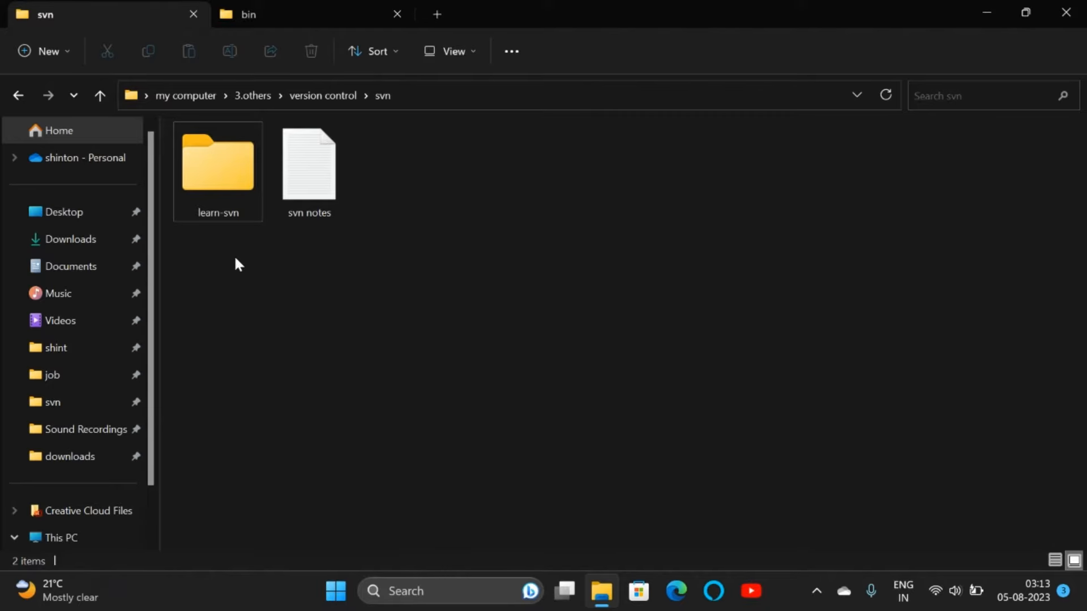
# Step: Launch the VisualSVN Server console file from the server's bin folder in File Explorer
pyautogui.click(291, 19)
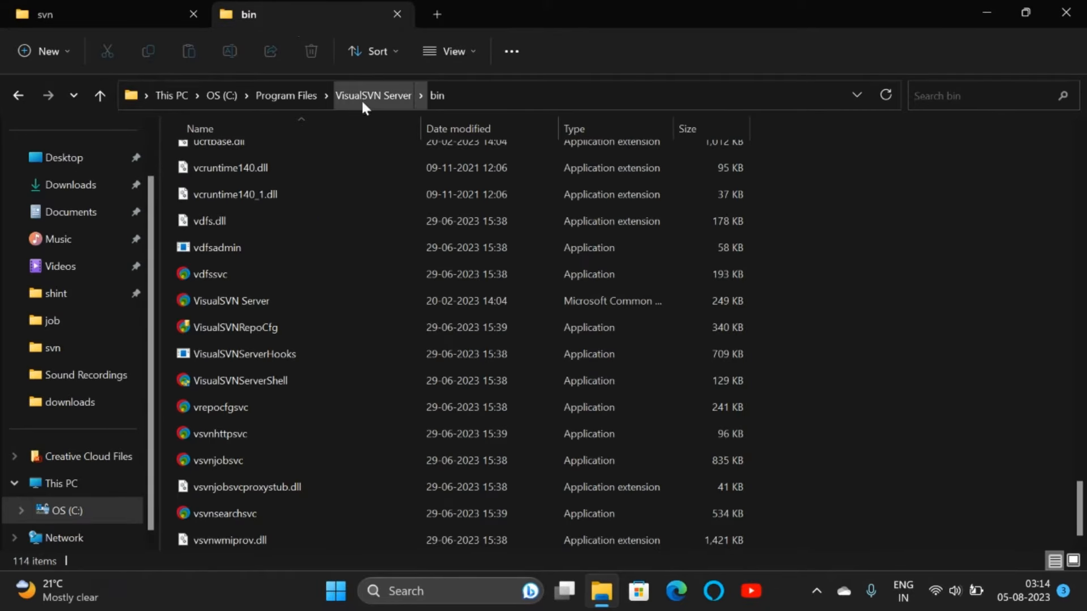
pyautogui.click(267, 301)
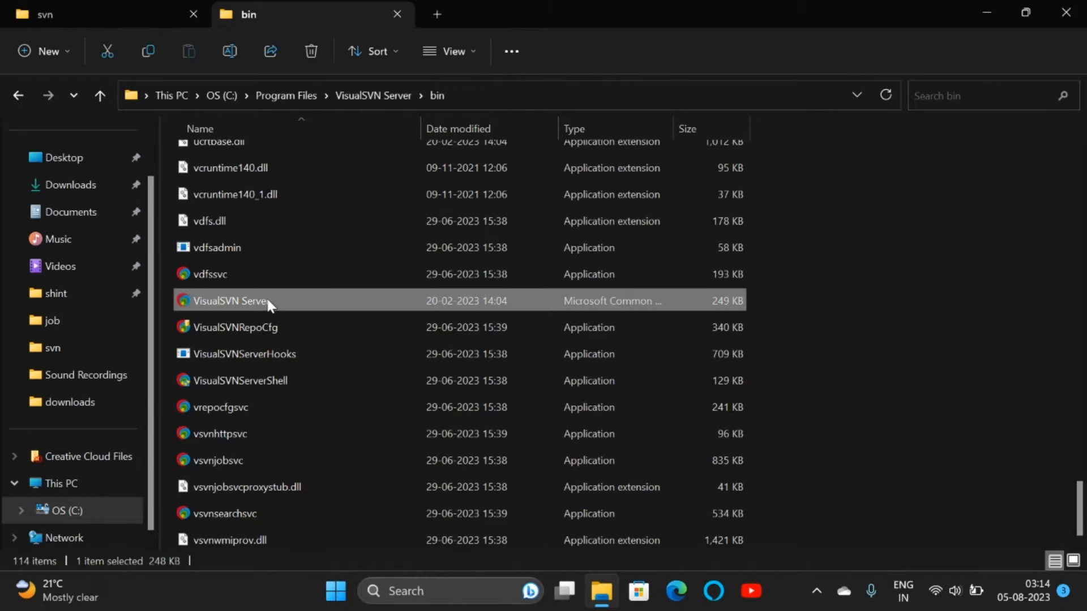
pyautogui.doubleClick(268, 305)
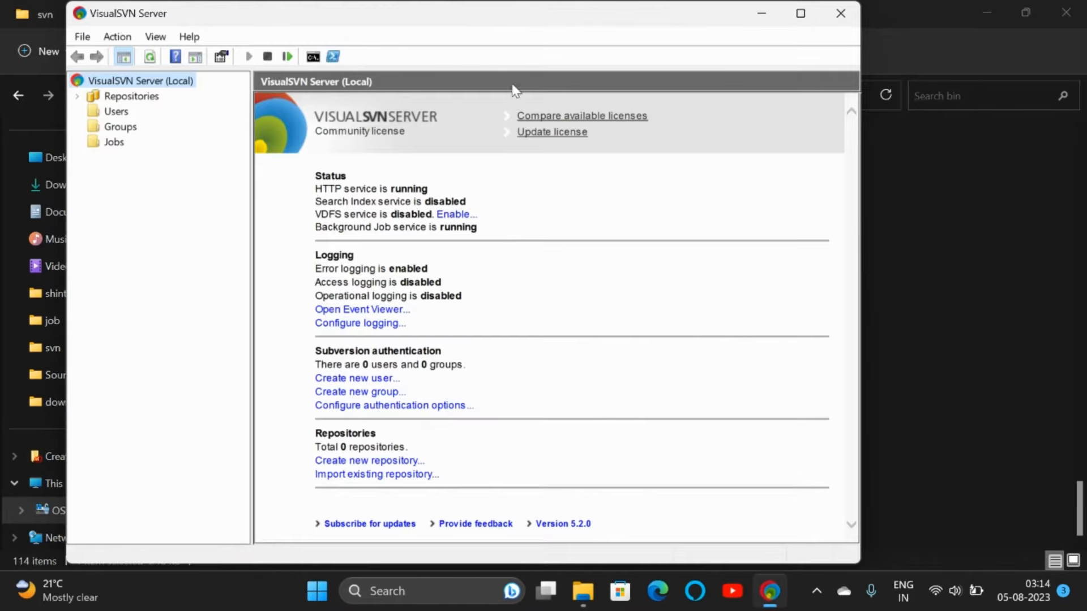
# Step: Maximize the console and start a new repository from the Repositories context menu
pyautogui.click(801, 22)
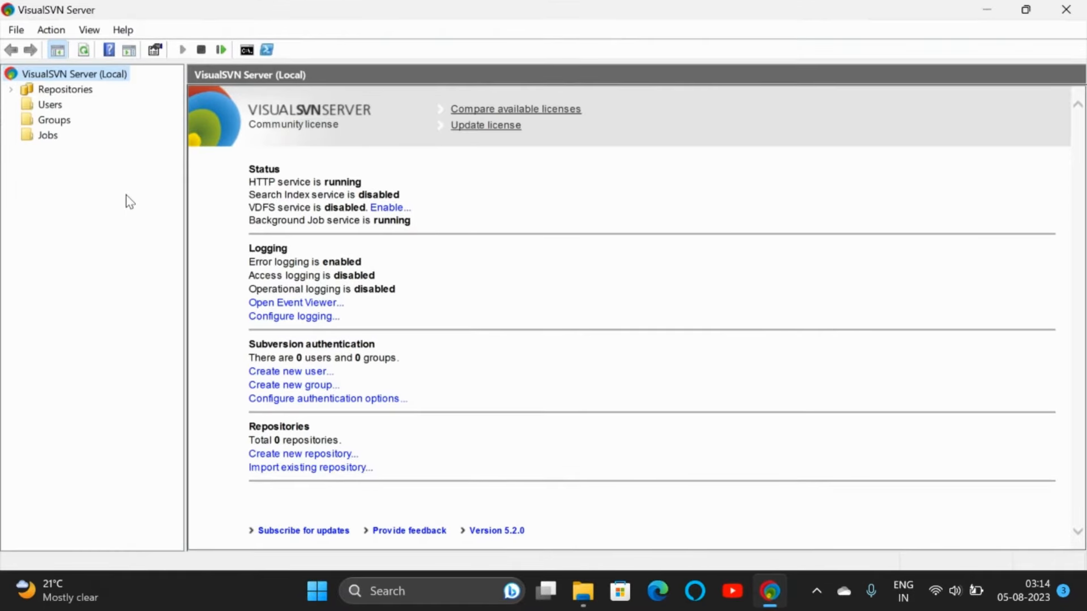
pyautogui.click(65, 89)
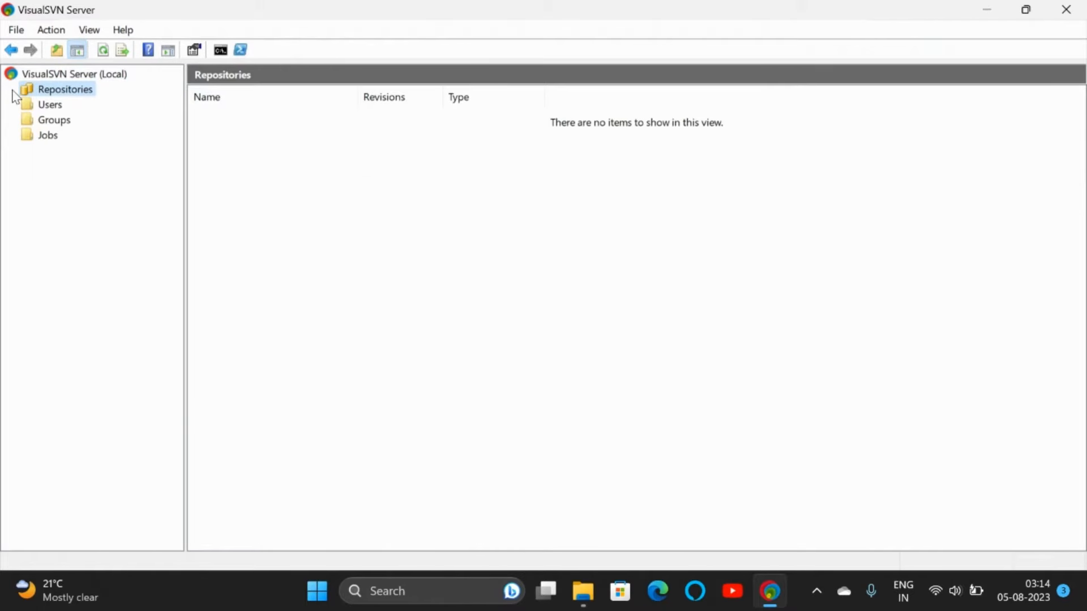
pyautogui.rightClick(63, 92)
pyautogui.click(119, 103)
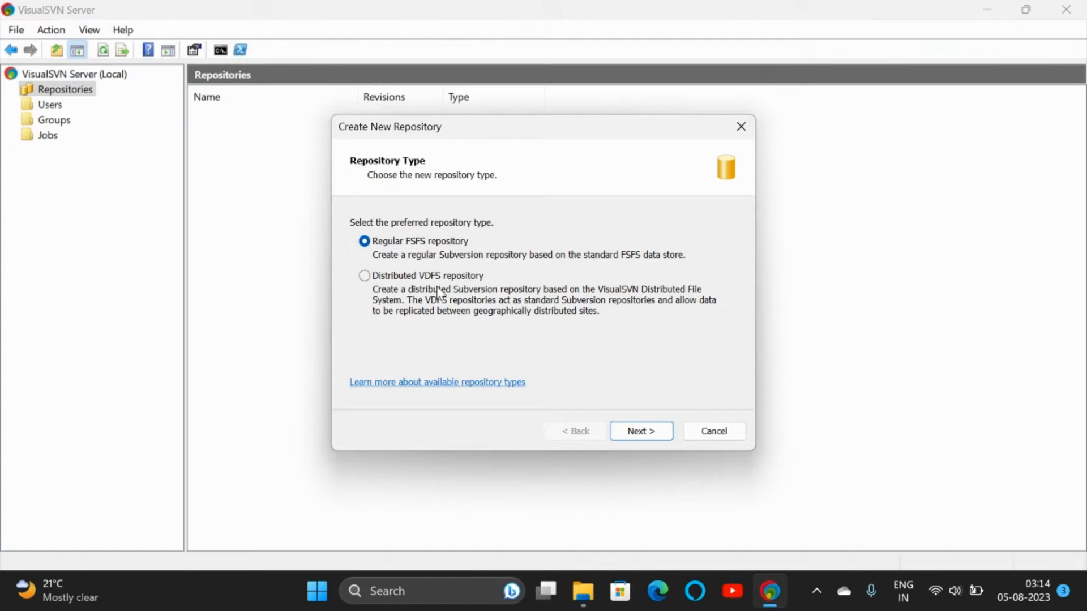
# Step: Set up a regular FSFS repository named Family with an empty structure and customized permissions
pyautogui.click(626, 430)
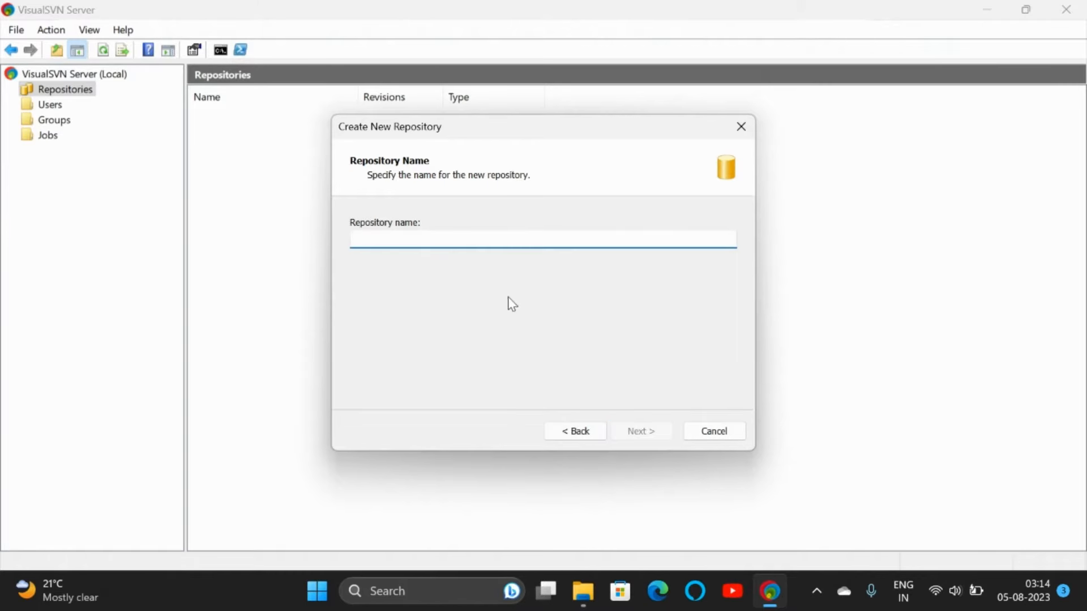
pyautogui.write('Family')
pyautogui.click(642, 431)
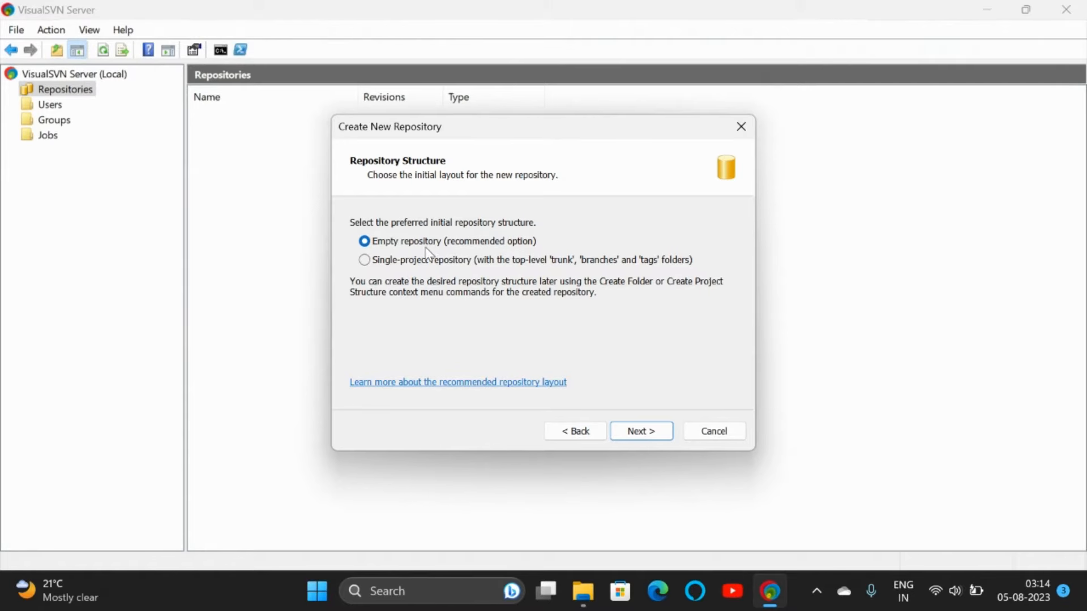
pyautogui.click(647, 424)
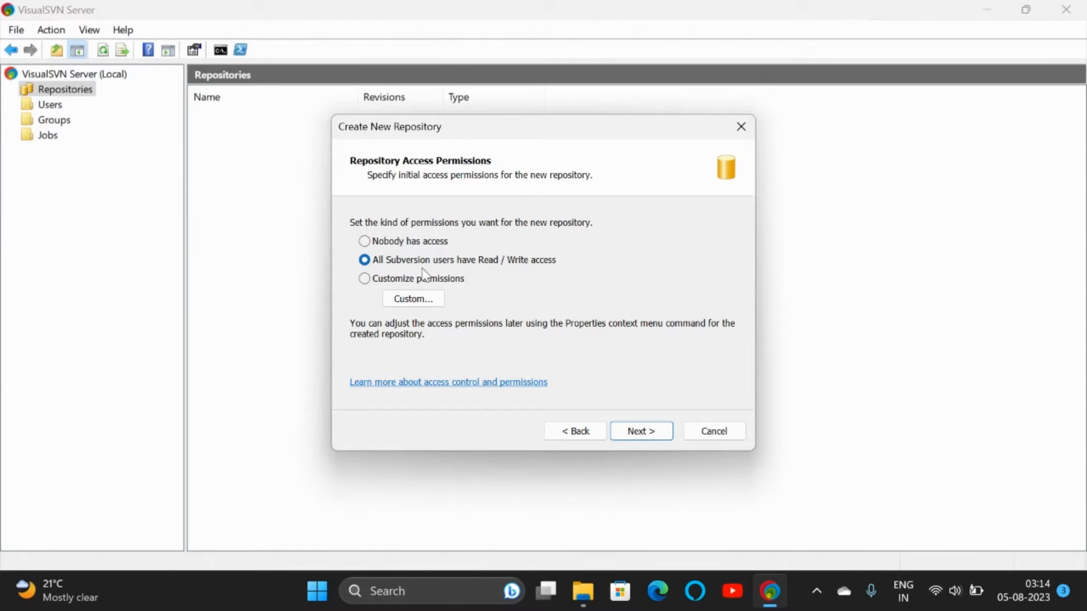
pyautogui.click(400, 282)
# Step: Create user father with a short password, accepting the weak-password warning
pyautogui.click(413, 300)
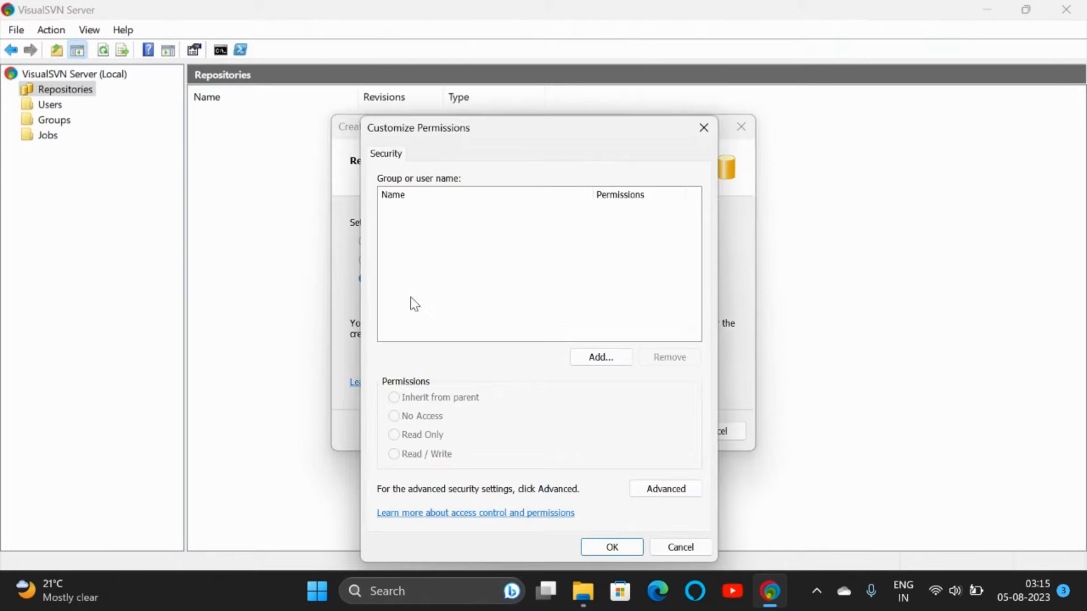
pyautogui.click(590, 358)
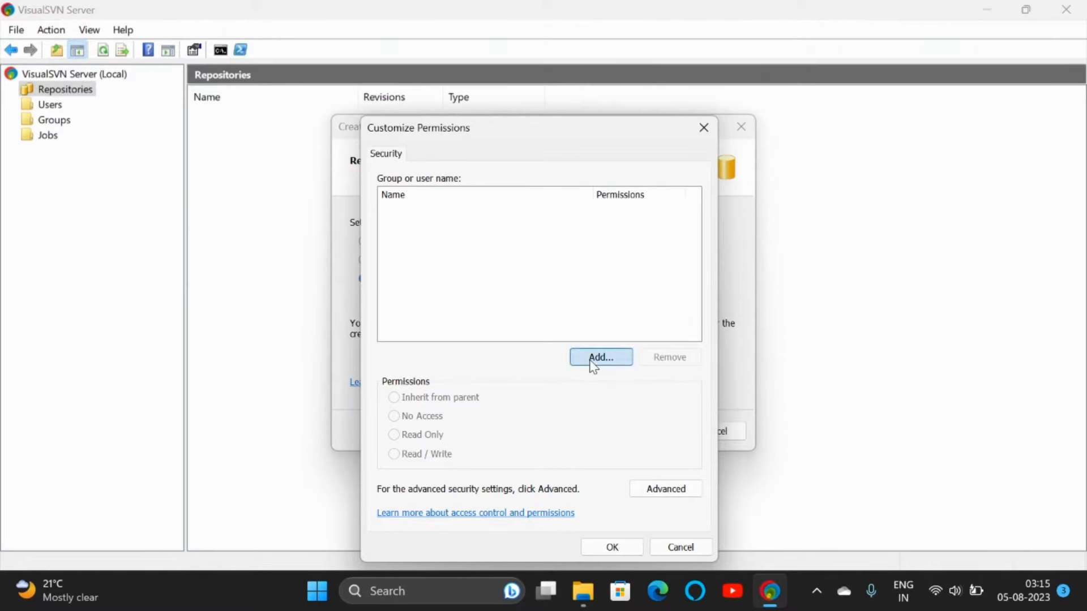
pyautogui.click(452, 454)
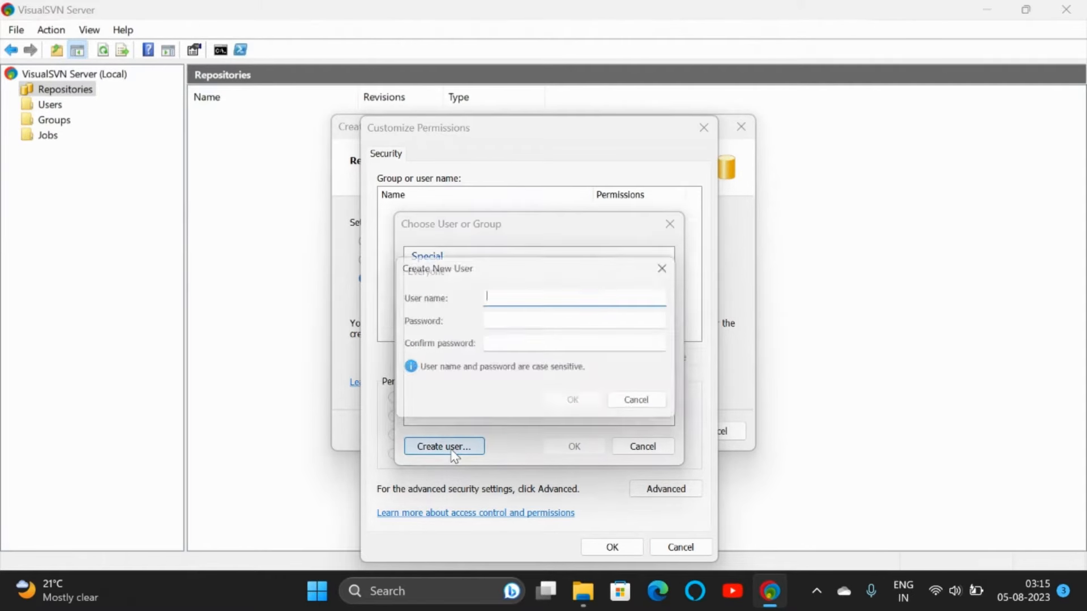
pyautogui.write('father')
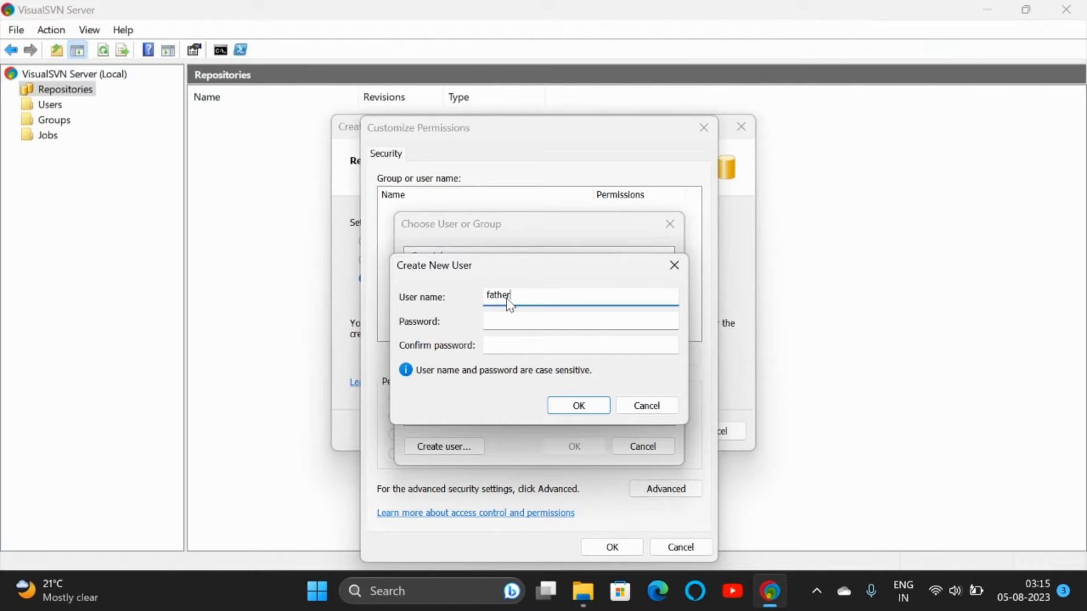
pyautogui.press('Tab')
pyautogui.press('Tab')
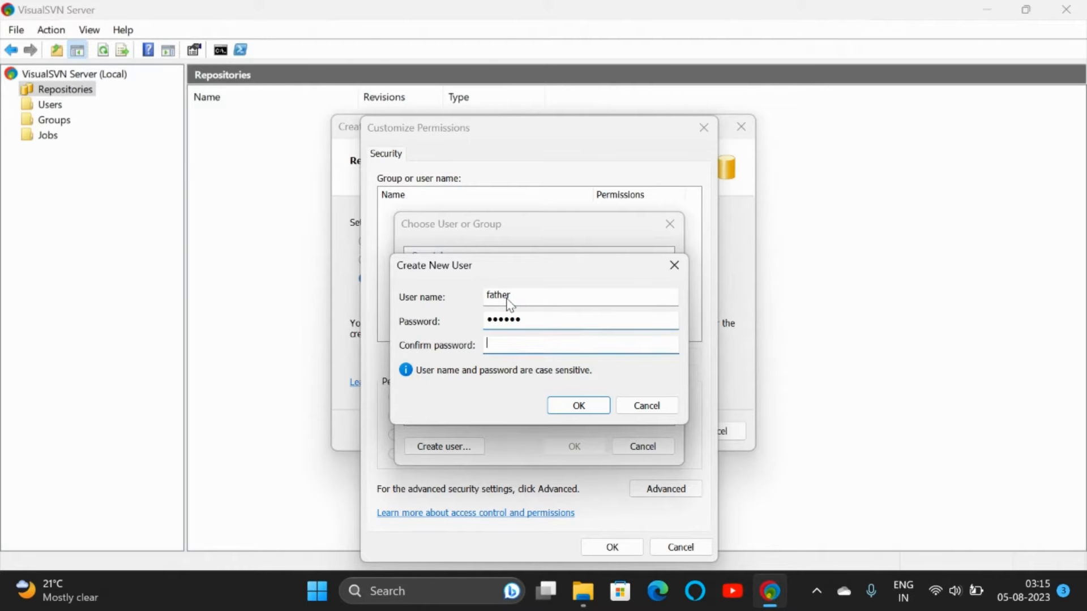
pyautogui.write('123456')
pyautogui.press('Return')
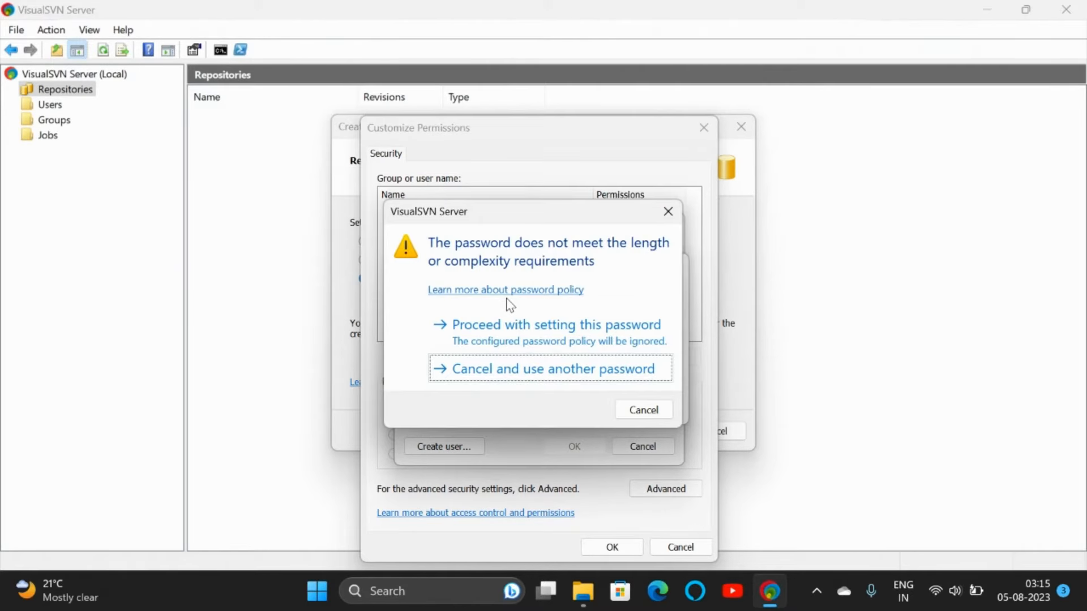
pyautogui.press('Up')
pyautogui.press('Return')
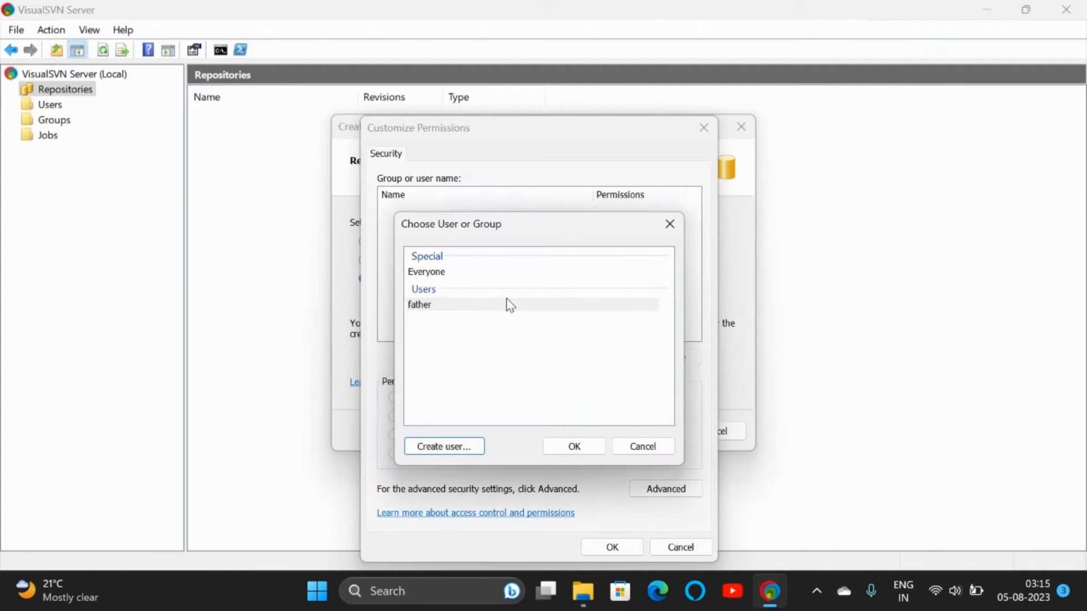
# Step: Create user mother with a short password, accepting the weak-password warning
pyautogui.click(476, 447)
pyautogui.write('mother')
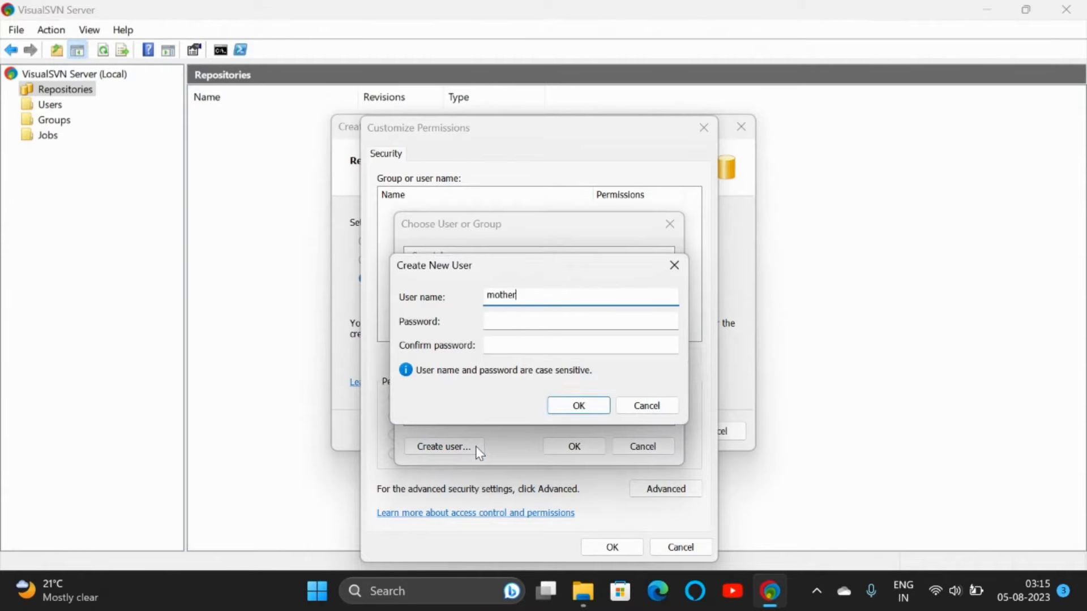
pyautogui.press('Tab')
pyautogui.write('123456')
pyautogui.press('Tab')
pyautogui.write('123456')
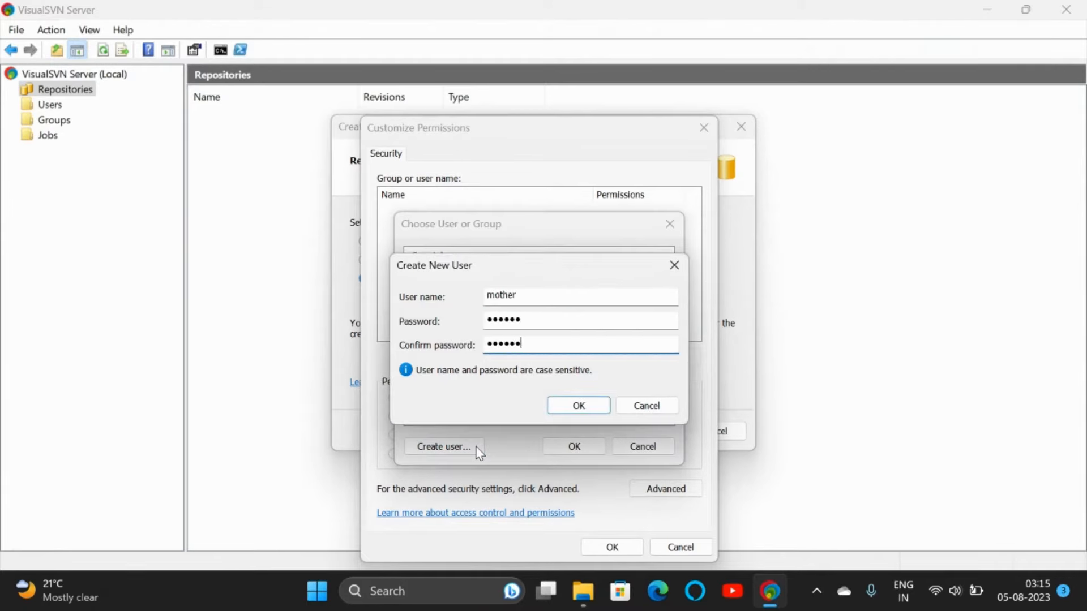
pyautogui.click(591, 416)
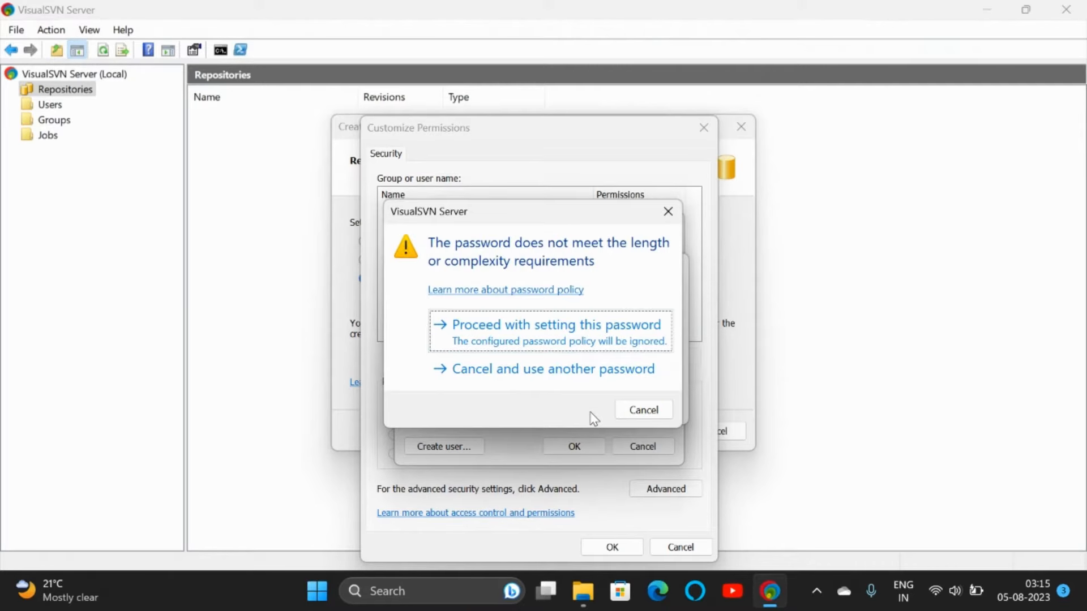
pyautogui.press('Return')
# Step: Create user child with a short password, keeping it despite the warning
pyautogui.click(469, 448)
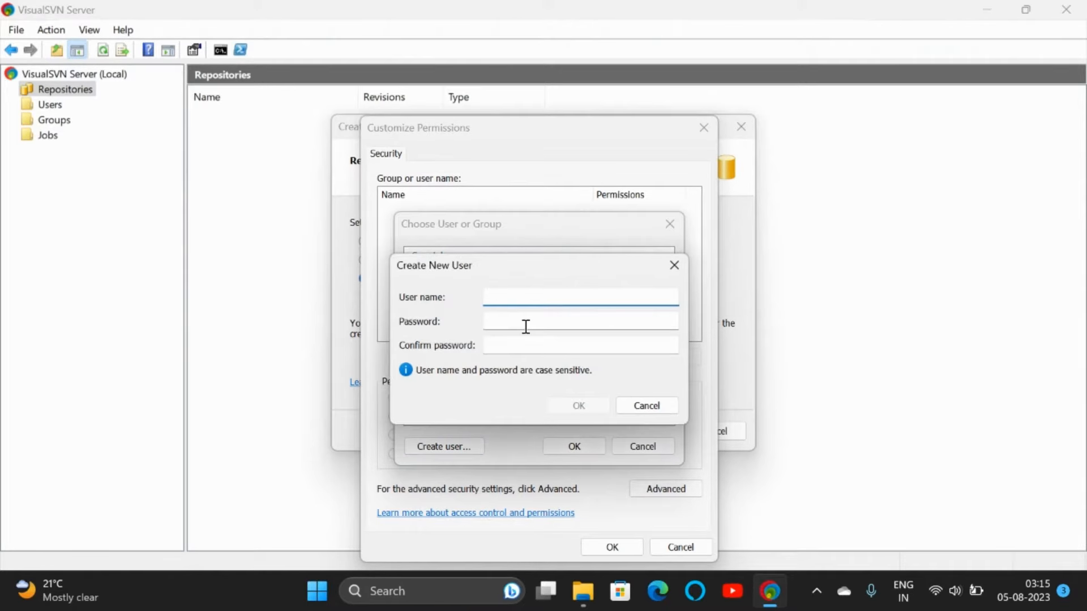
pyautogui.write('child')
pyautogui.press('Tab')
pyautogui.write('12345')
pyautogui.press('Tab')
pyautogui.write('123')
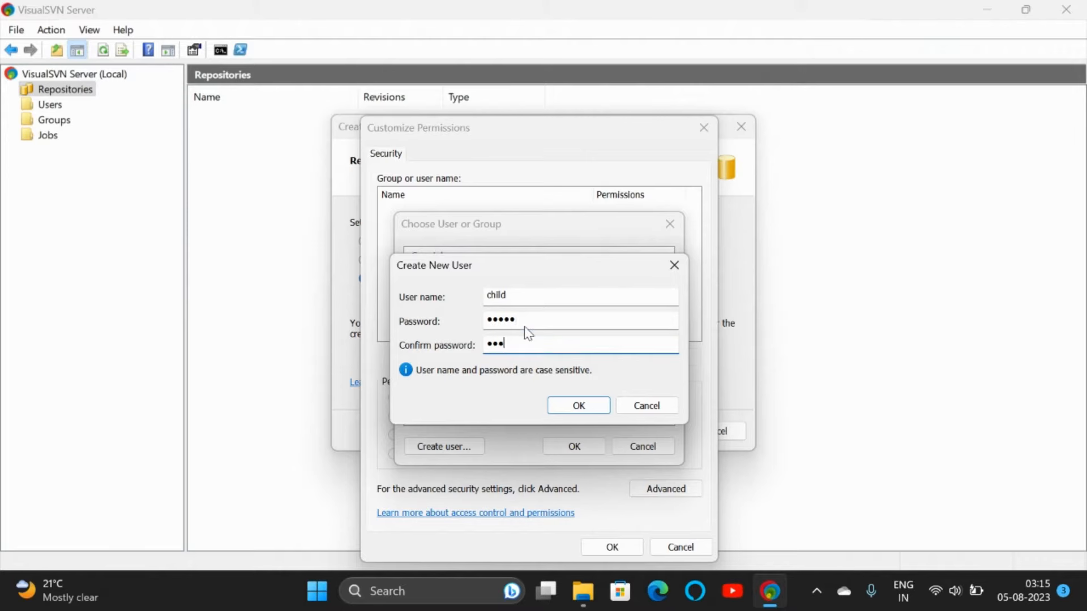
pyautogui.press('Return')
pyautogui.click(529, 339)
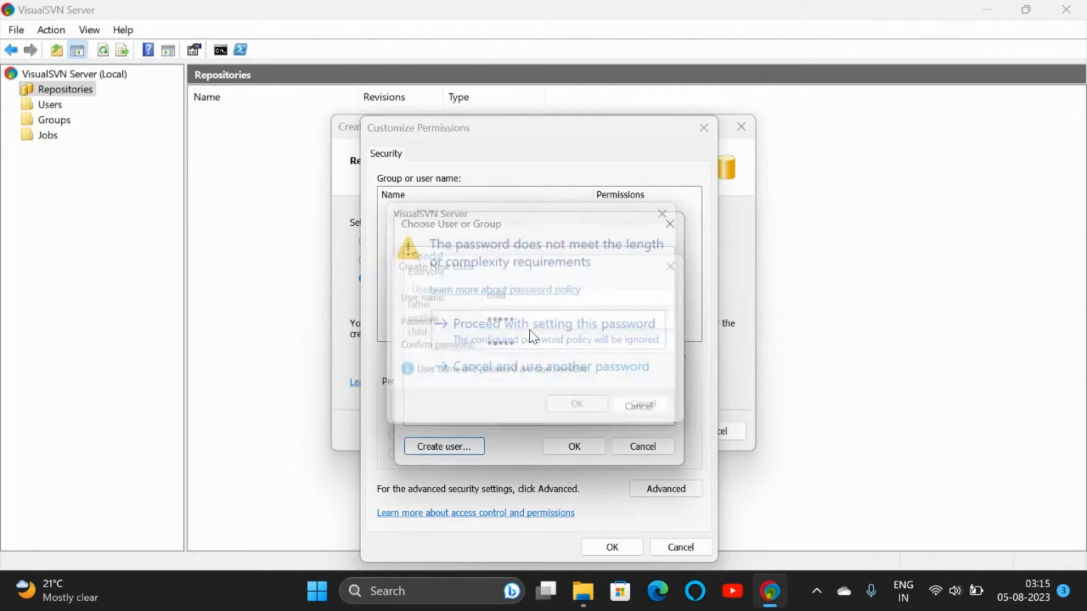
# Step: Give child Read Only and father and mother Read / Write access, then save the permissions
pyautogui.click(569, 453)
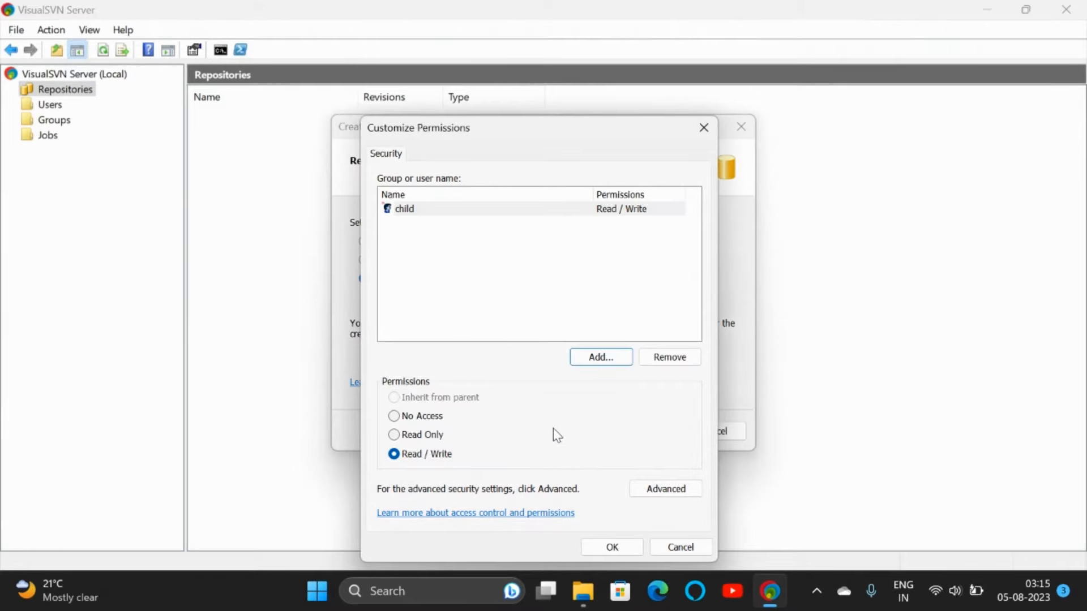
pyautogui.click(575, 210)
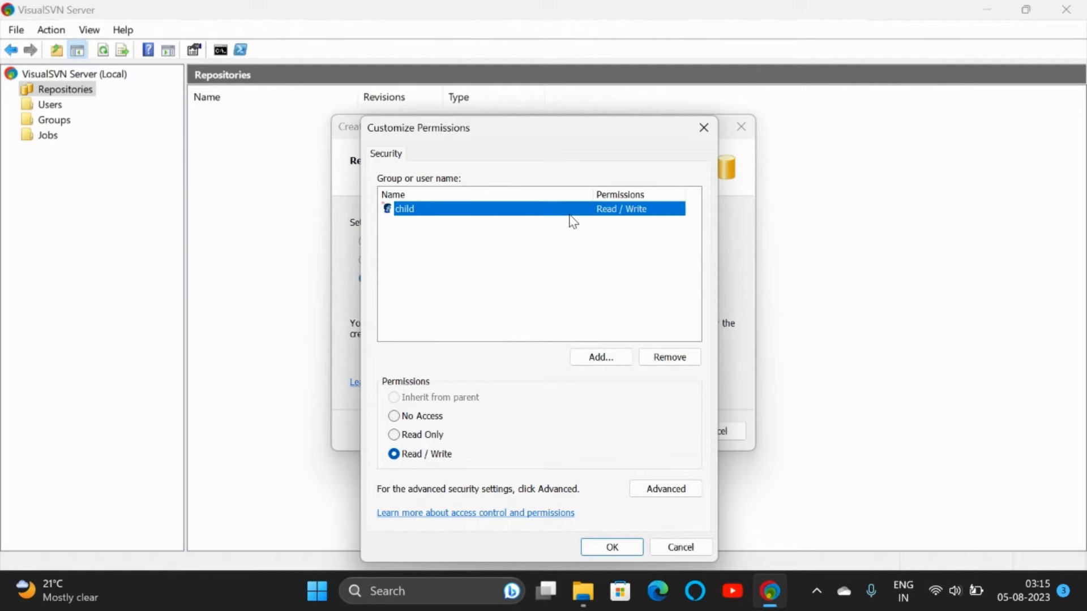
pyautogui.click(430, 435)
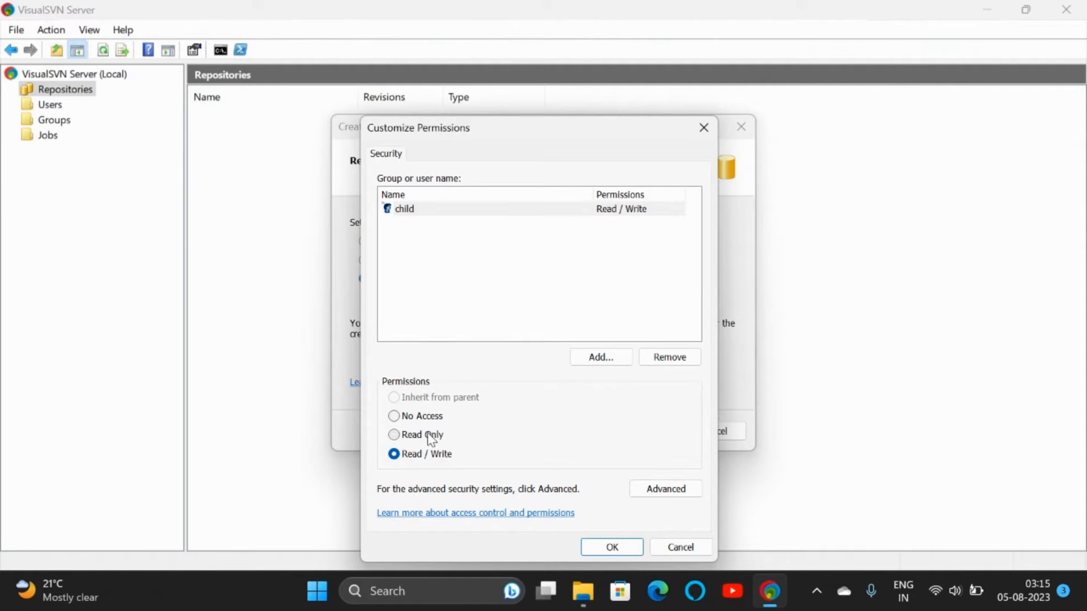
pyautogui.click(589, 357)
pyautogui.click(433, 320)
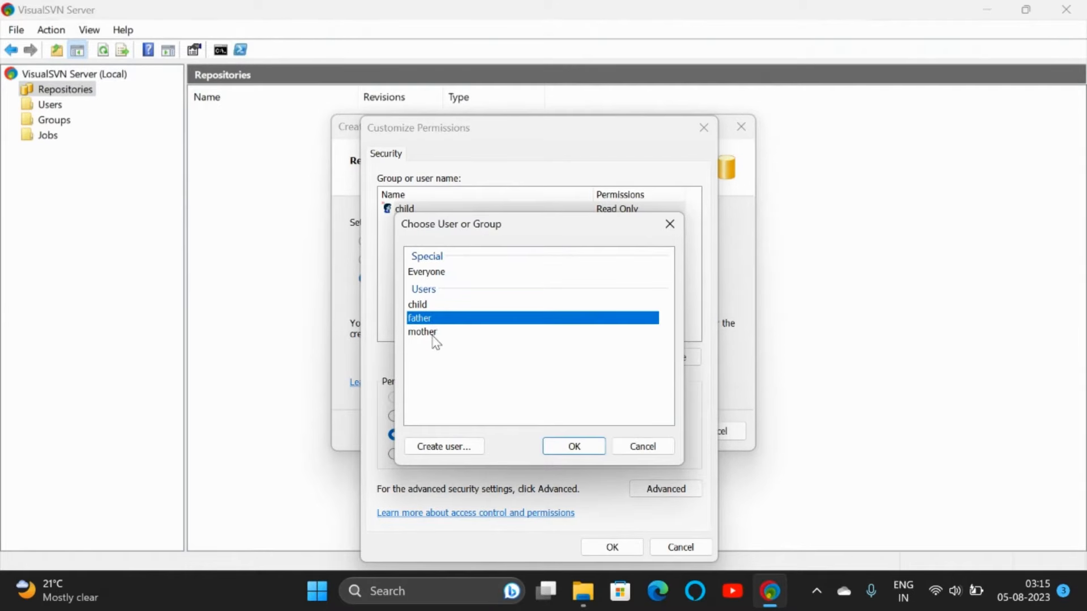
pyautogui.keyDown('ctrl'); pyautogui.click(433, 333); pyautogui.keyUp('ctrl')
pyautogui.click(573, 446)
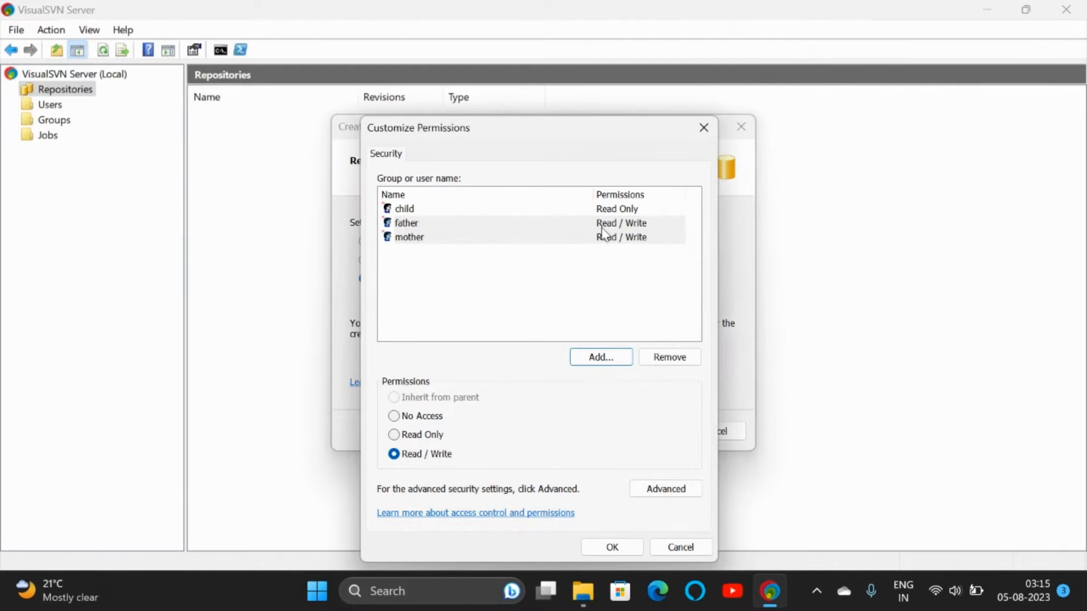
pyautogui.click(614, 274)
pyautogui.click(614, 273)
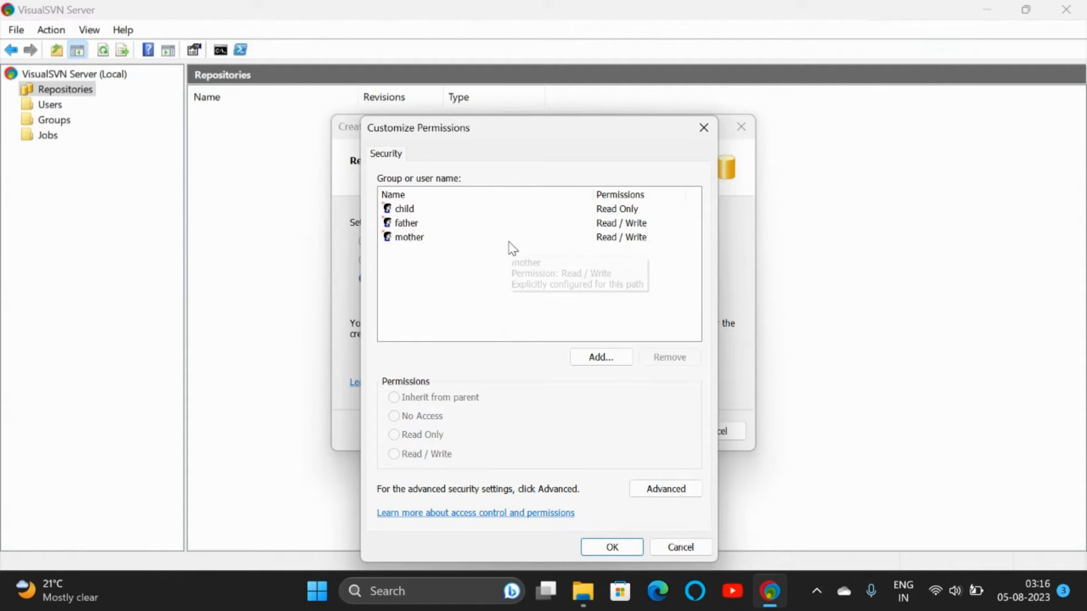
pyautogui.click(611, 548)
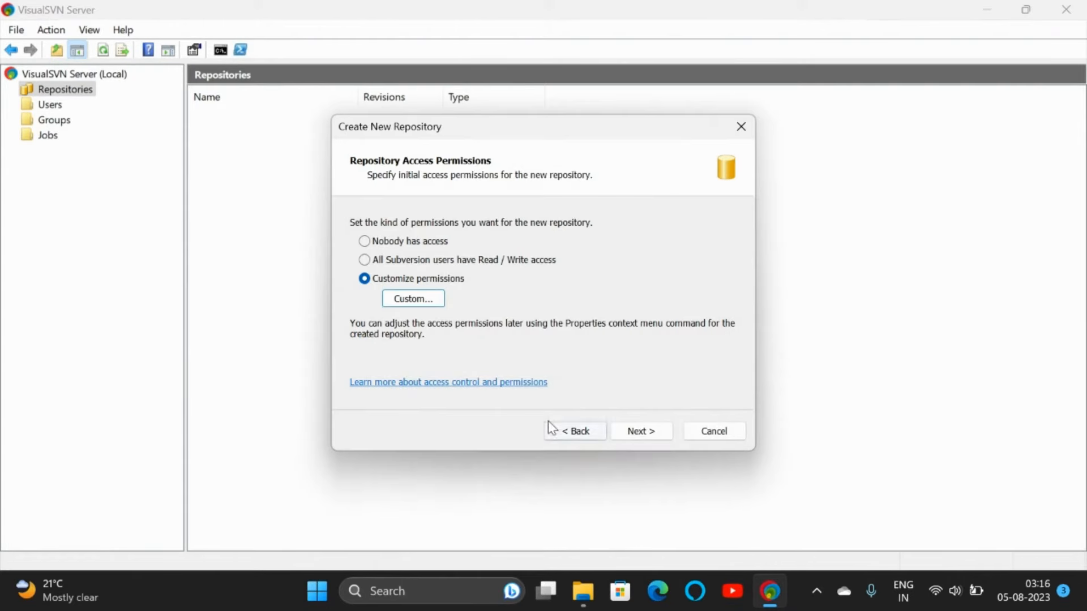
pyautogui.click(641, 432)
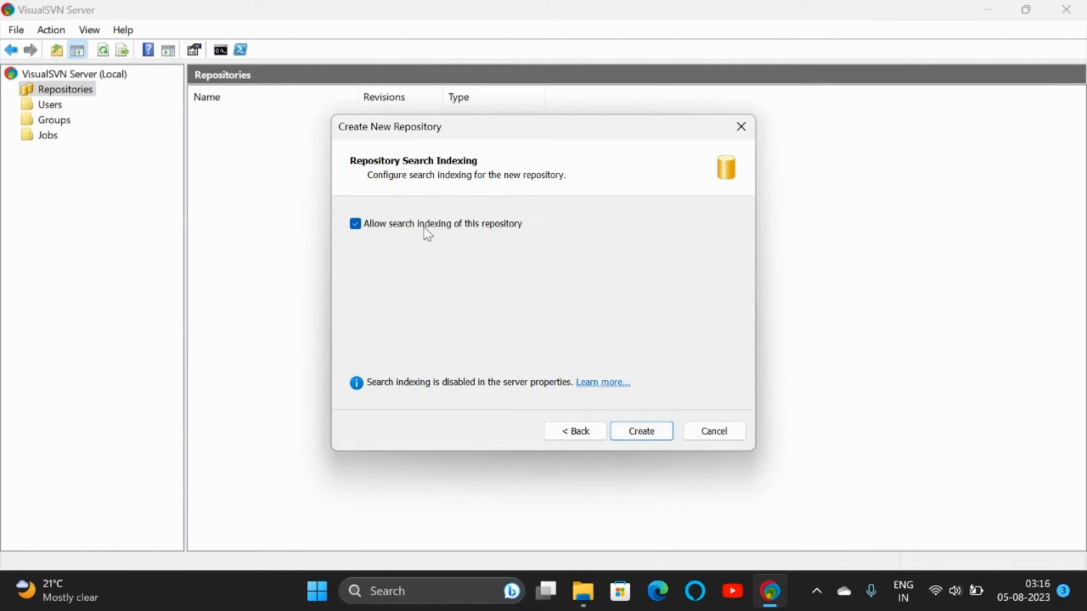
pyautogui.click(640, 430)
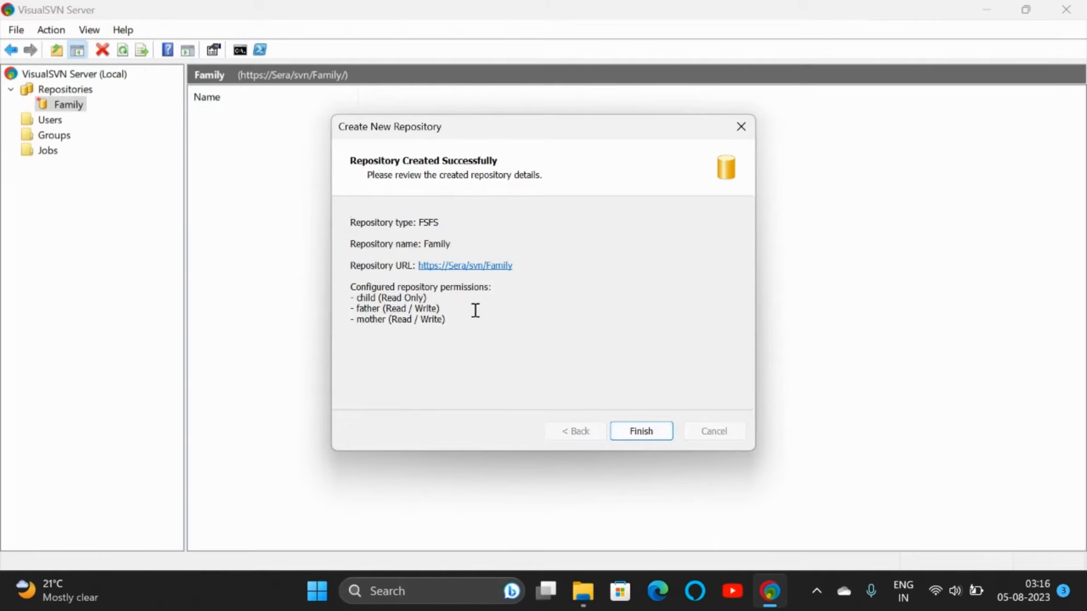
pyautogui.click(463, 266)
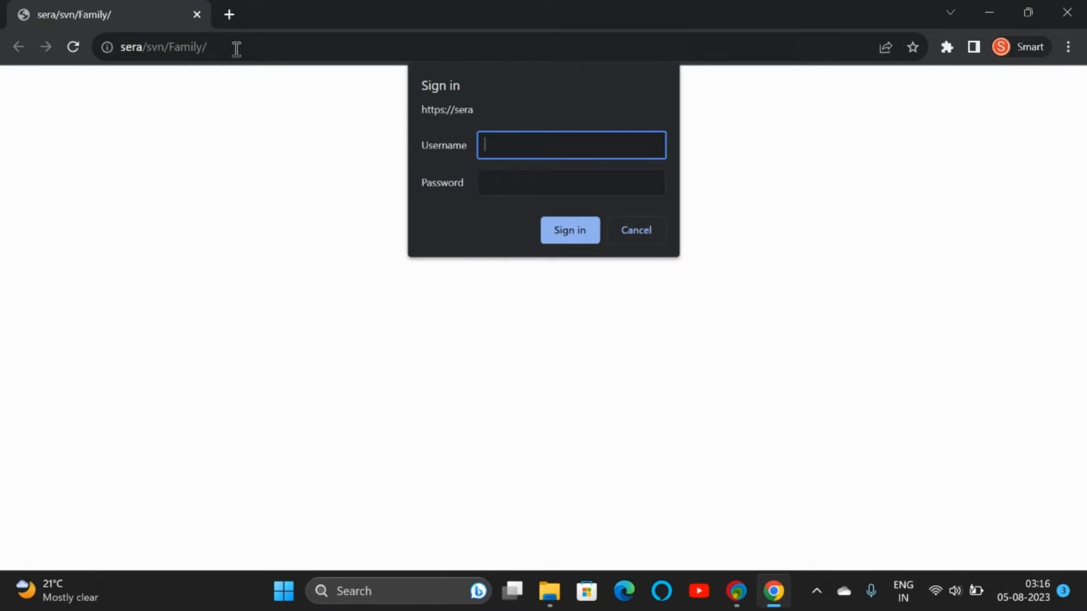
# Step: Sign in to the Family repository in Chrome with the father account, then bring up the repository URL's options
pyautogui.click(739, 599)
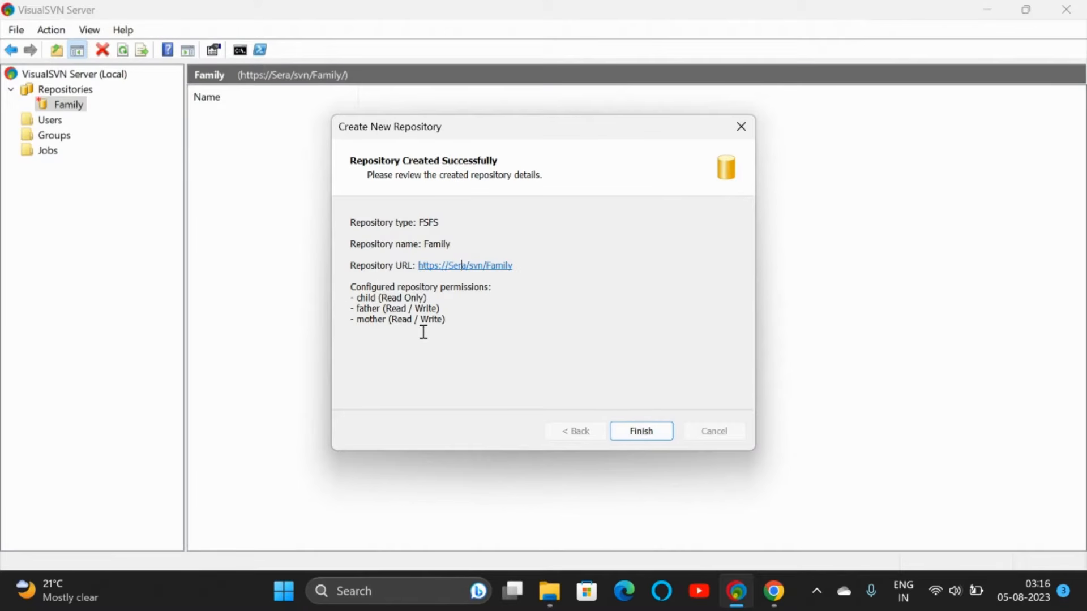
pyautogui.moveTo(359, 297); pyautogui.dragTo(384, 321)
pyautogui.click(778, 600)
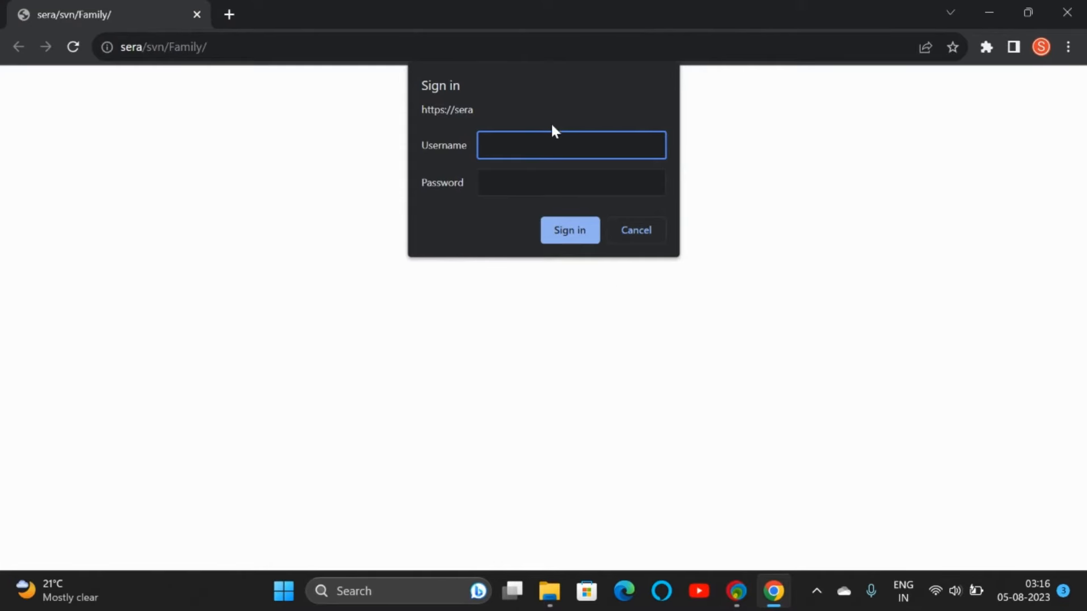
pyautogui.write('father')
pyautogui.press('Tab')
pyautogui.write('father')
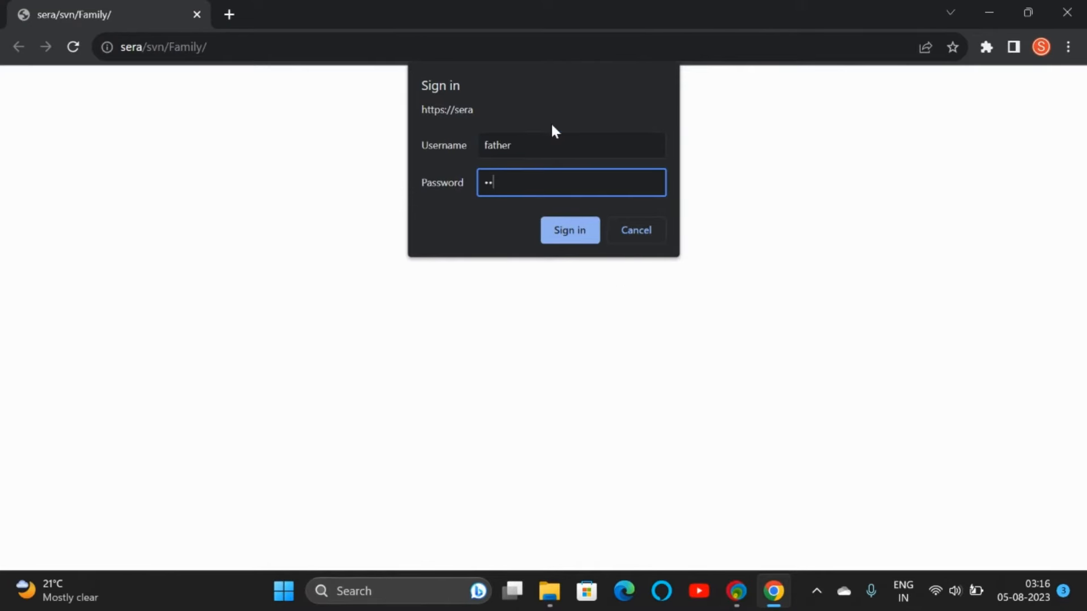
pyautogui.press('Return')
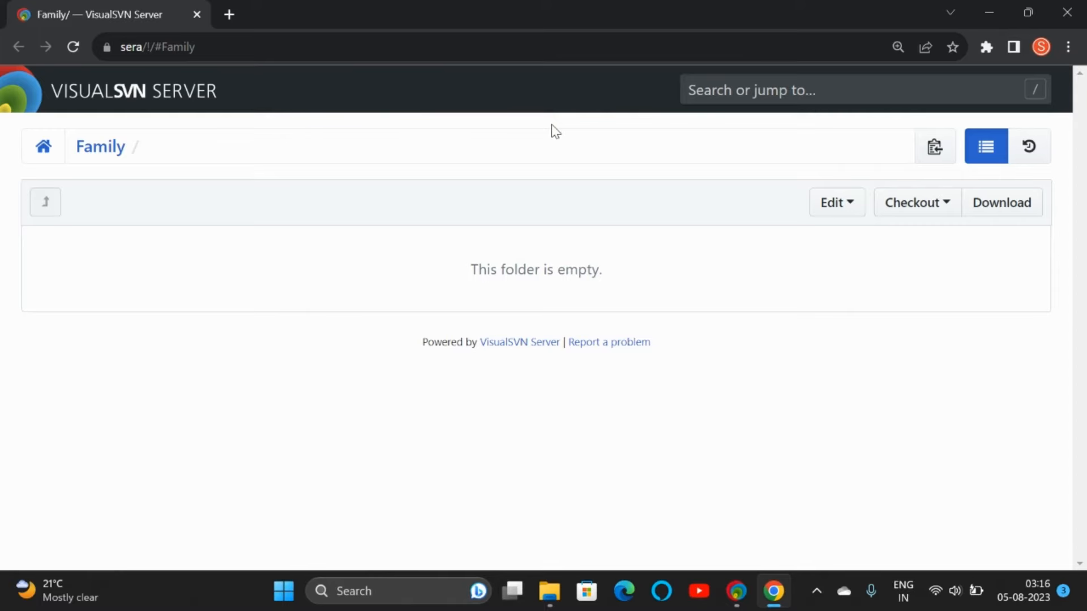
pyautogui.click(731, 593)
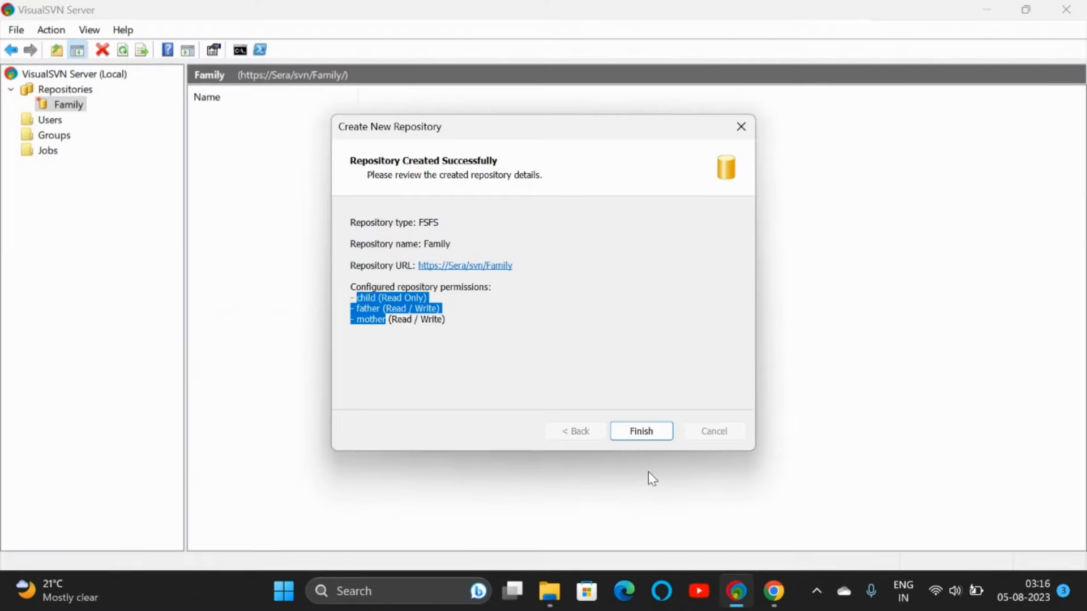
pyautogui.rightClick(498, 270)
pyautogui.click(534, 277)
pyautogui.click(385, 588)
pyautogui.write('notepad')
pyautogui.press('Return')
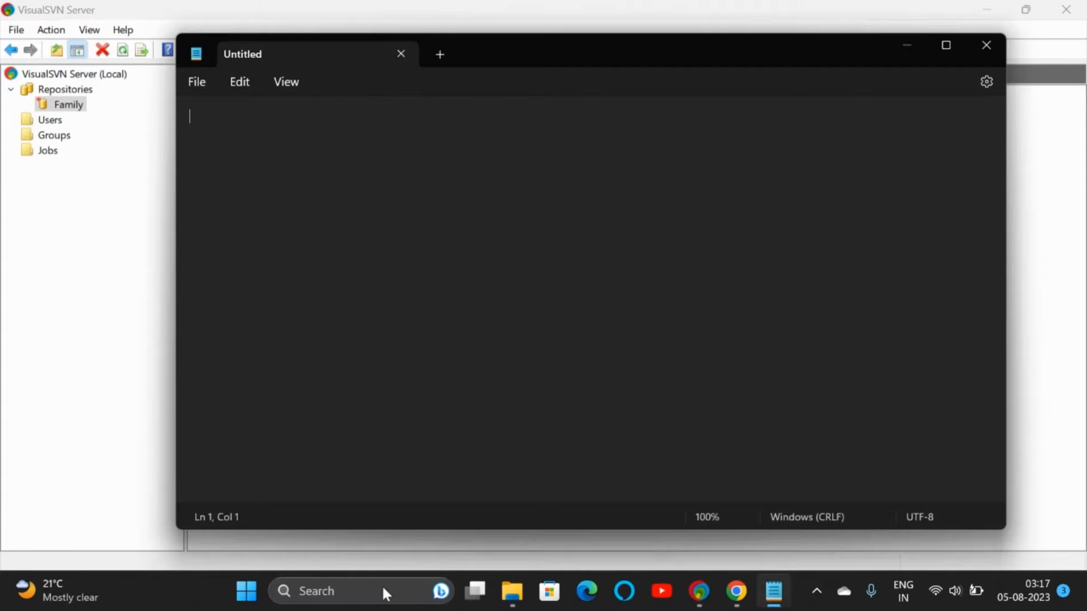
pyautogui.write('https://Sera/svn/Family')
pyautogui.click(189, 119)
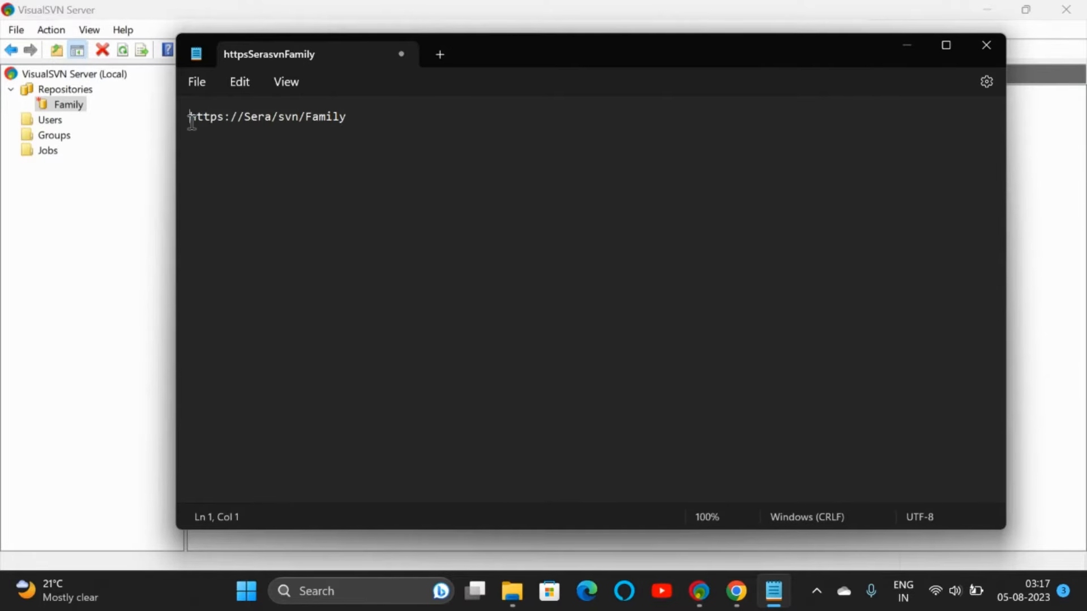
pyautogui.write('url:')
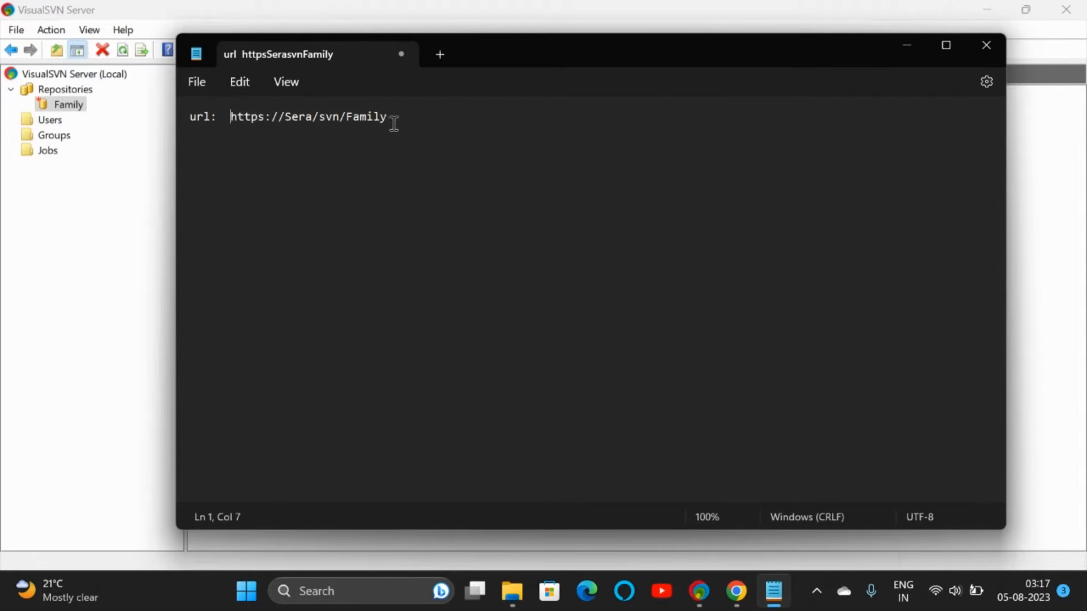
# Step: Cancel saving the note, minimise Notepad and close the repository-created summary
pyautogui.hotkey('ctrl', 's')
pyautogui.press('Escape')
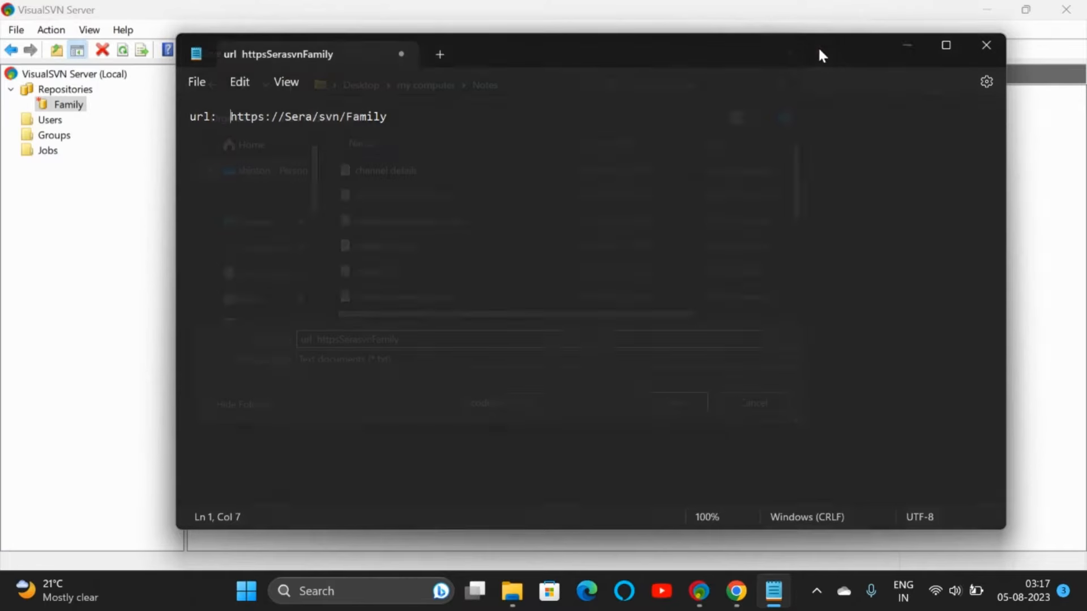
pyautogui.click(908, 46)
pyautogui.click(658, 432)
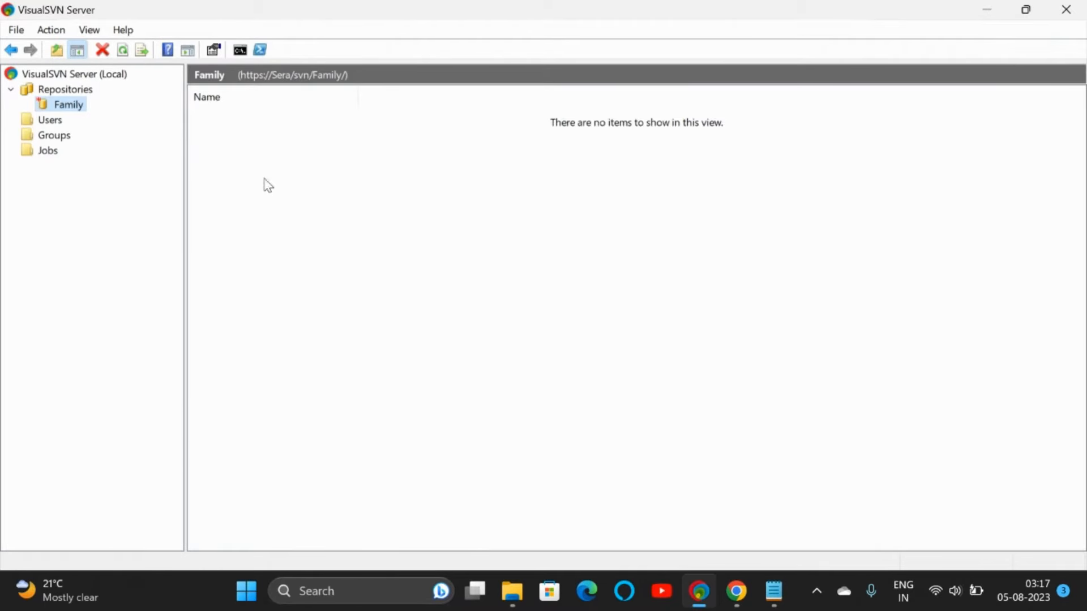
# Step: Suspend the child user from the server's Users list
pyautogui.click(72, 108)
pyautogui.click(49, 120)
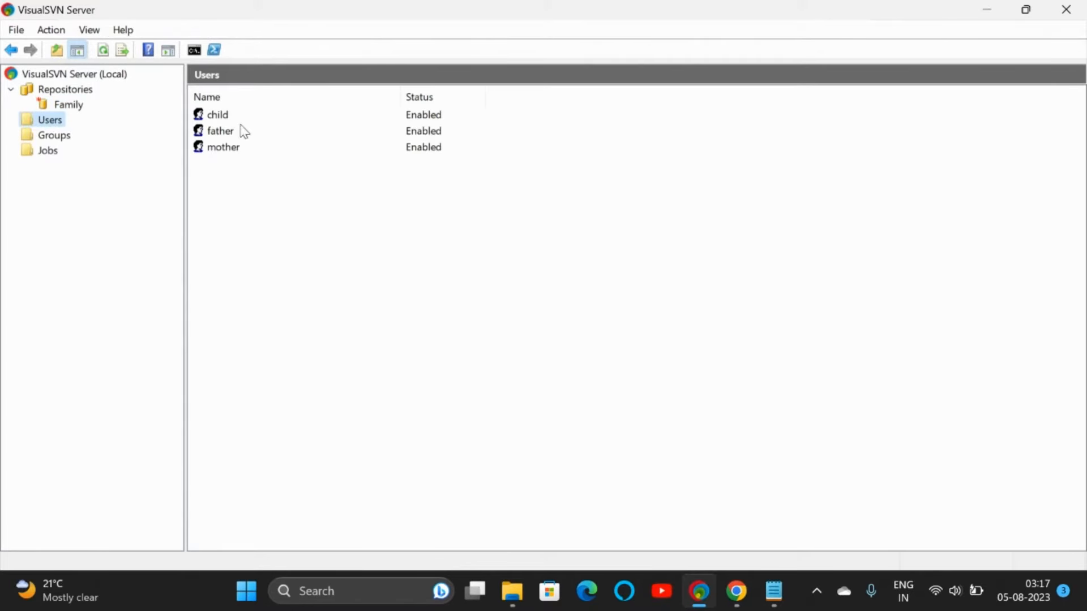
pyautogui.click(217, 115)
pyautogui.rightClick(219, 115)
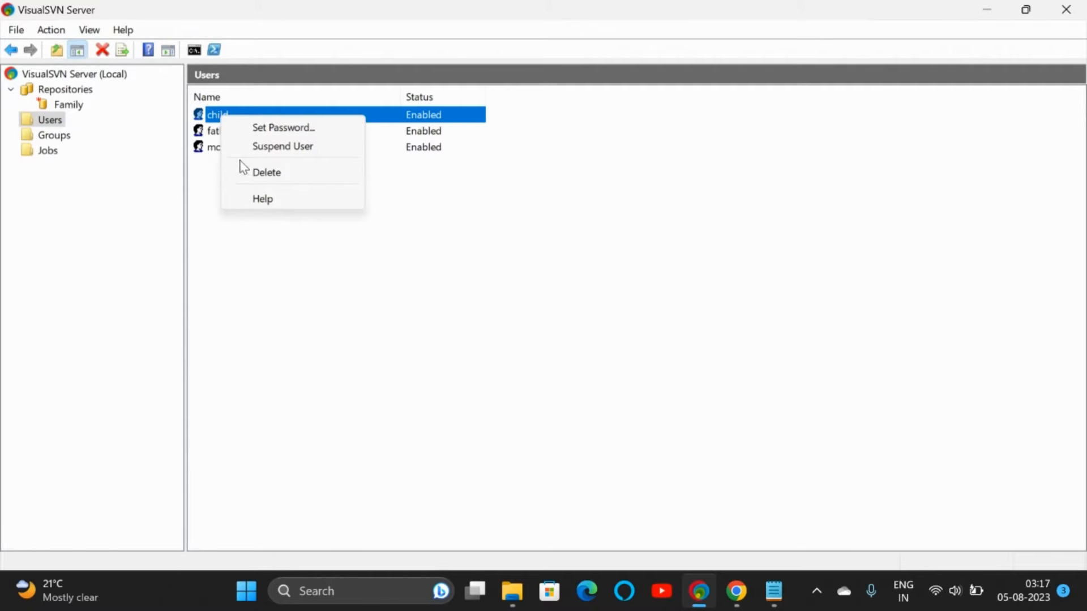
pyautogui.click(208, 169)
pyautogui.rightClick(226, 115)
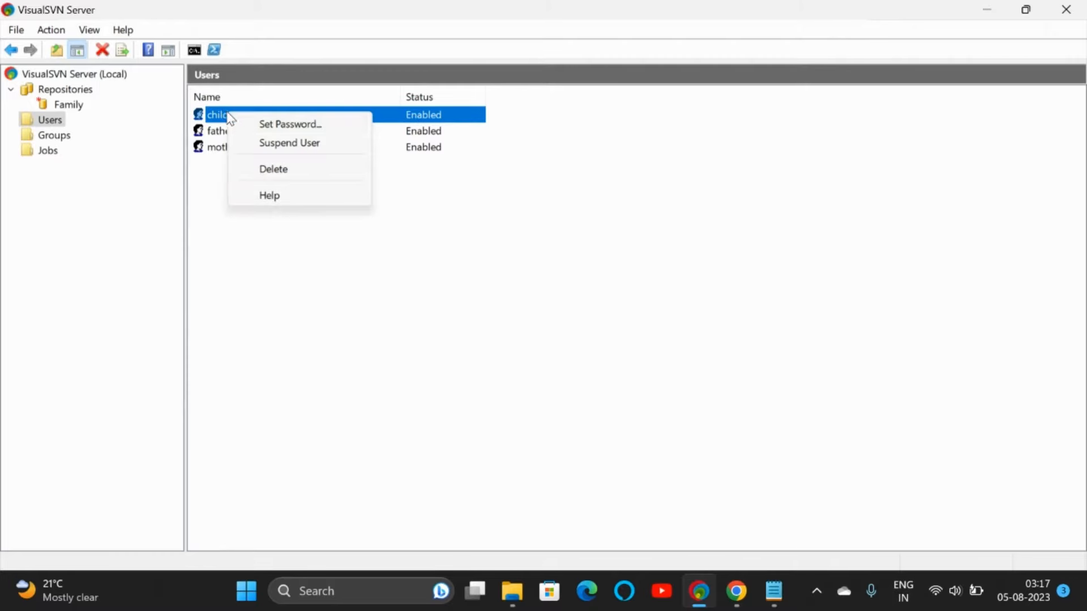
pyautogui.click(264, 144)
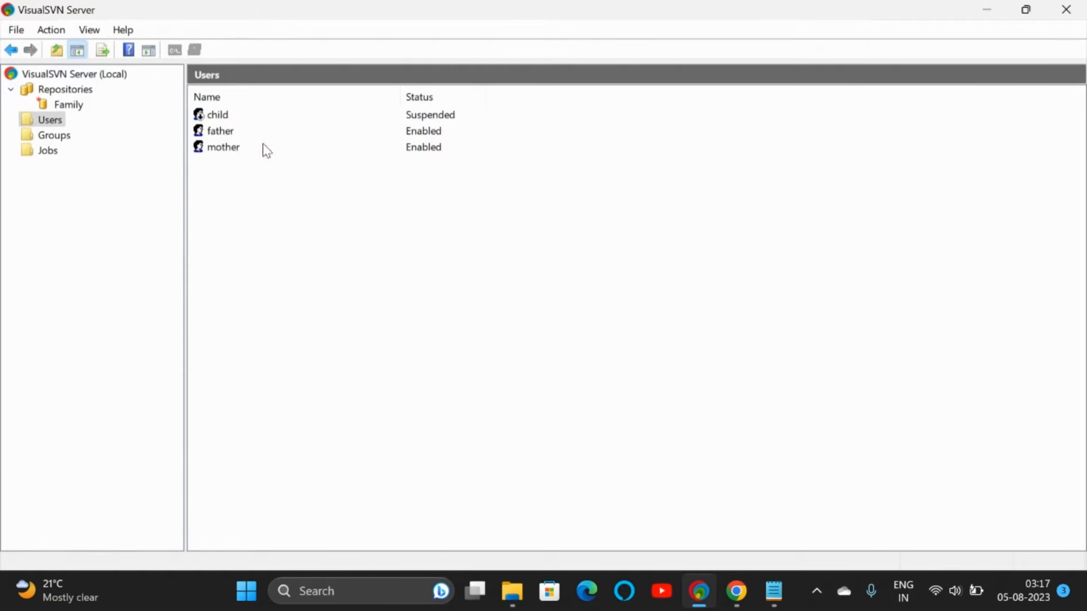
# Step: Re-enable the suspended child user
pyautogui.click(222, 114)
pyautogui.rightClick(222, 114)
pyautogui.click(253, 146)
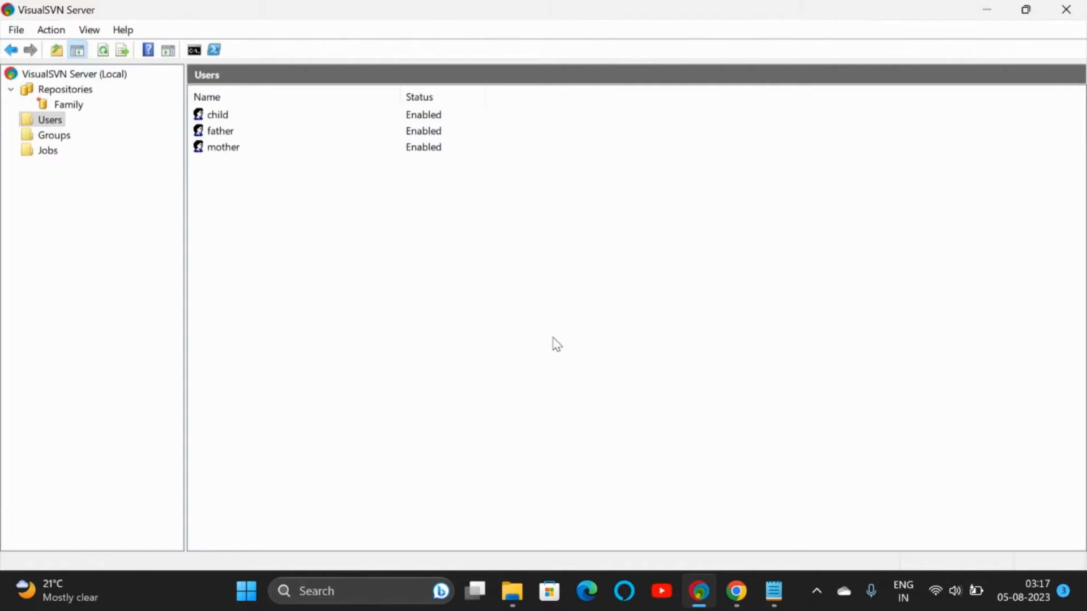
# Step: Open the learn-svn folder in File Explorer, closing the bin folder tab
pyautogui.click(737, 592)
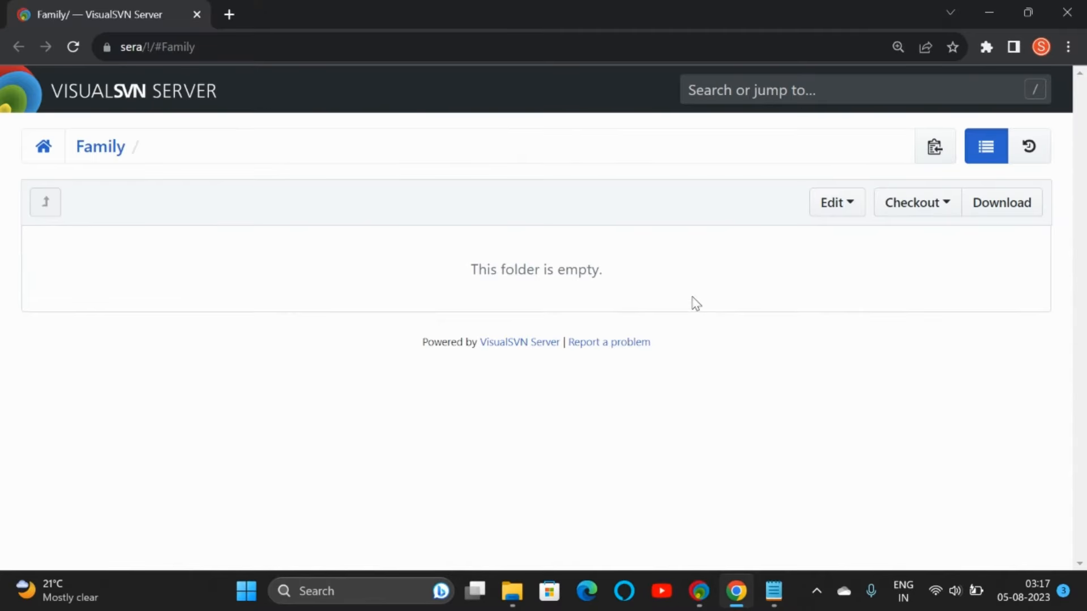
pyautogui.click(512, 591)
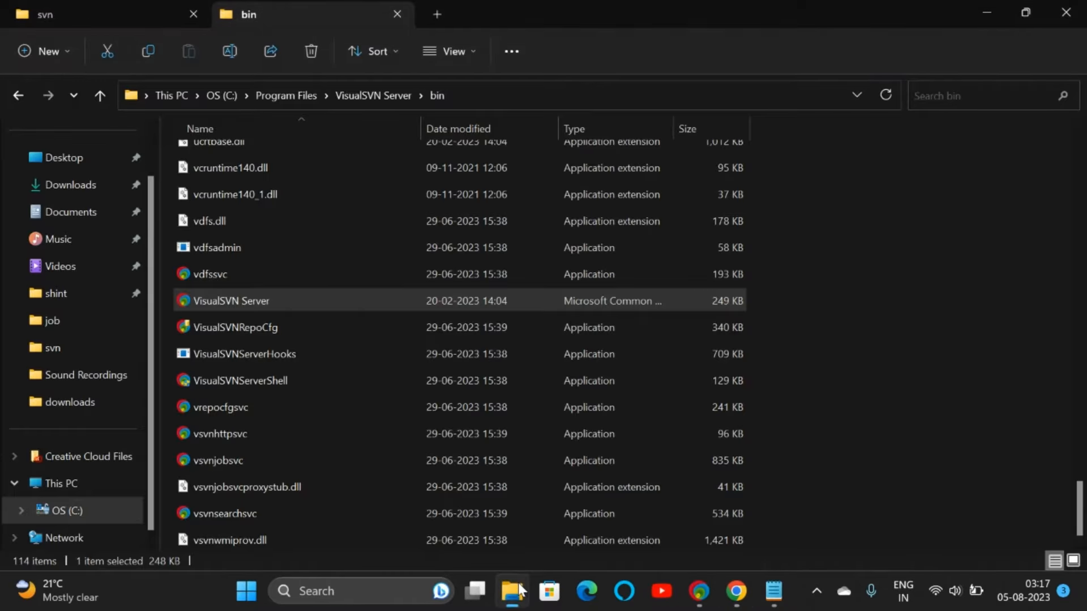
pyautogui.click(122, 12)
pyautogui.click(395, 14)
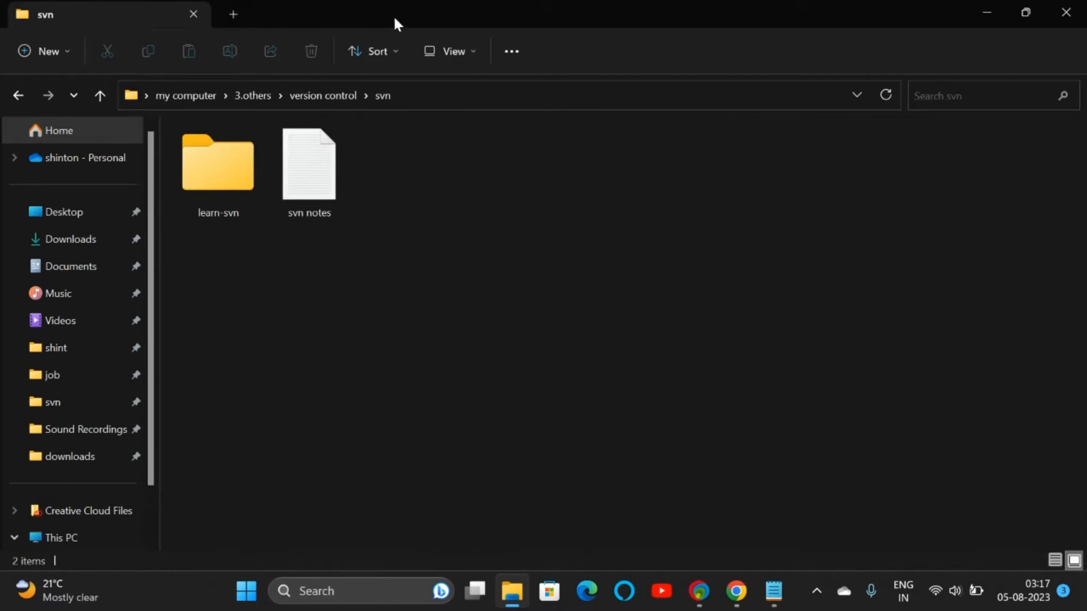
pyautogui.doubleClick(249, 167)
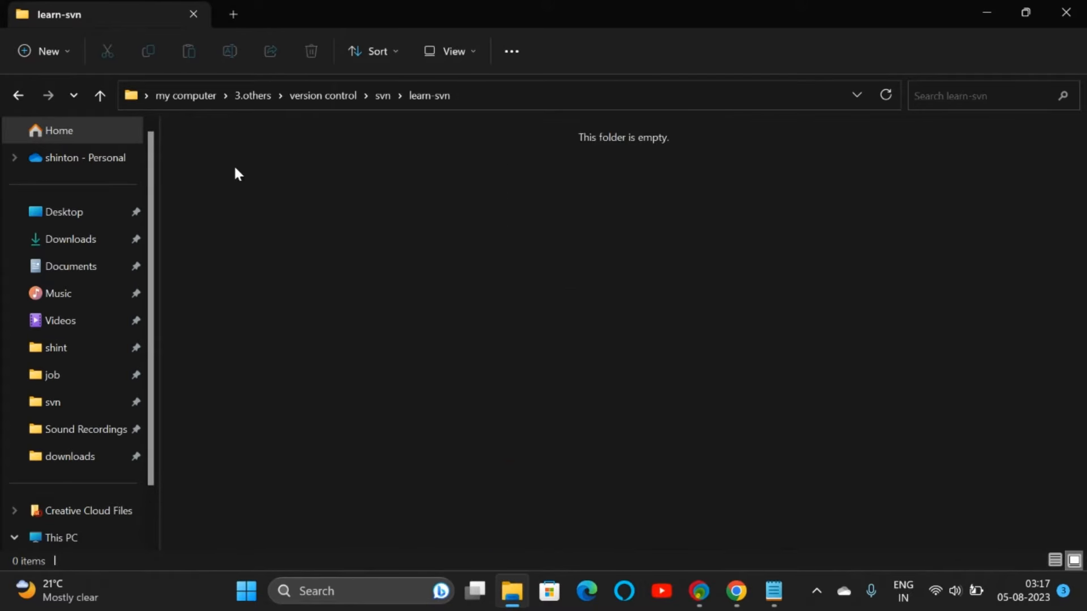
# Step: Create a new folder named father-laptop in learn-svn
pyautogui.rightClick(314, 179)
pyautogui.moveTo(378, 315)
pyautogui.click(590, 317)
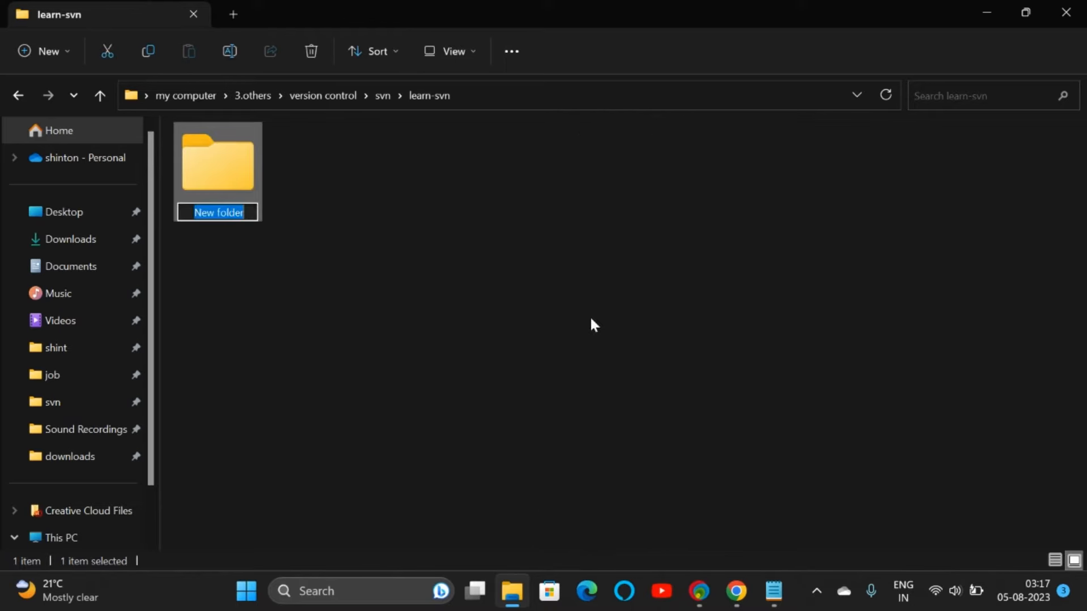
pyautogui.write('father-')
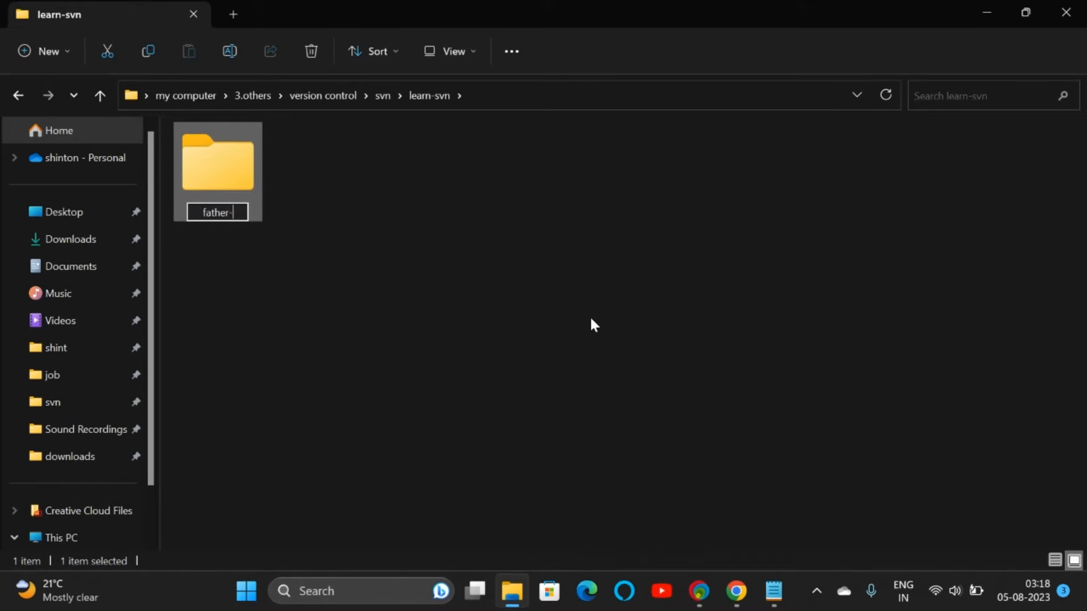
pyautogui.write('laptop')
pyautogui.press('Return')
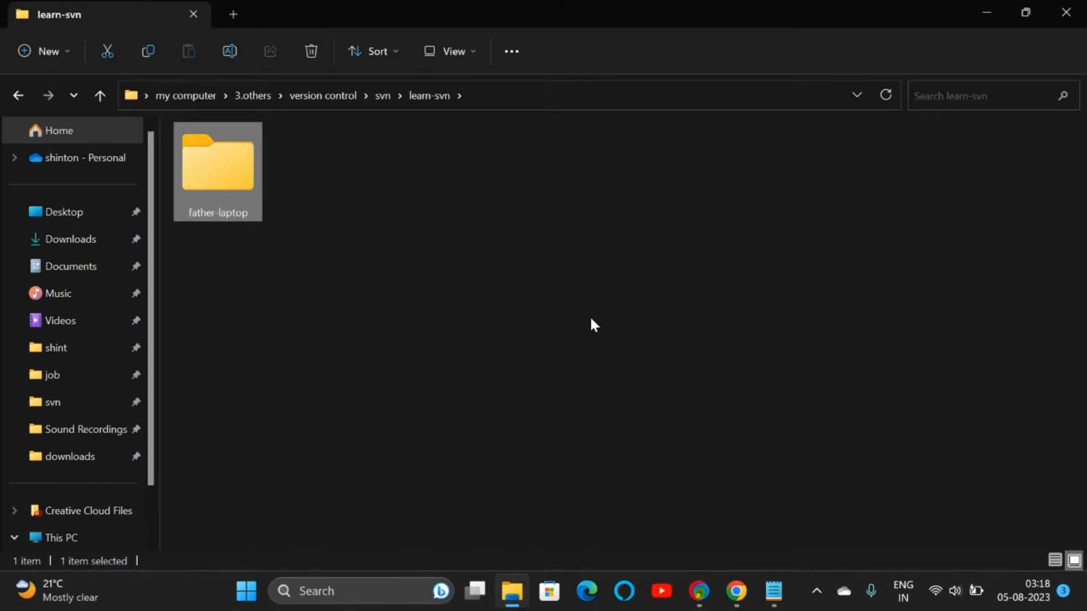
# Step: Start a TortoiseSVN checkout of the Family repository into father-laptop, checking the destination path
pyautogui.rightClick(242, 178)
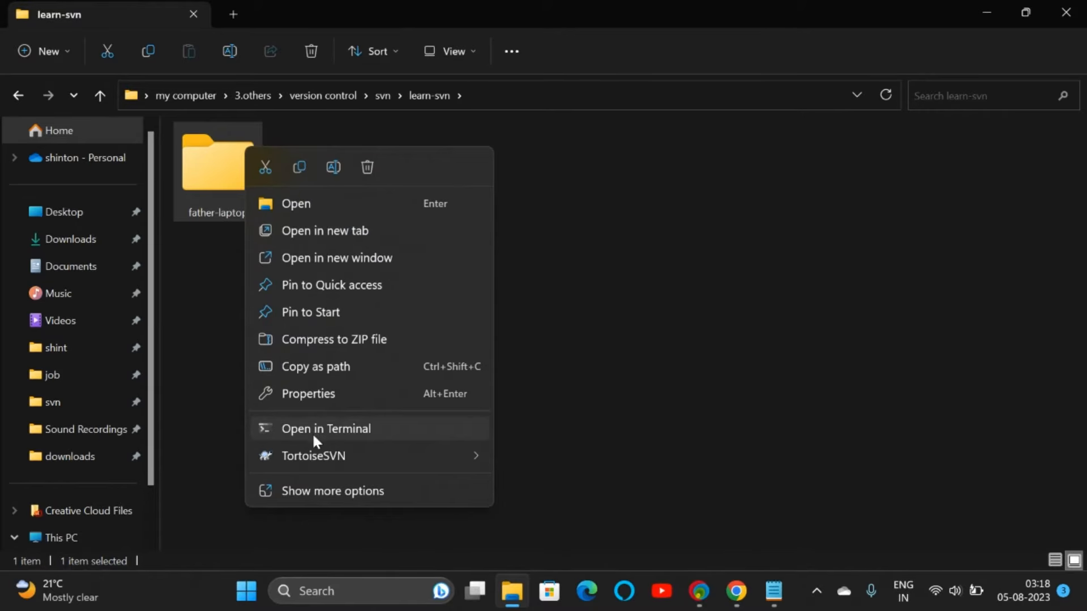
pyautogui.moveTo(315, 455)
pyautogui.click(535, 460)
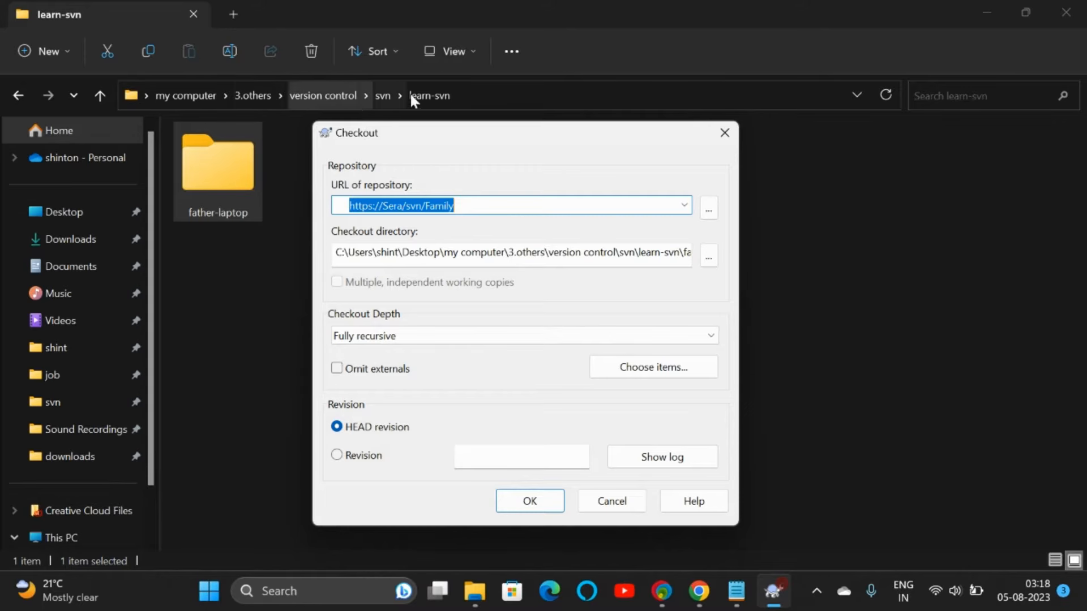
pyautogui.click(679, 252)
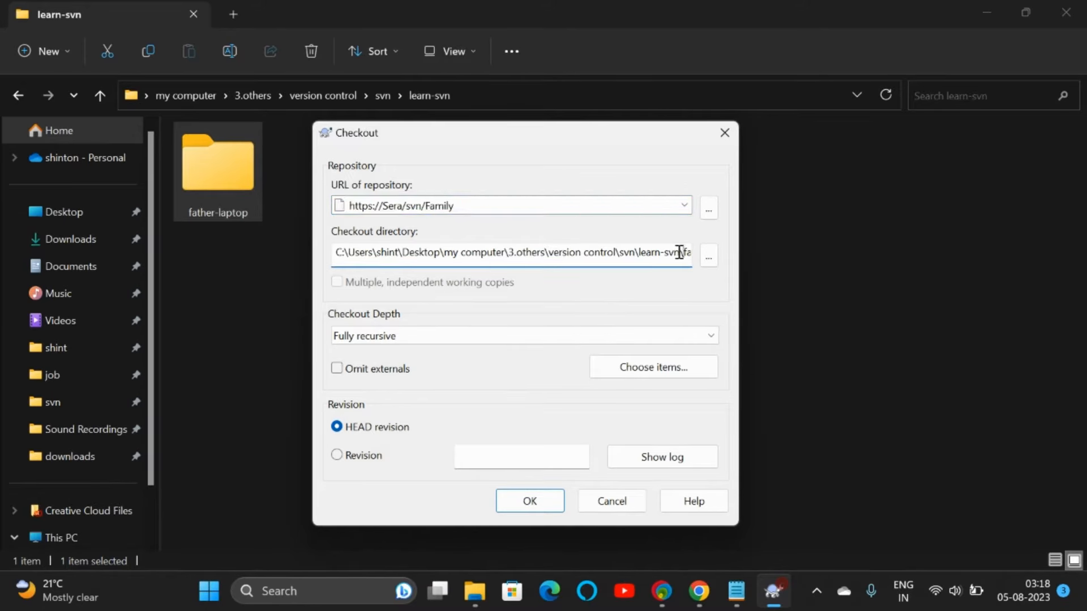
pyautogui.press('End')
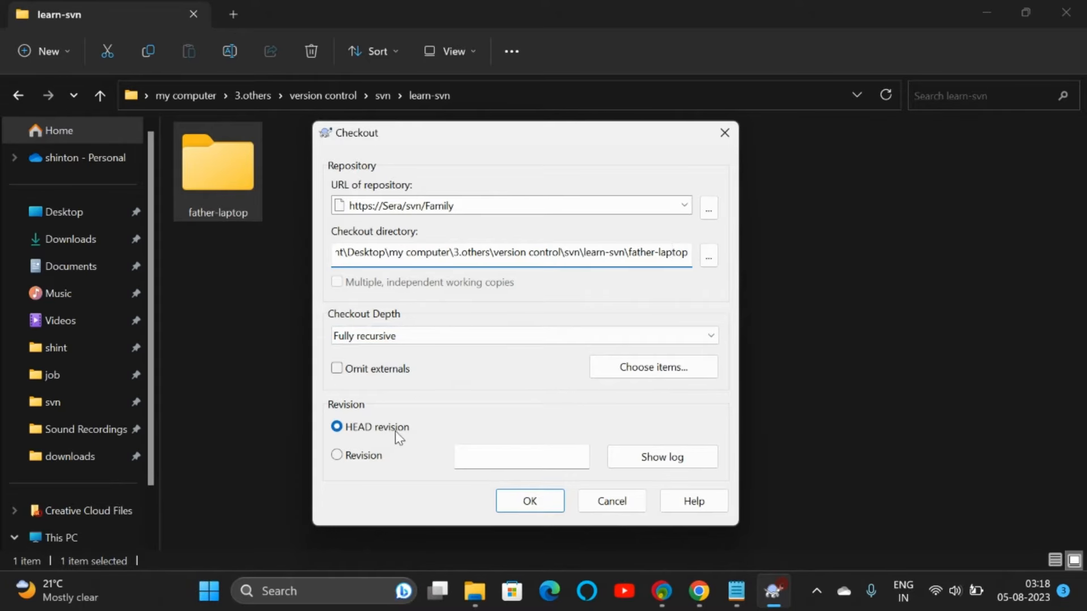
pyautogui.click(529, 502)
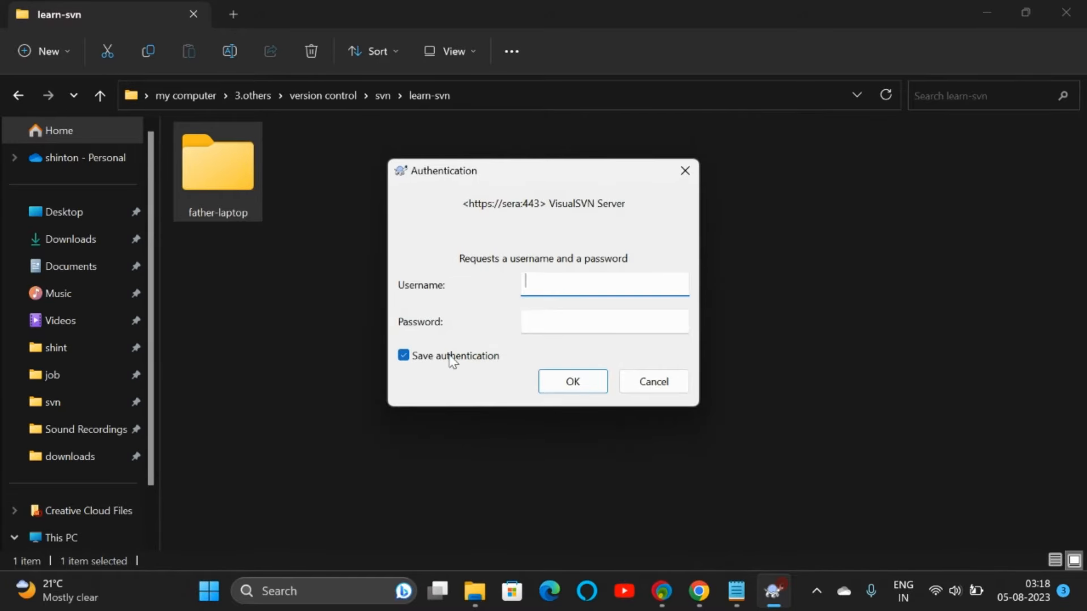
# Step: Authenticate with the father account without saving credentials to complete the checkout
pyautogui.click(448, 356)
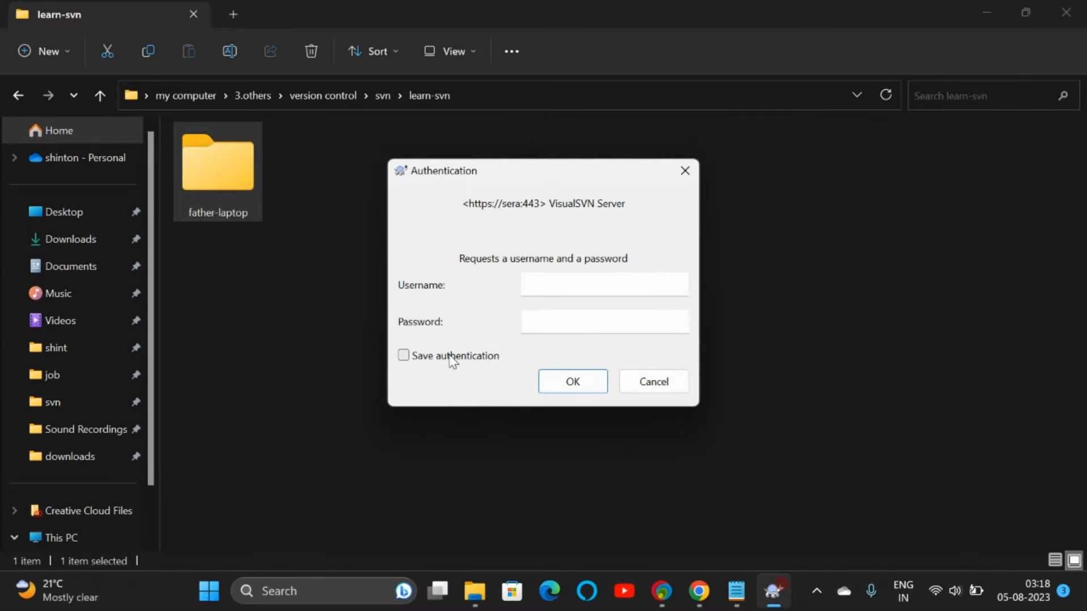
pyautogui.click(541, 285)
pyautogui.write('father')
pyautogui.press('Tab')
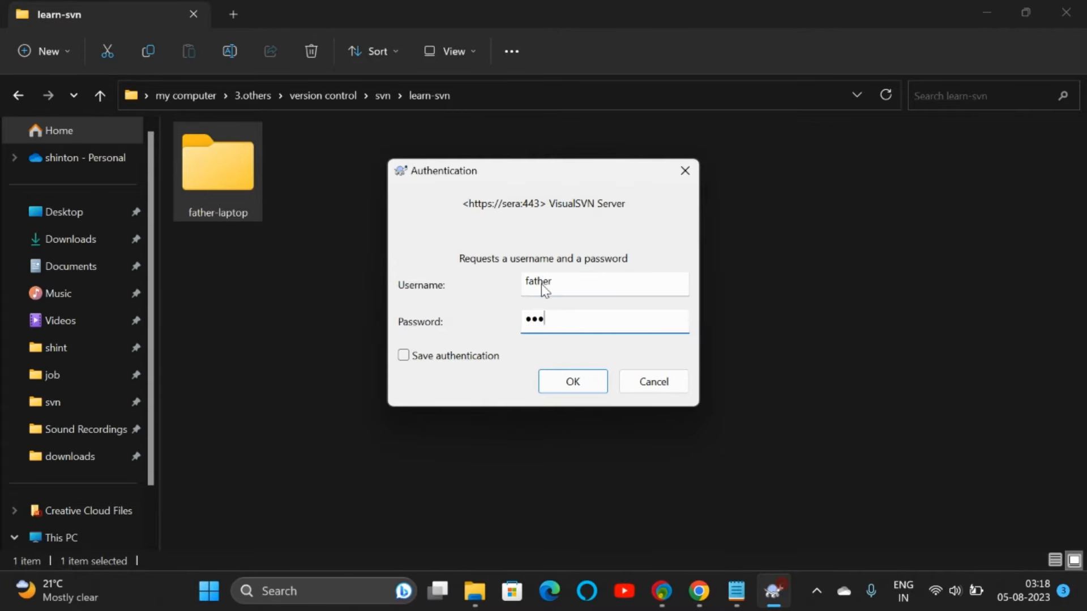
pyautogui.write('****')
pyautogui.press('Return')
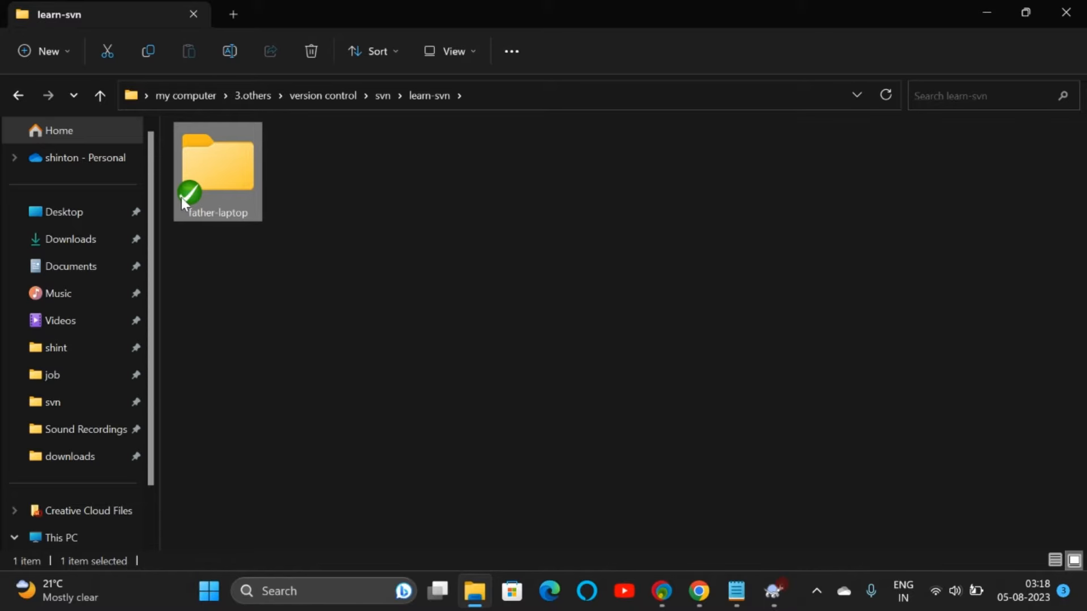
# Step: Create an empty text file named 'family budget' inside the father-laptop working copy
pyautogui.doubleClick(225, 183)
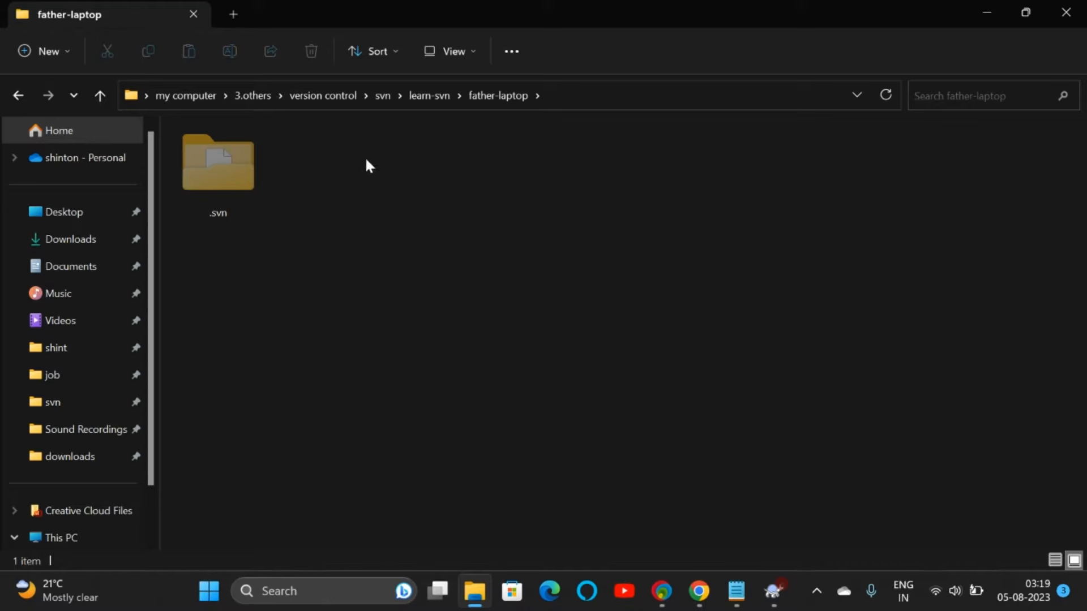
pyautogui.rightClick(323, 140)
pyautogui.moveTo(376, 278)
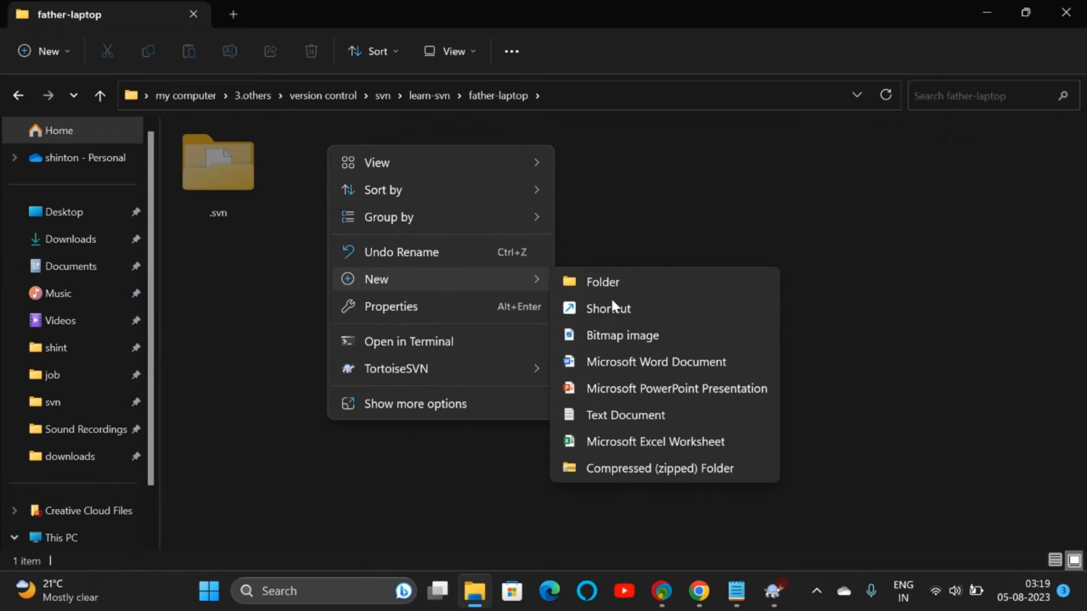
pyautogui.click(603, 410)
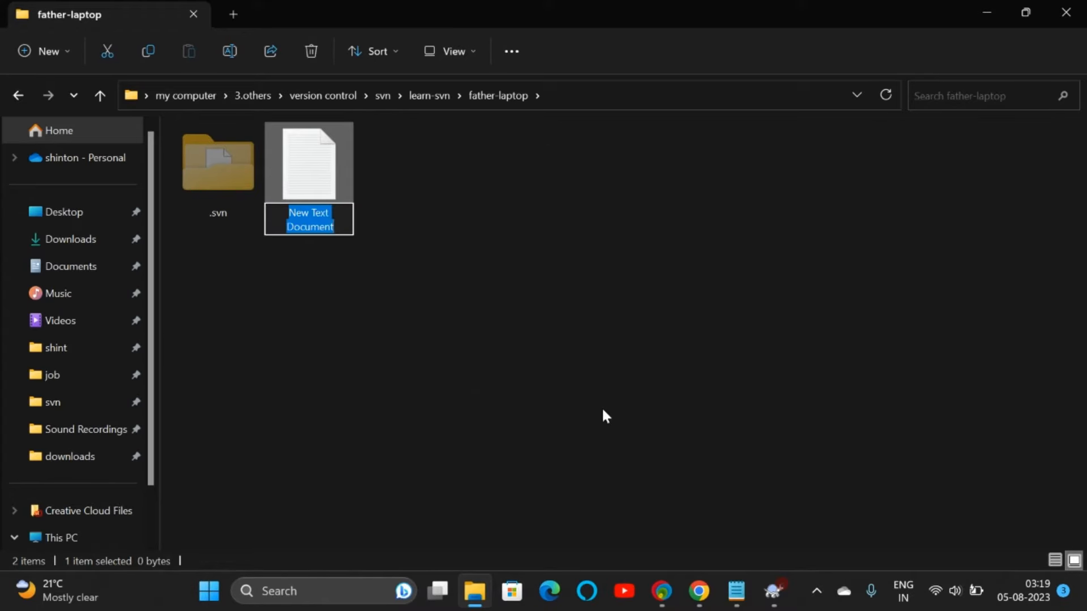
pyautogui.write('family ')
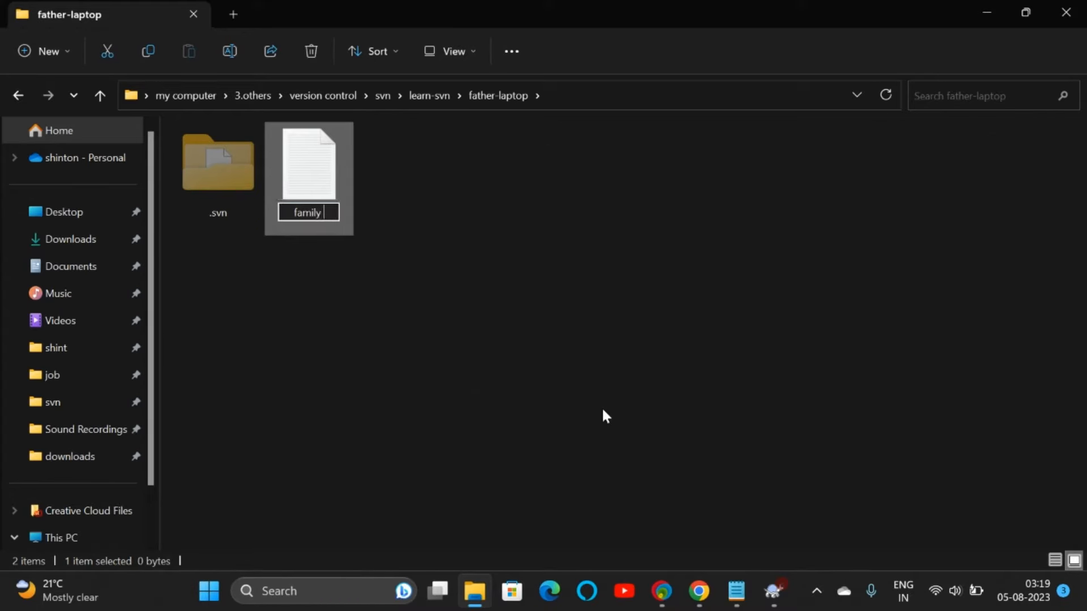
pyautogui.write('budget')
pyautogui.press('Return')
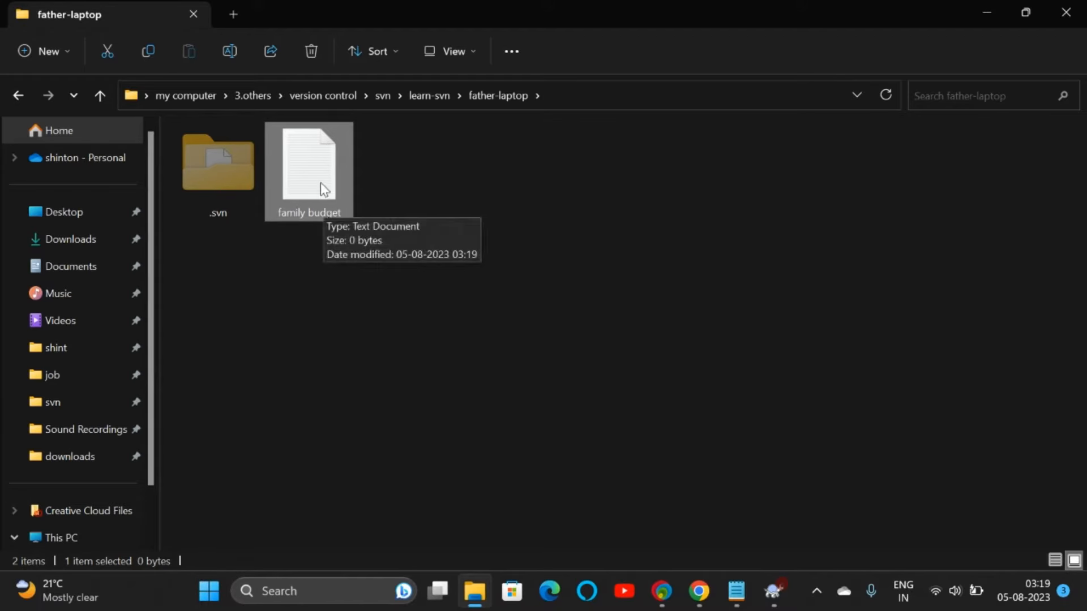
pyautogui.click(699, 591)
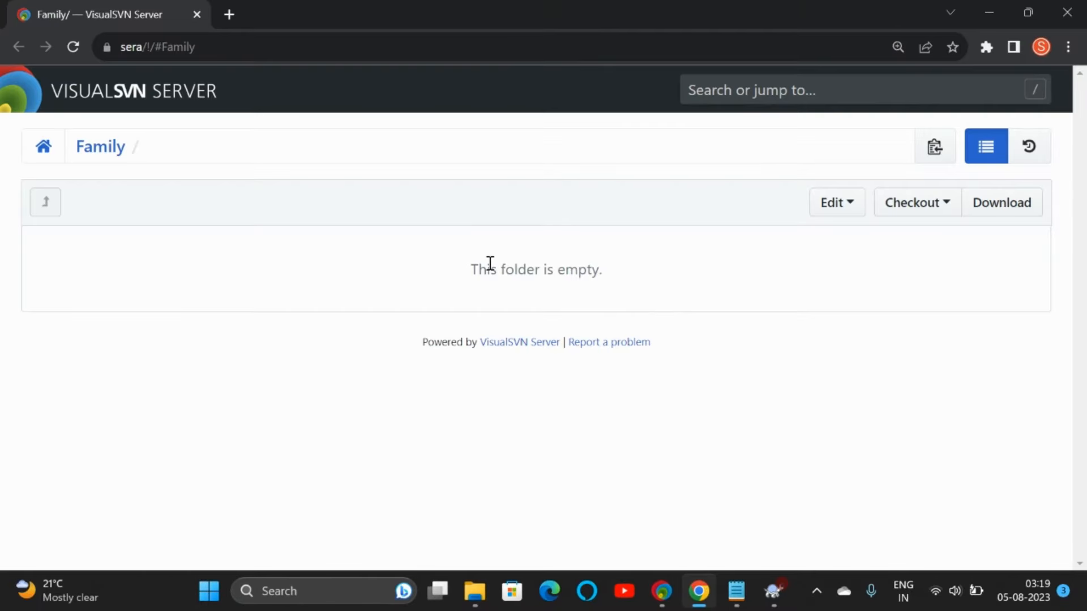
pyautogui.click(475, 591)
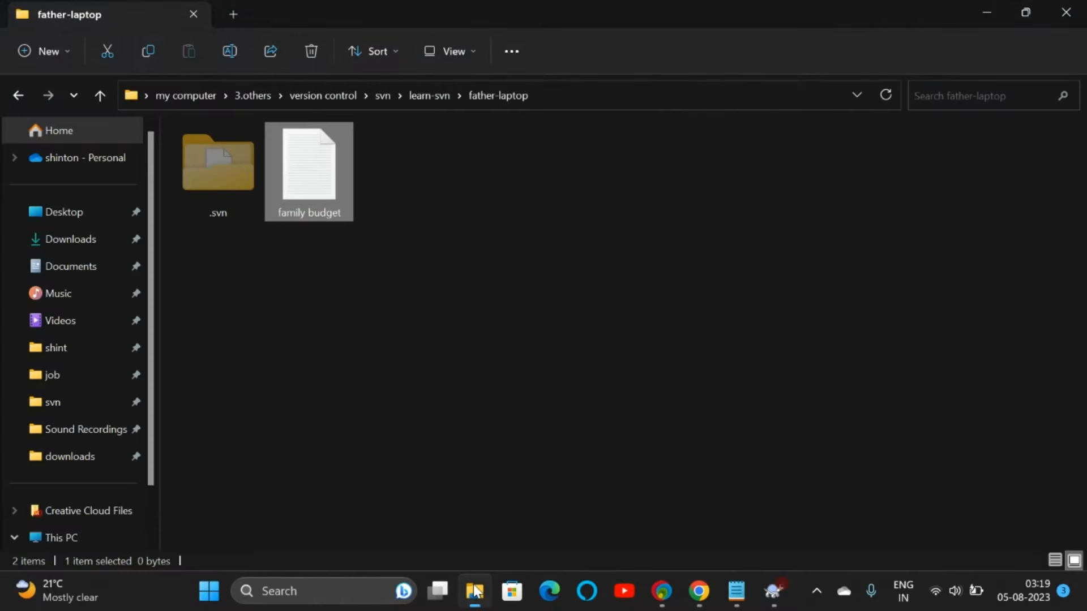
# Step: Schedule family budget for addition to version control with TortoiseSVN Add
pyautogui.rightClick(324, 181)
pyautogui.moveTo(403, 458)
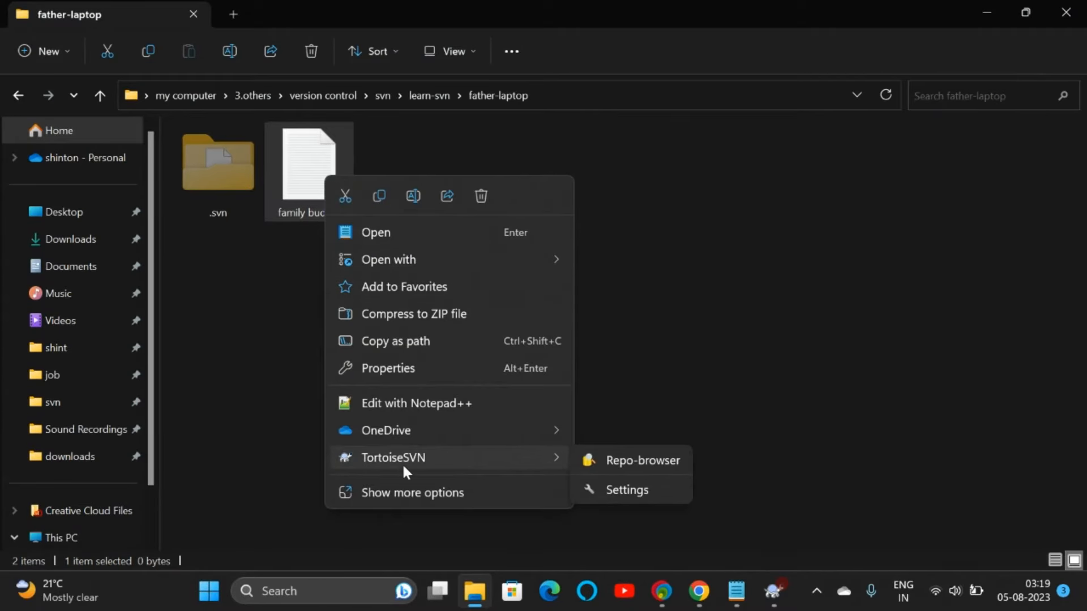
pyautogui.click(434, 492)
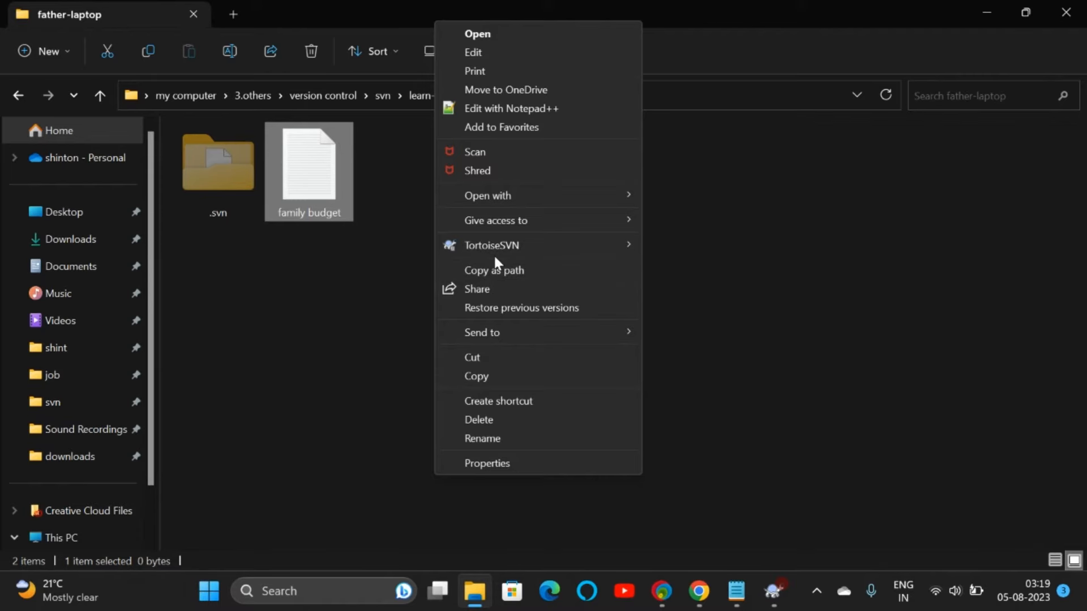
pyautogui.moveTo(500, 244)
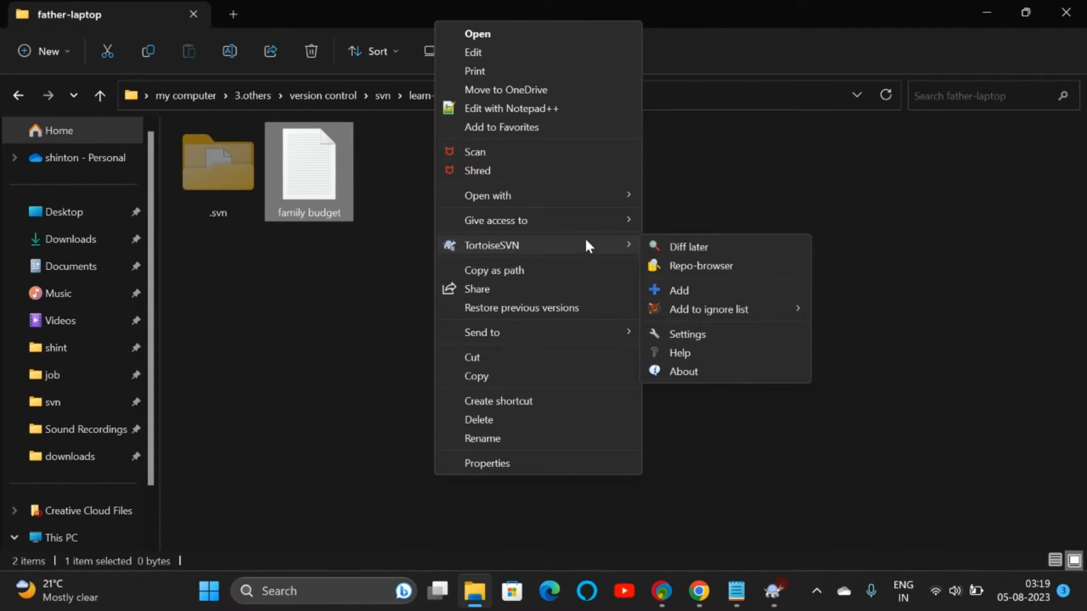
pyautogui.click(683, 290)
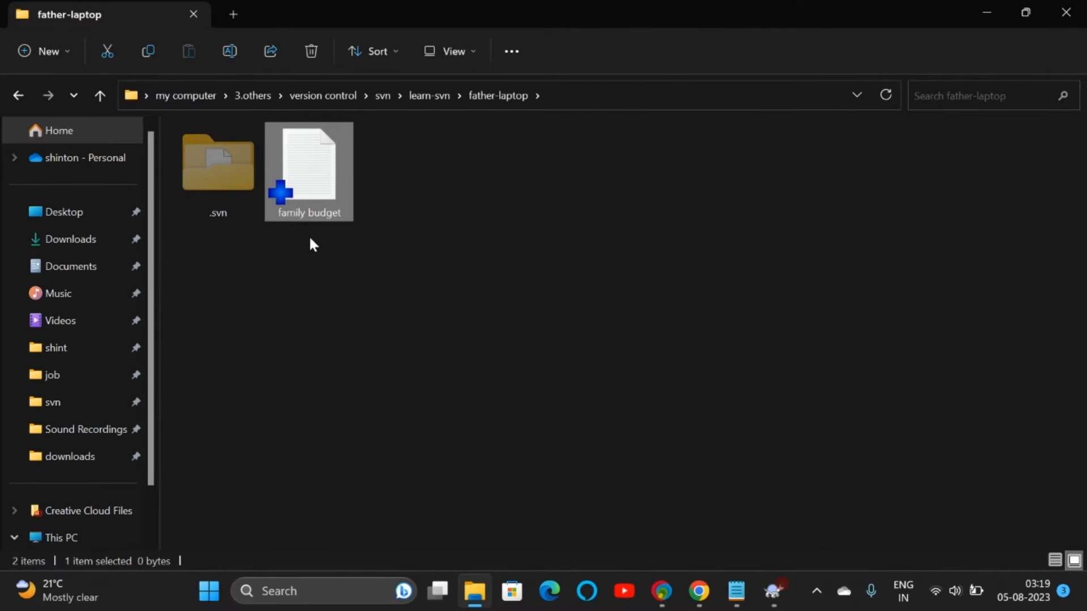
# Step: Commit family budget with message 'adding budget doc' using the father's login, reaching revision 1
pyautogui.rightClick(331, 192)
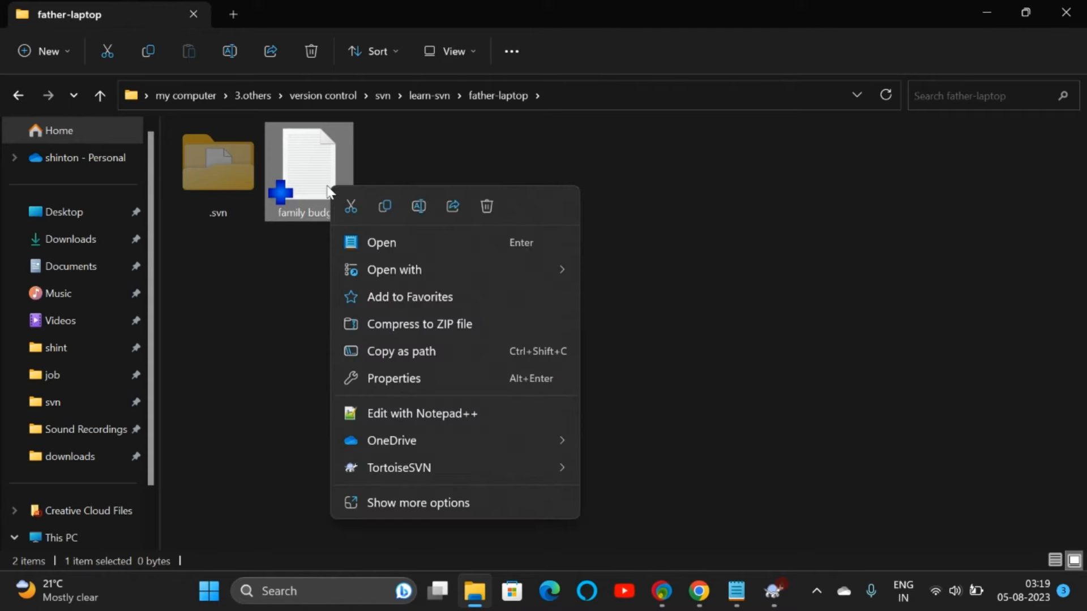
pyautogui.moveTo(570, 464)
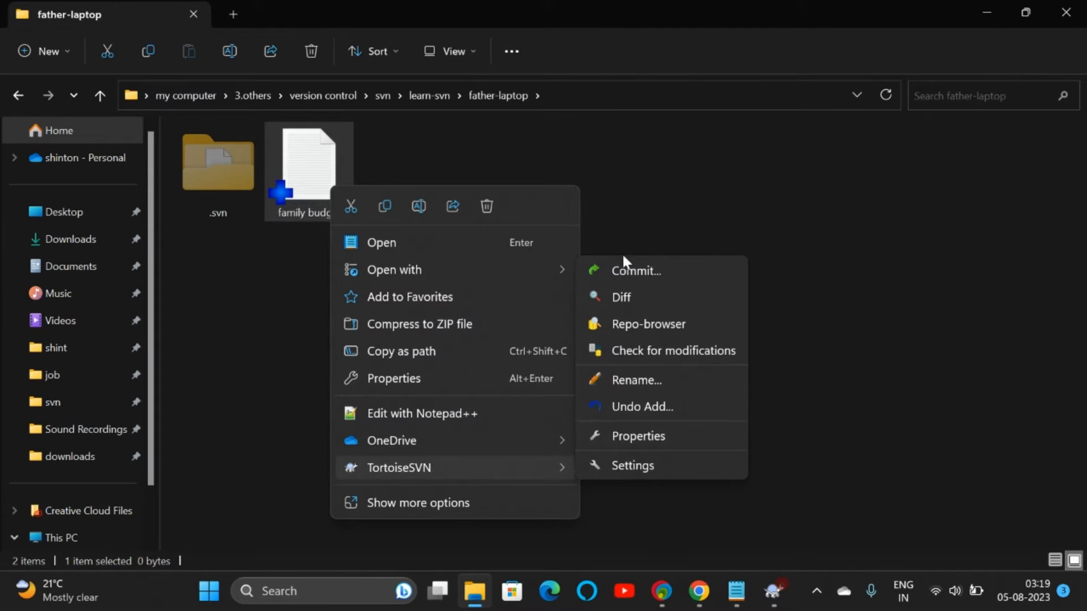
pyautogui.click(629, 272)
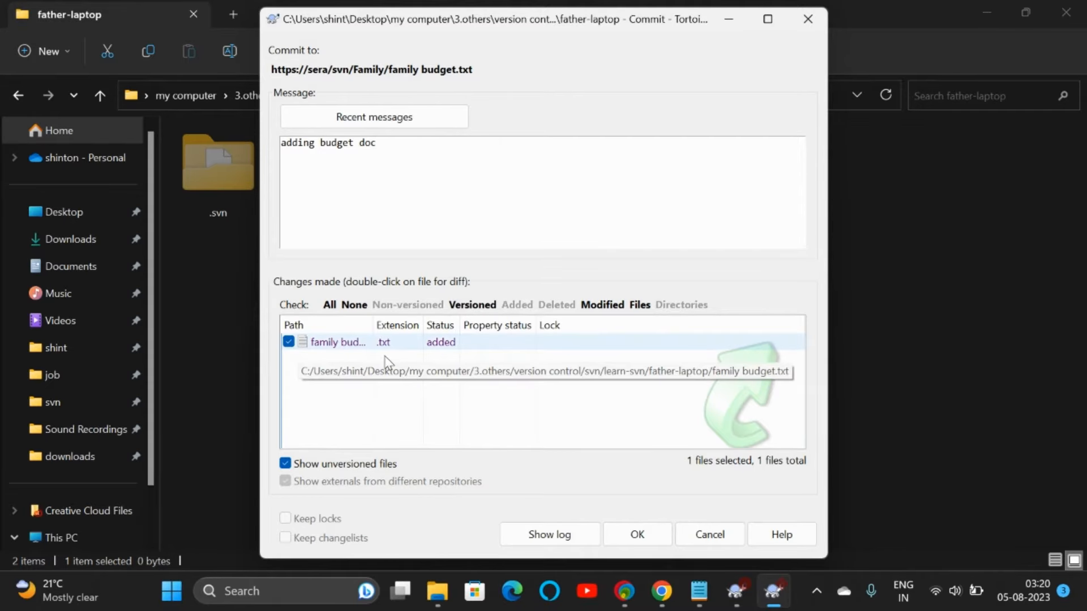
pyautogui.click(637, 534)
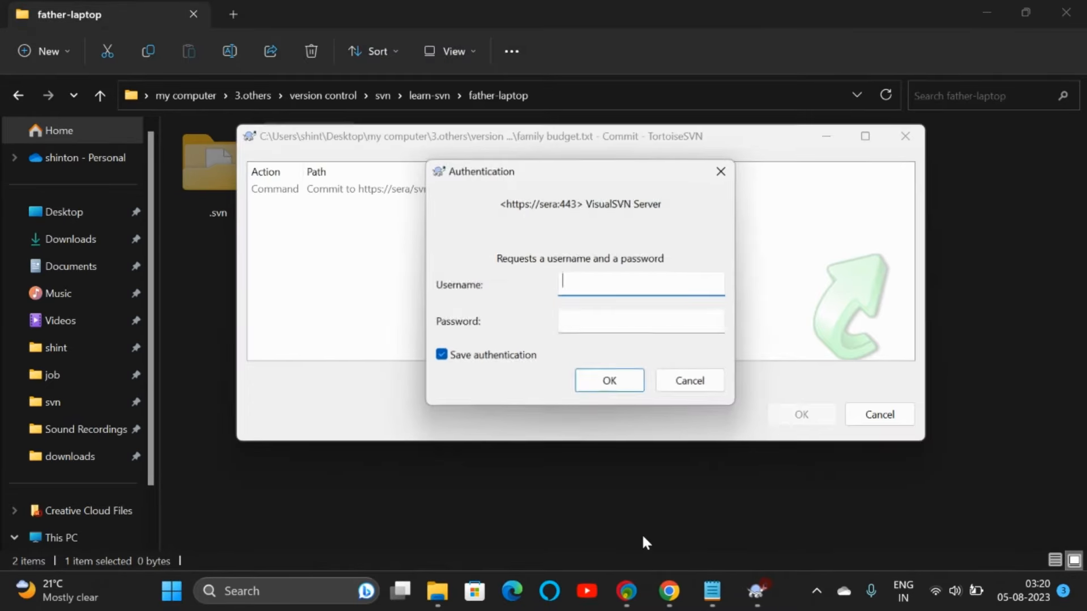
pyautogui.click(526, 355)
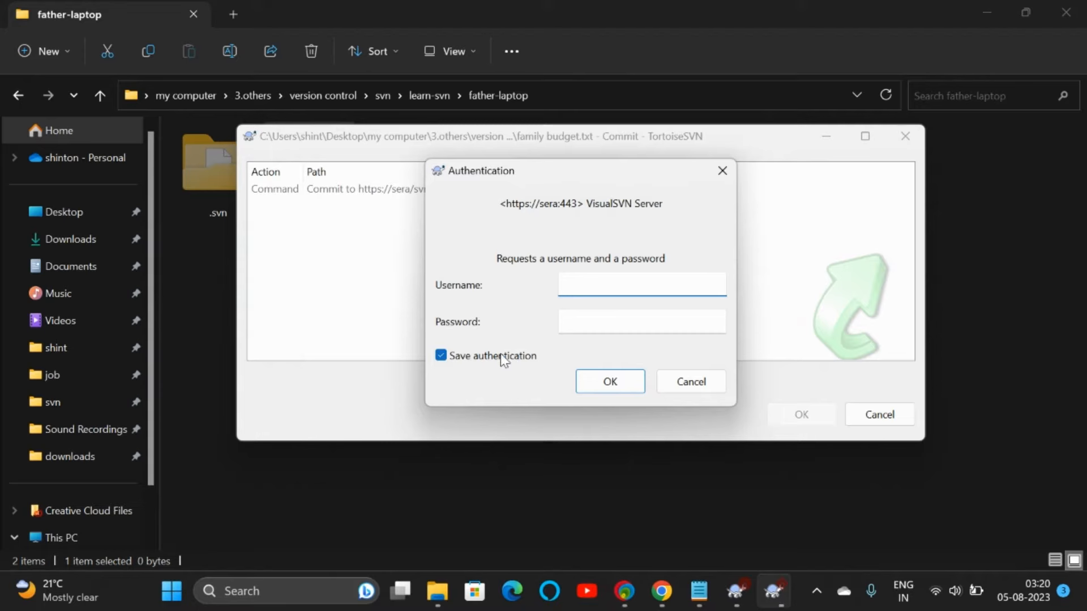
pyautogui.click(599, 281)
pyautogui.write('father')
pyautogui.press('Tab')
pyautogui.write('fa')
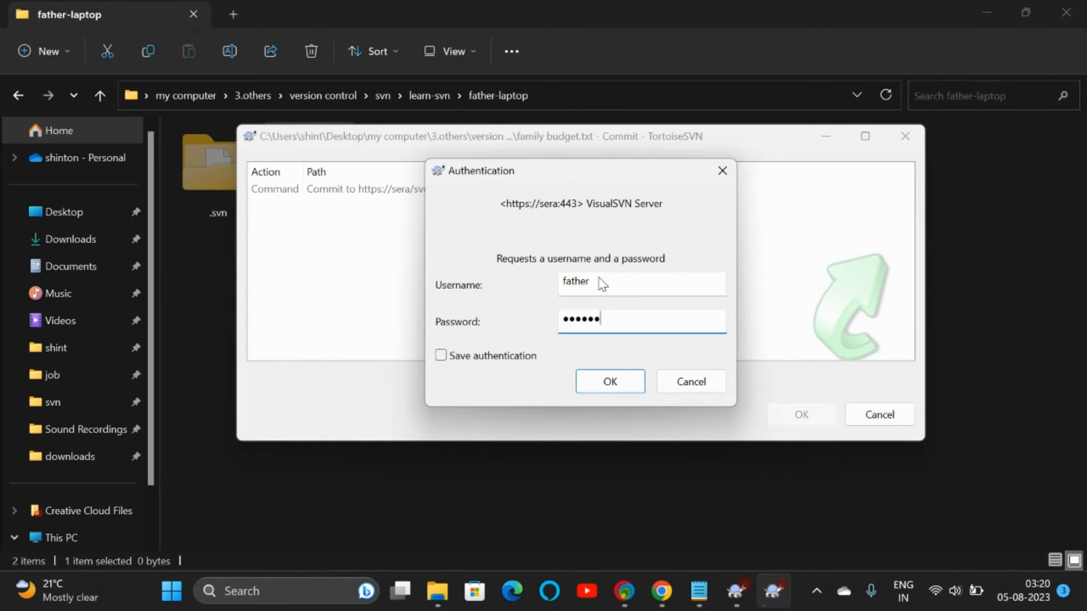
pyautogui.click(616, 379)
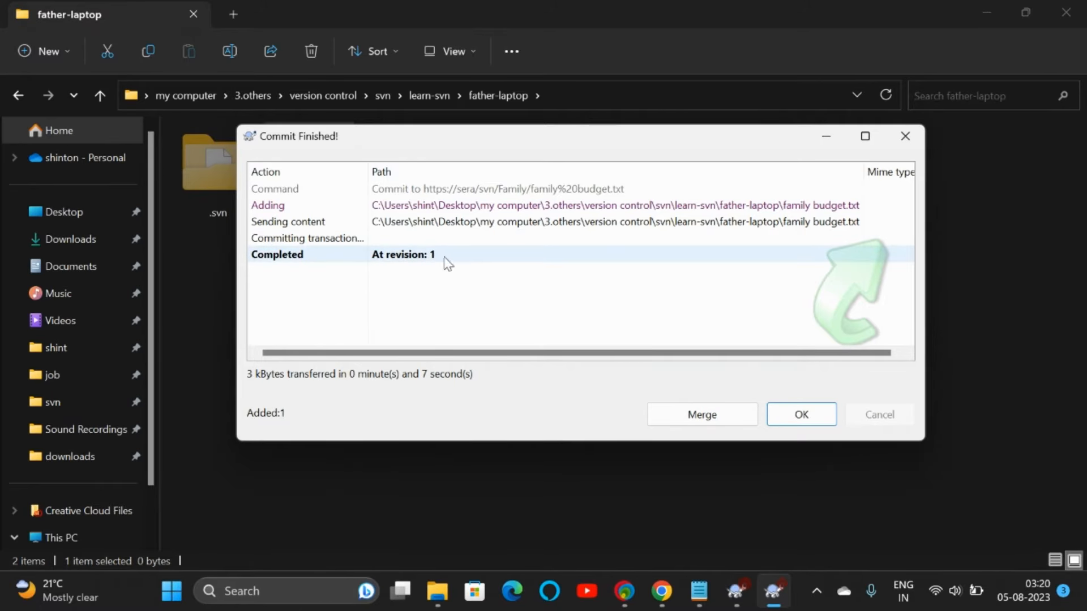
pyautogui.click(792, 418)
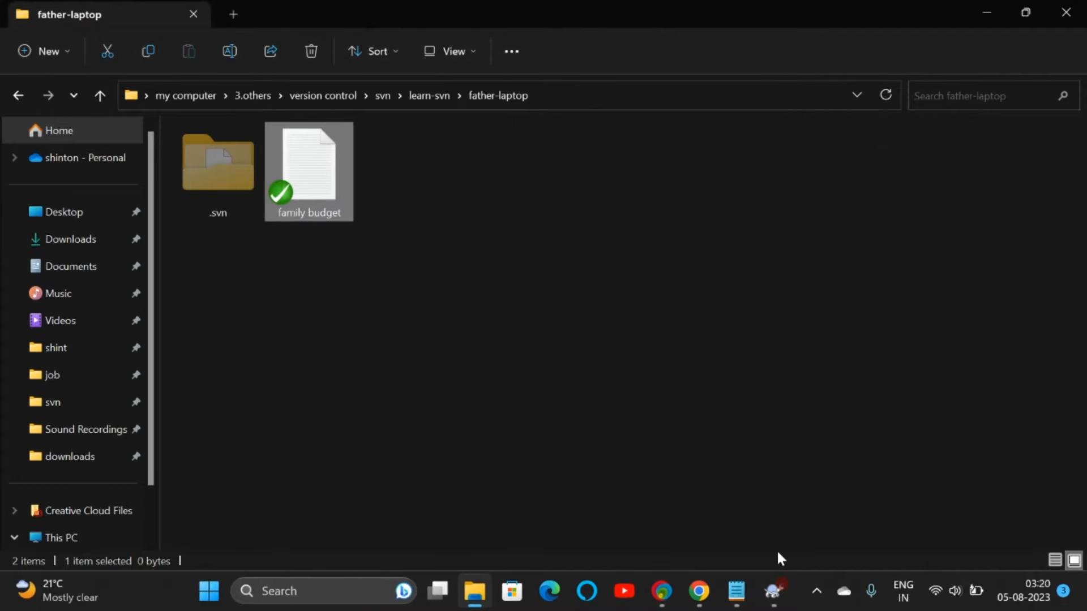
# Step: Reload the Family web page and refresh Family in Server Manager so family budget.txt appears
pyautogui.click(700, 592)
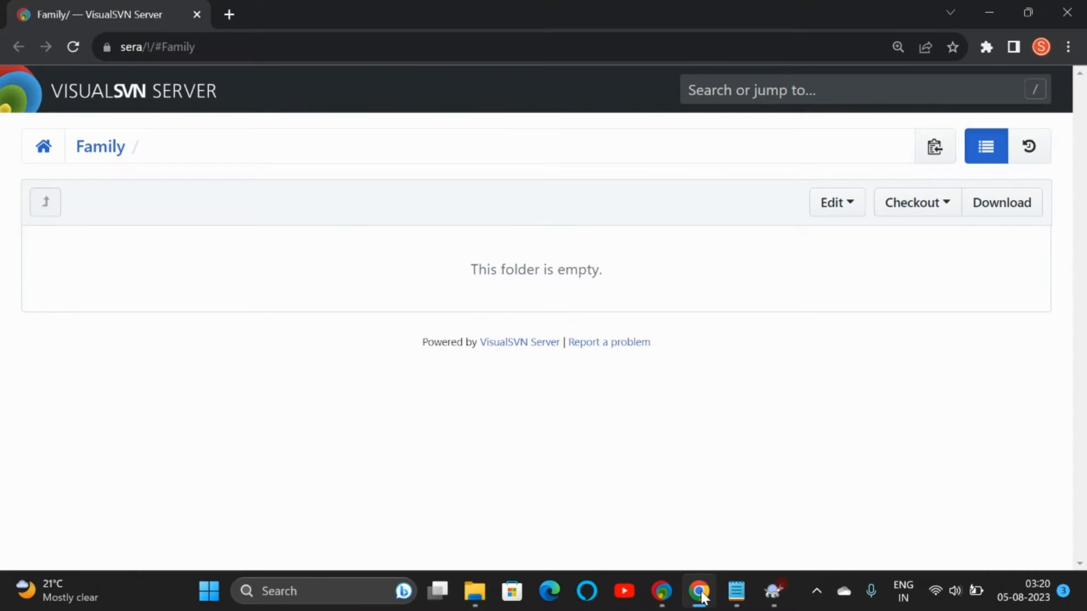
pyautogui.click(73, 47)
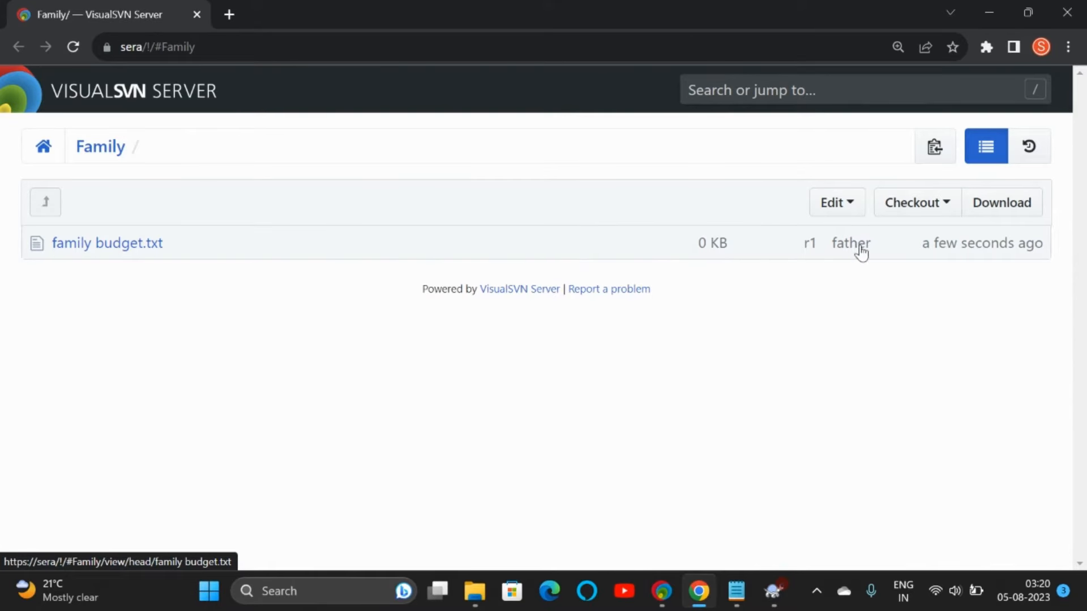
pyautogui.click(662, 591)
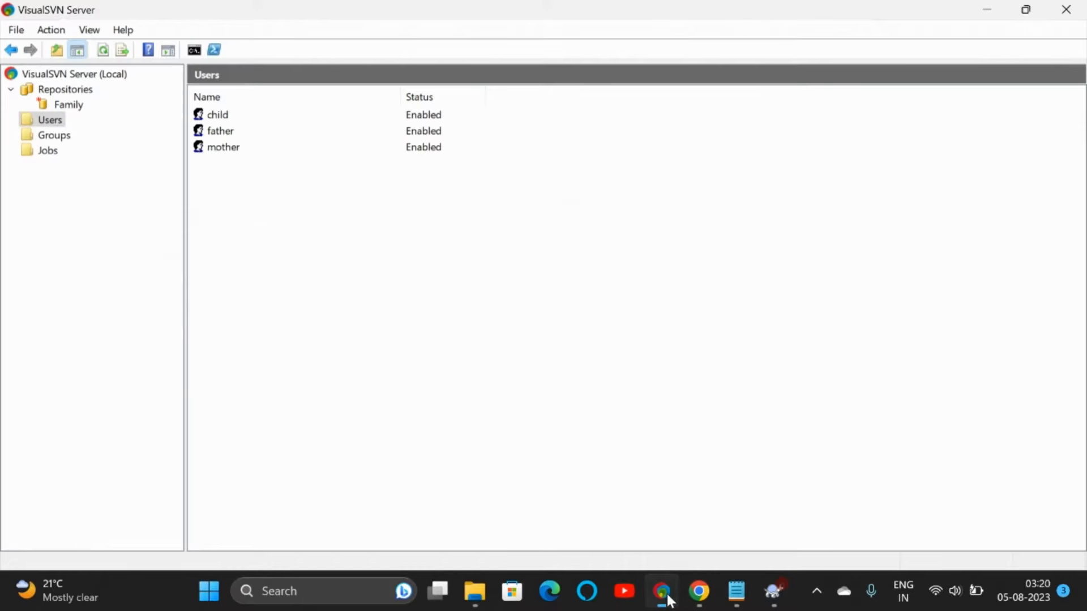
pyautogui.click(73, 104)
pyautogui.rightClick(72, 104)
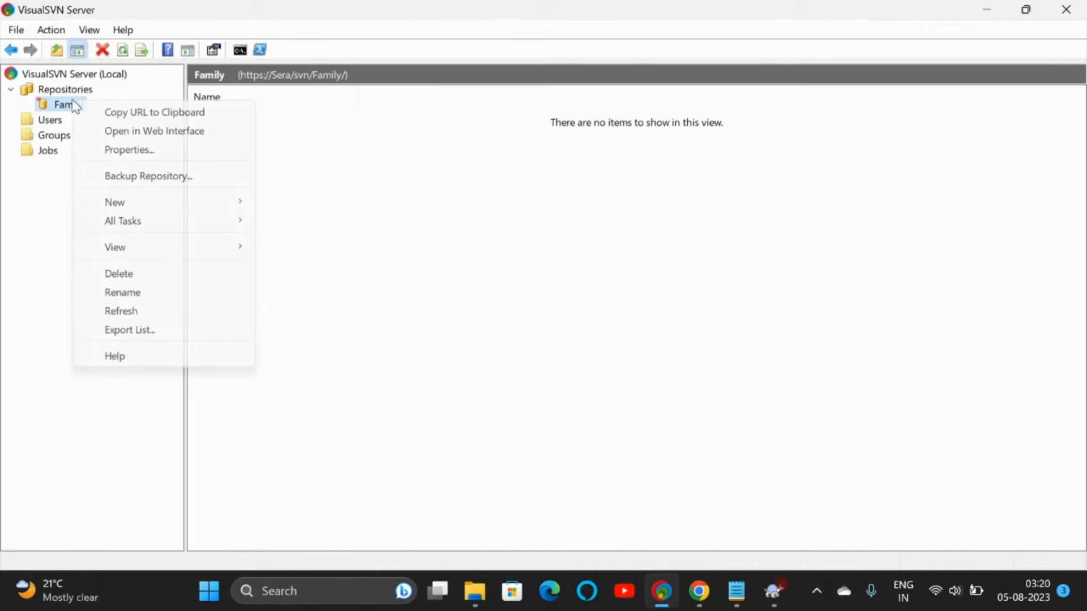
pyautogui.click(121, 310)
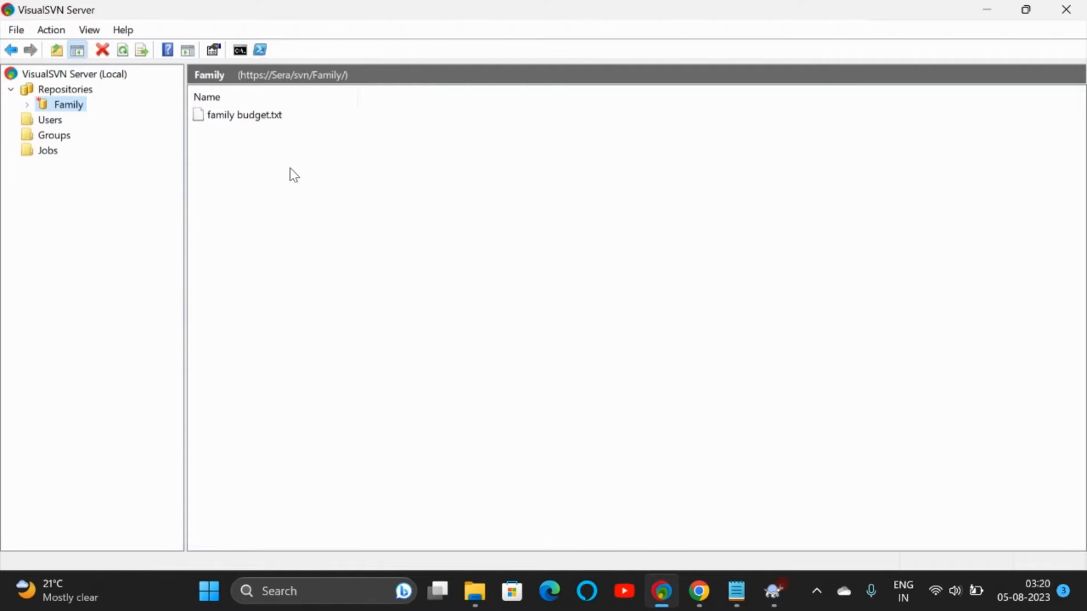
pyautogui.moveTo(475, 591)
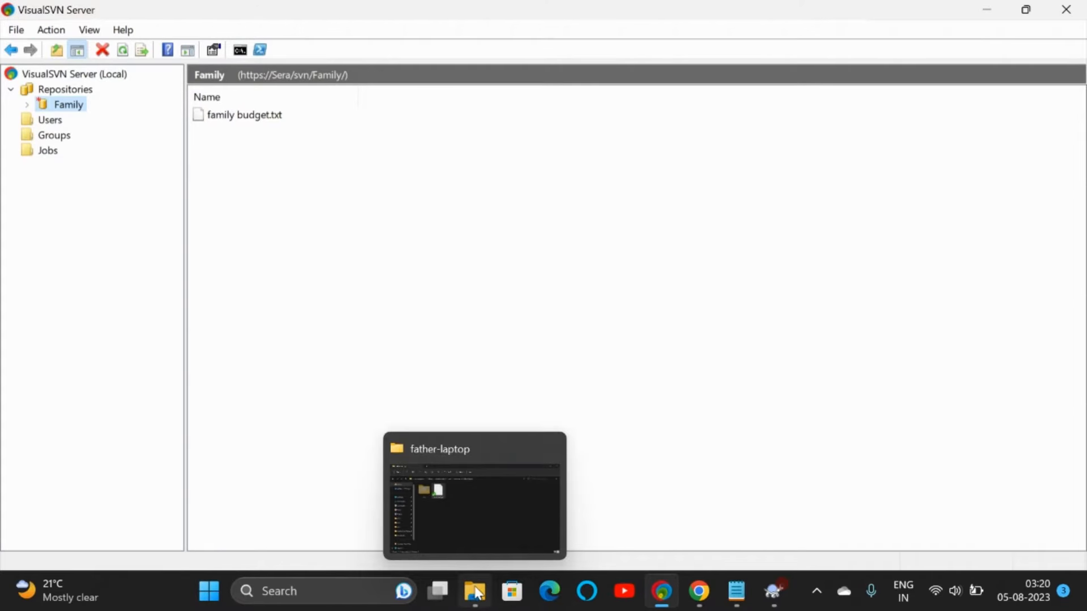
pyautogui.click(473, 517)
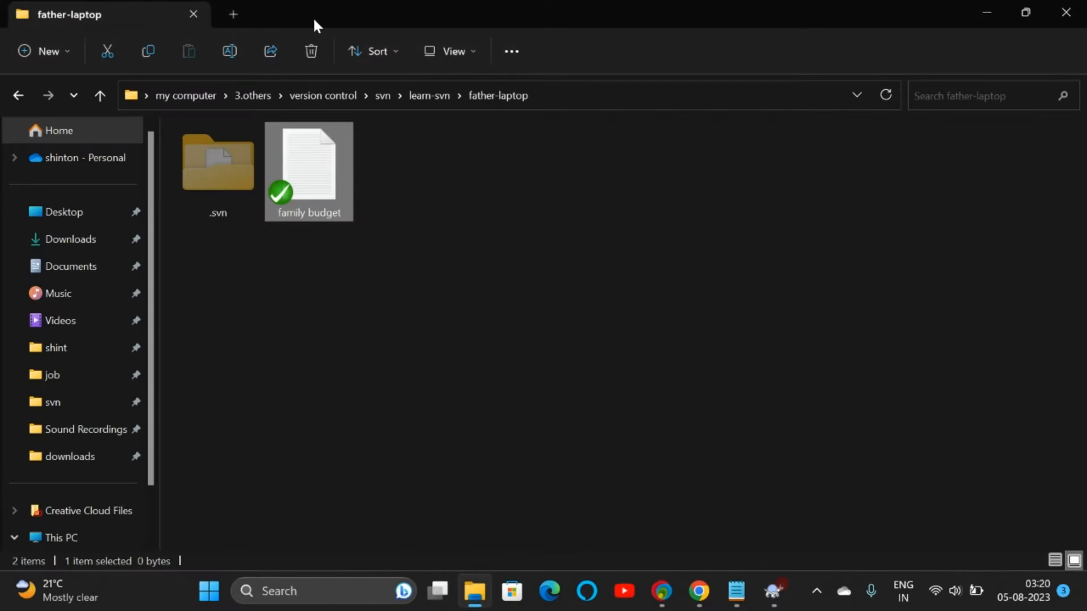
# Step: Open the learn-svn folder in a second Explorer tab, displayed as large icons
pyautogui.click(239, 12)
pyautogui.click(164, 20)
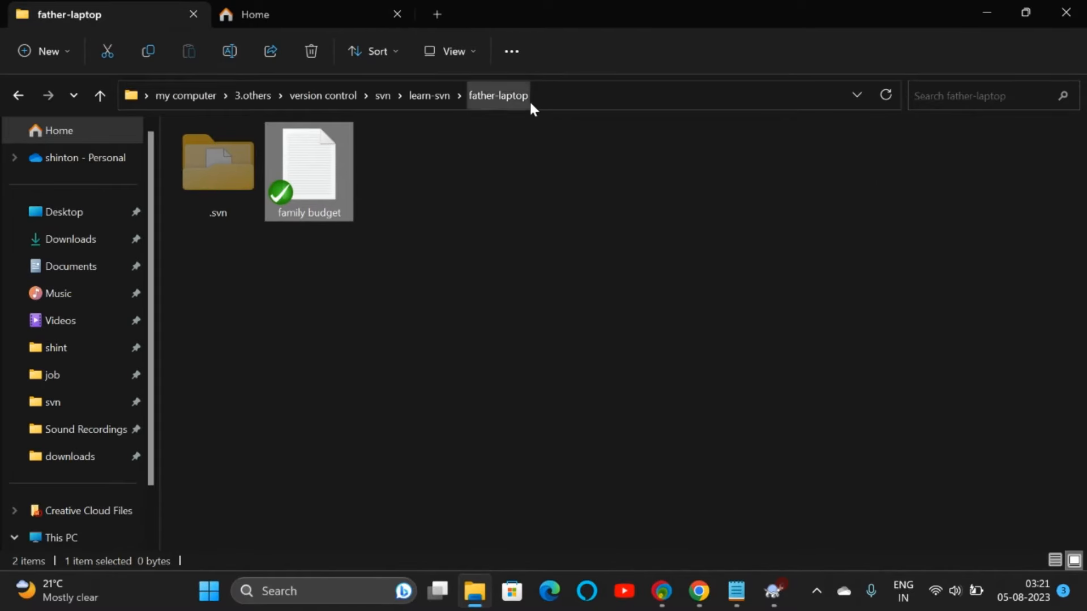
pyautogui.click(547, 97)
pyautogui.hotkey('ctrl', 'c')
pyautogui.click(359, 15)
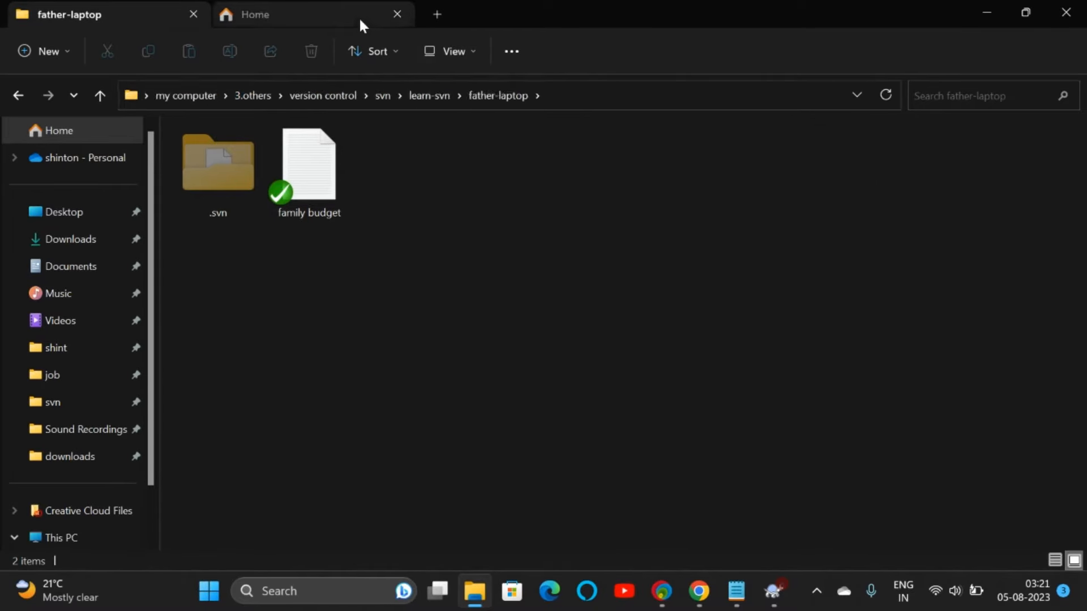
pyautogui.click(520, 96)
pyautogui.hotkey('ctrl', 'v')
pyautogui.press('Return')
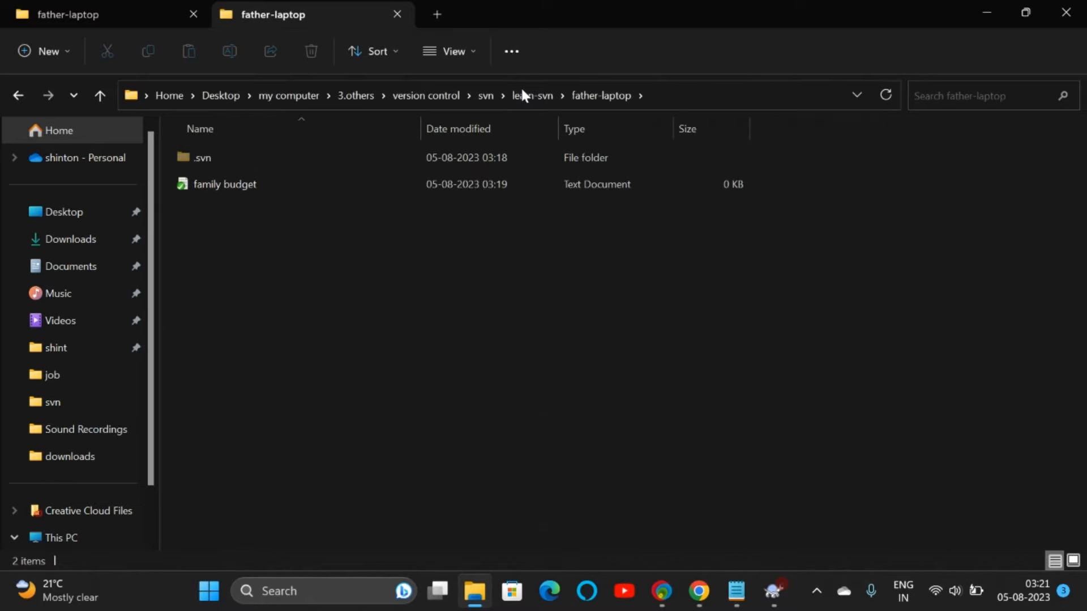
pyautogui.click(541, 97)
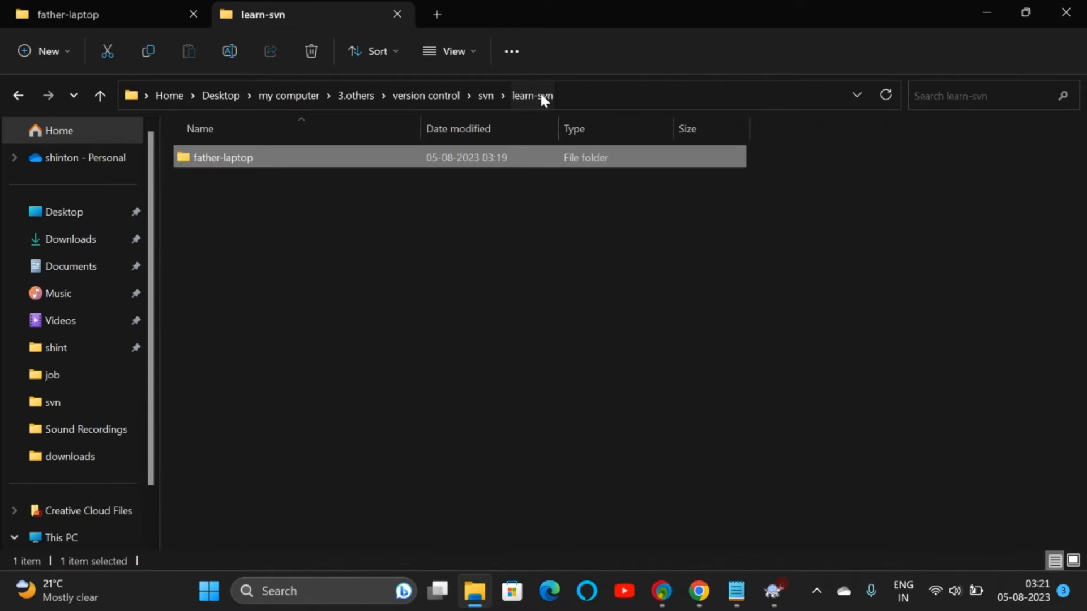
pyautogui.click(456, 51)
pyautogui.click(467, 118)
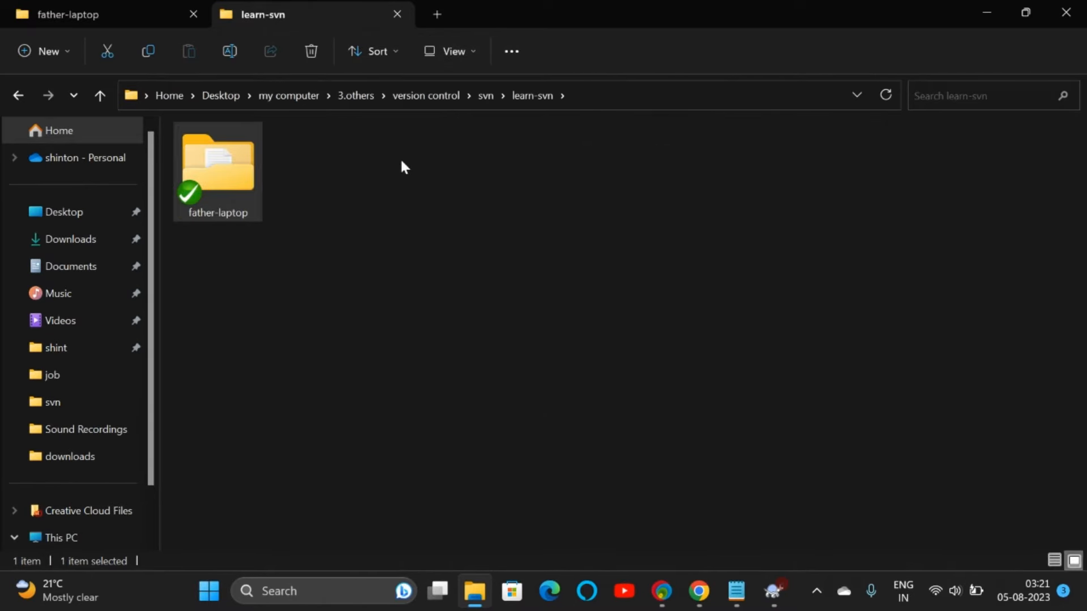
# Step: Create a new folder named mother-laptop in learn-svn
pyautogui.rightClick(400, 157)
pyautogui.moveTo(456, 299)
pyautogui.click(654, 300)
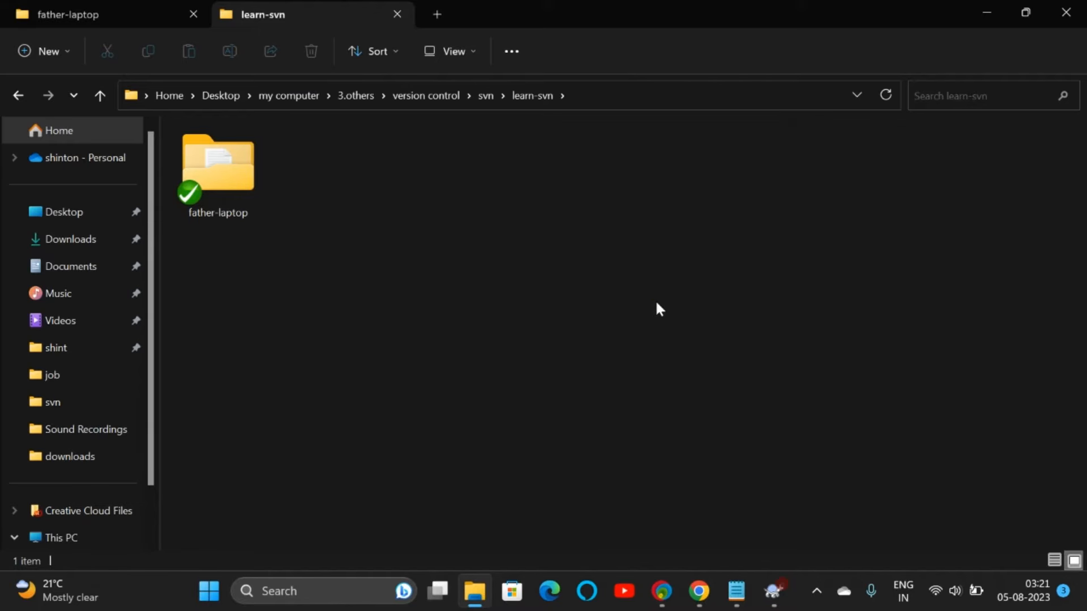
pyautogui.write('mother-lapto')
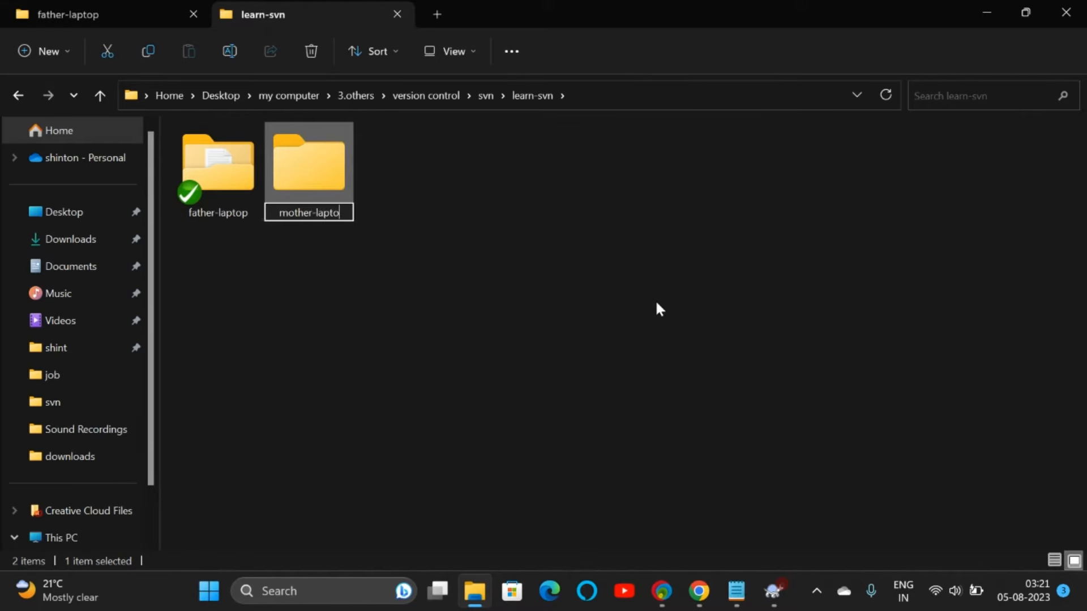
pyautogui.write('p')
pyautogui.press('Return')
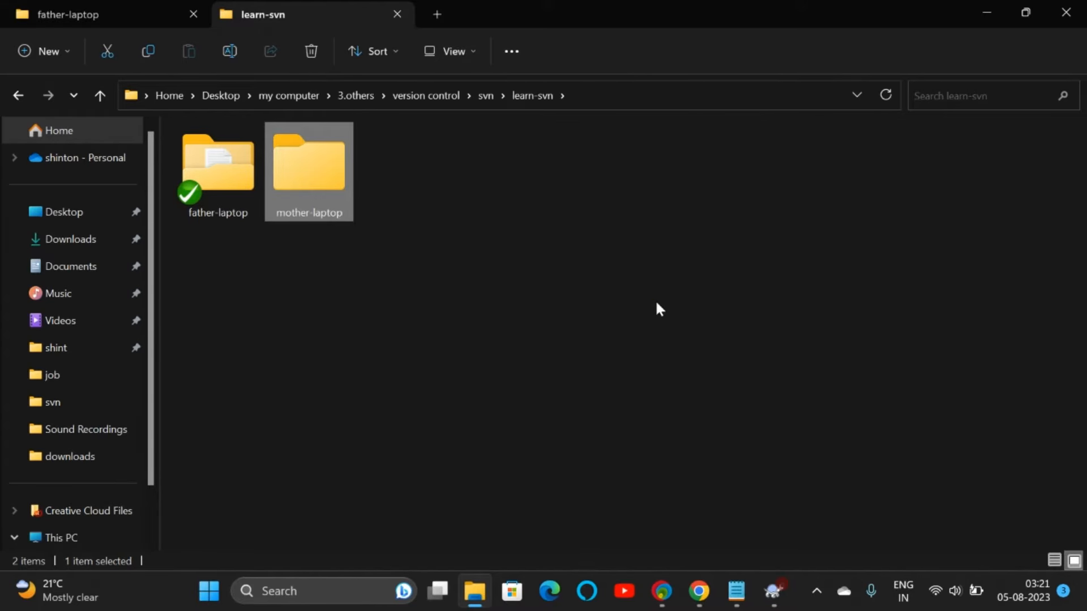
pyautogui.rightClick(313, 182)
pyautogui.moveTo(553, 456)
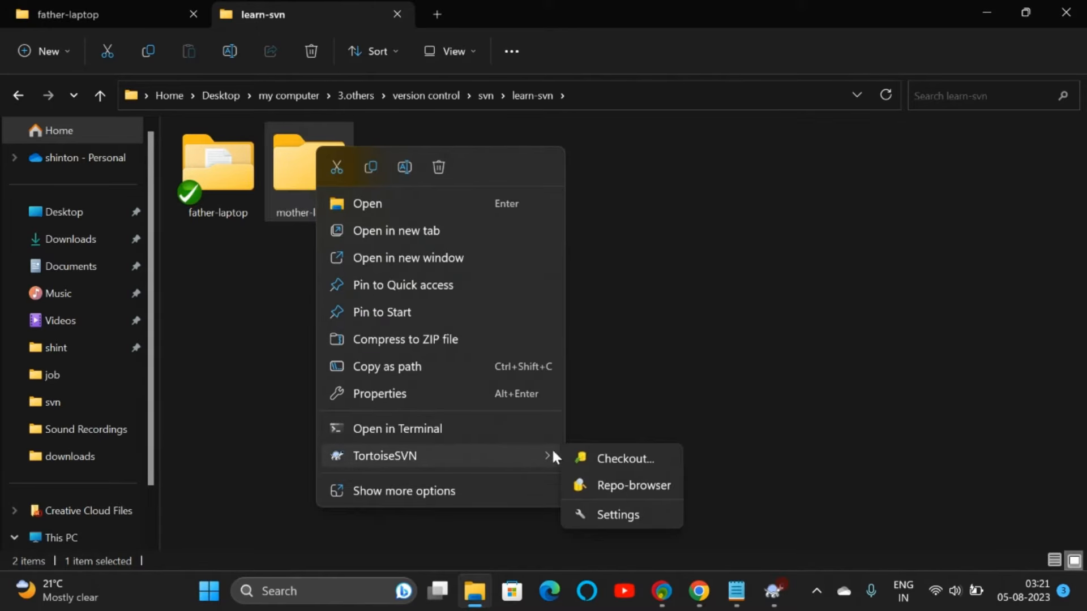
pyautogui.click(600, 456)
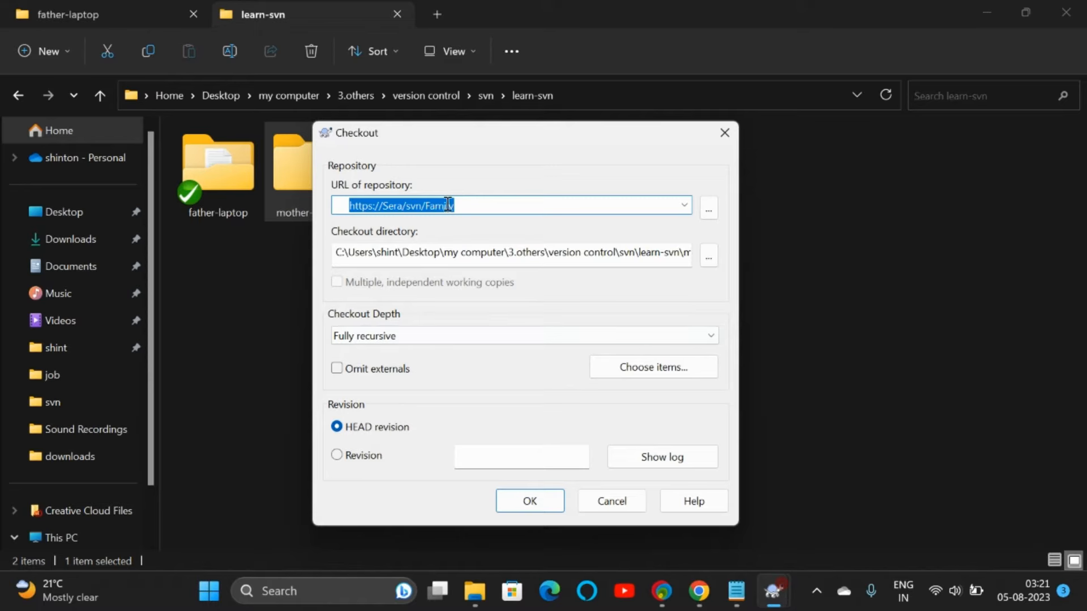
pyautogui.click(664, 252)
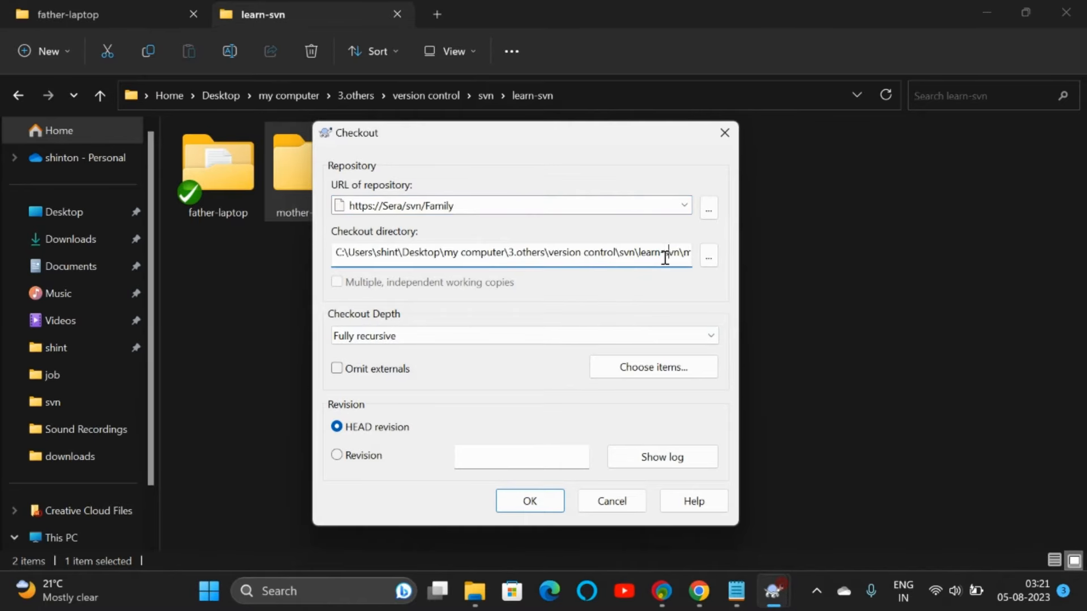
pyautogui.doubleClick(637, 252)
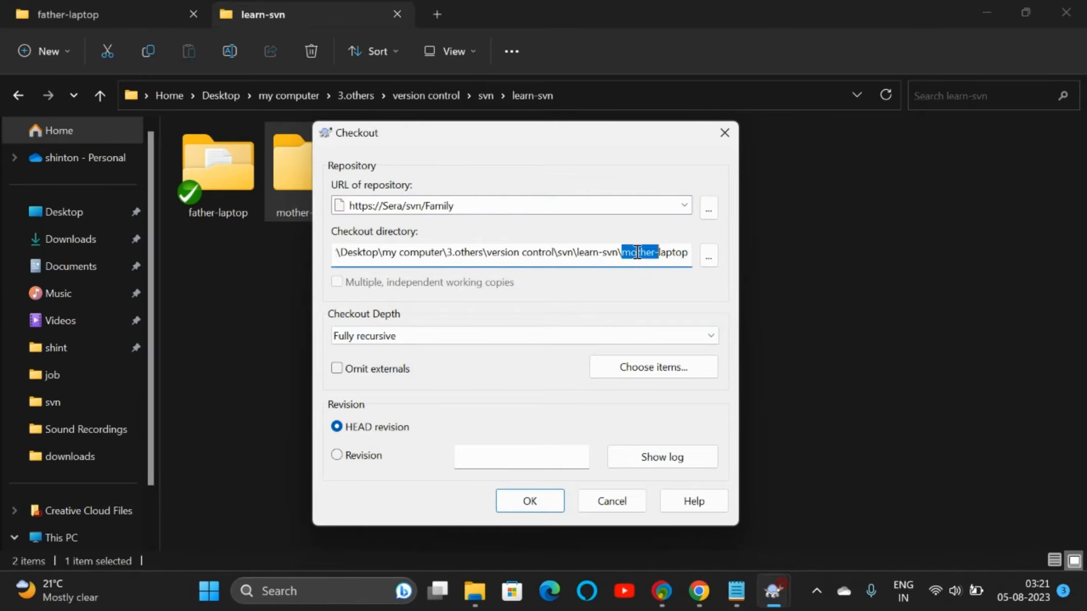
pyautogui.click(525, 491)
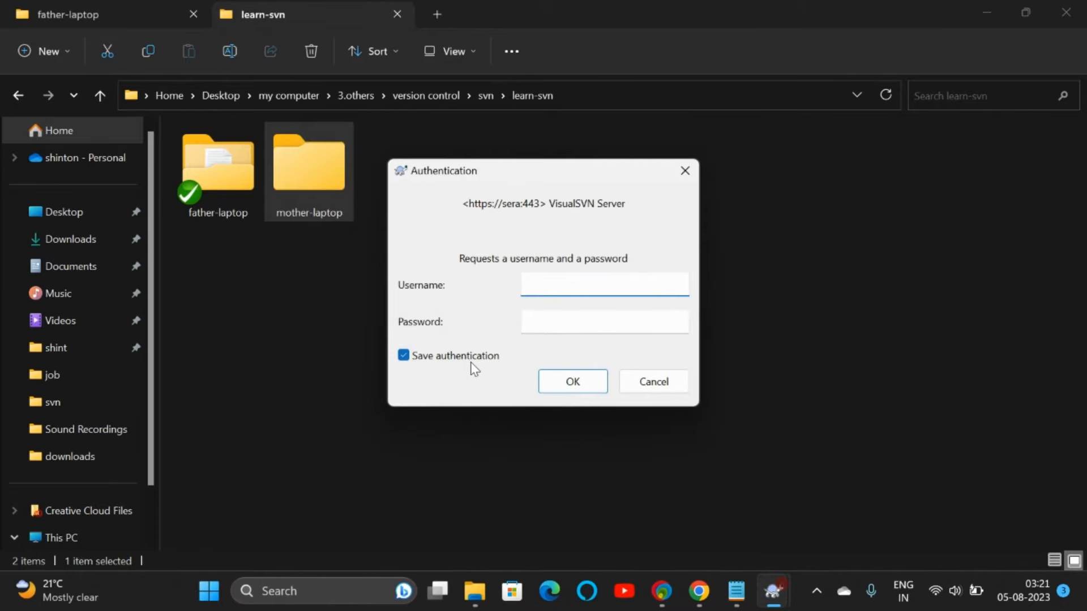
pyautogui.click(471, 362)
pyautogui.click(571, 281)
pyautogui.write('mother')
pyautogui.press('Tab')
pyautogui.write('m')
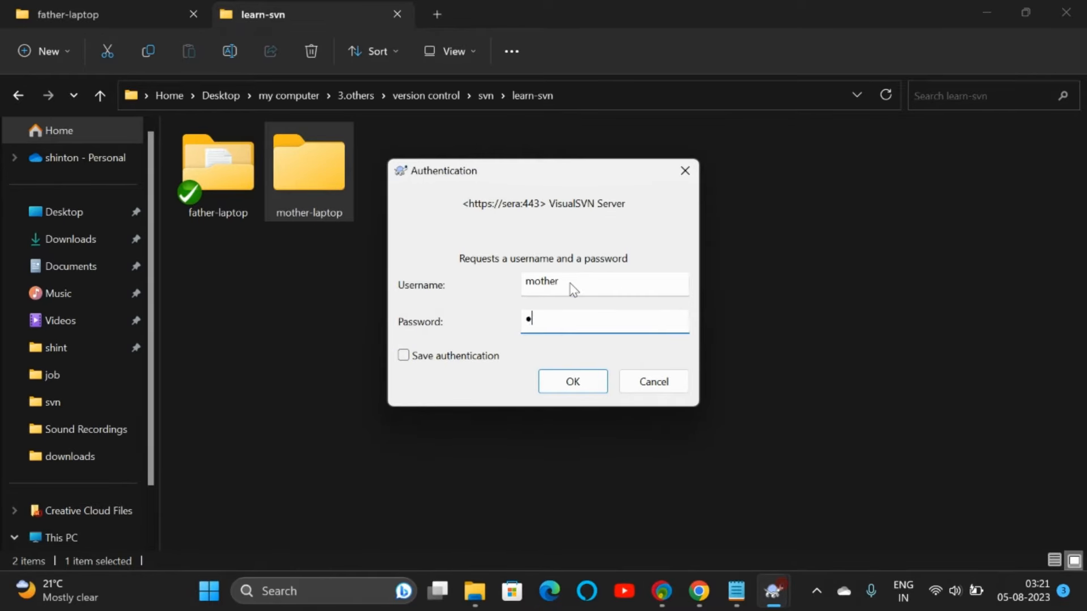
pyautogui.write('other')
pyautogui.press('Return')
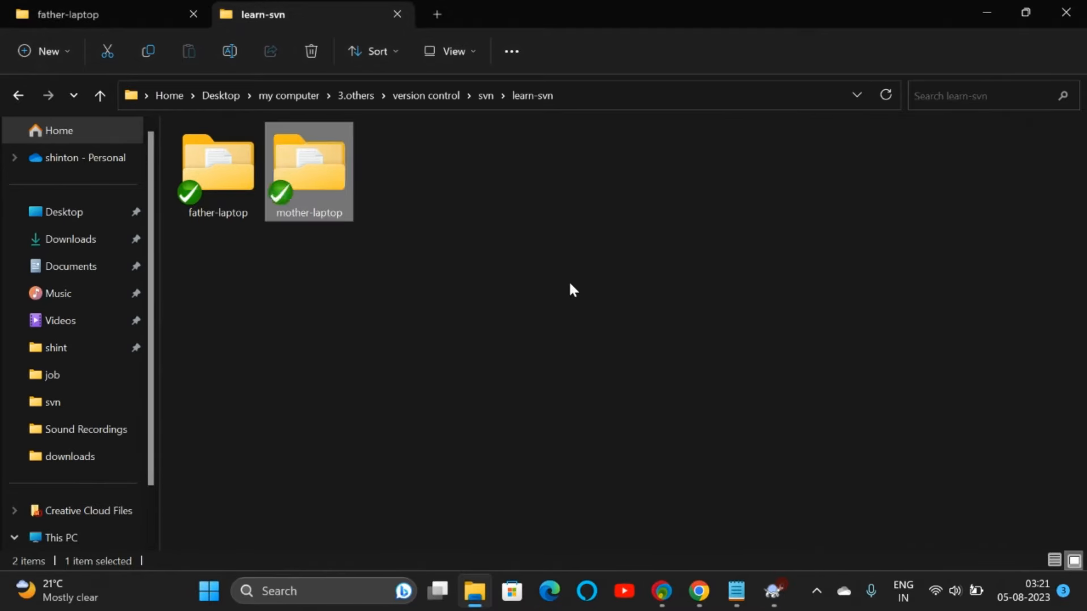
# Step: Inside mother-laptop, create a new text document named kitchen expense
pyautogui.doubleClick(309, 175)
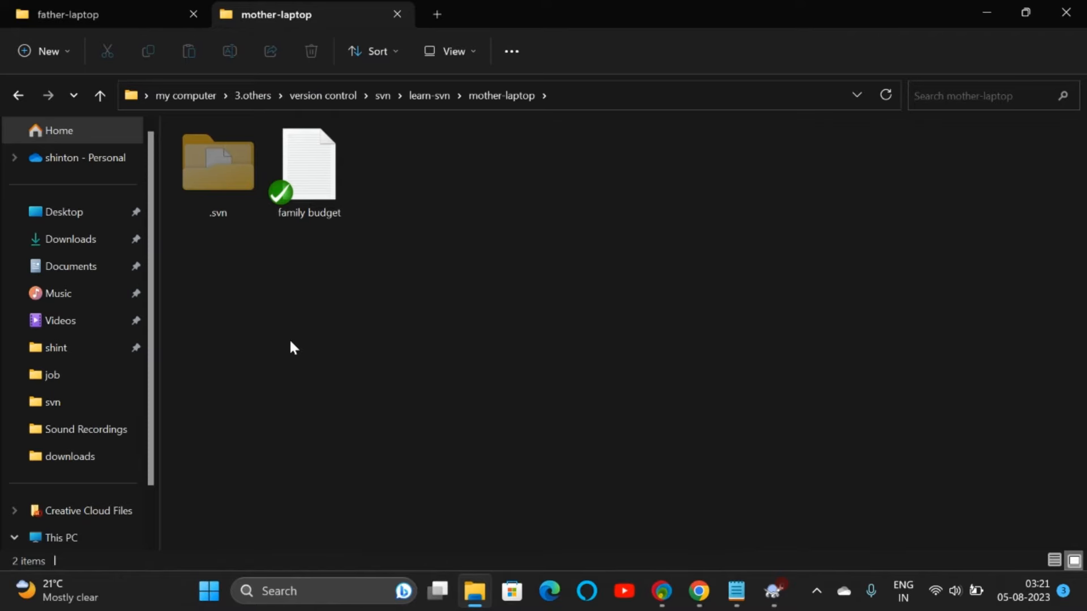
pyautogui.rightClick(408, 147)
pyautogui.moveTo(462, 283)
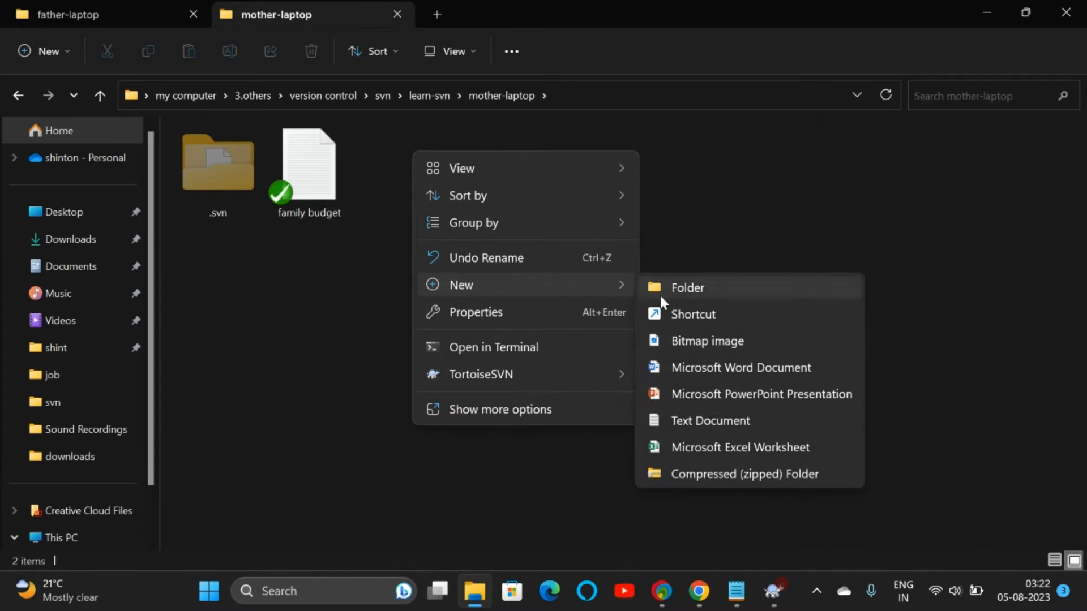
pyautogui.click(690, 418)
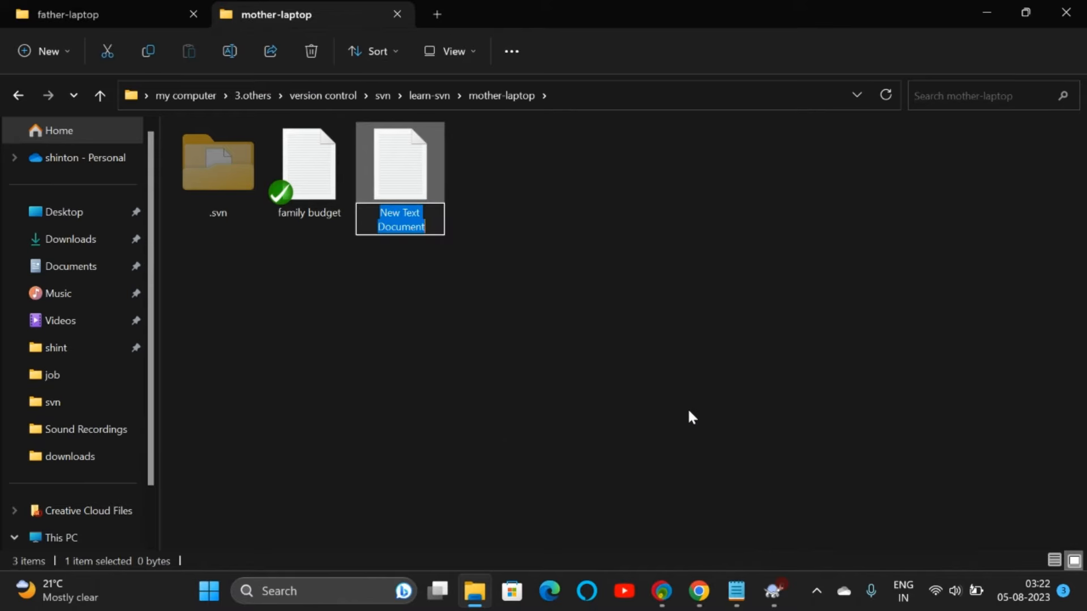
pyautogui.write('a')
pyautogui.press('BackSpace')
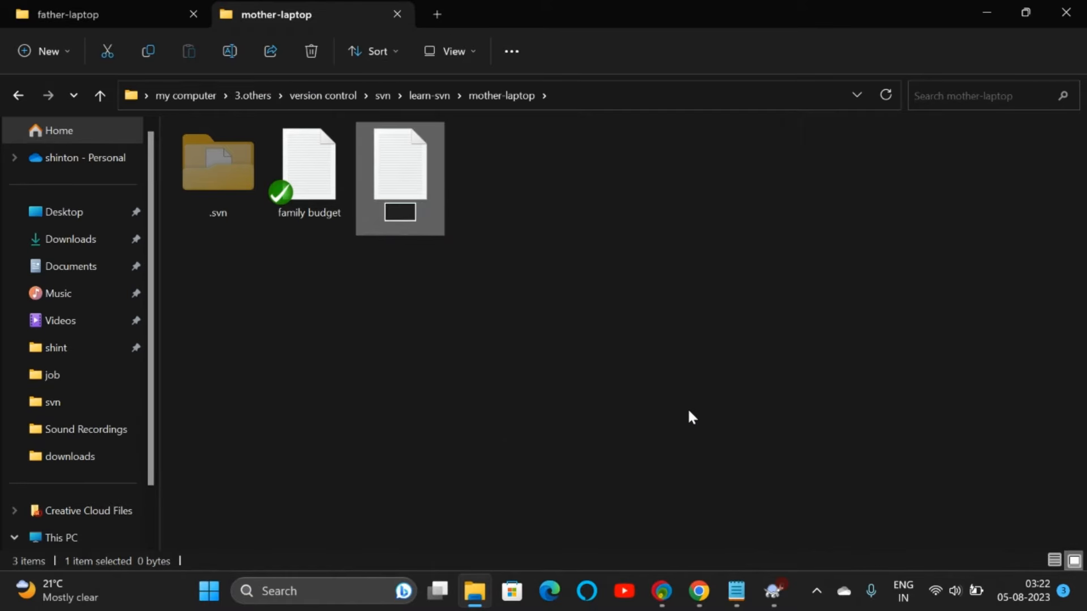
pyautogui.write('kitchen exp')
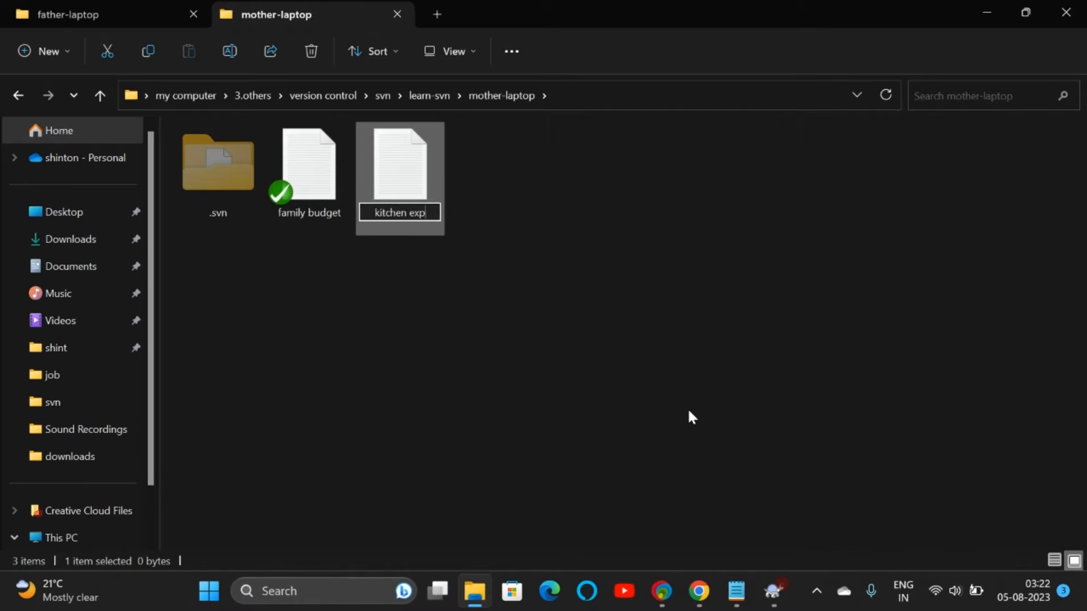
pyautogui.write('ense')
pyautogui.press('Return')
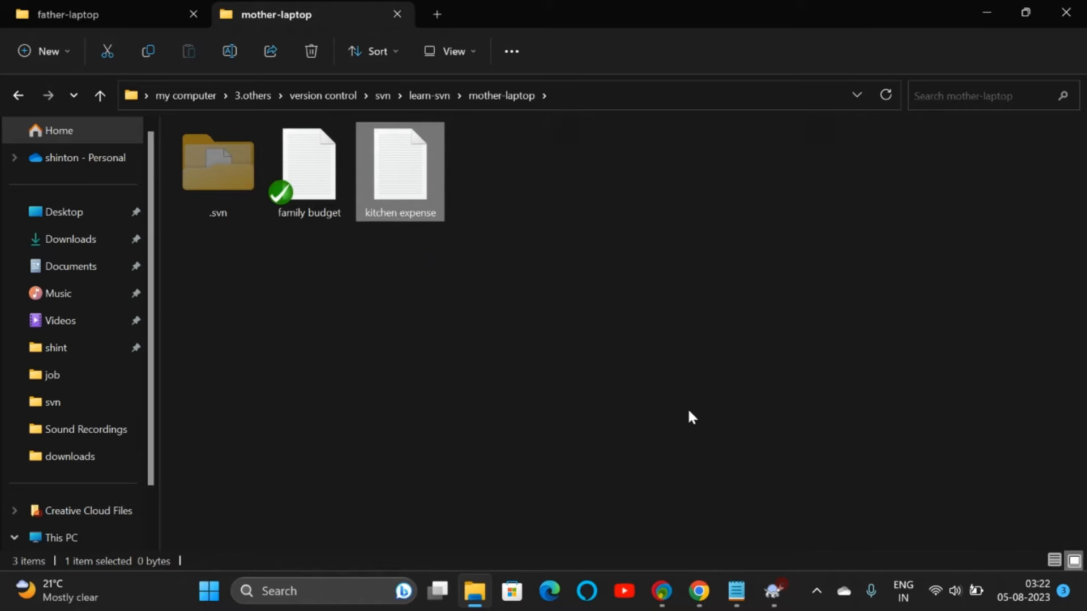
# Step: Schedule kitchen expense for addition with TortoiseSVN Add
pyautogui.rightClick(418, 196)
pyautogui.moveTo(508, 479)
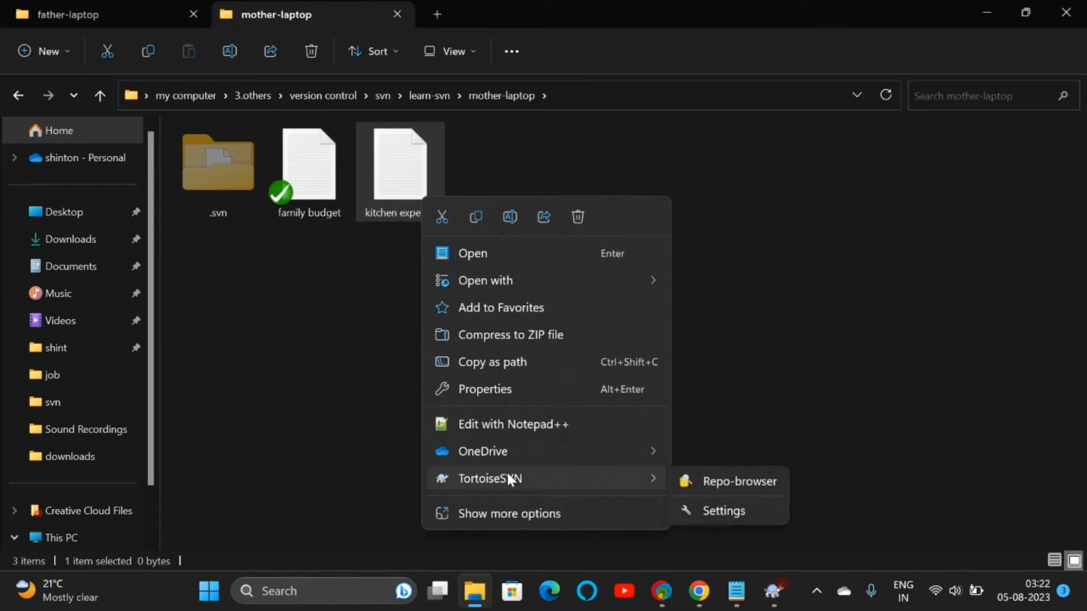
pyautogui.click(522, 506)
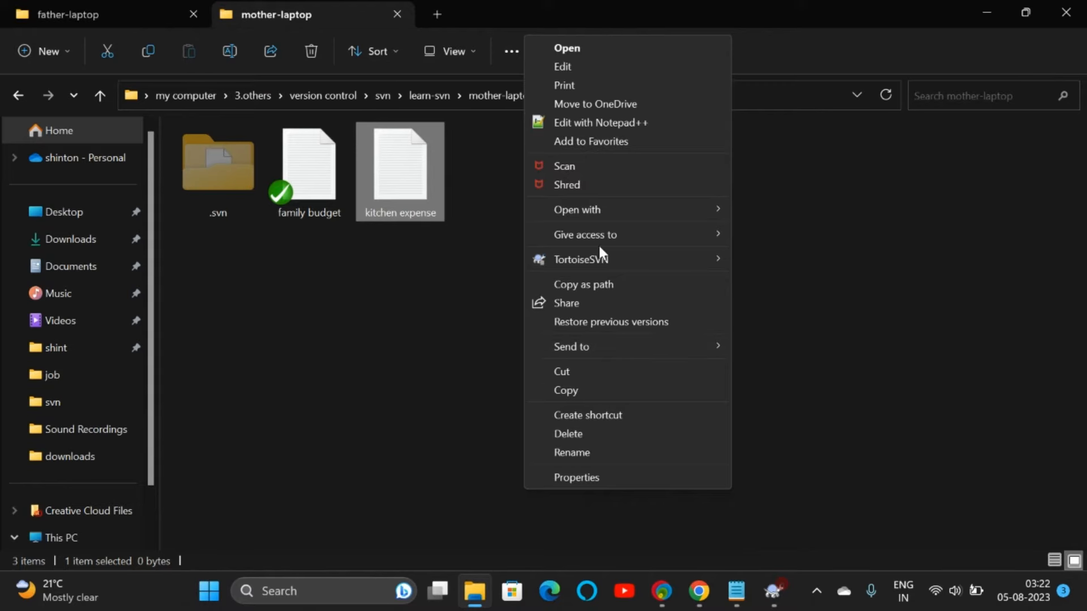
pyautogui.moveTo(589, 264)
pyautogui.click(775, 306)
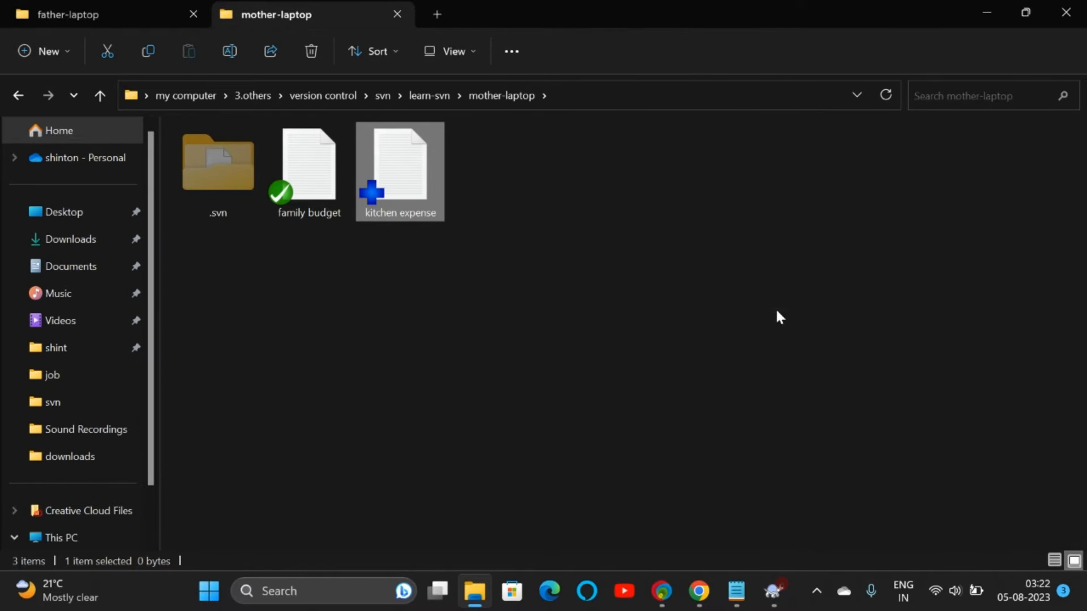
# Step: Commit kitchen expense.txt with message 'kitchen expense added' under the mother's login
pyautogui.rightClick(406, 175)
pyautogui.moveTo(459, 448)
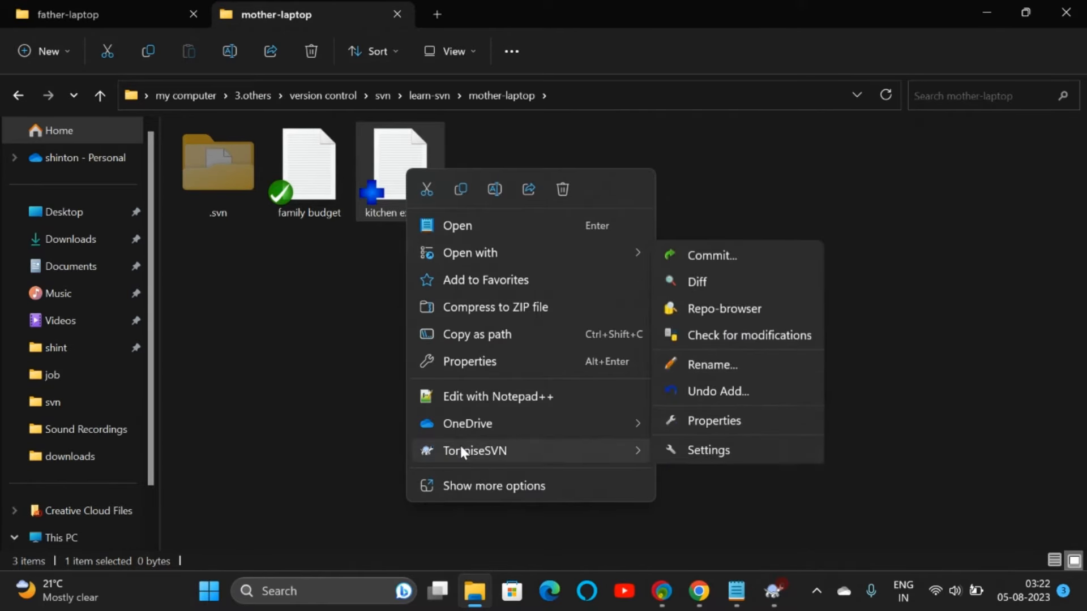
pyautogui.click(711, 254)
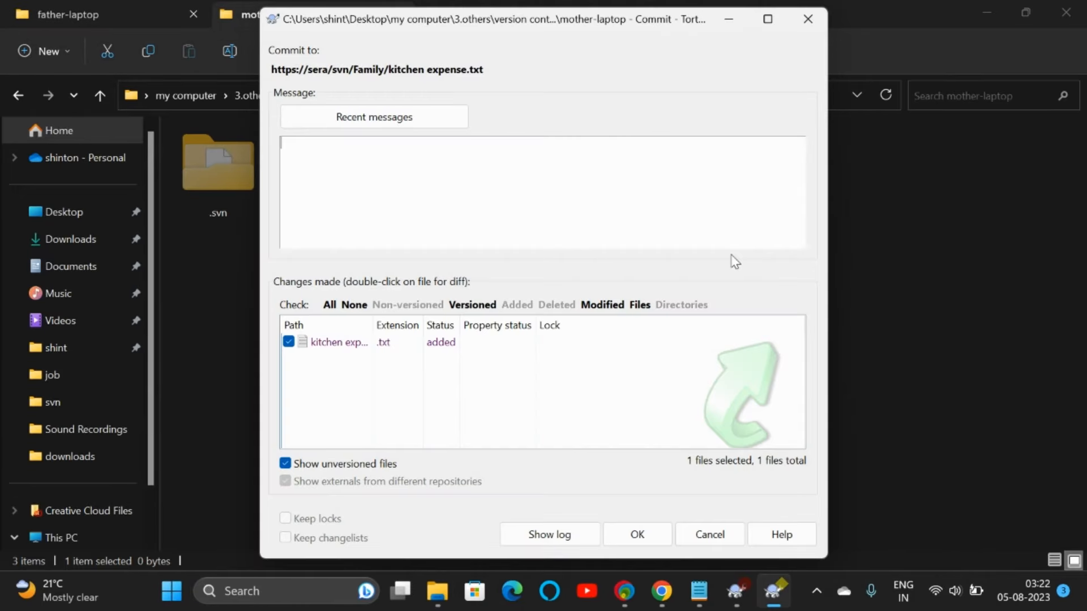
pyautogui.write('kitchen')
pyautogui.press('Return')
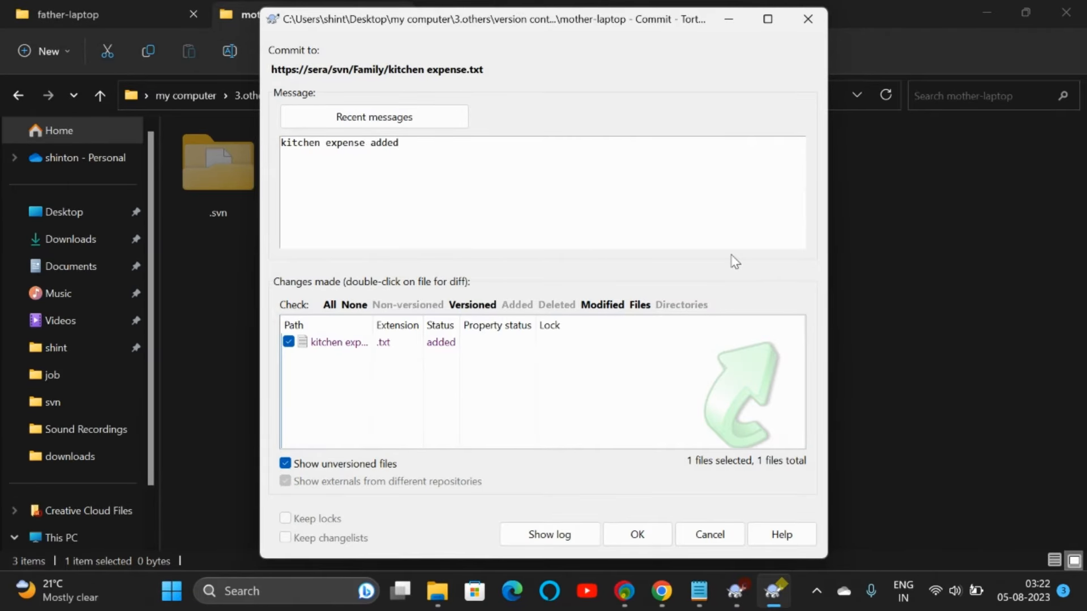
pyautogui.click(656, 538)
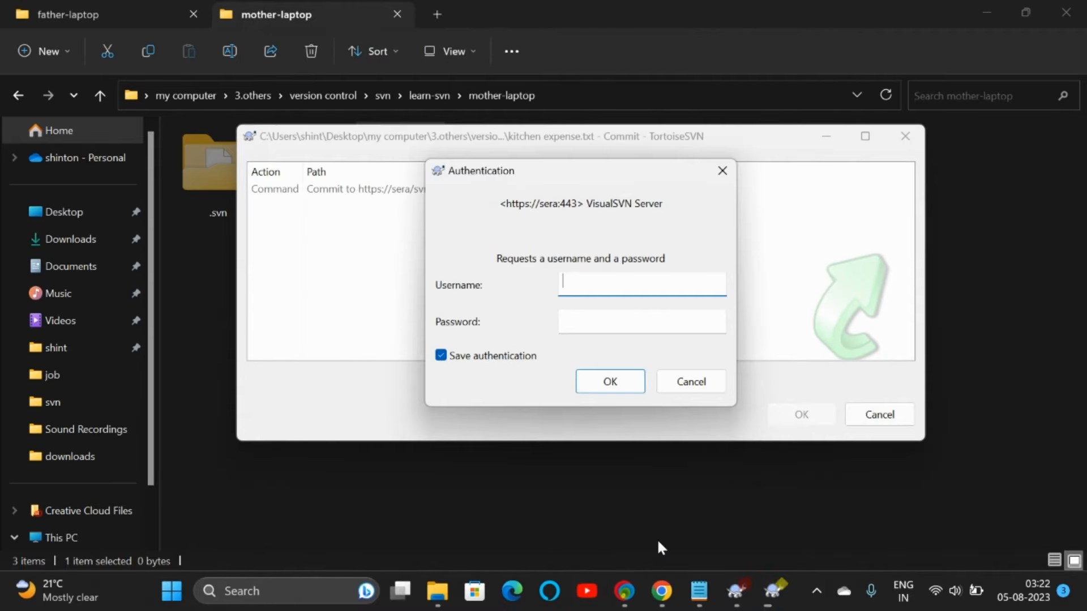
pyautogui.click(518, 365)
pyautogui.click(583, 285)
pyautogui.write('mother')
pyautogui.press('Tab')
pyautogui.write('mo')
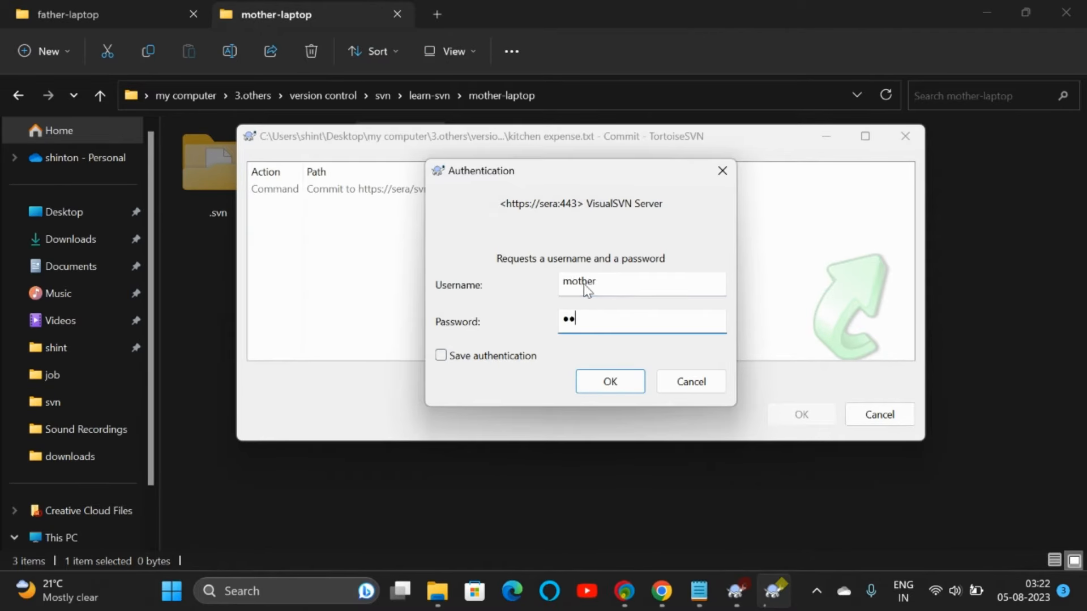
pyautogui.press('Return')
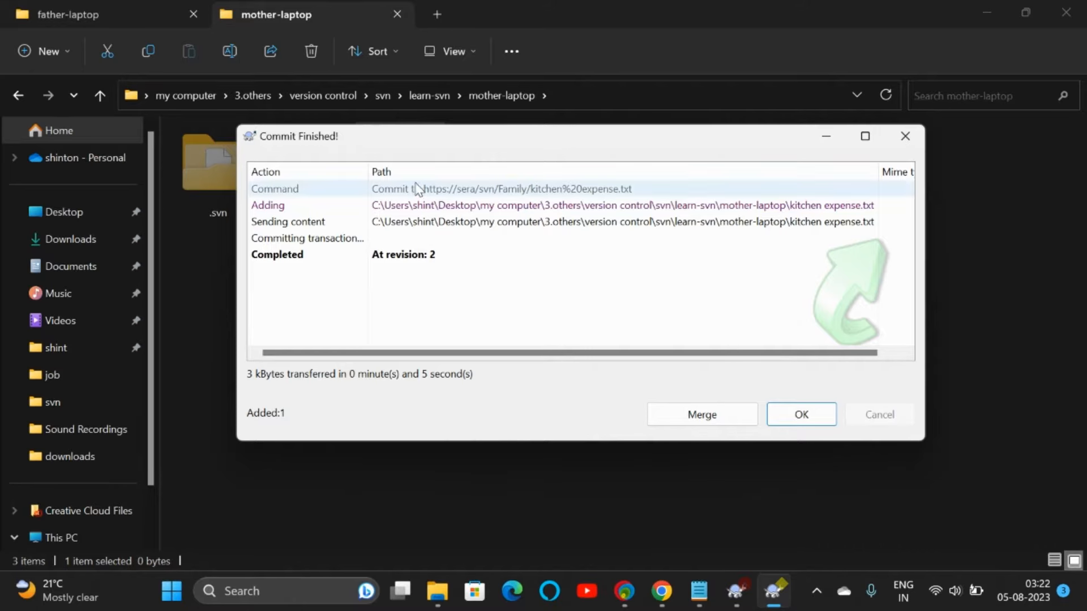
# Step: Close the commit report and reload the Family web page to list kitchen expense.txt at r2
pyautogui.click(801, 419)
pyautogui.click(697, 599)
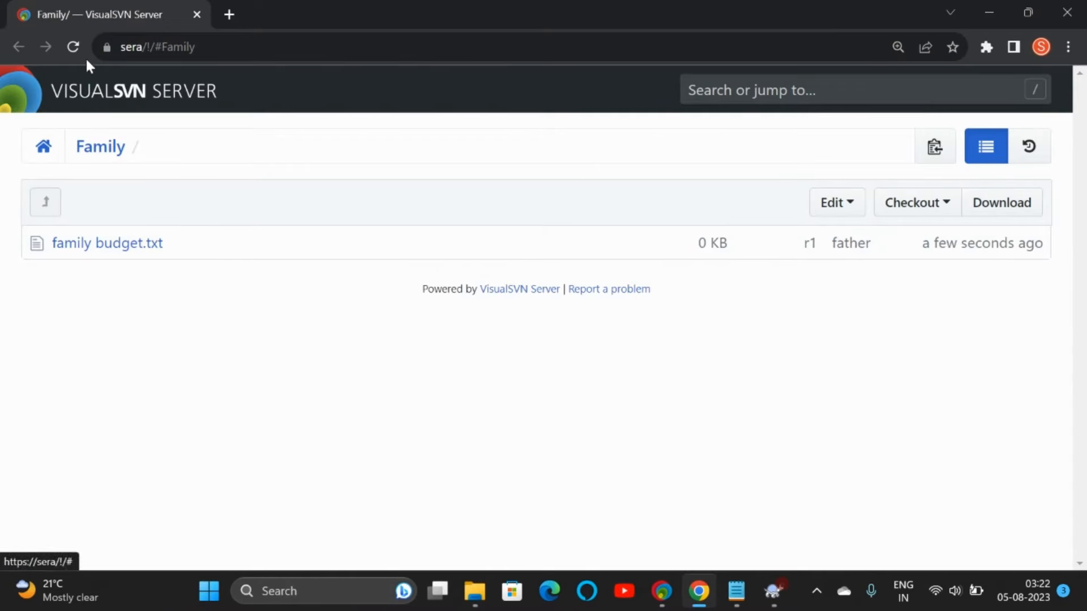
pyautogui.click(73, 47)
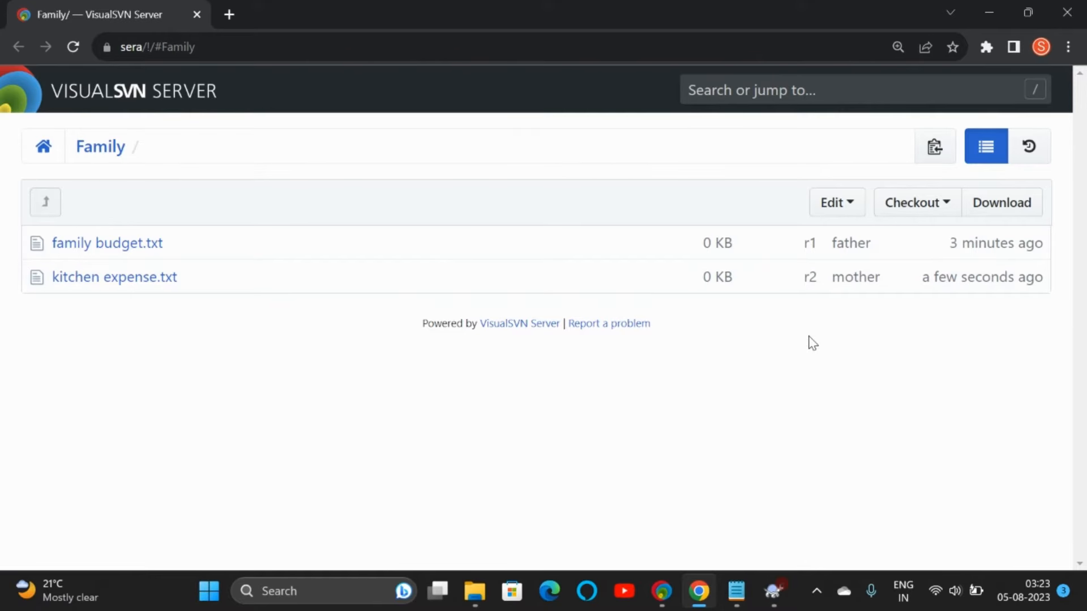
# Step: Open the learn-svn folder in a new Explorer tab via the mother-laptop path
pyautogui.moveTo(475, 590)
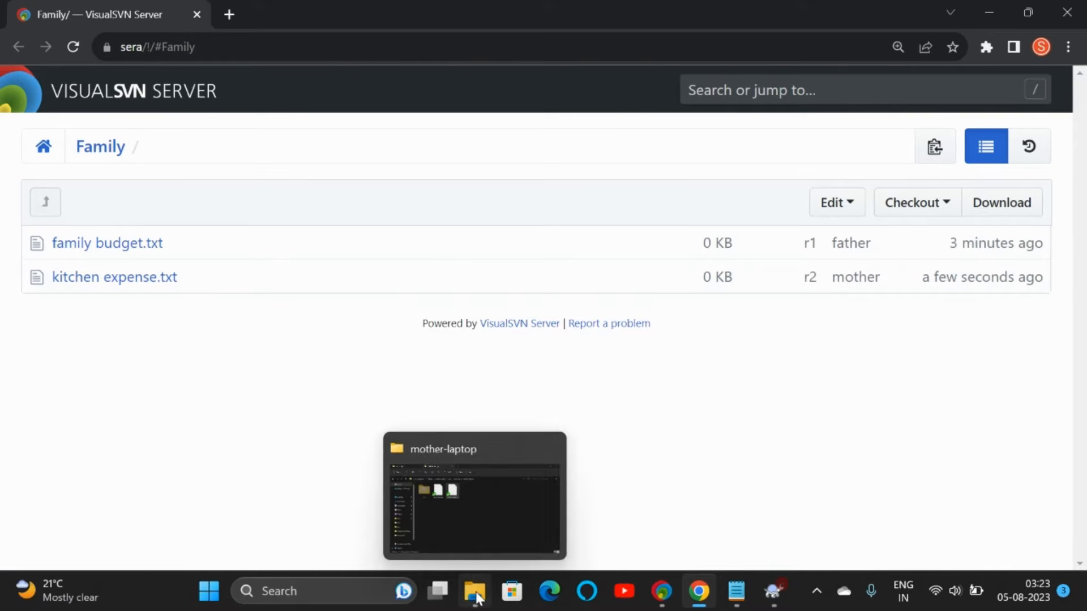
pyautogui.click(473, 549)
pyautogui.click(555, 99)
pyautogui.hotkey('ctrl', 'c')
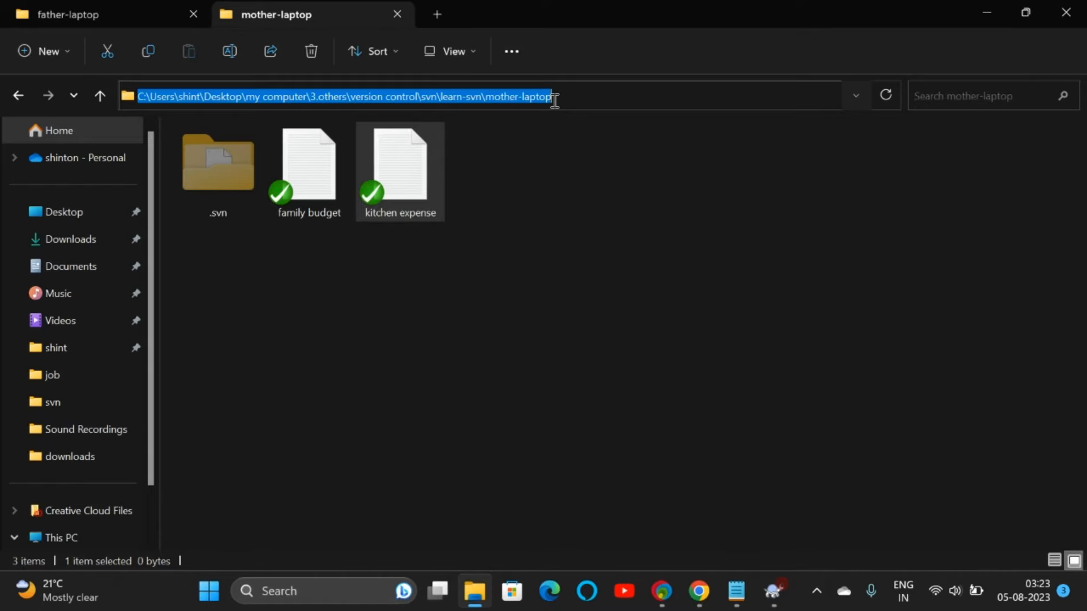
pyautogui.click(439, 14)
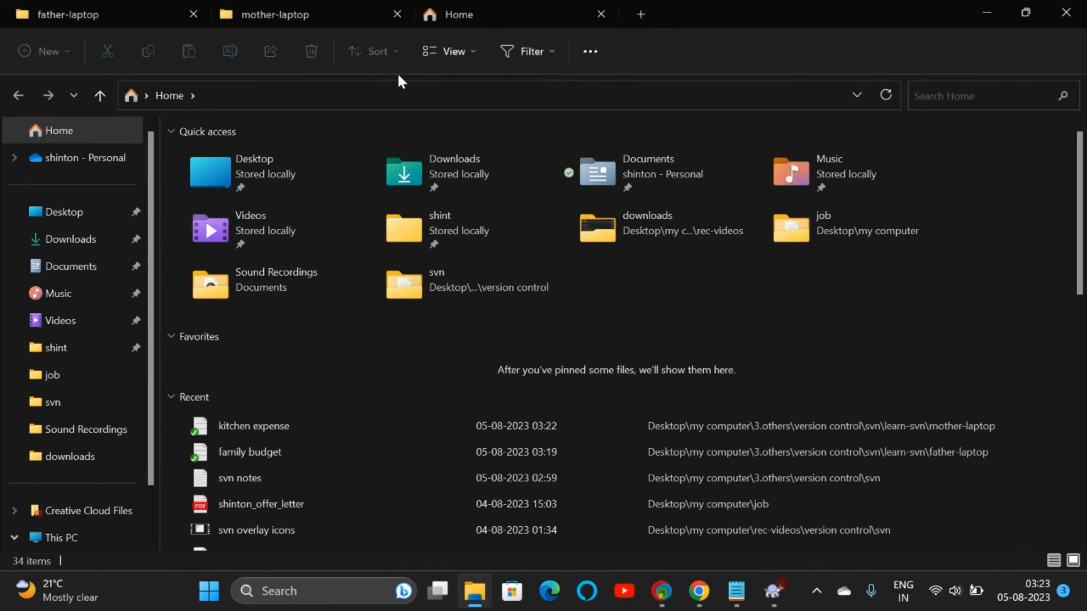
pyautogui.click(388, 93)
pyautogui.hotkey('ctrl', 'v')
pyautogui.press('Return')
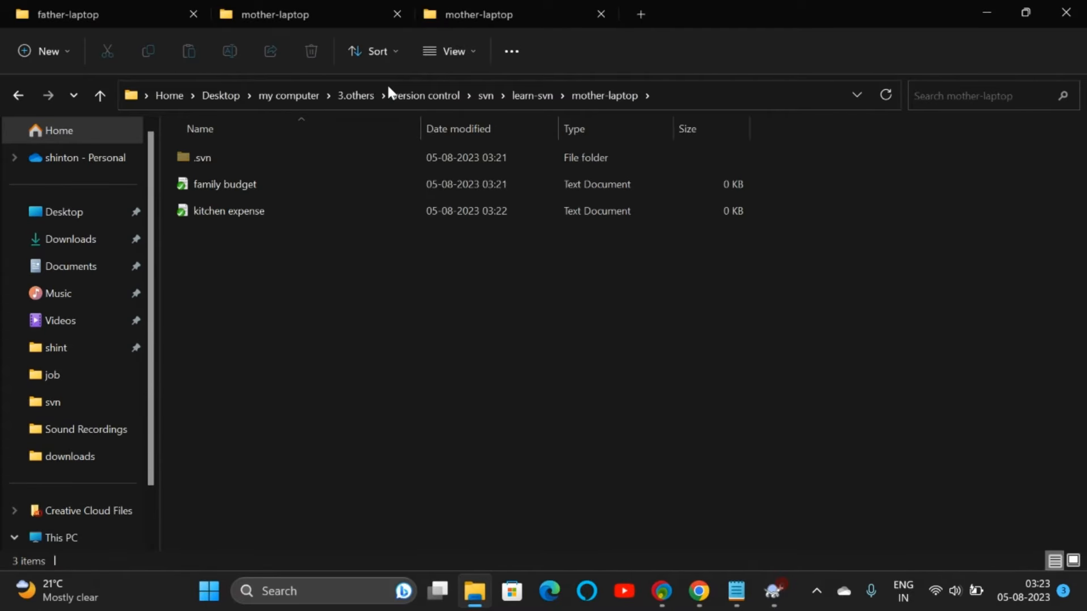
pyautogui.click(534, 95)
# Step: Create a new folder named child-laptop in learn-svn
pyautogui.rightClick(511, 164)
pyautogui.moveTo(558, 298)
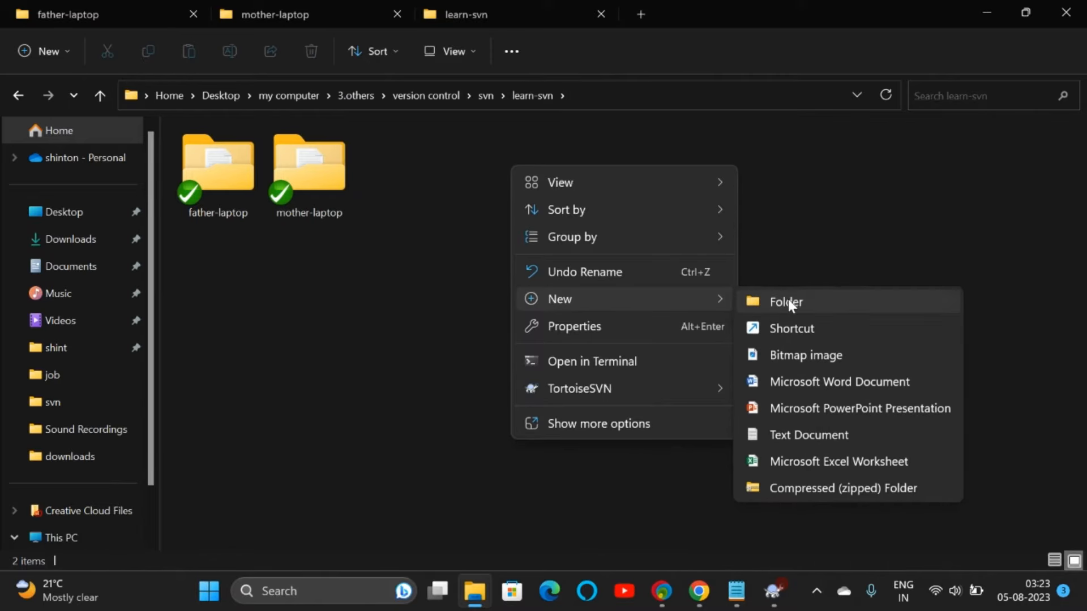
pyautogui.click(789, 303)
pyautogui.write('child-laptop')
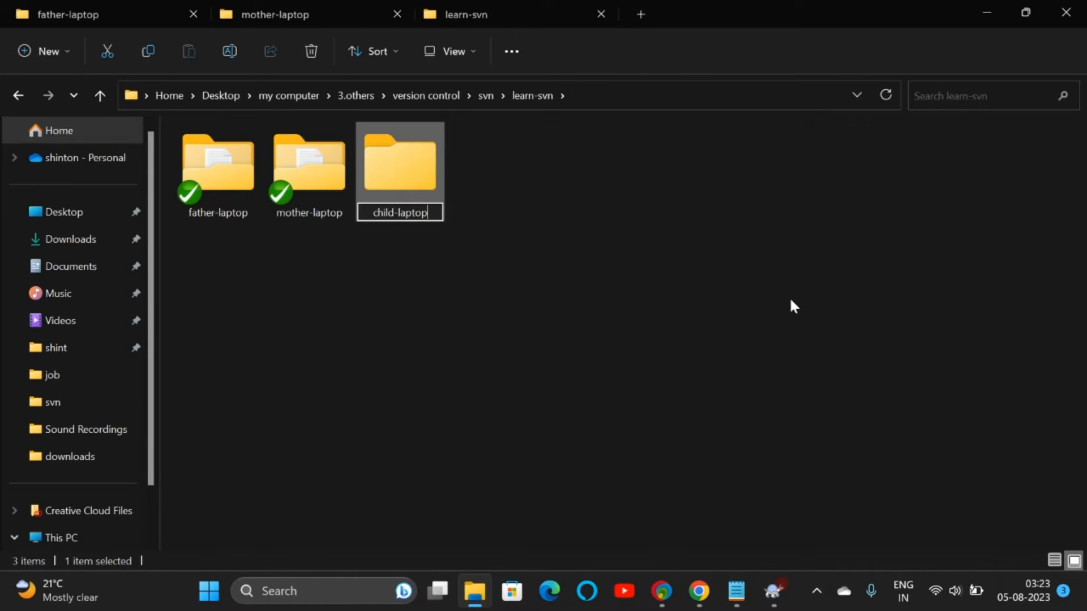
pyautogui.press('Return')
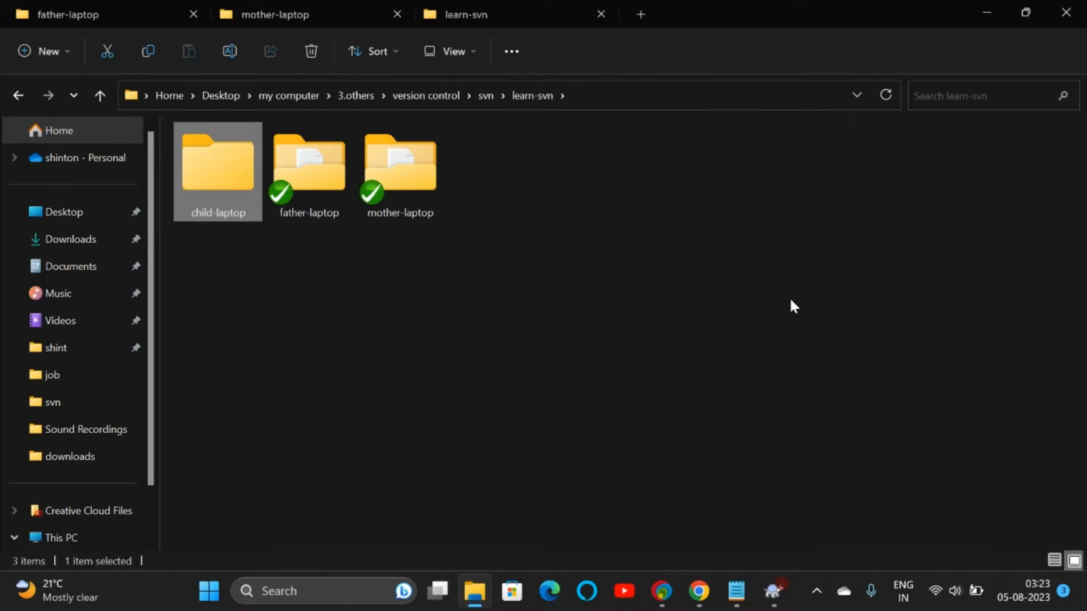
# Step: Check out the Family repository into child-laptop, logging in with the child's credentials
pyautogui.rightClick(199, 183)
pyautogui.moveTo(389, 459)
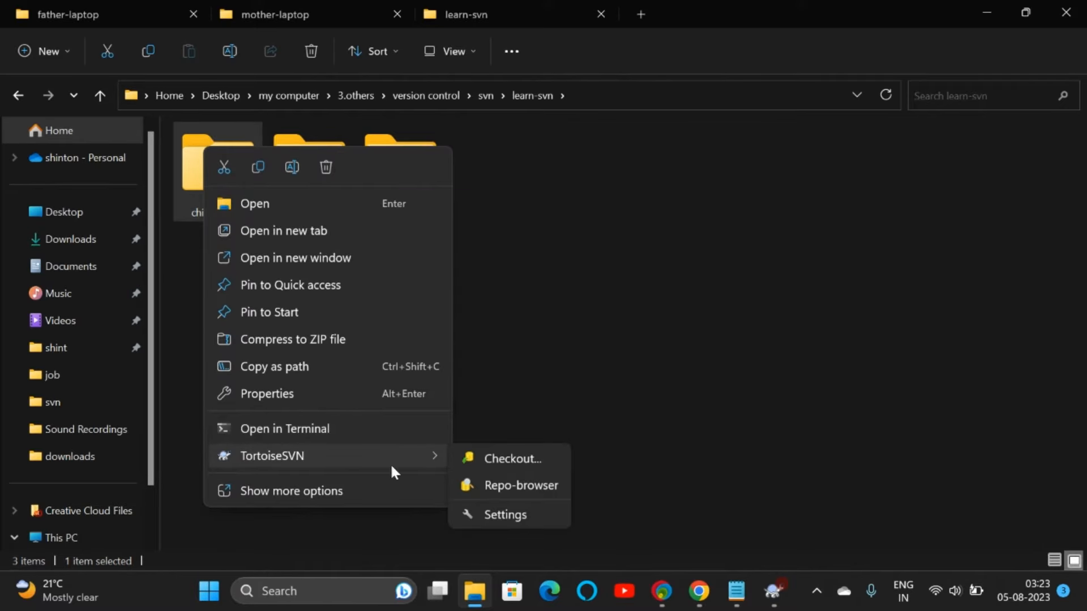
pyautogui.click(502, 459)
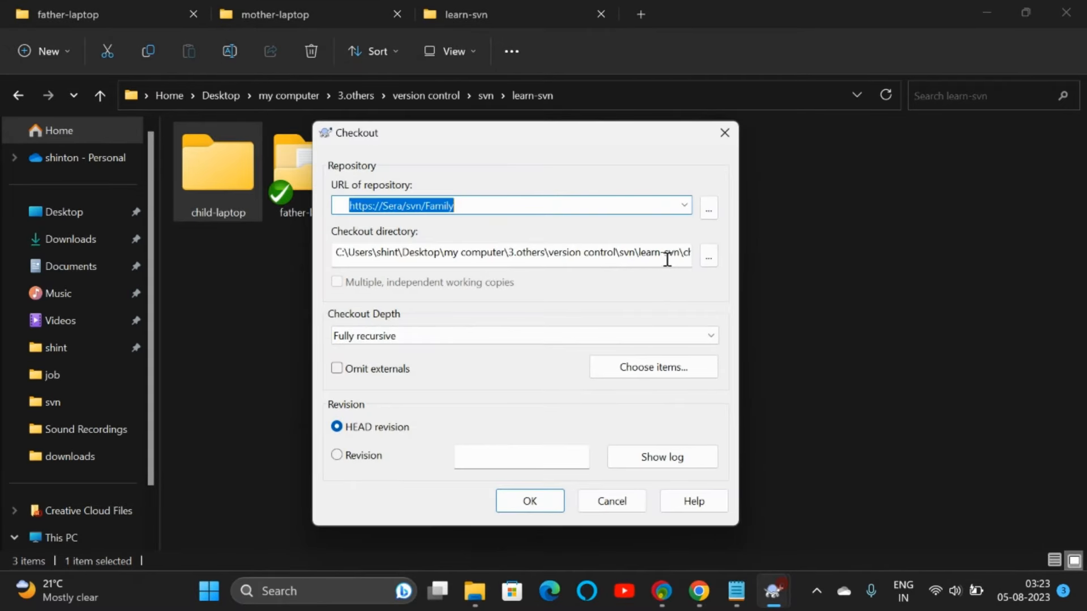
pyautogui.click(667, 259)
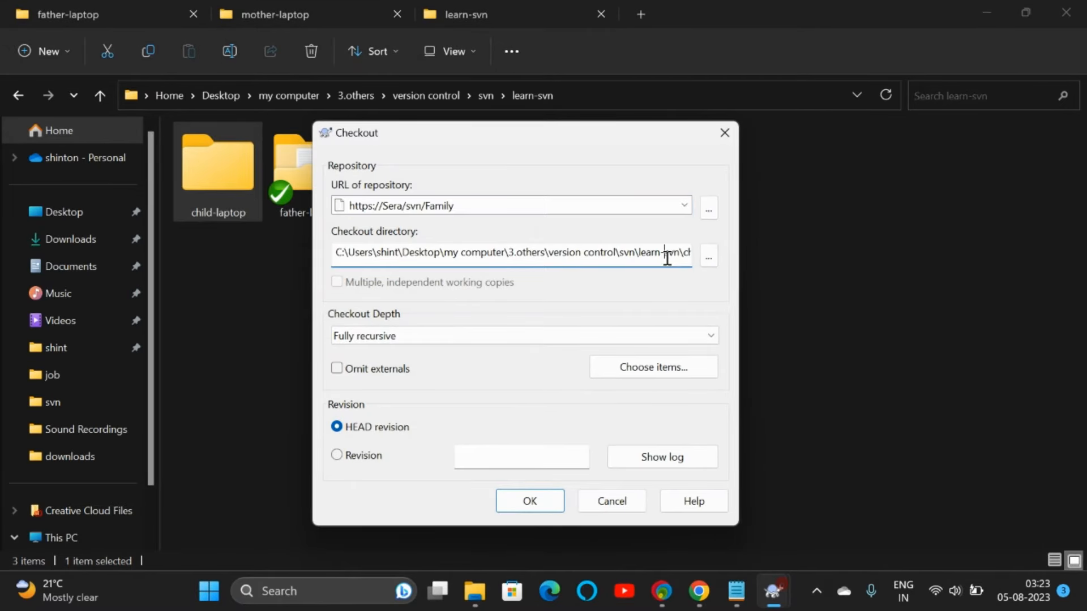
pyautogui.click(530, 501)
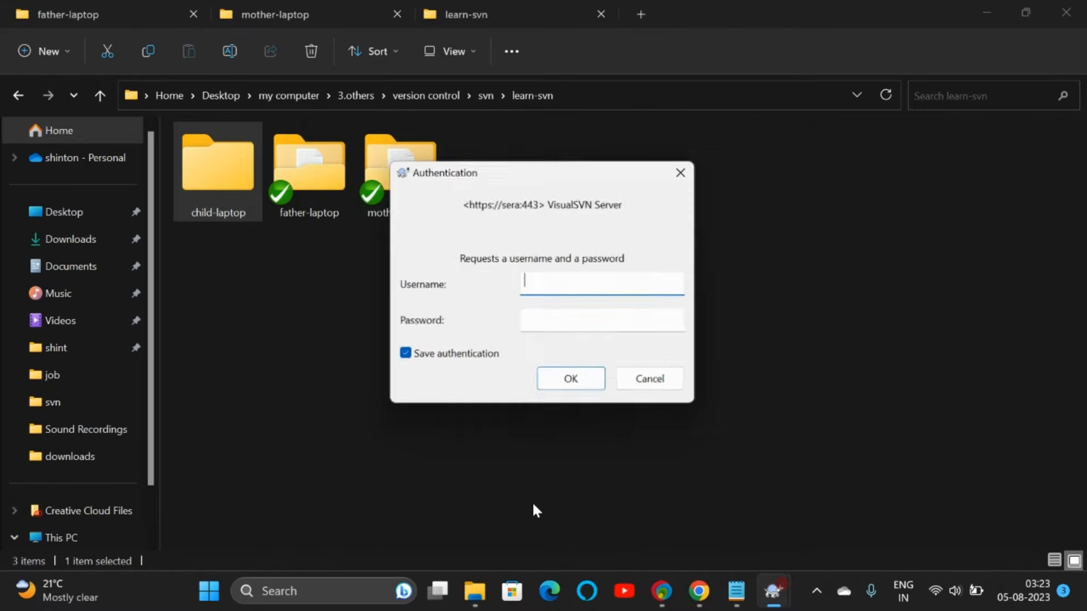
pyautogui.click(453, 354)
pyautogui.click(575, 282)
pyautogui.write('child')
pyautogui.press('Tab')
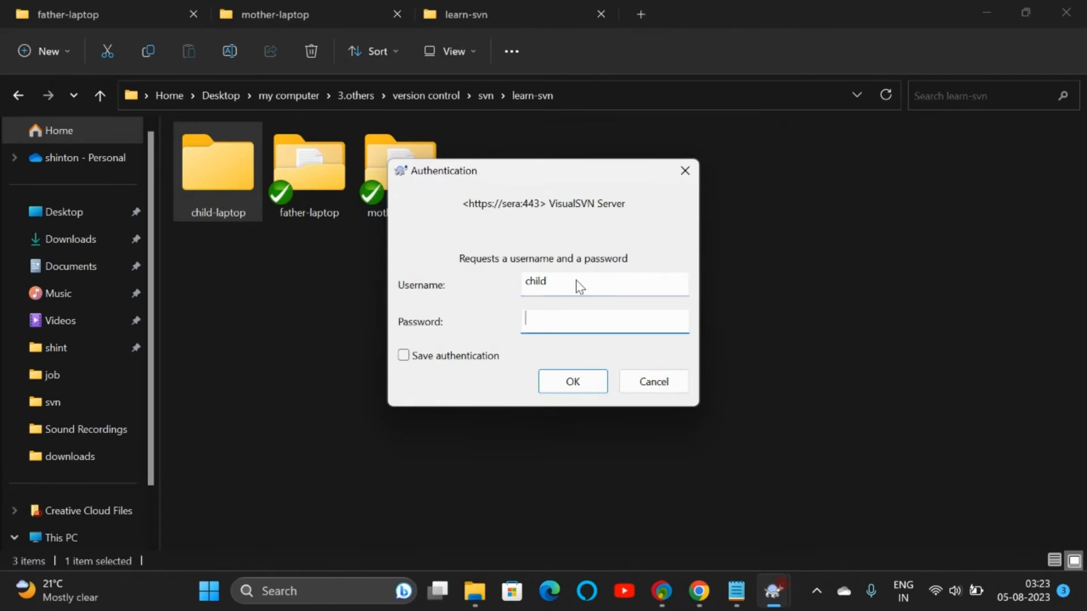
pyautogui.write('child')
pyautogui.press('Return')
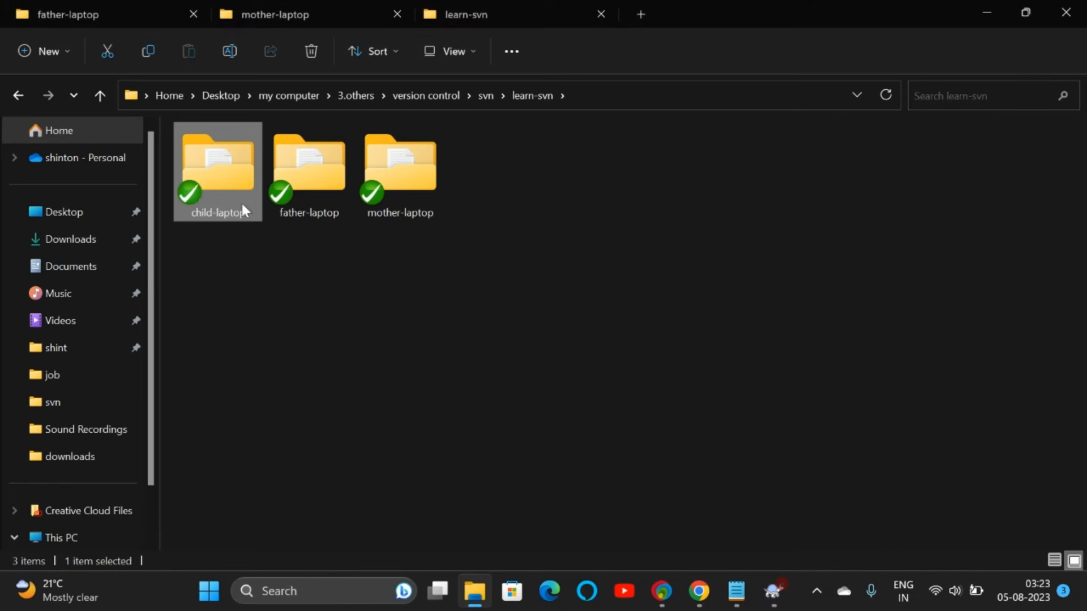
# Step: Open the child-laptop working copy and show its files as large icons
pyautogui.doubleClick(222, 180)
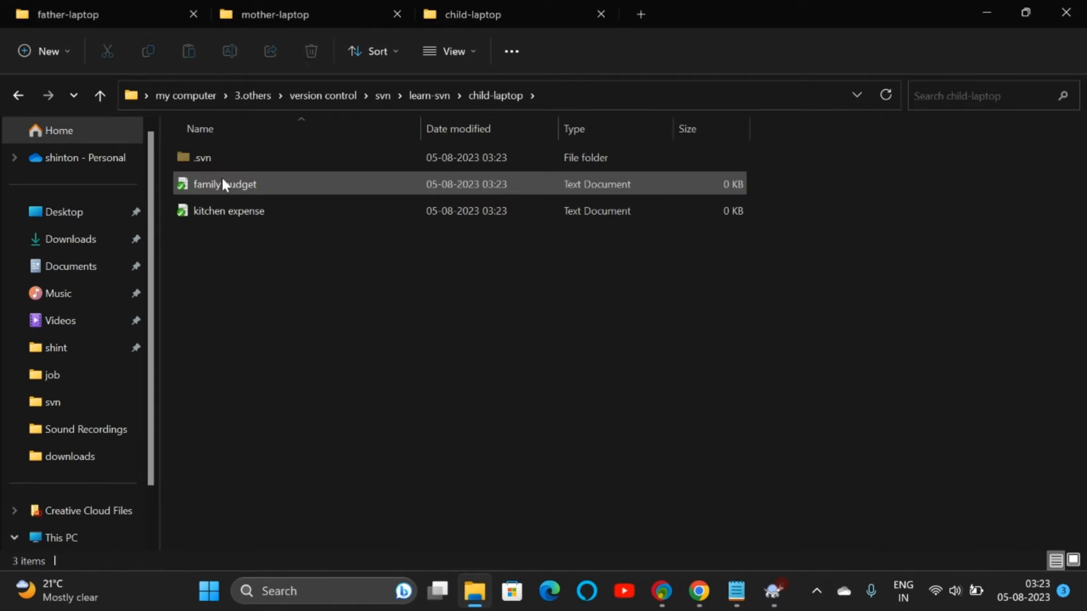
pyautogui.click(458, 51)
pyautogui.click(448, 124)
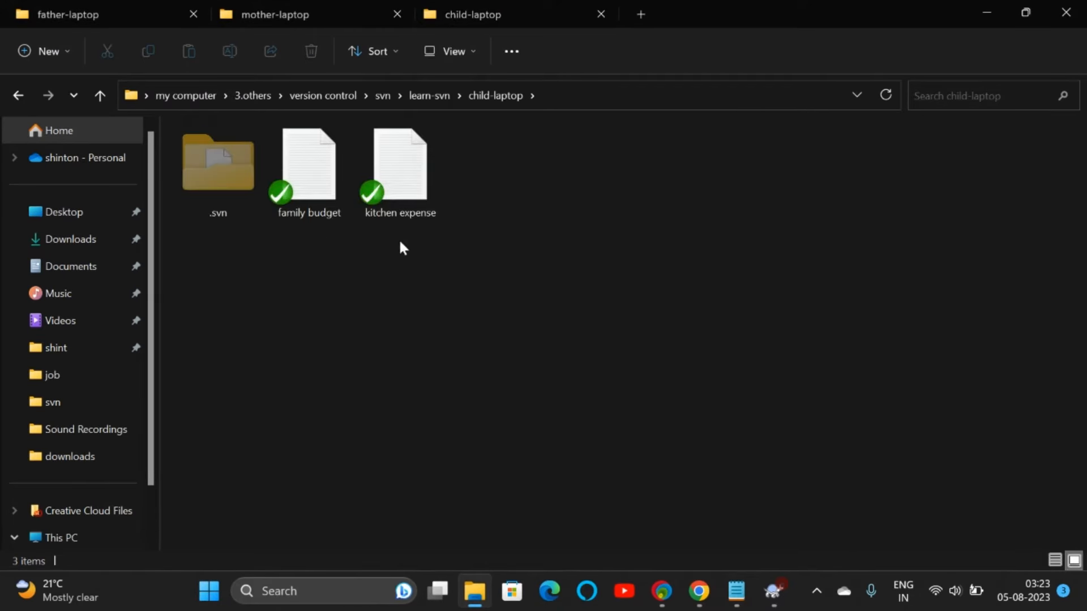
pyautogui.rightClick(498, 172)
# Step: Create a new text document named cycle budget in child-laptop
pyautogui.moveTo(560, 322)
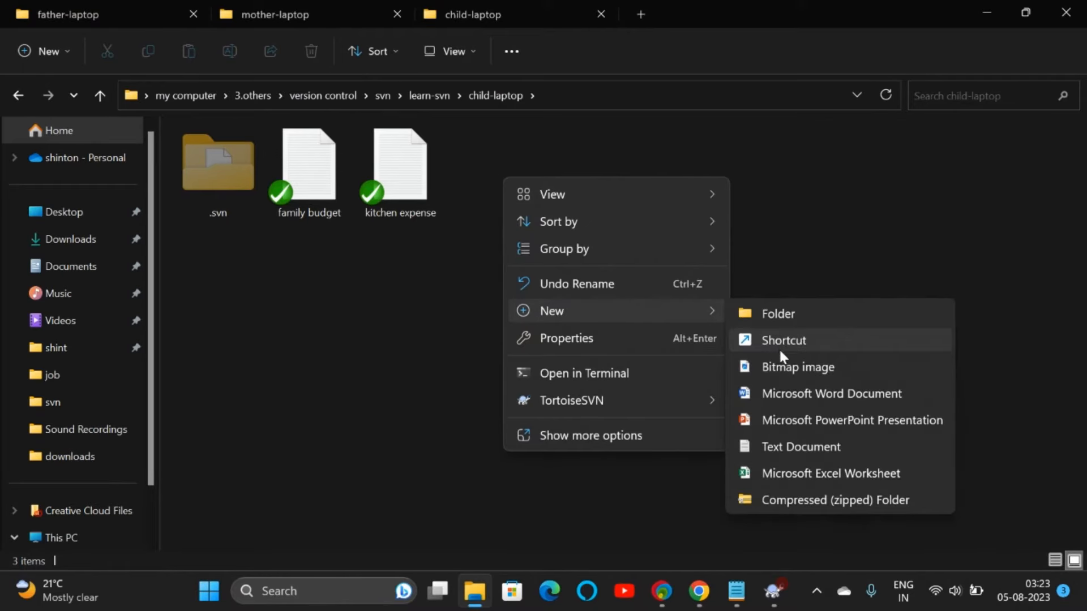
pyautogui.click(773, 442)
pyautogui.write('cycle')
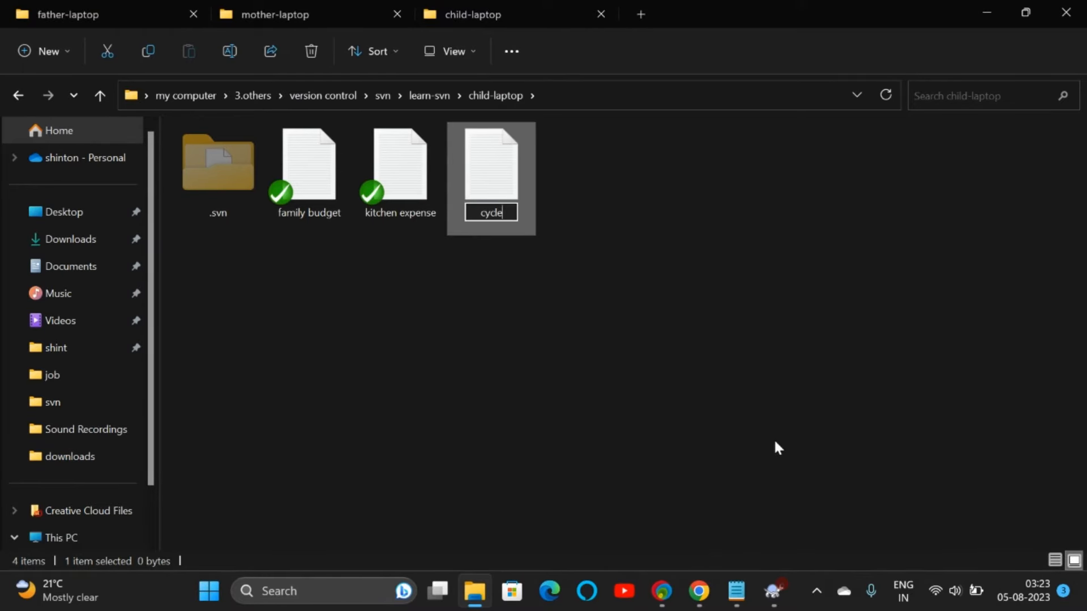
pyautogui.write('et')
pyautogui.press('Return')
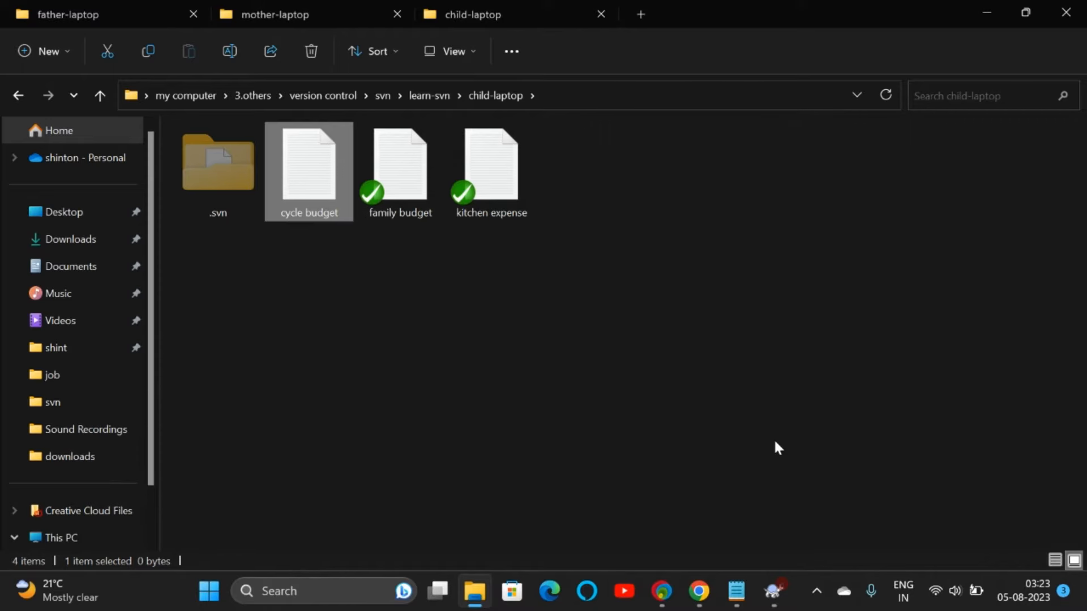
# Step: Schedule cycle budget for addition with TortoiseSVN Add
pyautogui.rightClick(321, 192)
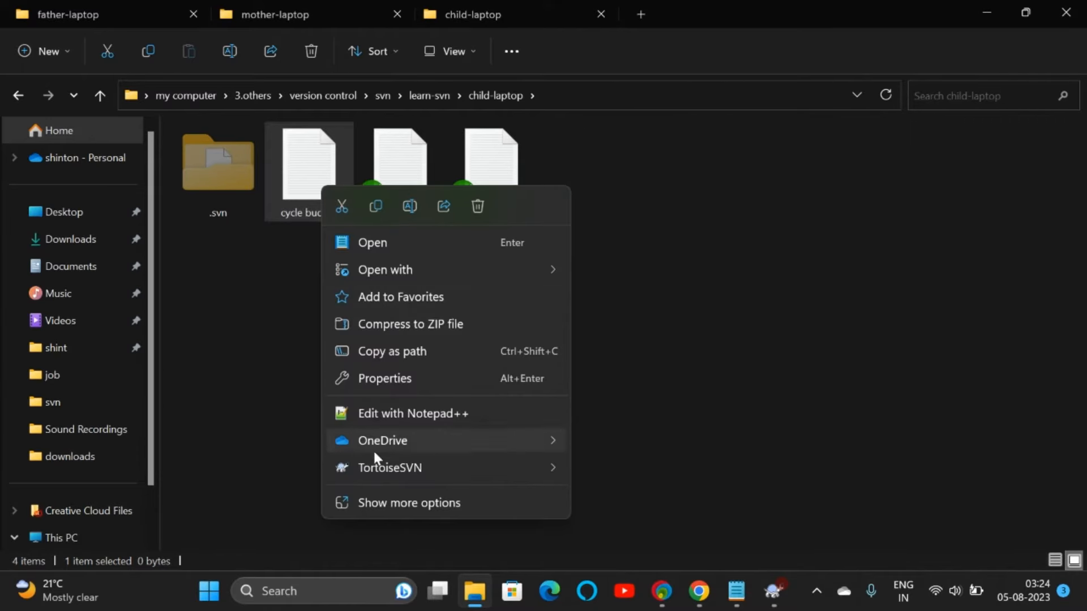
pyautogui.moveTo(376, 466)
pyautogui.click(417, 502)
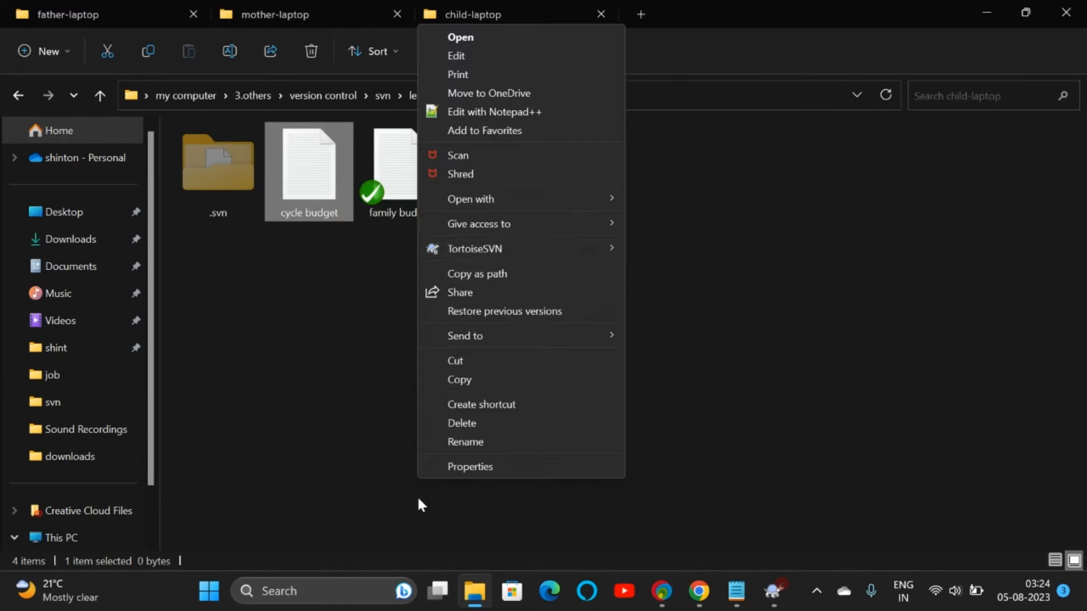
pyautogui.moveTo(614, 249)
pyautogui.click(675, 293)
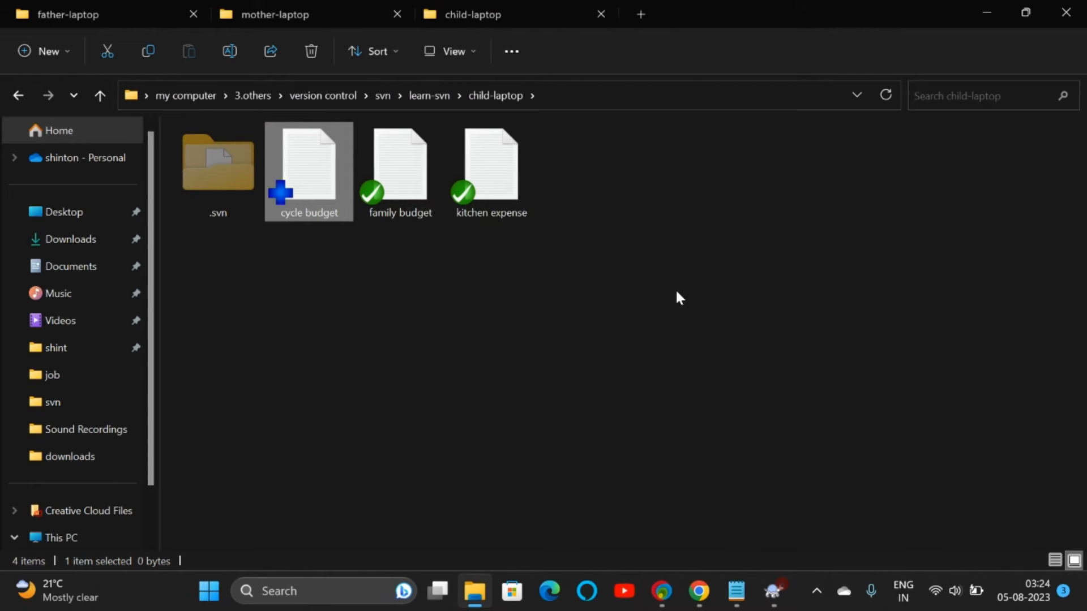
# Step: Attempt committing cycle budget with the child's login; it's refused as access forbidden
pyautogui.rightClick(313, 182)
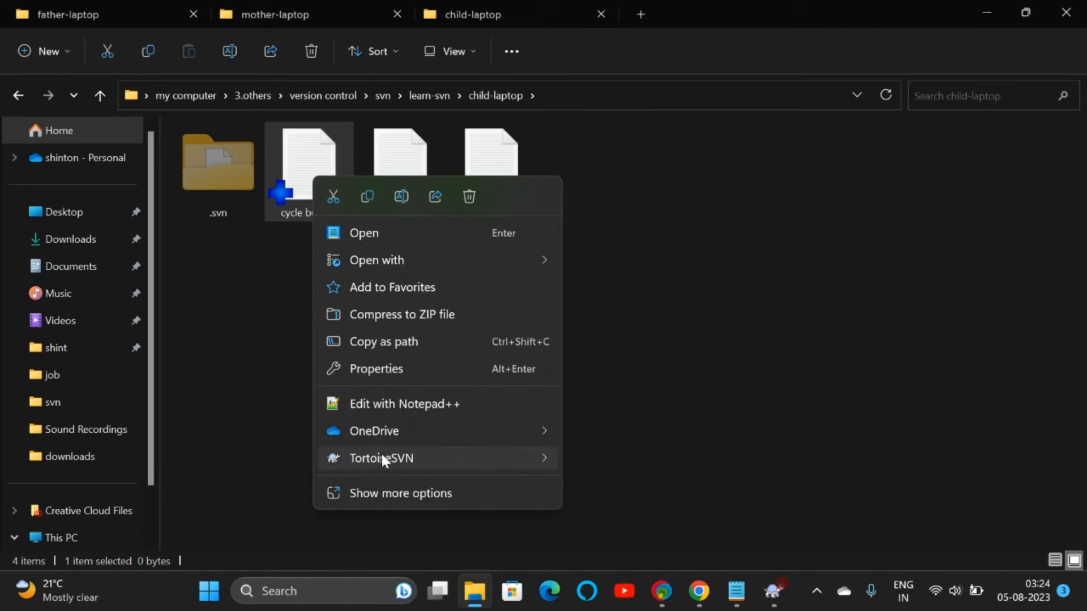
pyautogui.moveTo(381, 457)
pyautogui.click(620, 260)
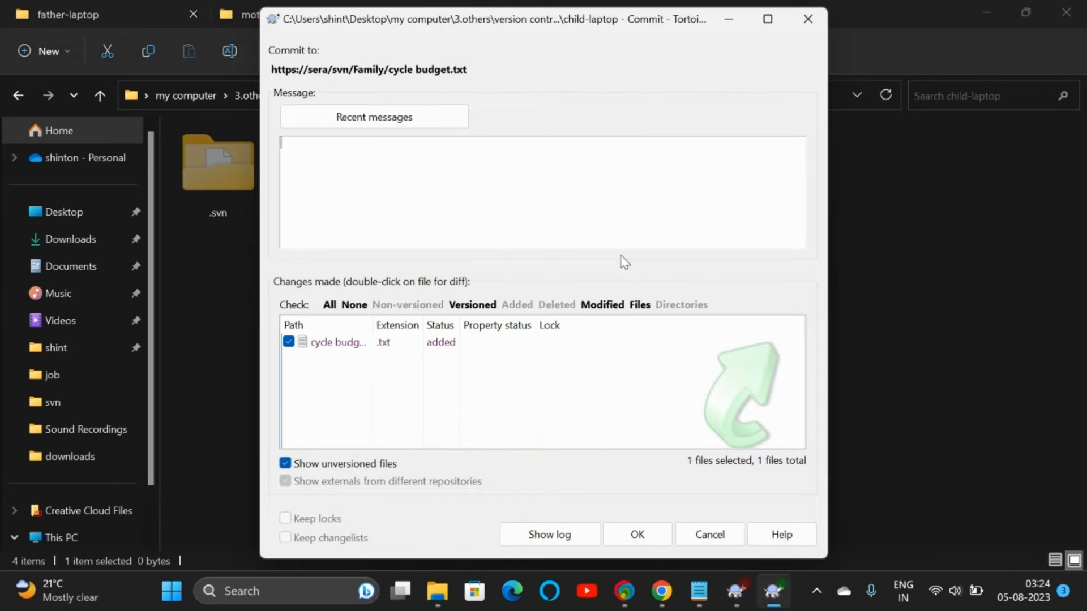
pyautogui.write('need one cycle')
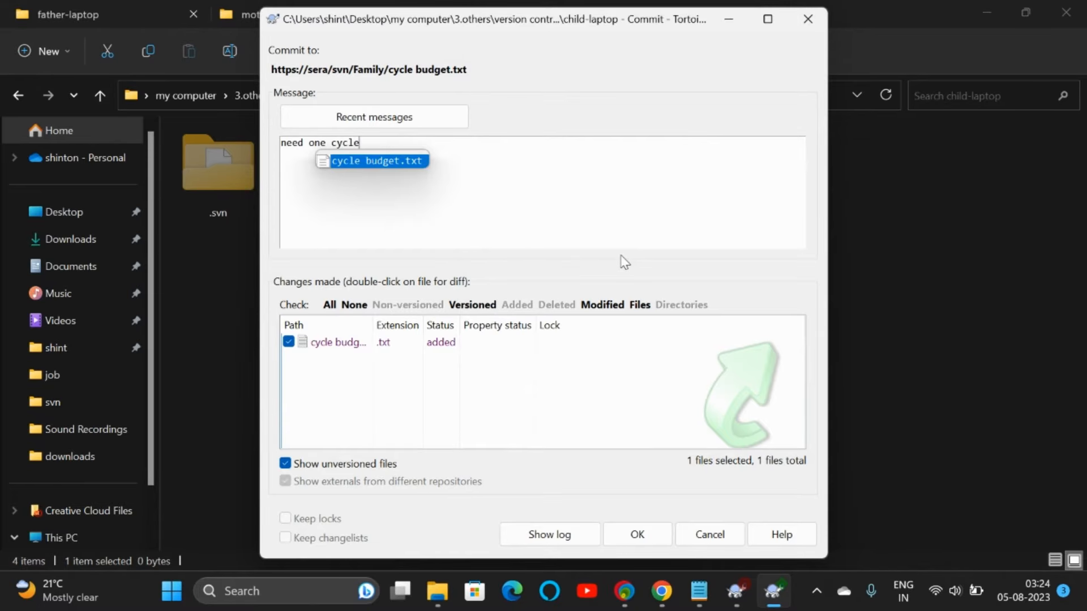
pyautogui.press('Escape')
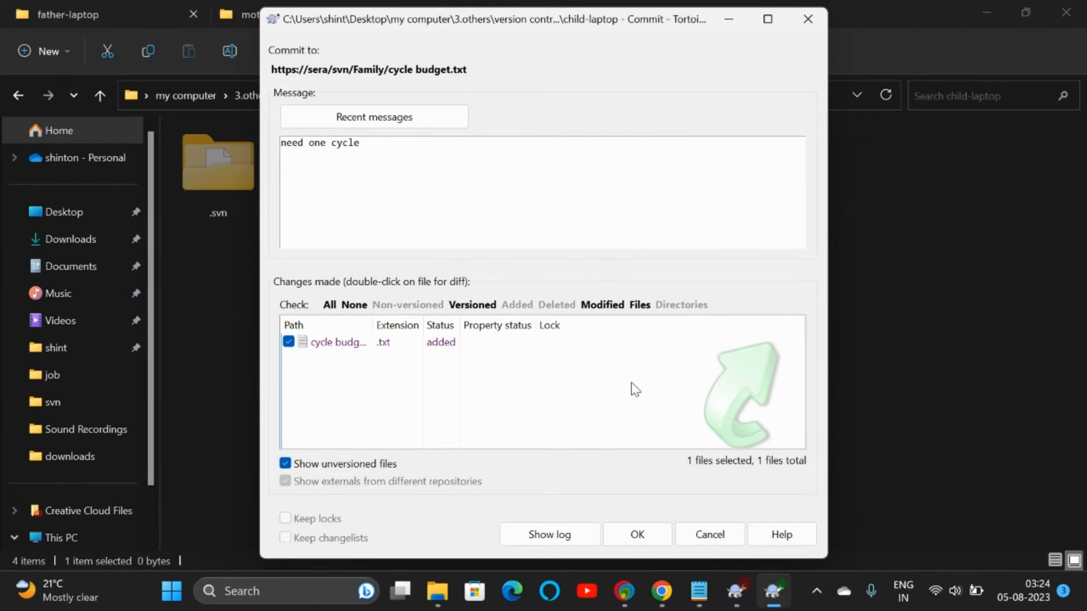
pyautogui.click(636, 534)
pyautogui.click(508, 351)
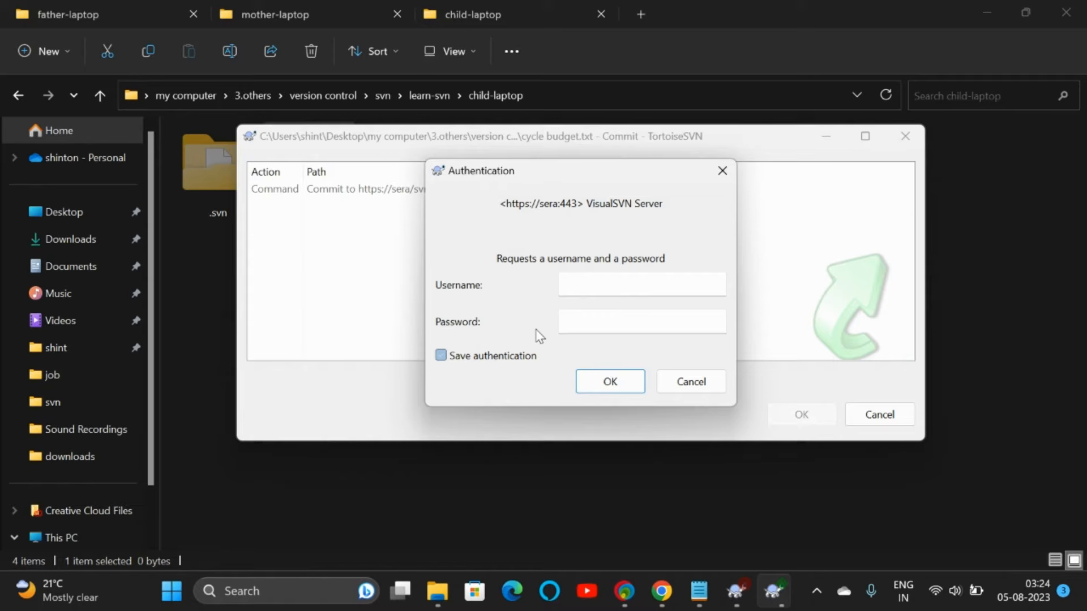
pyautogui.click(592, 290)
pyautogui.write('child')
pyautogui.press('Tab')
pyautogui.write('child')
pyautogui.press('Return')
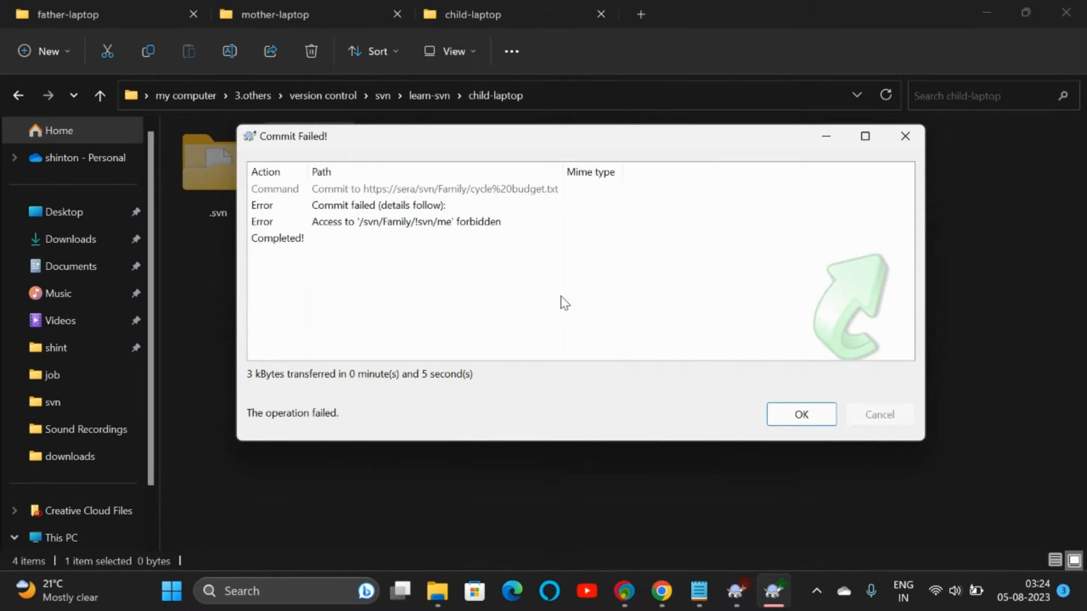
pyautogui.click(624, 600)
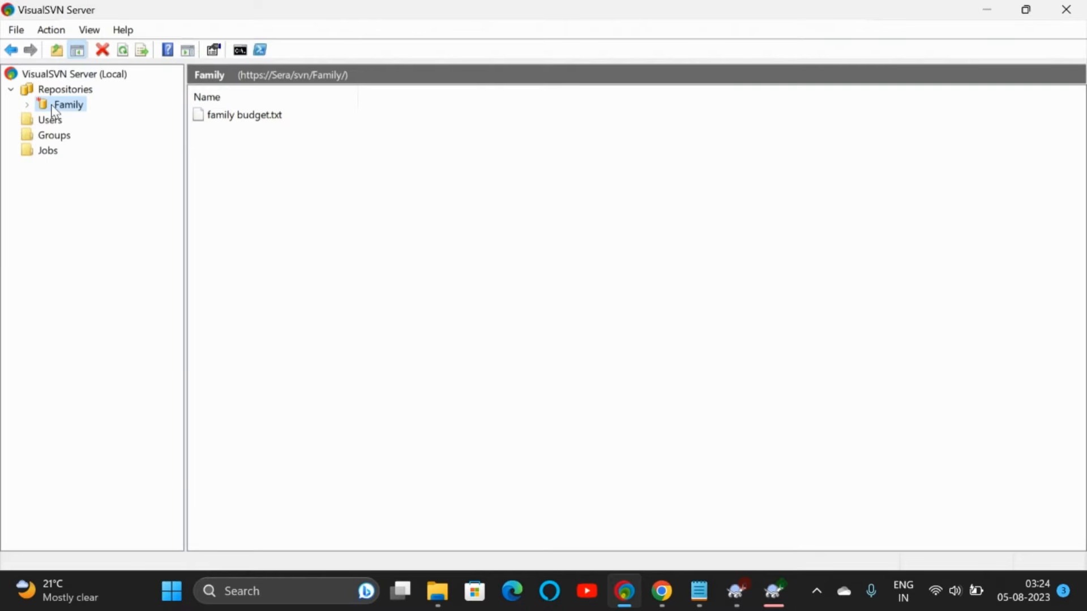
# Step: Refresh the Family repository's file list in VisualSVN Server Manager
pyautogui.click(66, 107)
pyautogui.rightClick(67, 108)
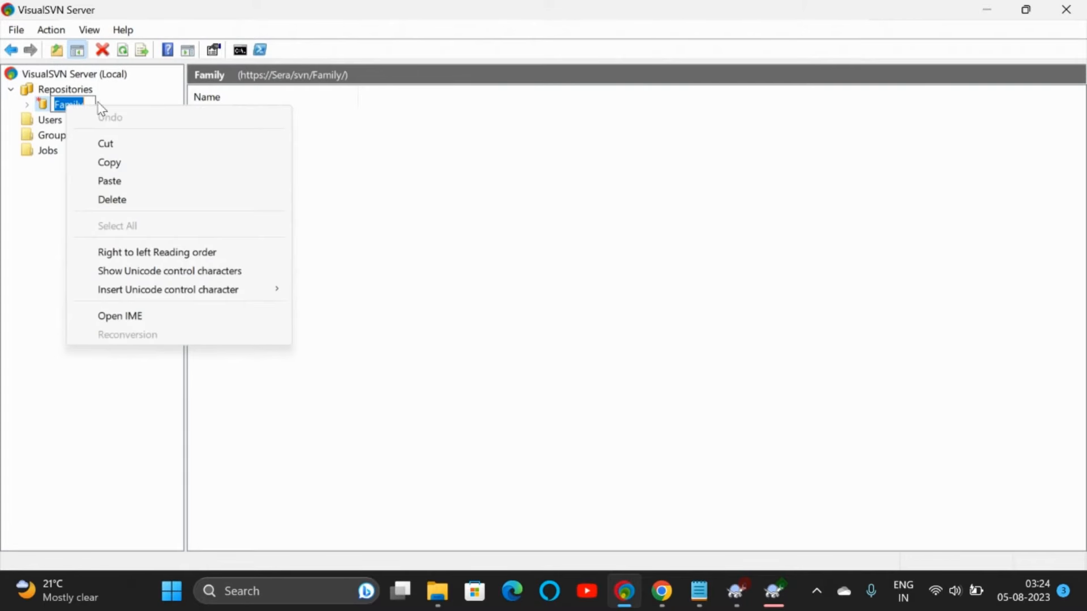
pyautogui.click(119, 102)
pyautogui.rightClick(80, 111)
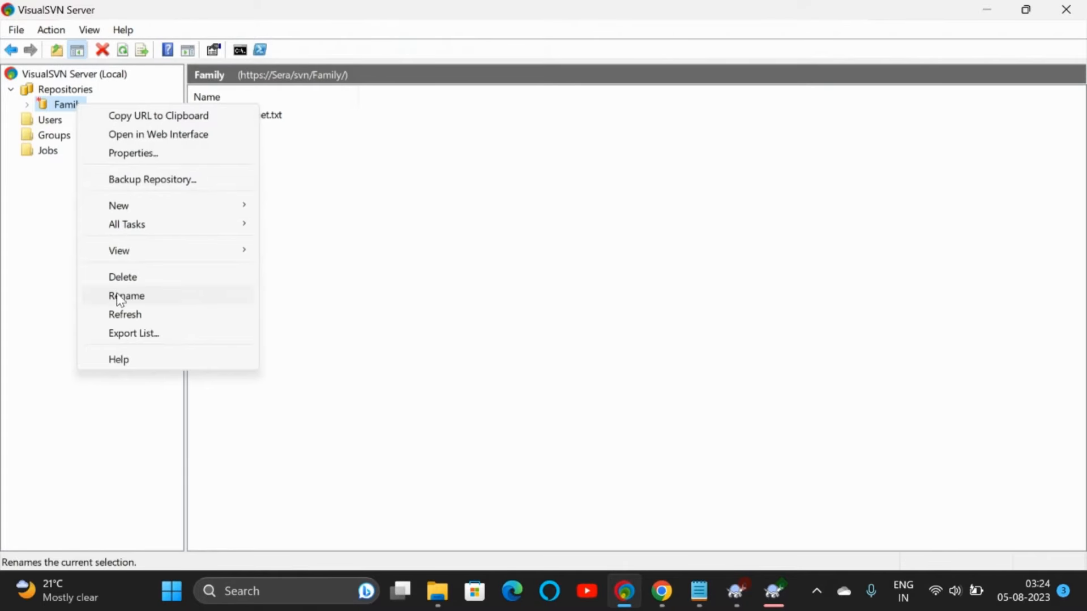
pyautogui.click(118, 314)
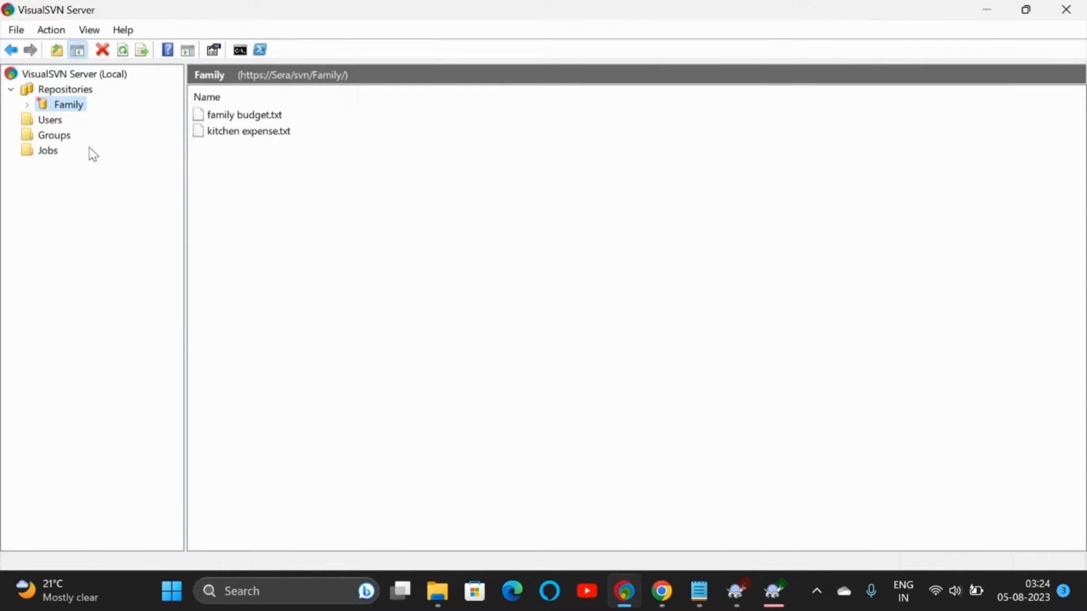
# Step: Review Family's security permissions: child Read Only, father and mother Read/Write, then close
pyautogui.rightClick(62, 106)
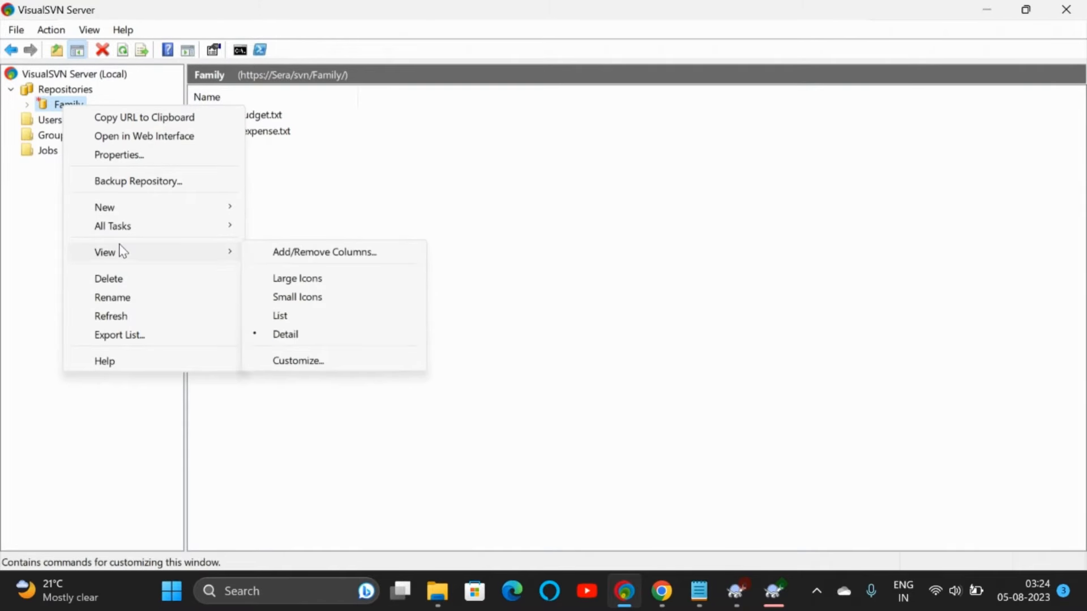
pyautogui.moveTo(125, 232)
pyautogui.click(298, 264)
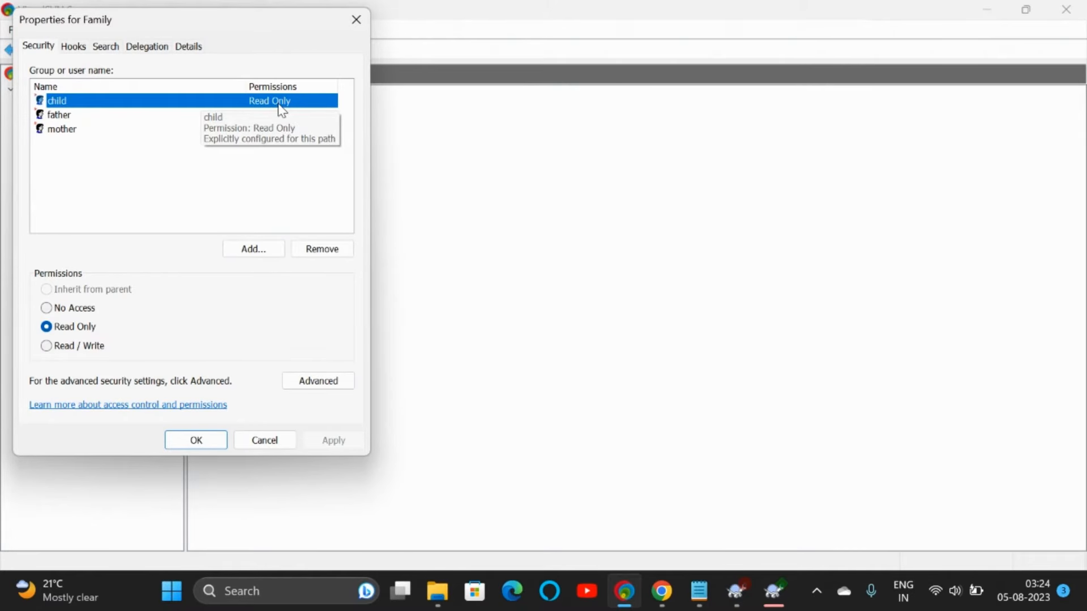
pyautogui.moveTo(198, 171); pyautogui.dragTo(265, 116)
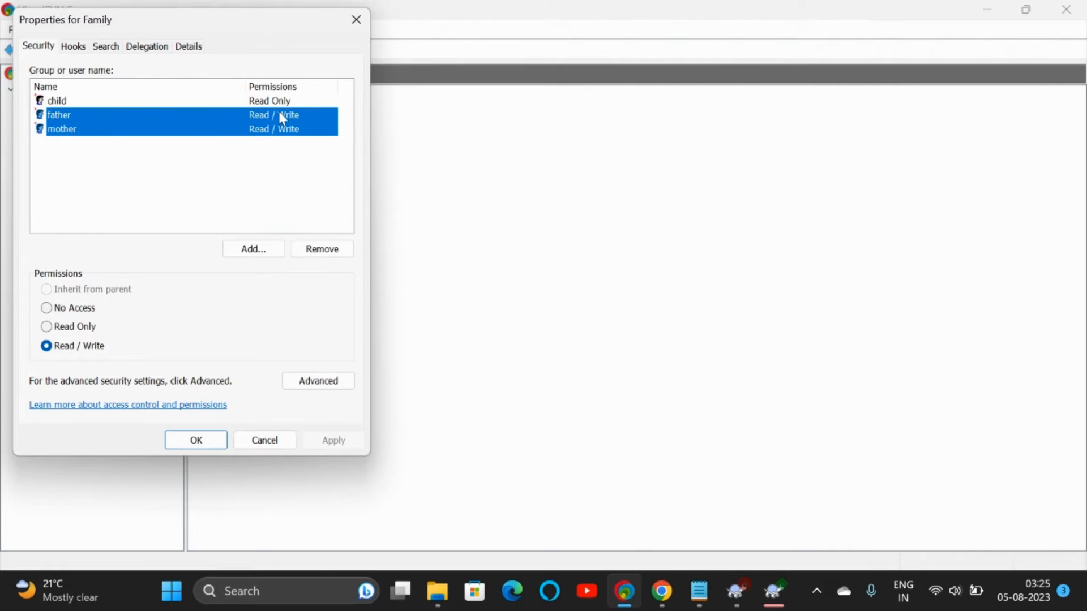
pyautogui.click(196, 440)
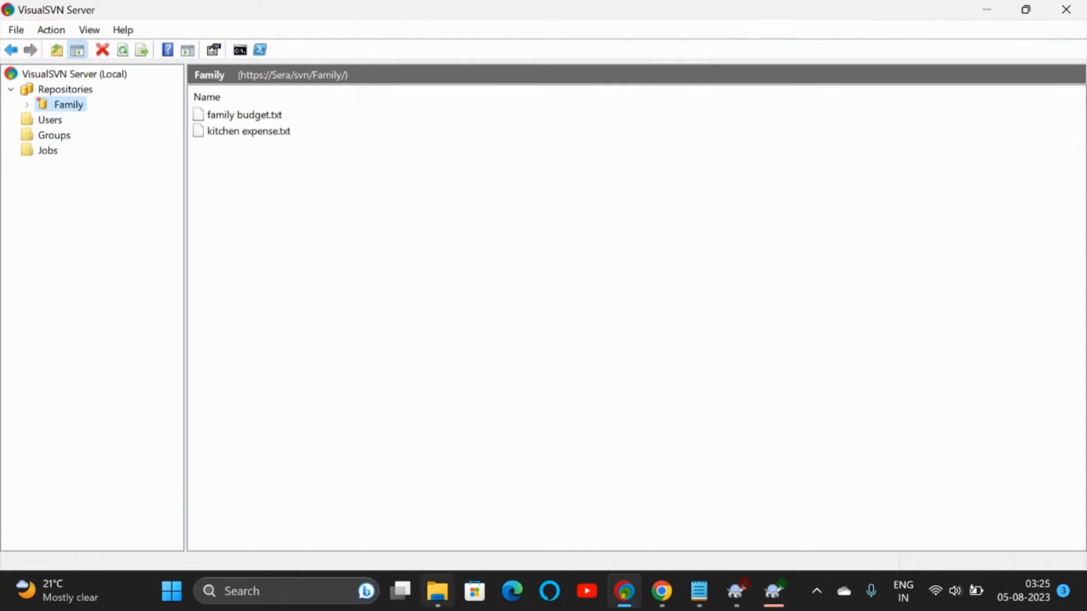
# Step: Close the Commit Failed window, the leftover commit dialog and all Checkout Finished windows
pyautogui.moveTo(774, 592)
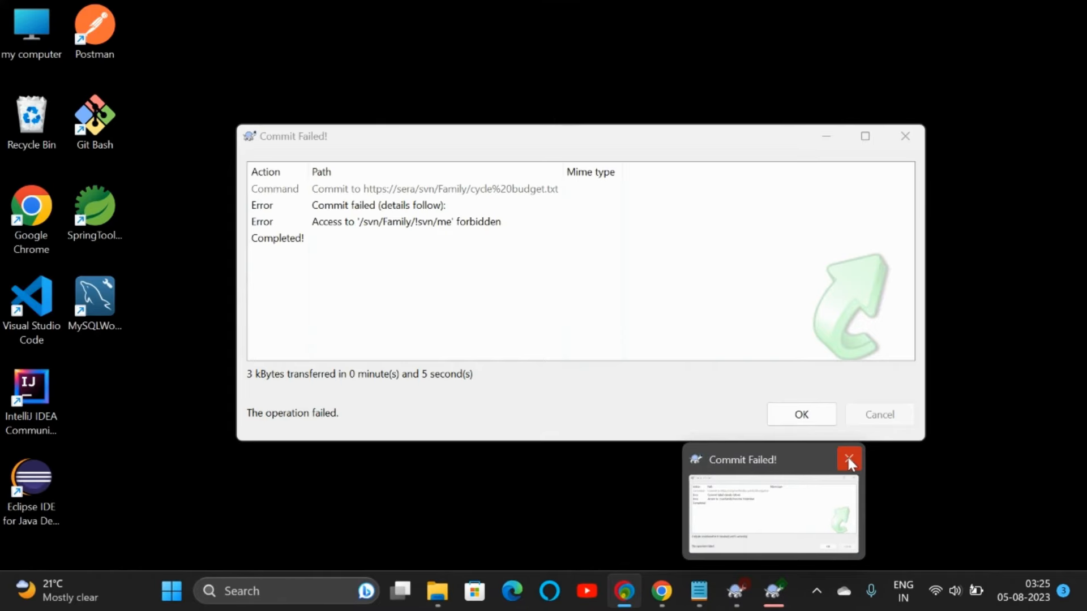
pyautogui.click(848, 459)
pyautogui.click(708, 534)
pyautogui.moveTo(771, 588)
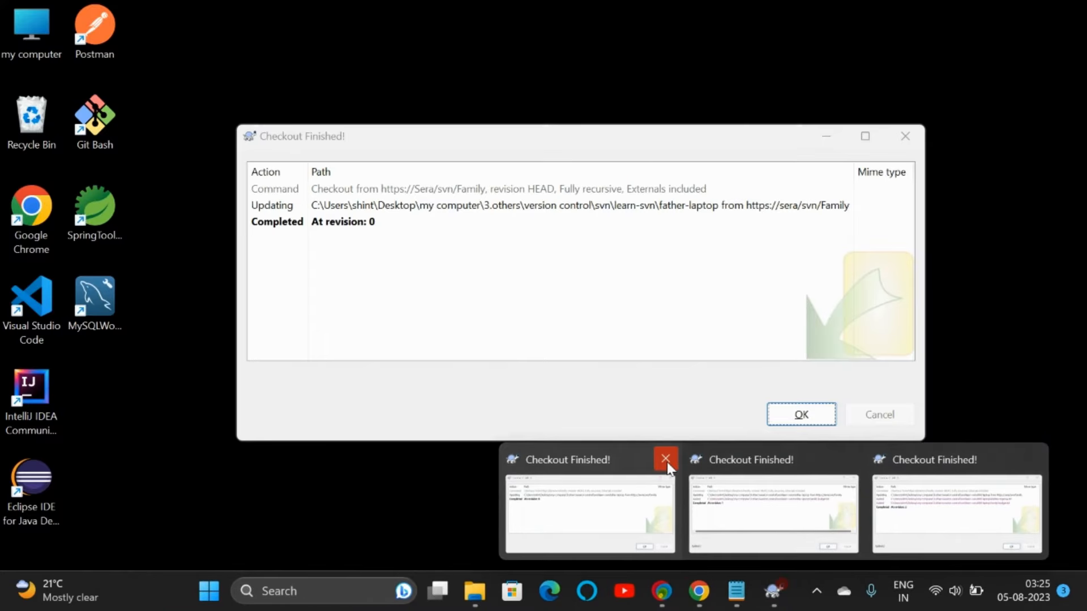
pyautogui.click(746, 457)
pyautogui.click(753, 458)
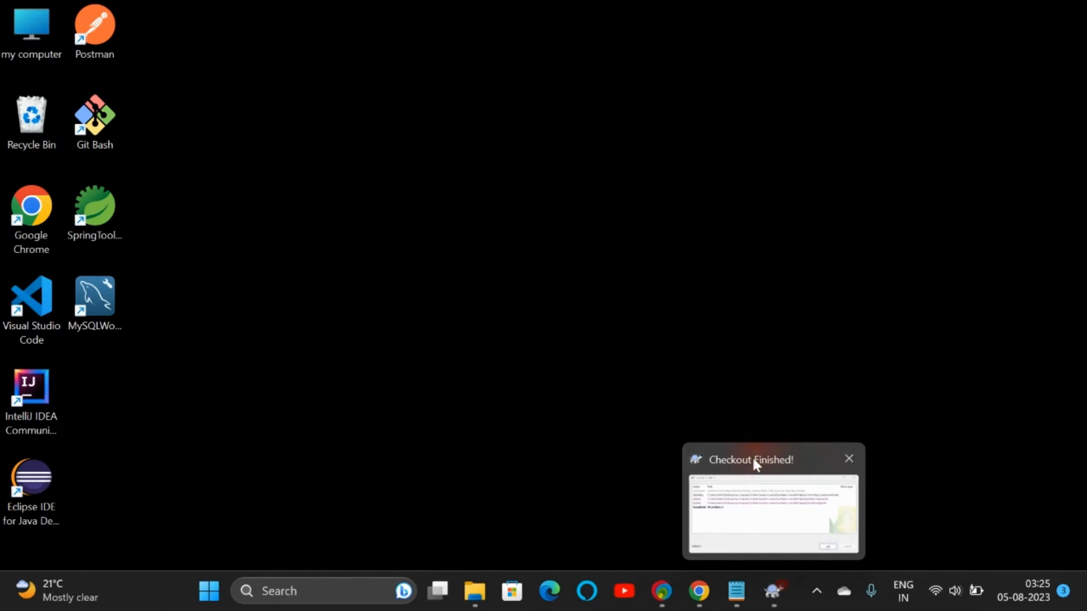
pyautogui.click(849, 459)
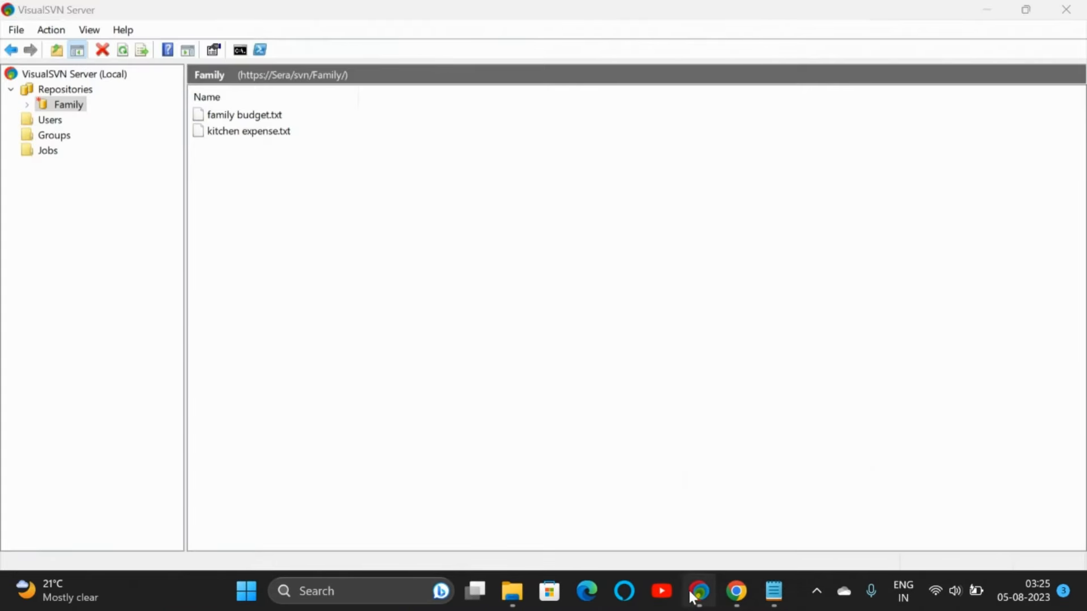
# Step: Go up from child-laptop to learn-svn and switch to the father-laptop folder
pyautogui.click(736, 591)
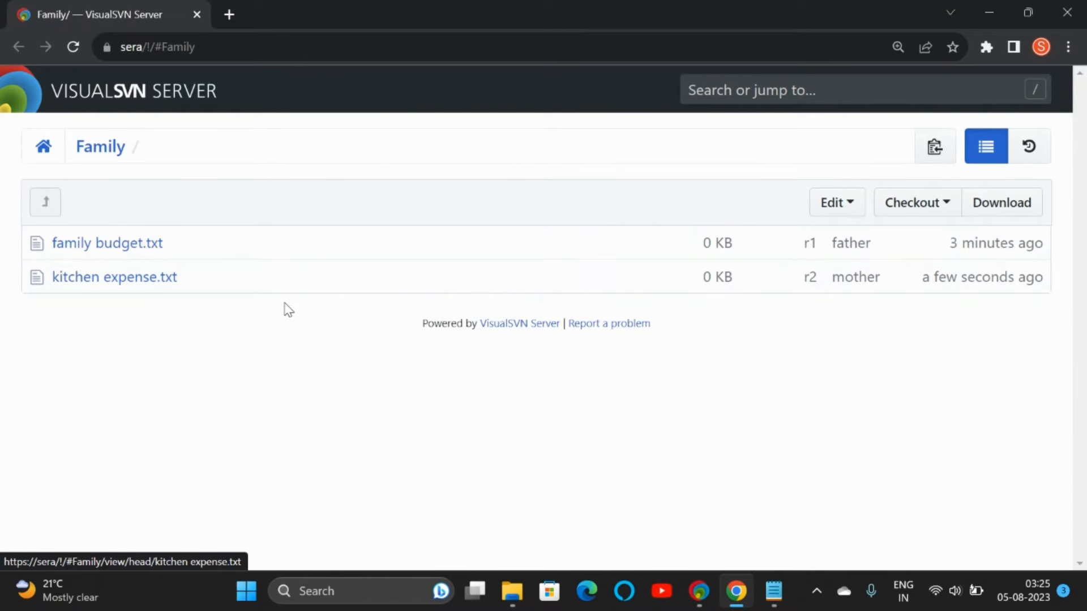
pyautogui.click(512, 591)
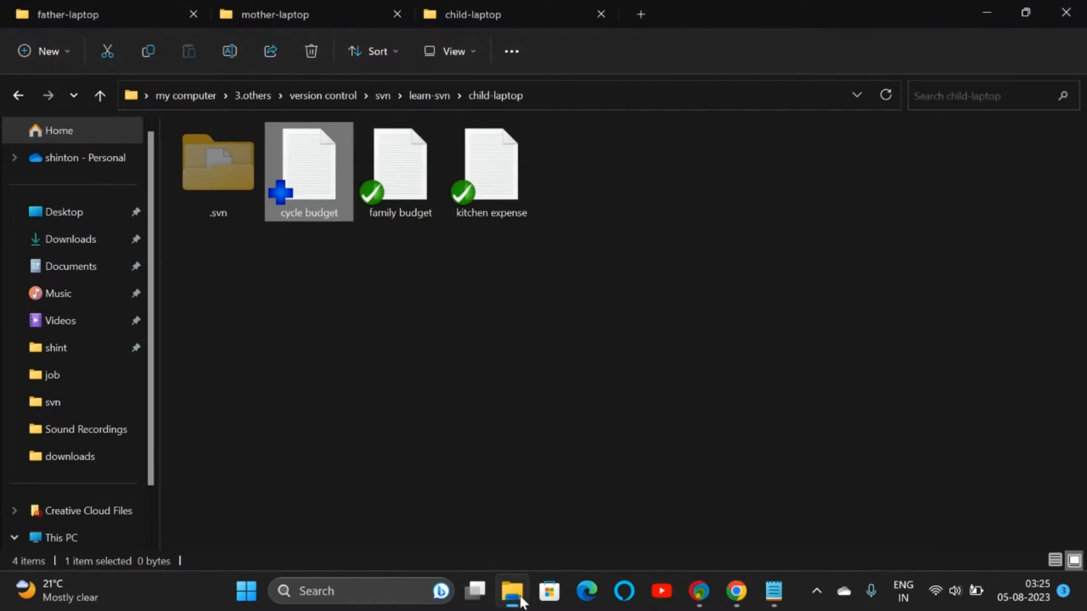
pyautogui.click(108, 11)
pyautogui.click(544, 17)
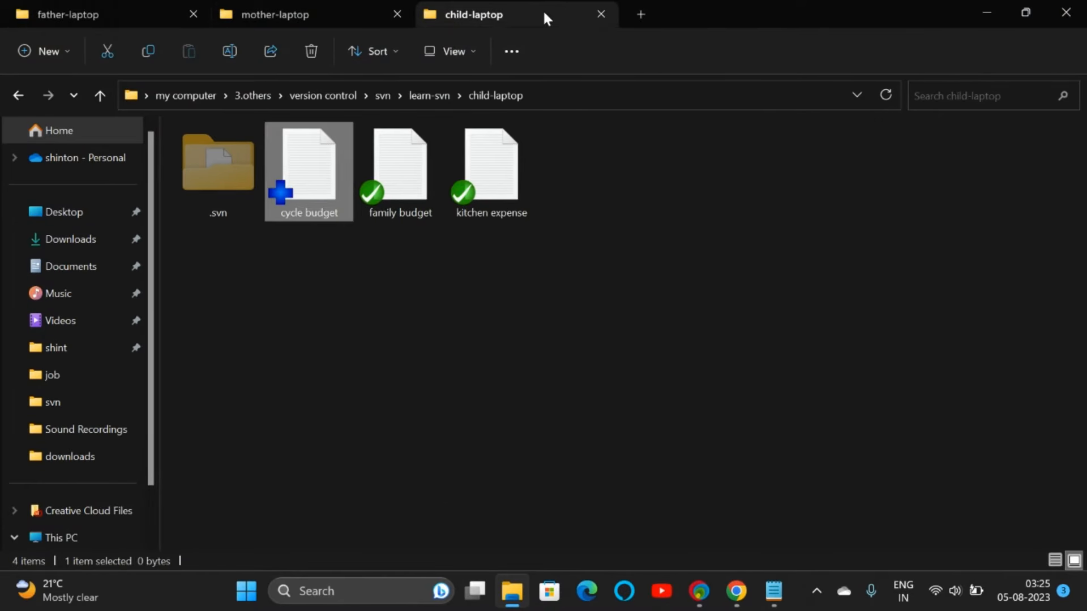
pyautogui.click(423, 94)
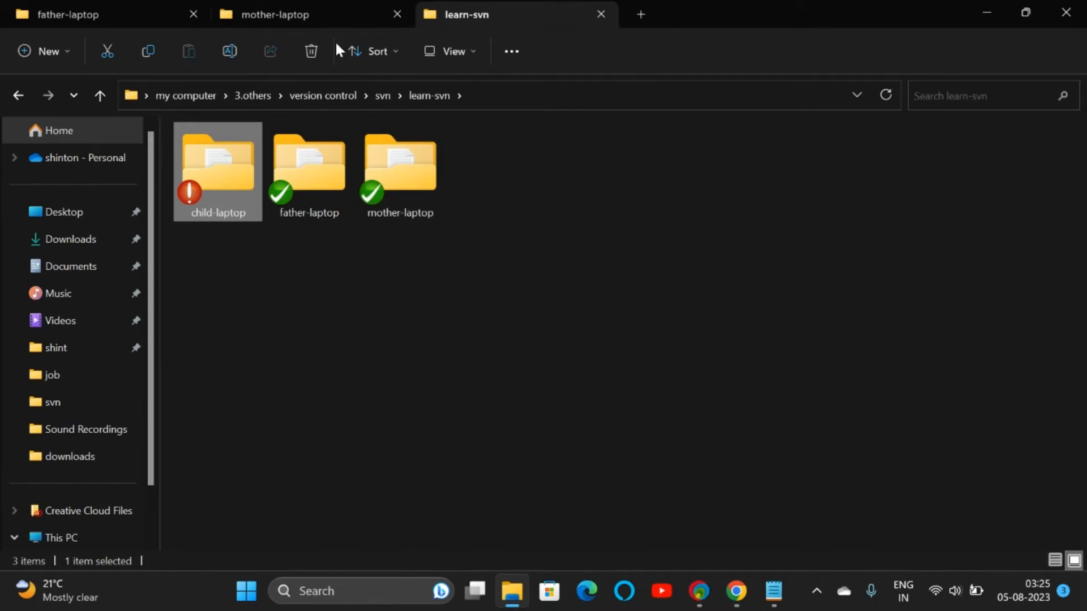
pyautogui.click(130, 11)
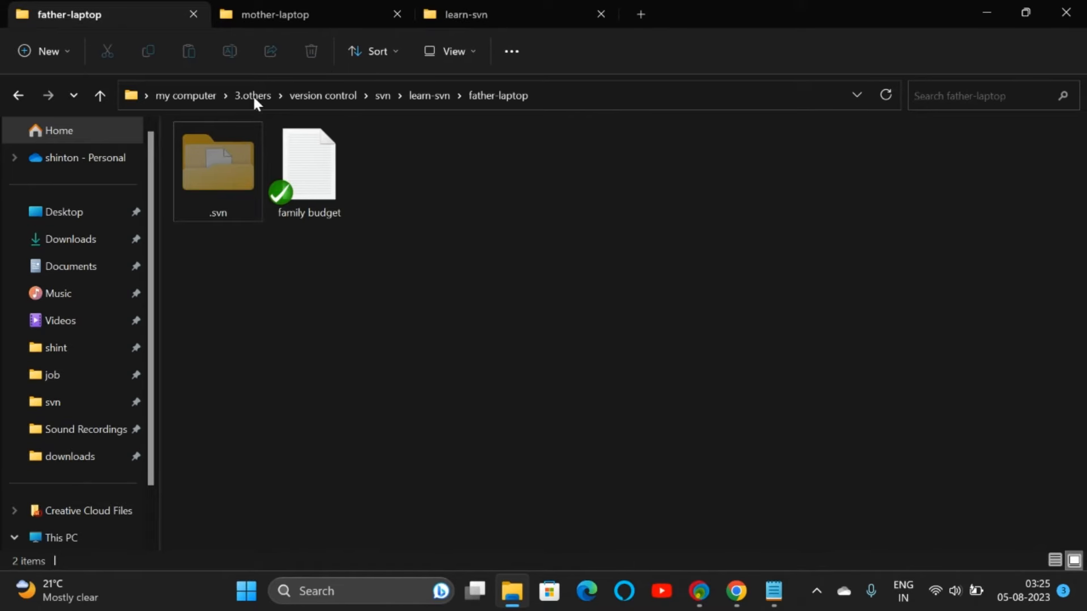
# Step: Write 'salary -25000' in family budget, save it with Ctrl+S, and close Notepad
pyautogui.doubleClick(329, 163)
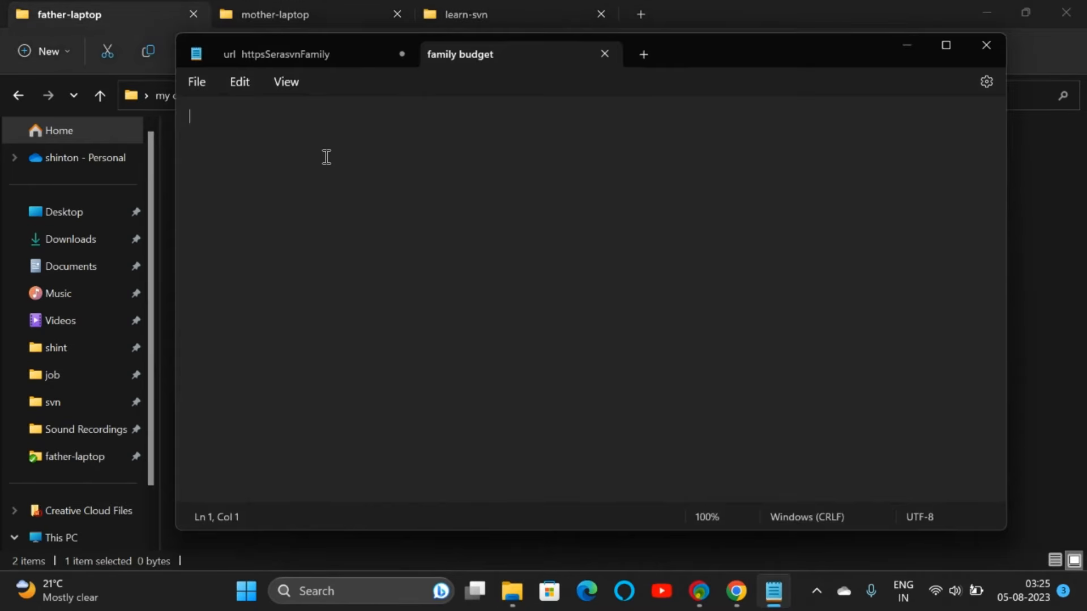
pyautogui.write('salary -25000')
pyautogui.hotkey('ctrl', 's')
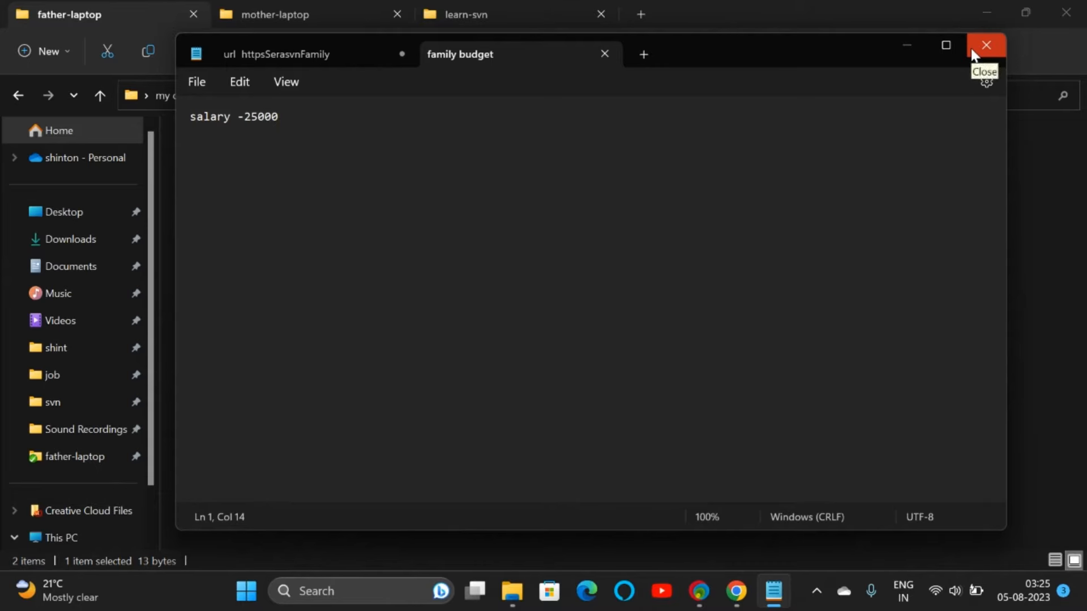
pyautogui.click(905, 45)
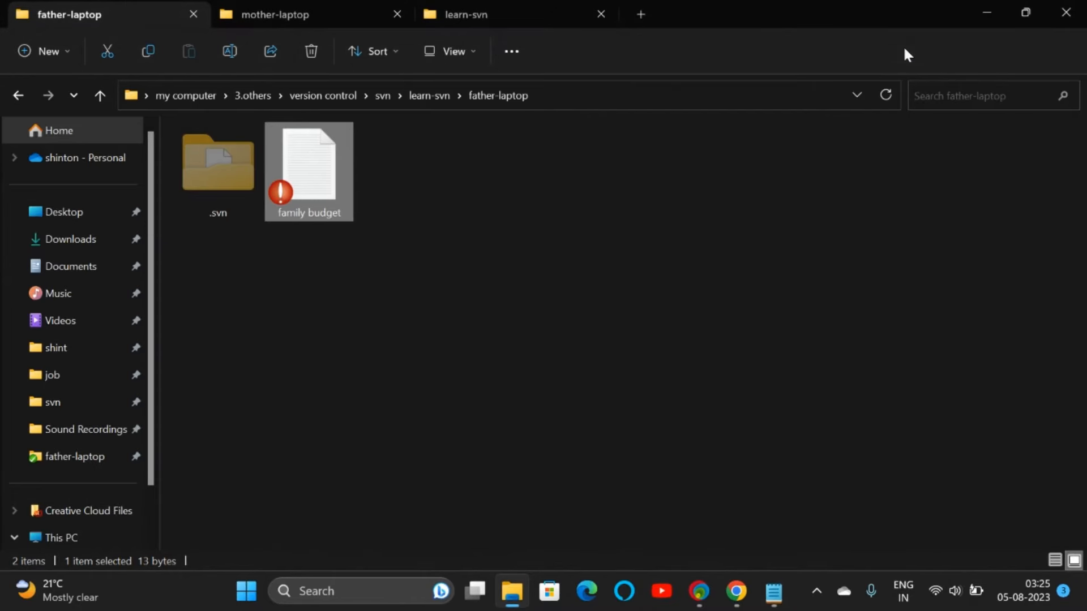
# Step: Open and dismiss family budget's context menus, then return to the father-laptop folder
pyautogui.rightClick(313, 168)
pyautogui.moveTo(369, 444)
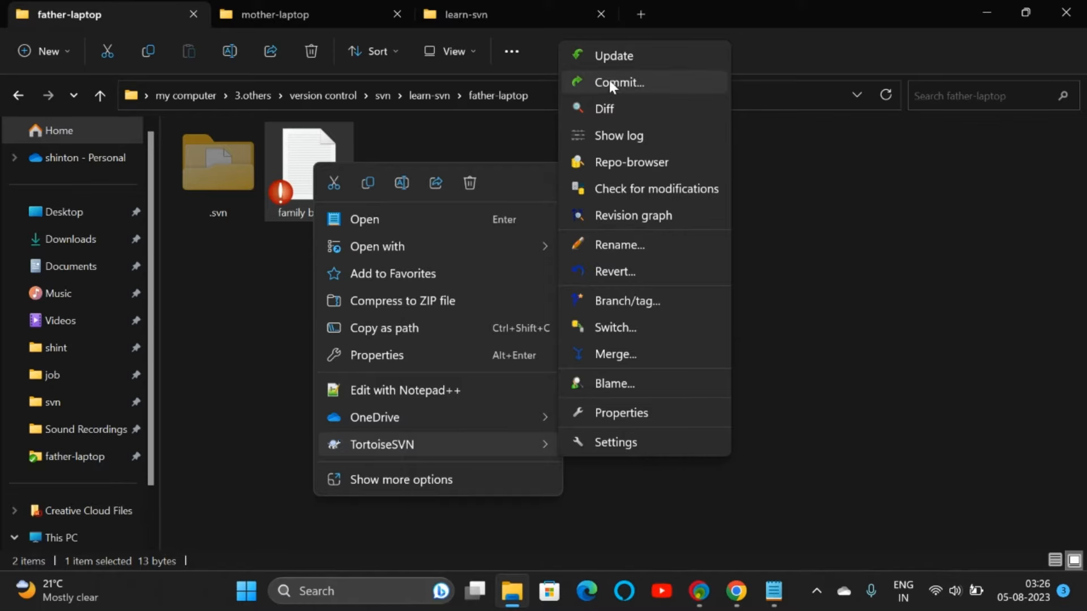
pyautogui.click(368, 140)
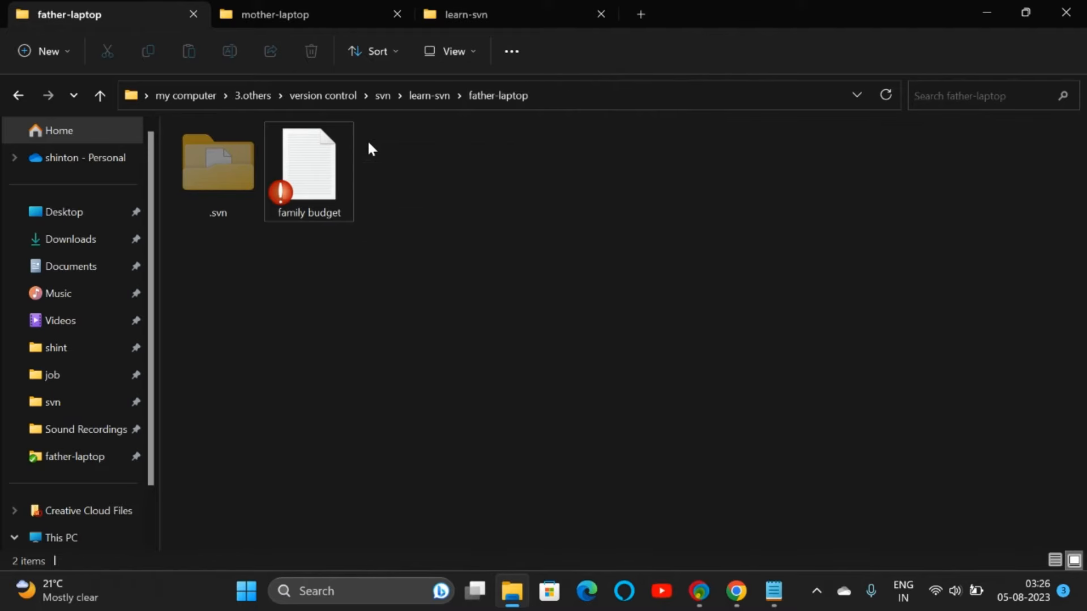
pyautogui.click(308, 192)
pyautogui.rightClick(308, 192)
pyautogui.click(452, 144)
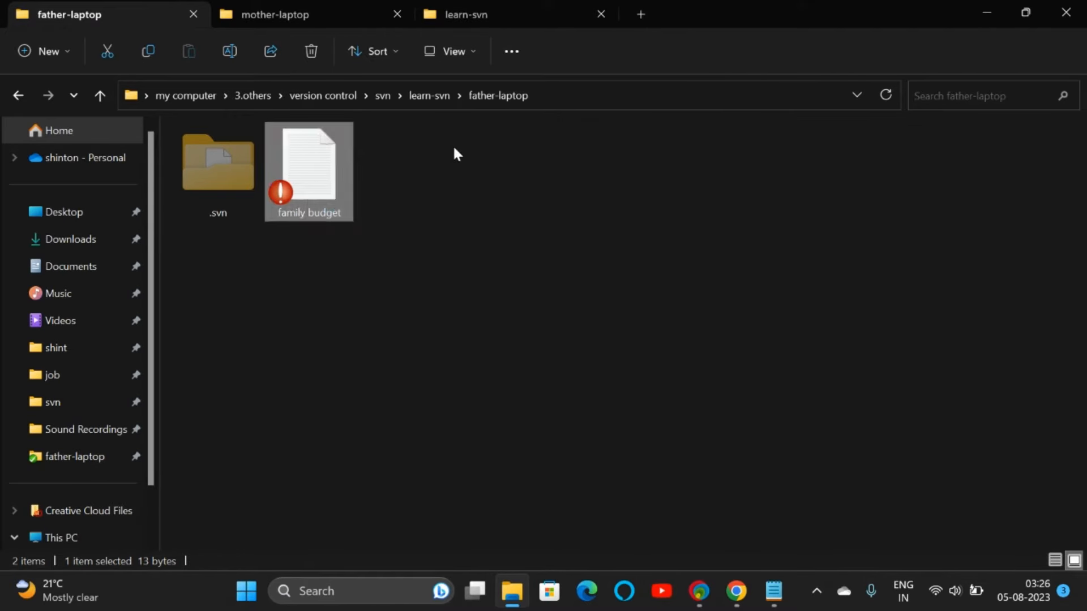
pyautogui.click(453, 144)
pyautogui.click(305, 195)
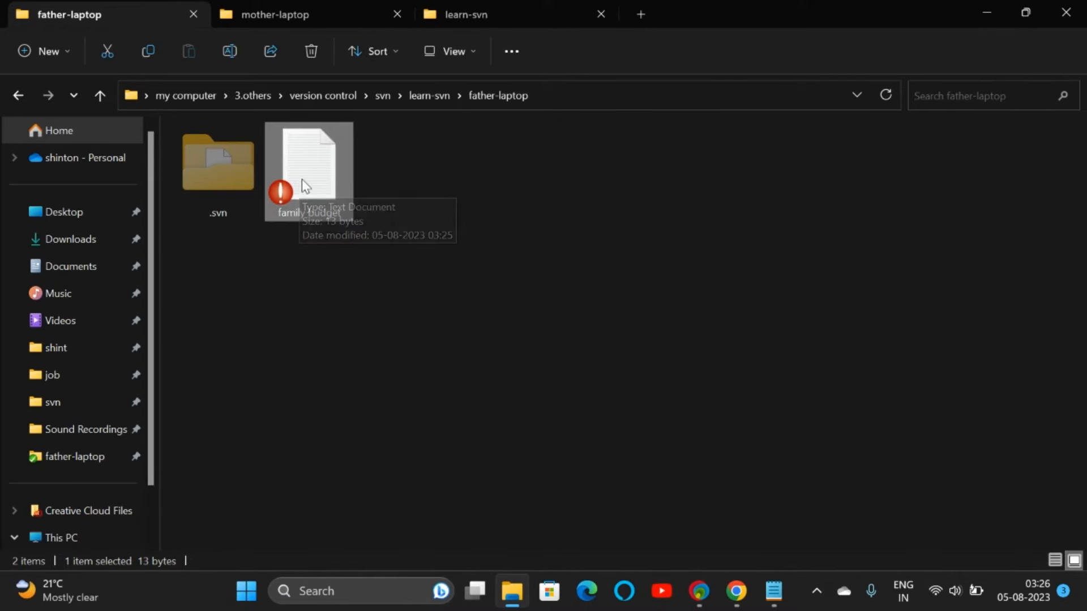
pyautogui.rightClick(302, 178)
pyautogui.moveTo(507, 456)
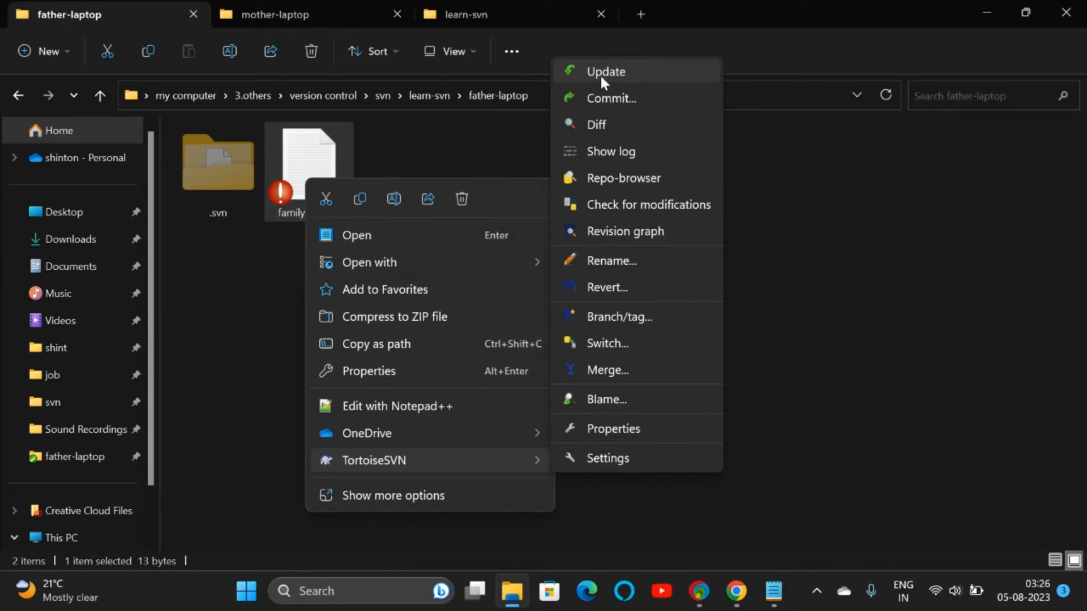
pyautogui.hotkey('alt', 'Tab')
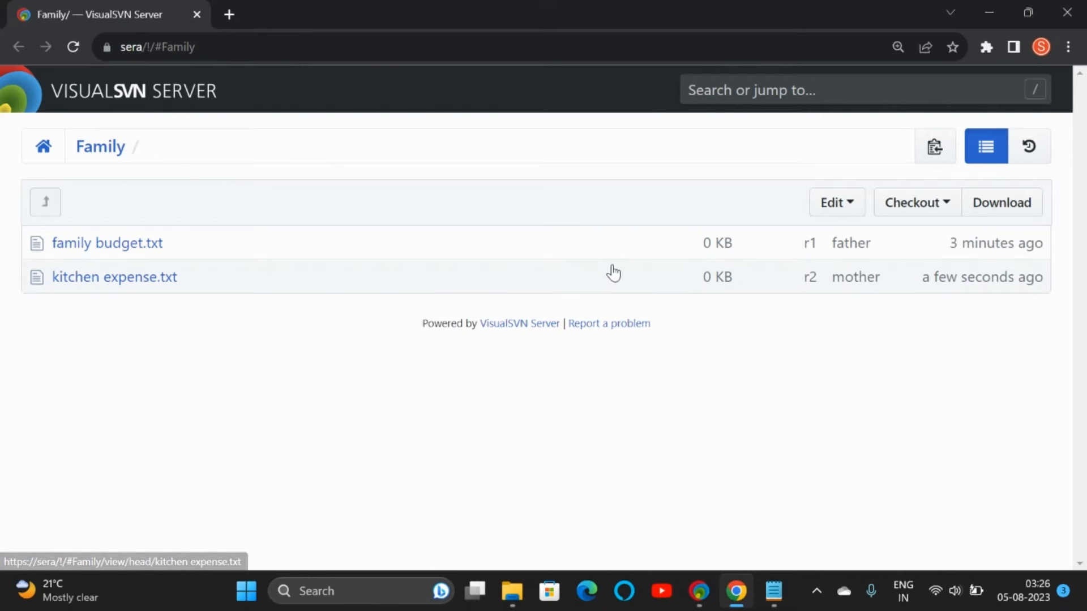
pyautogui.click(511, 591)
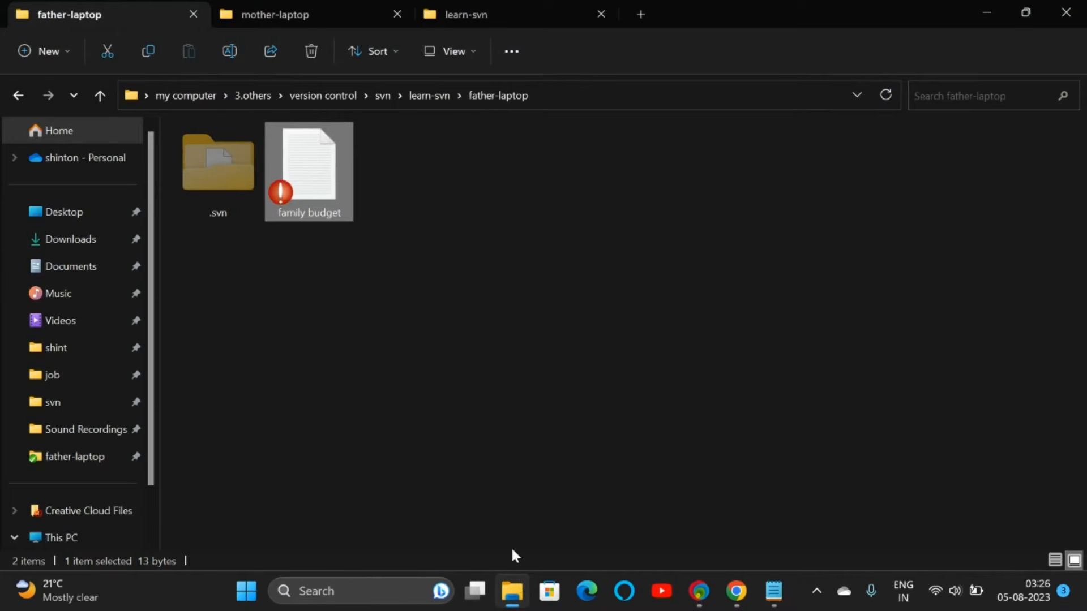
# Step: Update family budget to revision 2, signing in with the father's credentials without saving them
pyautogui.rightClick(321, 170)
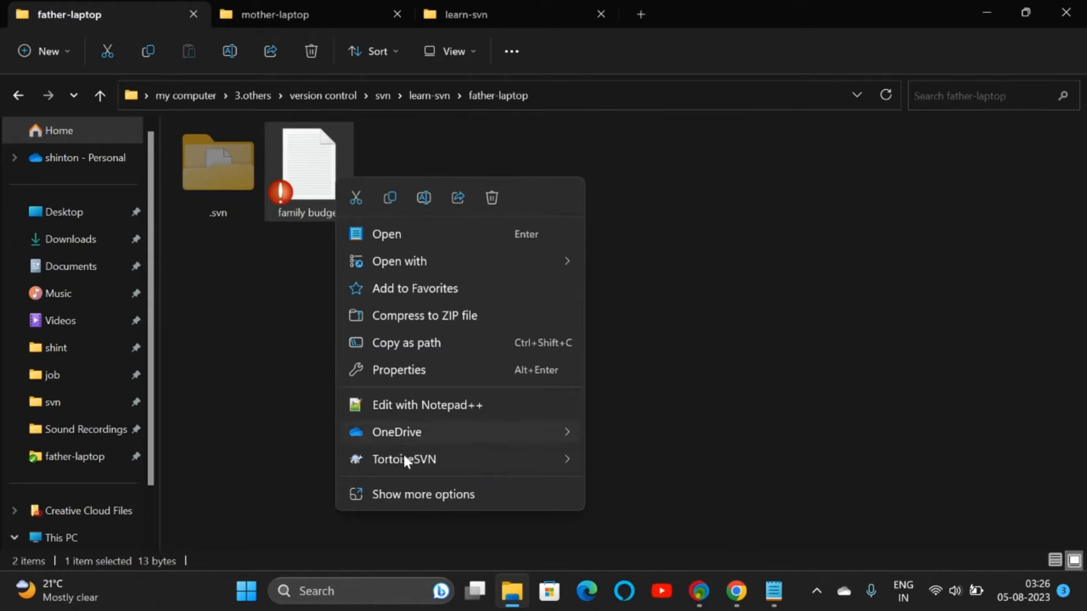
pyautogui.moveTo(402, 455)
pyautogui.click(629, 75)
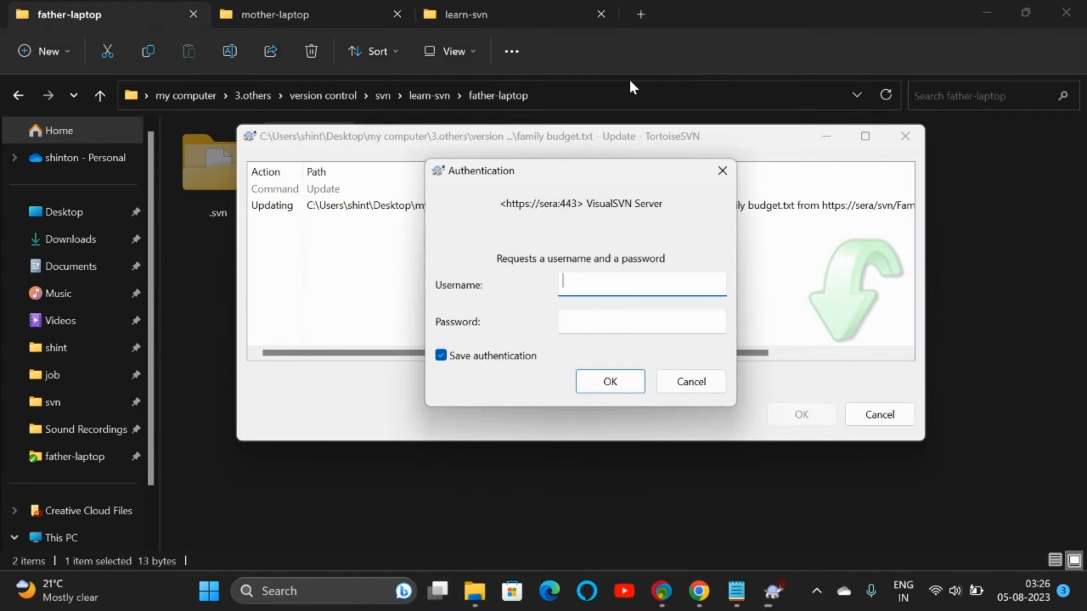
pyautogui.click(517, 358)
pyautogui.click(604, 283)
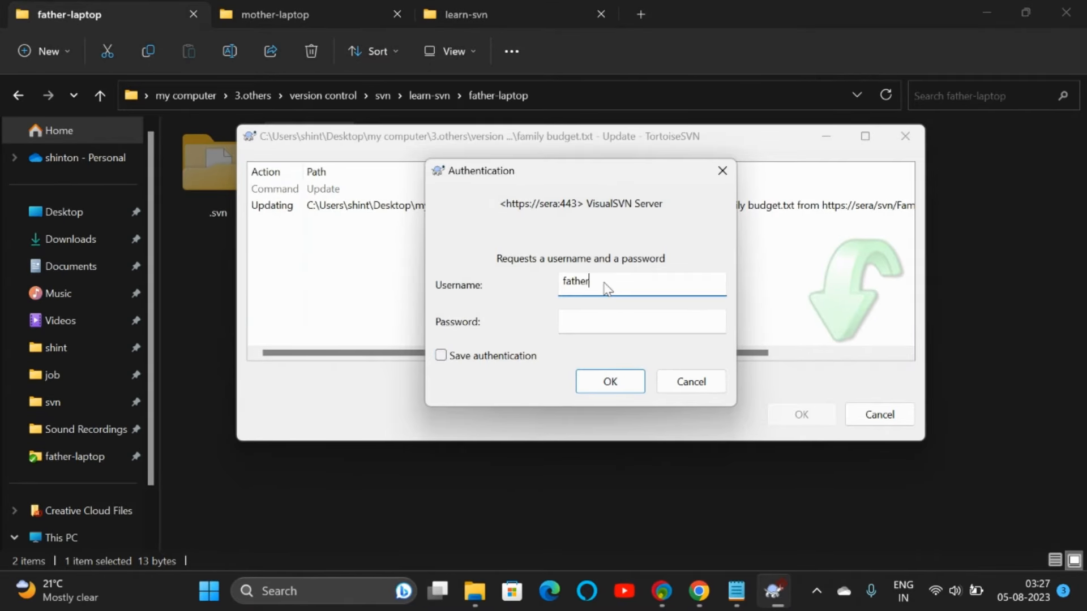
pyautogui.write('father')
pyautogui.press('Tab')
pyautogui.write('father')
pyautogui.press('Return')
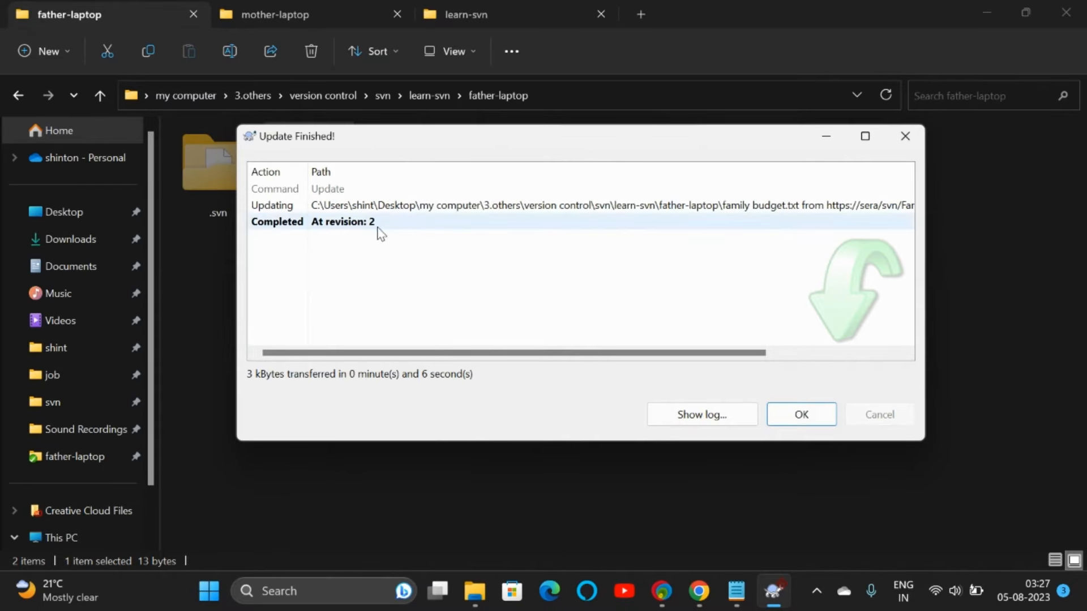
pyautogui.click(788, 416)
# Step: Commit family budget as 'salary info added', signing in without saving credentials, creating revision 3
pyautogui.rightClick(315, 168)
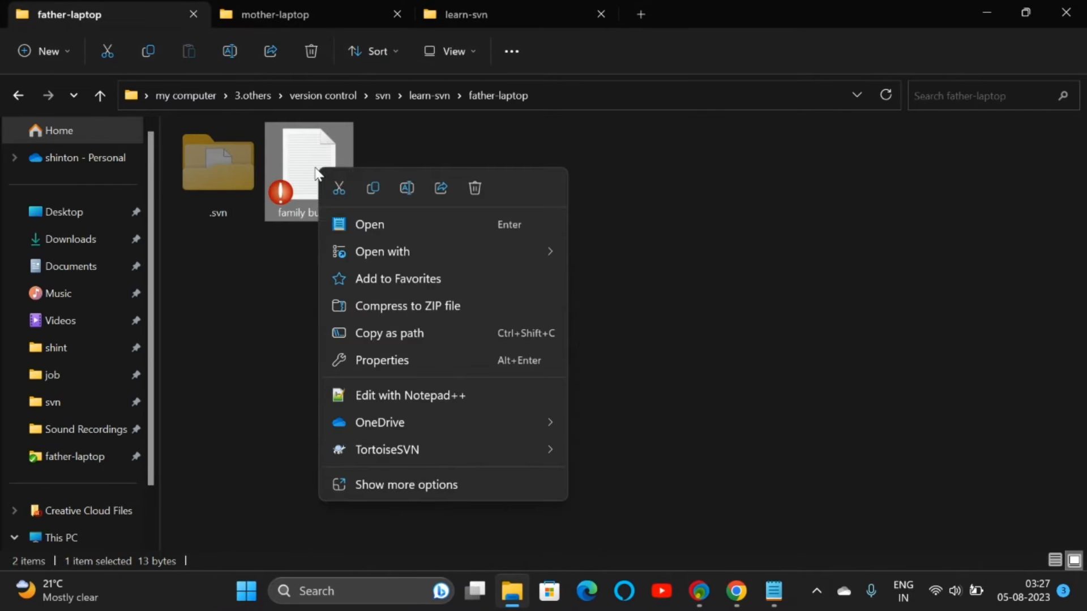
pyautogui.moveTo(393, 447)
pyautogui.click(639, 82)
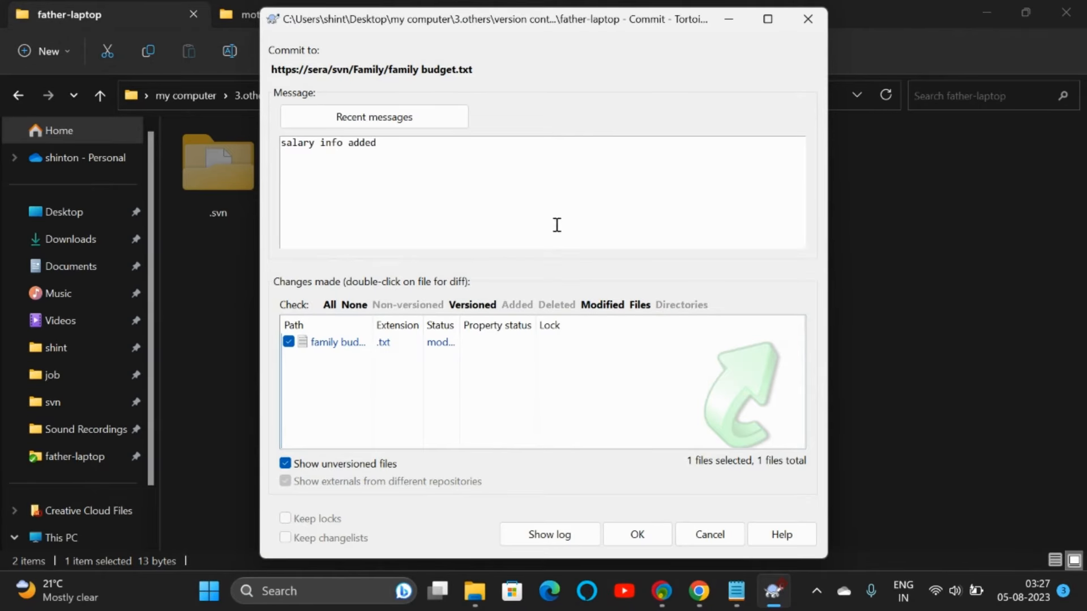
pyautogui.click(634, 535)
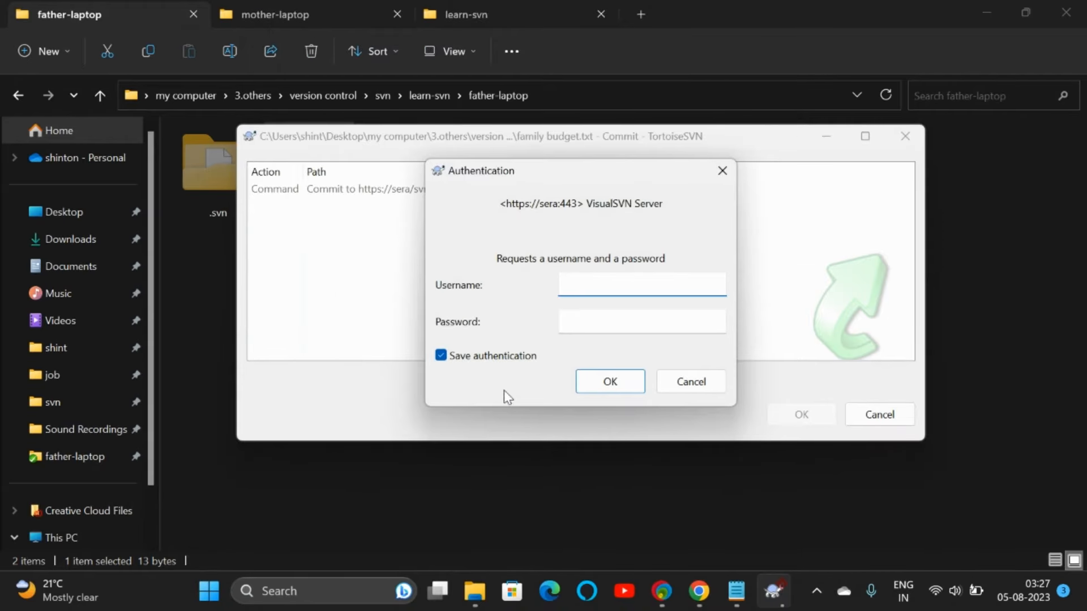
pyautogui.click(503, 354)
pyautogui.click(603, 282)
pyautogui.write('fat')
pyautogui.write('father')
pyautogui.press('Return')
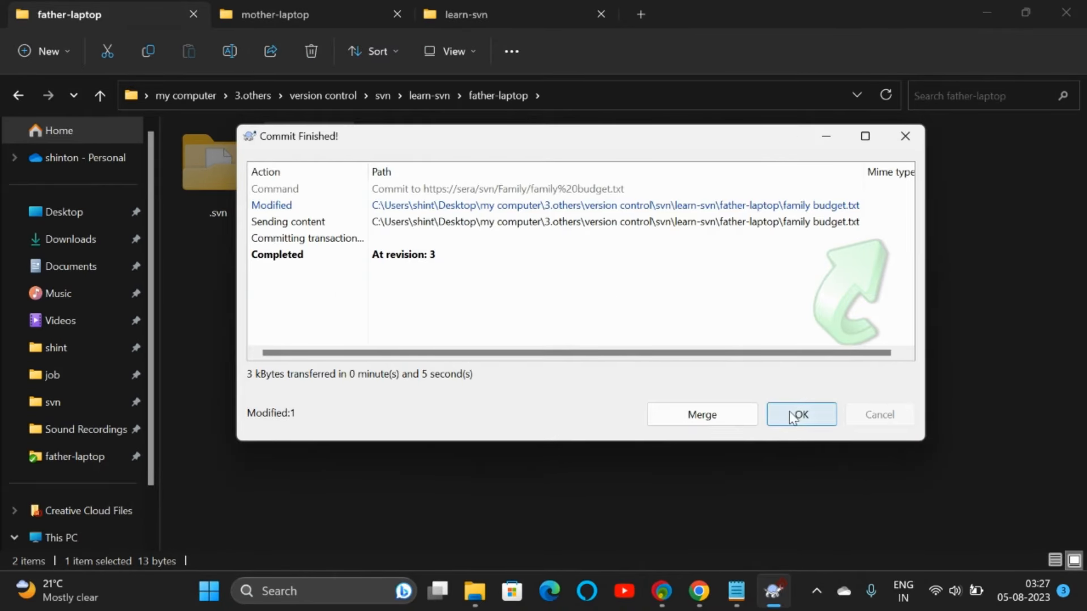
pyautogui.click(792, 416)
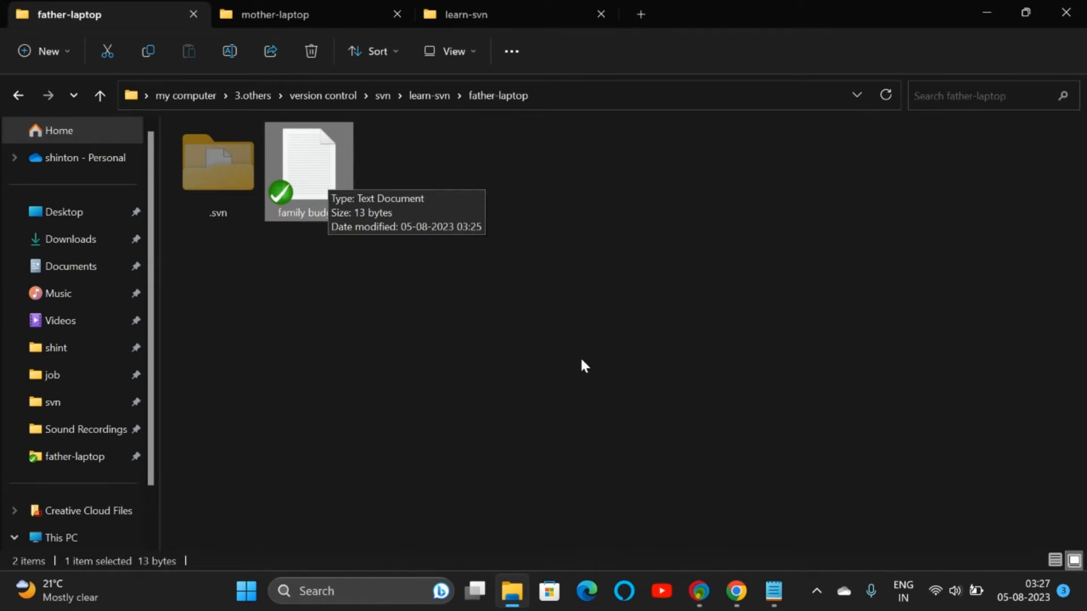
# Step: Reload the Family repository page and view family budget.txt at r3 in a new tab
pyautogui.click(736, 591)
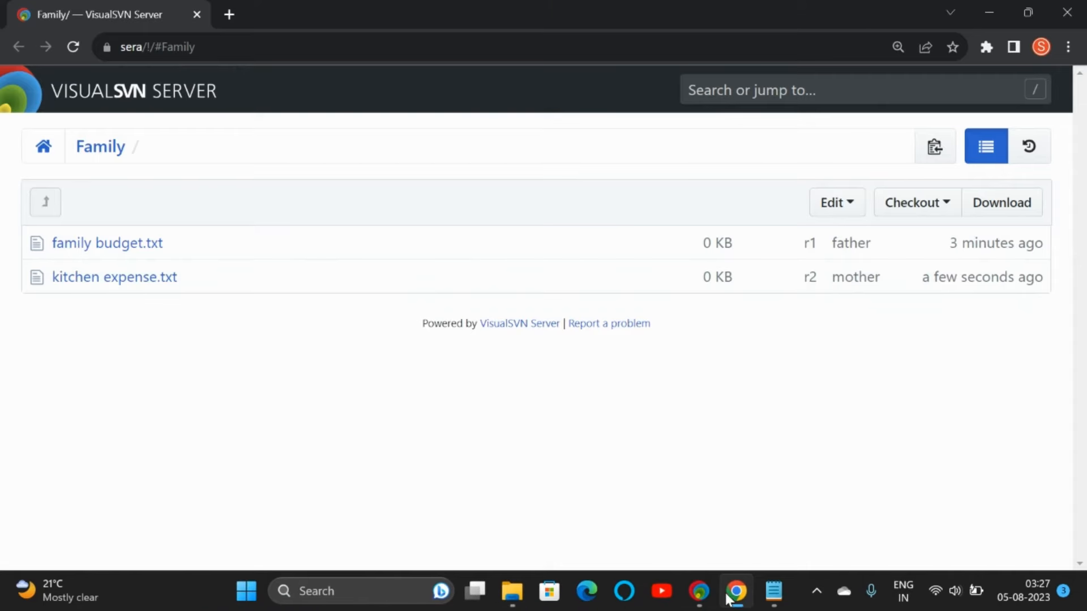
pyautogui.click(76, 46)
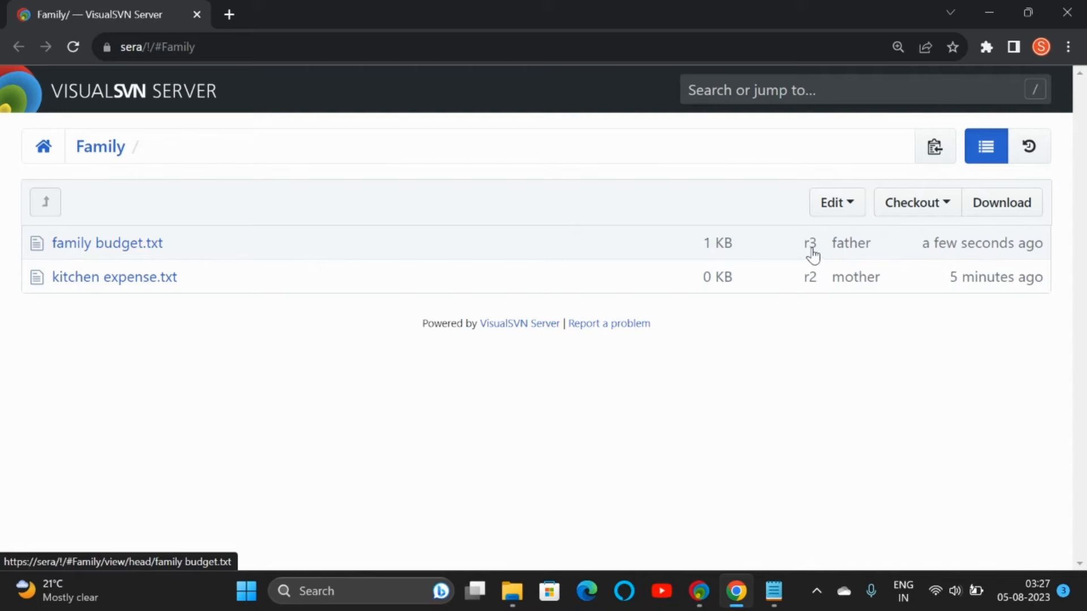
pyautogui.rightClick(135, 240)
pyautogui.click(169, 250)
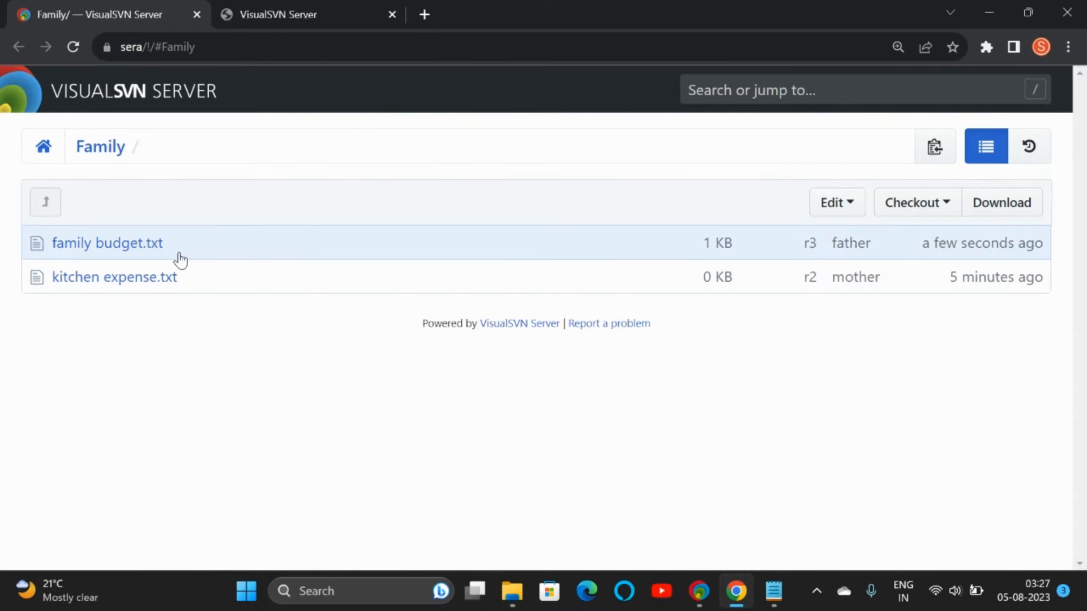
pyautogui.click(280, 12)
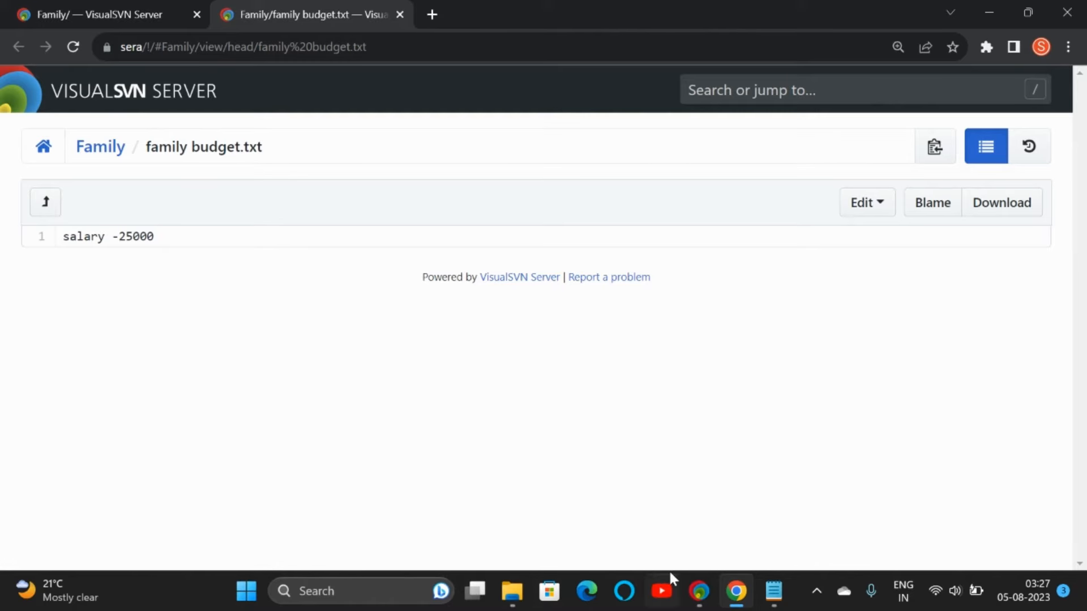
pyautogui.click(512, 591)
pyautogui.click(322, 14)
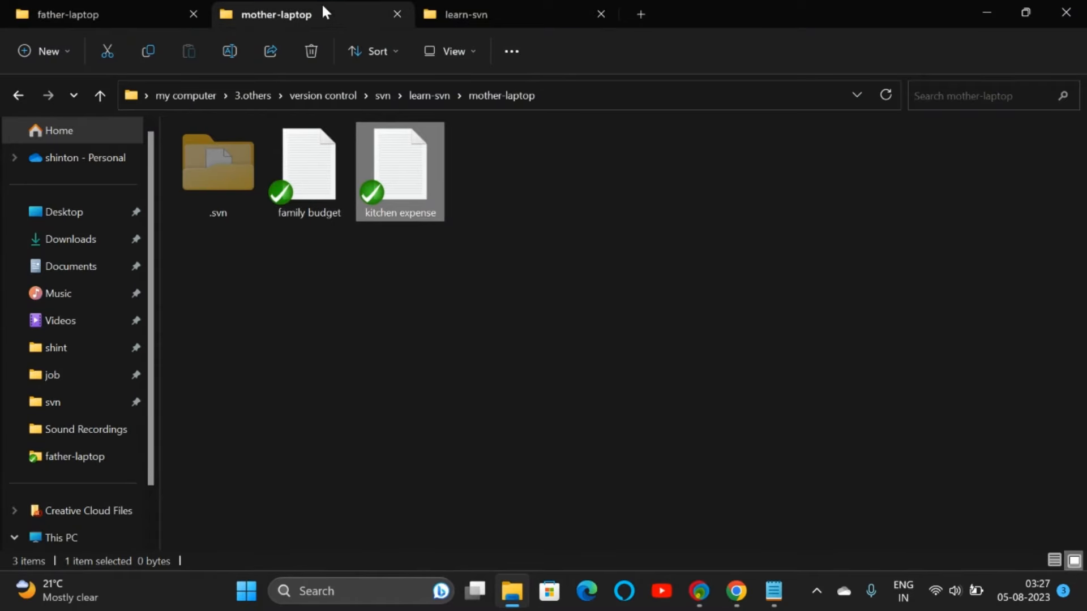
pyautogui.click(132, 7)
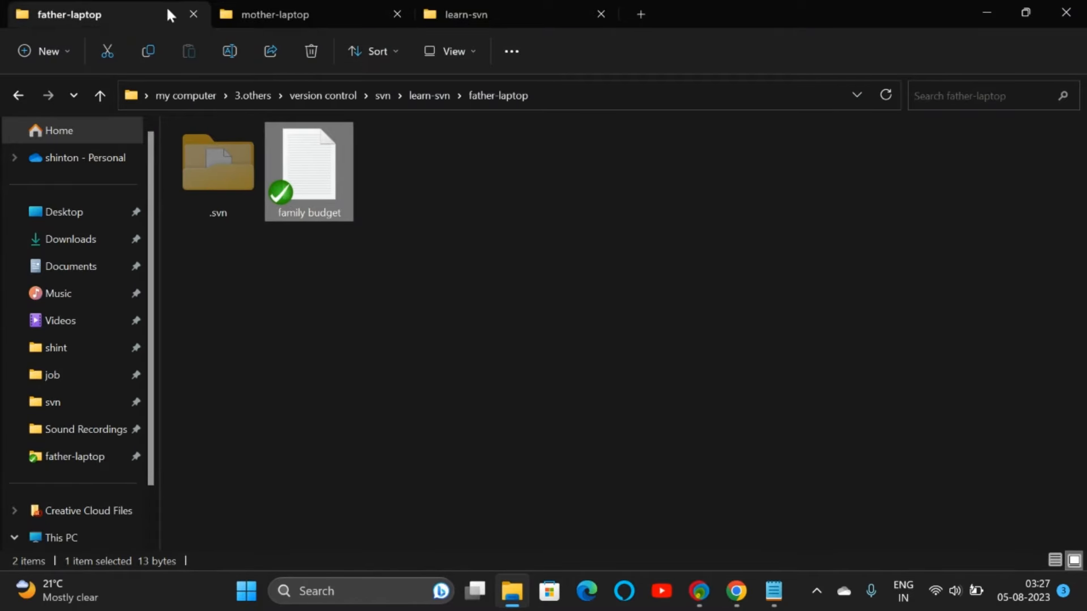
pyautogui.click(277, 18)
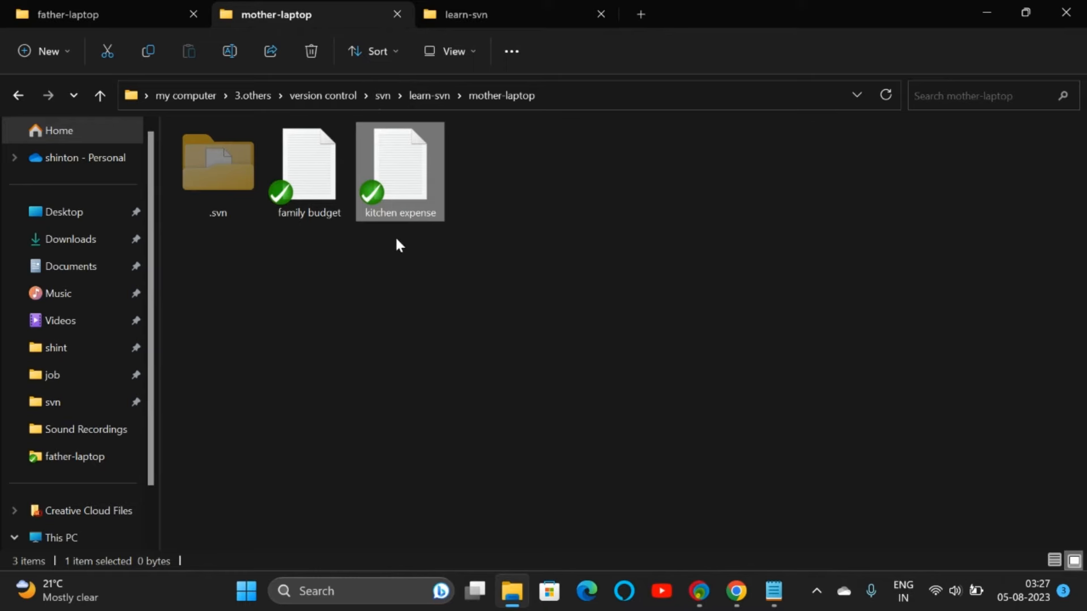
pyautogui.click(90, 17)
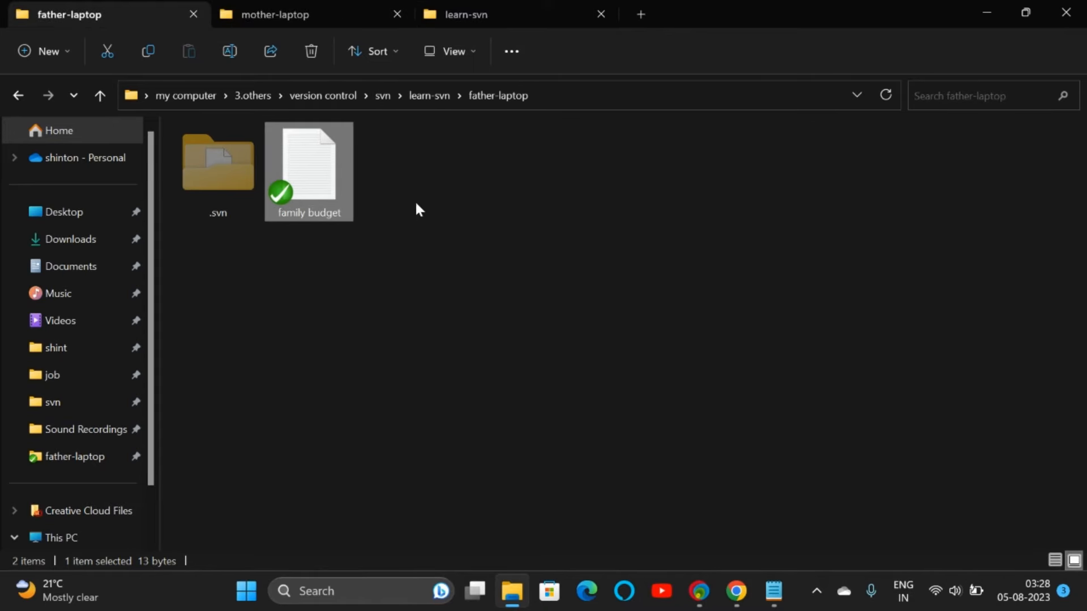
pyautogui.click(325, 19)
pyautogui.click(136, 17)
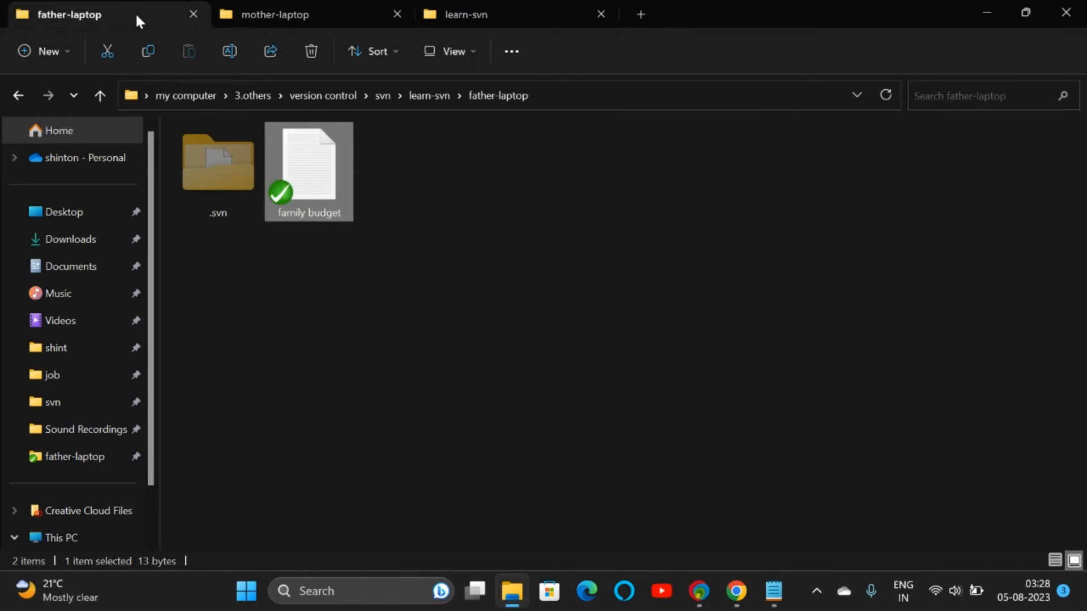
pyautogui.rightClick(447, 181)
pyautogui.click(453, 12)
pyautogui.click(325, 171)
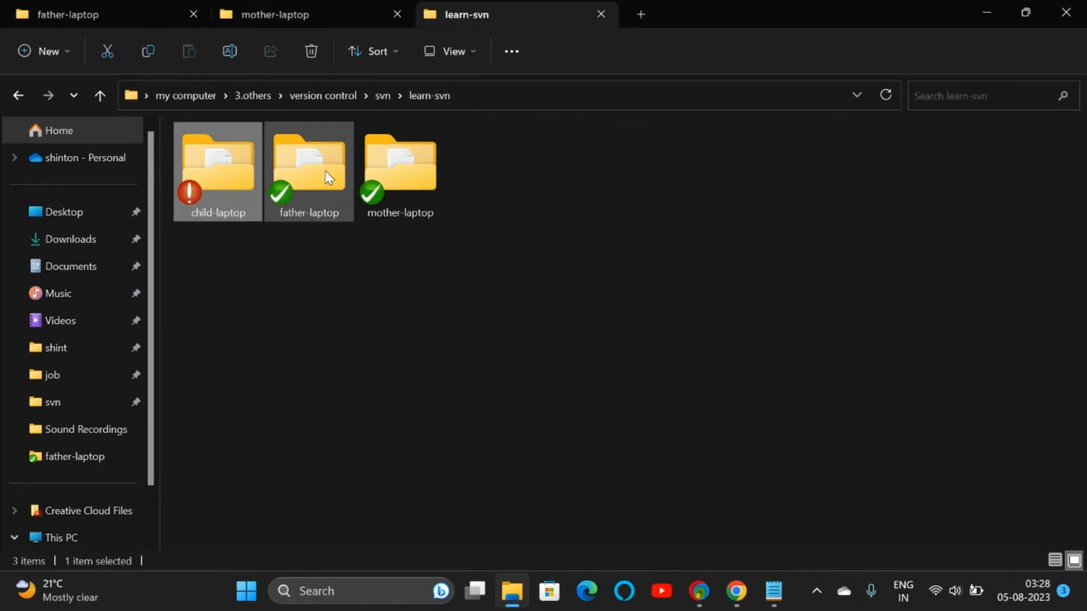
pyautogui.rightClick(317, 173)
pyautogui.moveTo(391, 453)
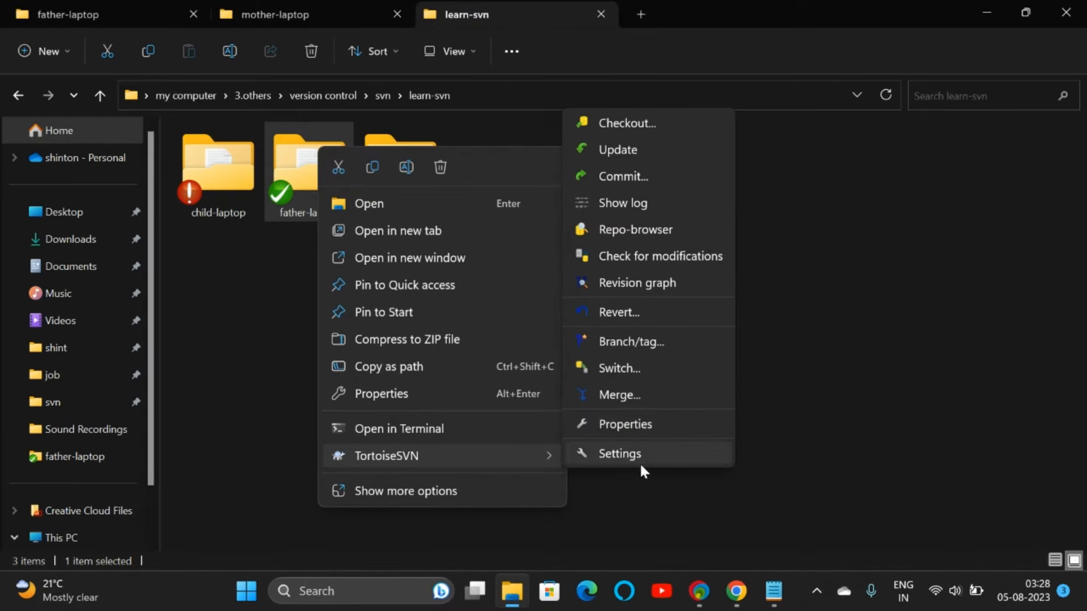
pyautogui.click(618, 148)
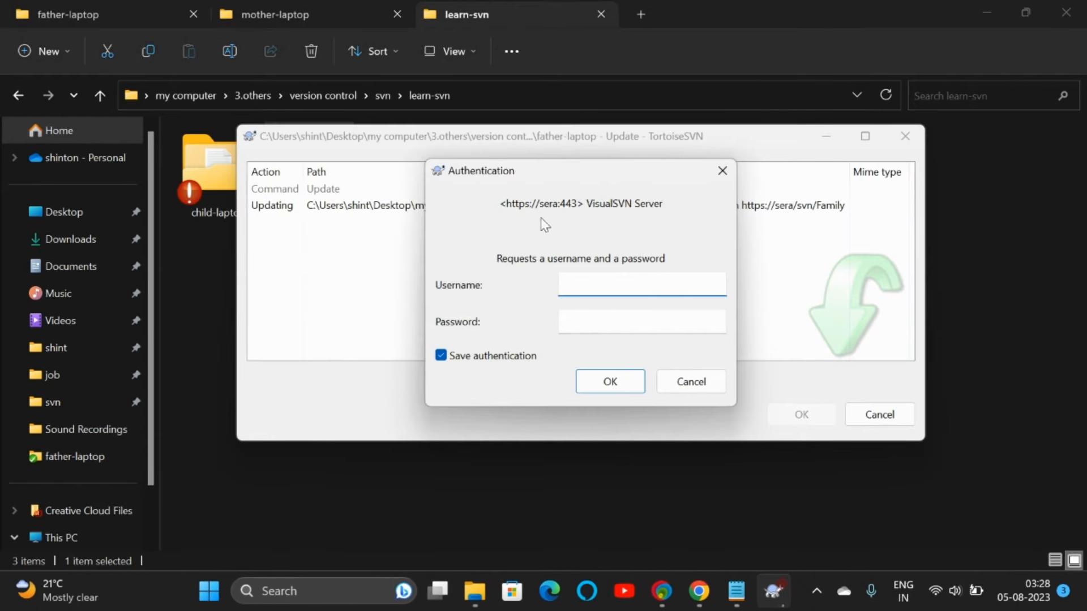
pyautogui.click(722, 170)
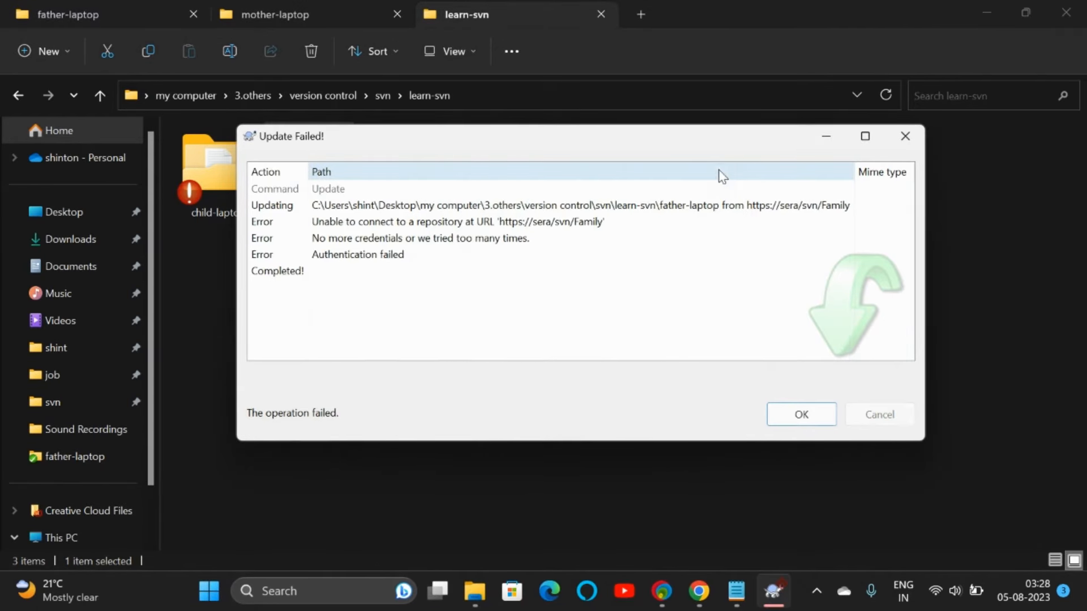
pyautogui.click(905, 135)
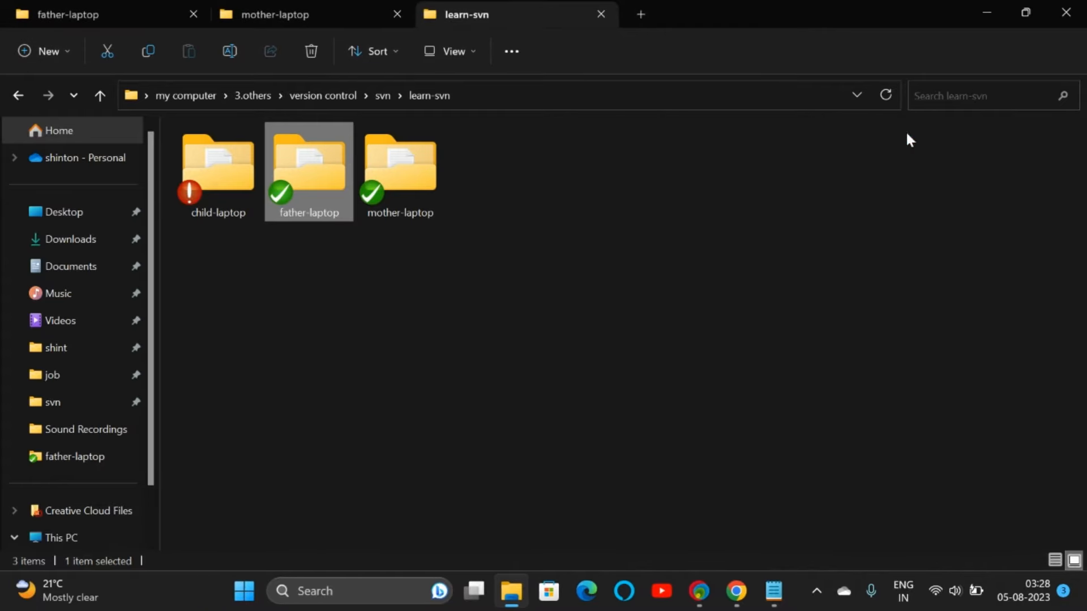
pyautogui.click(330, 23)
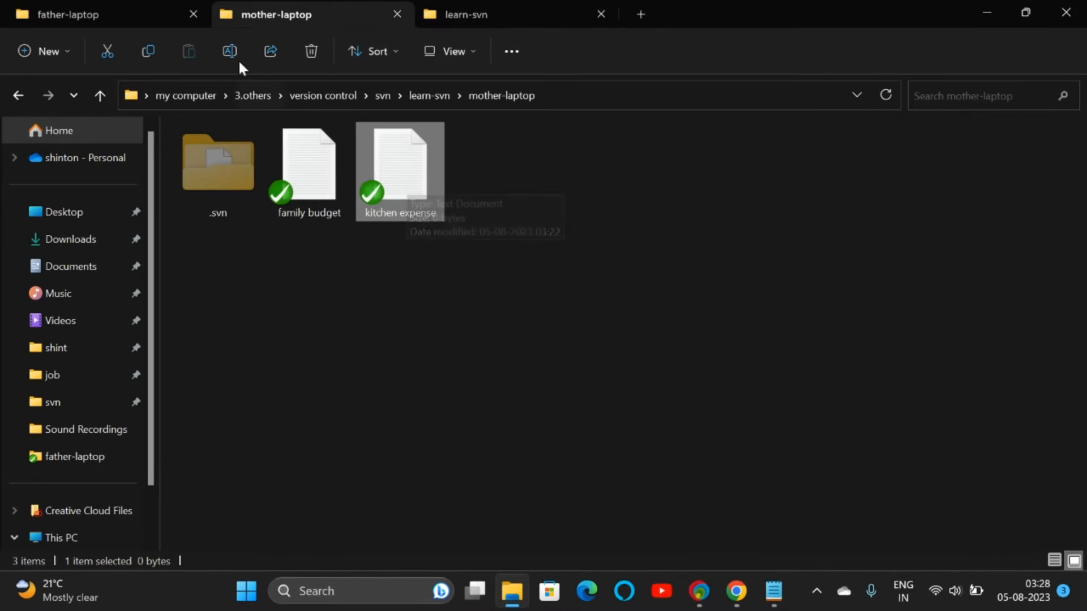
pyautogui.click(137, 21)
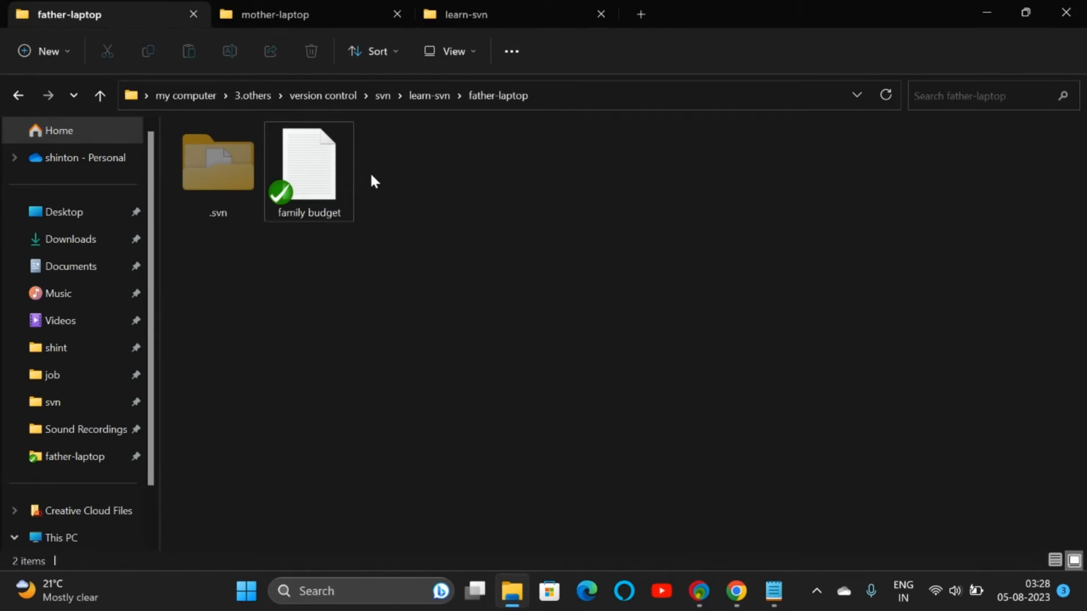
pyautogui.click(480, 21)
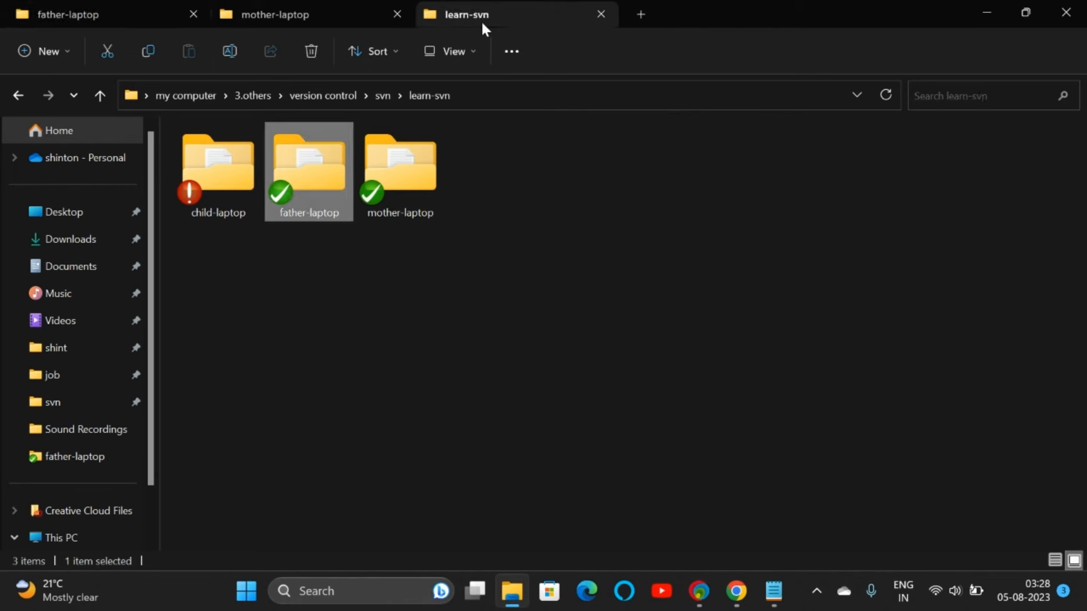
pyautogui.rightClick(301, 175)
pyautogui.click(287, 351)
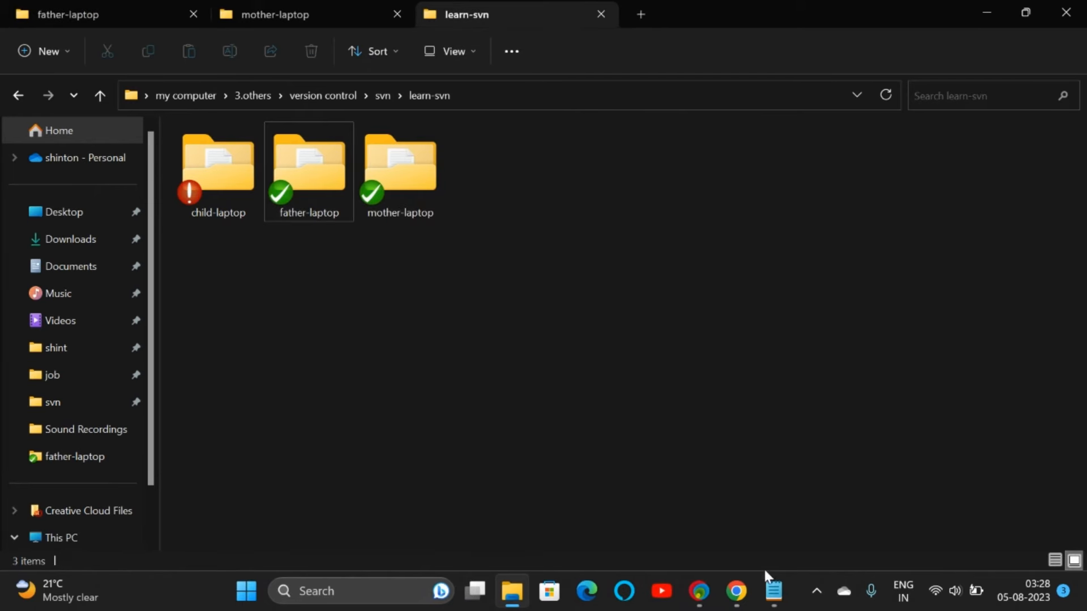
pyautogui.click(736, 591)
pyautogui.click(156, 11)
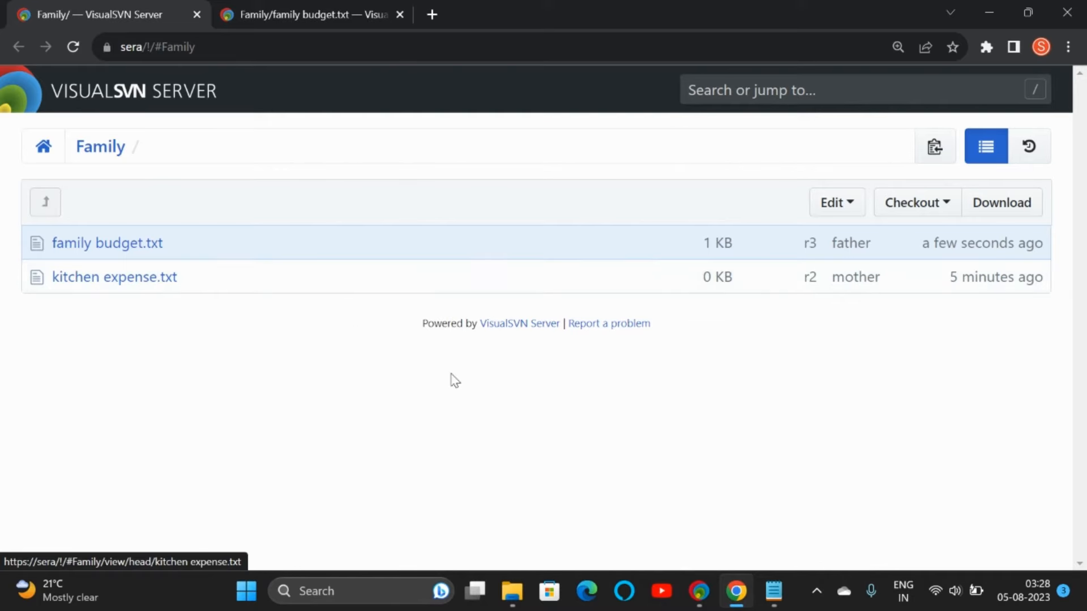
# Step: Update father-laptop to revision 3 with the father's login, adding kitchen expense.txt, then open it
pyautogui.moveTo(697, 593)
pyautogui.moveTo(512, 591)
pyautogui.click(515, 531)
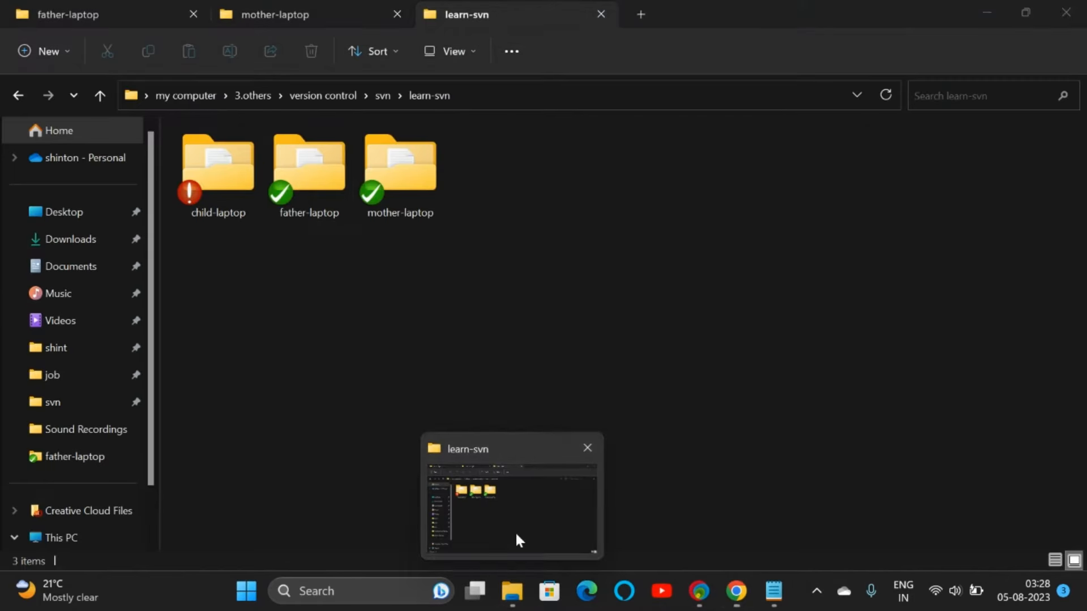
pyautogui.rightClick(320, 172)
pyautogui.moveTo(396, 456)
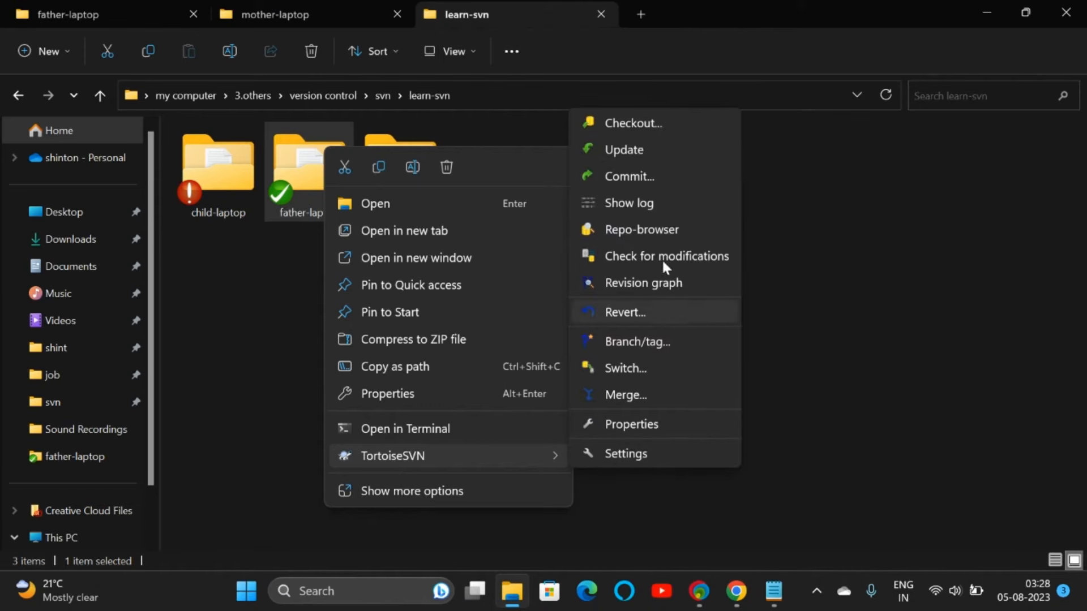
pyautogui.click(641, 149)
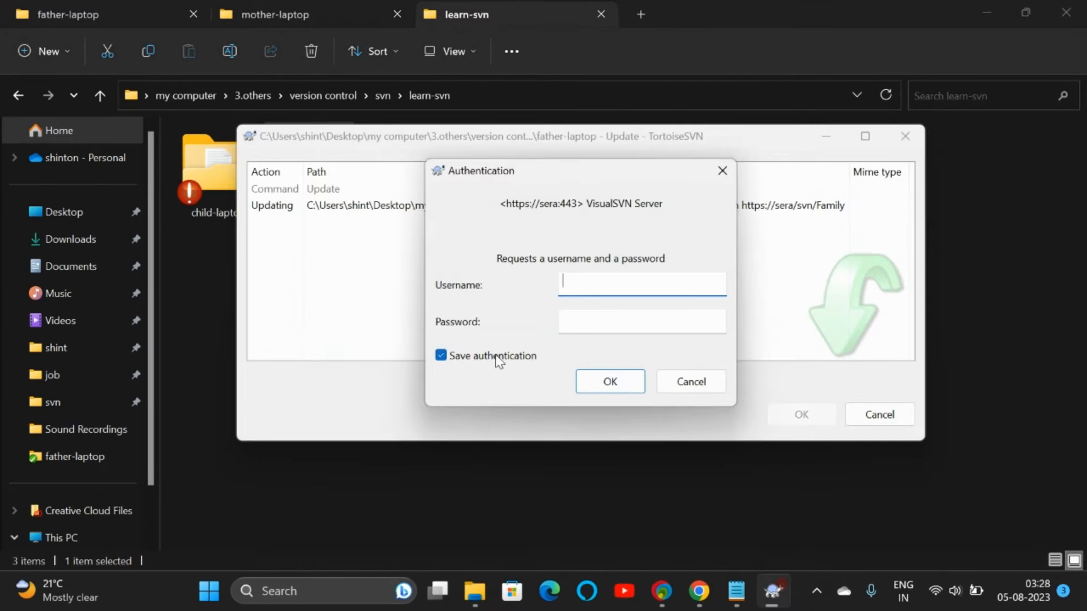
pyautogui.click(441, 355)
pyautogui.click(583, 288)
pyautogui.write('father')
pyautogui.press('Tab')
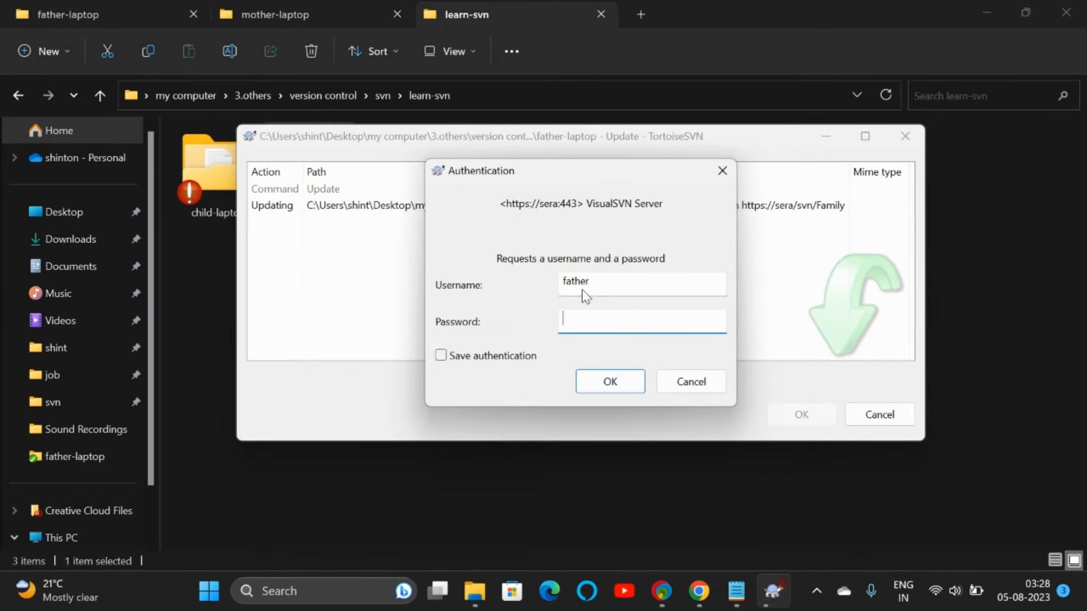
pyautogui.press('Return')
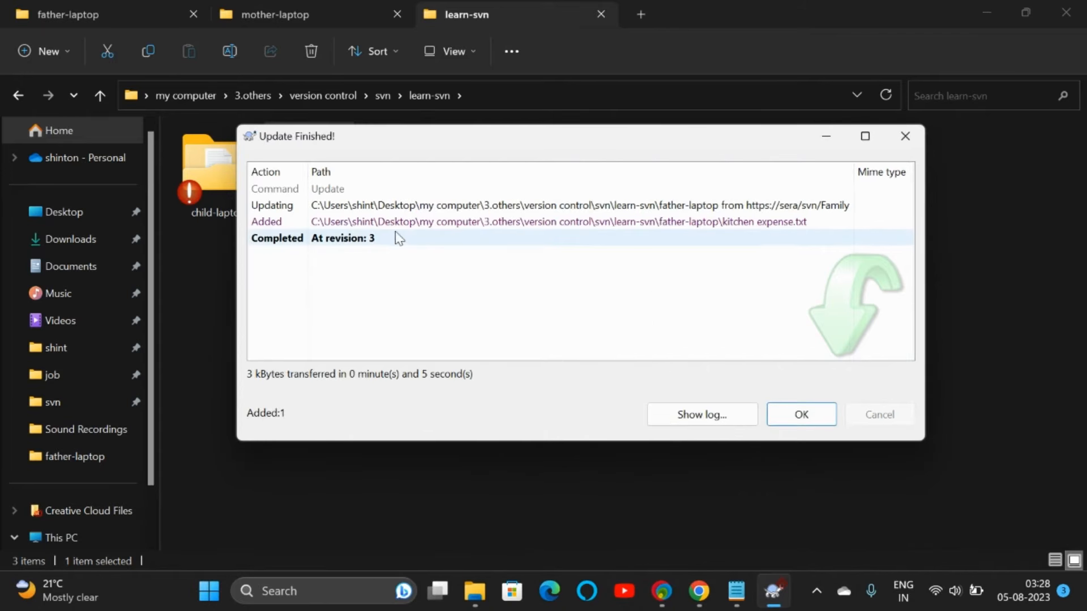
pyautogui.click(798, 418)
pyautogui.doubleClick(320, 194)
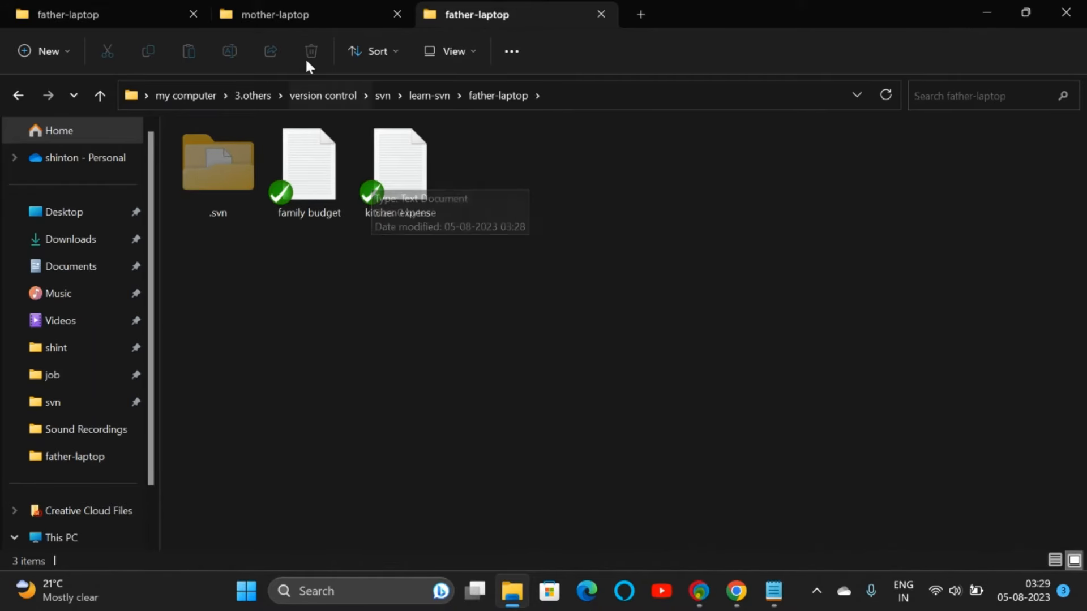
# Step: Move between the mother-laptop, learn-svn and father-laptop folders to reach father-laptop's files
pyautogui.click(304, 15)
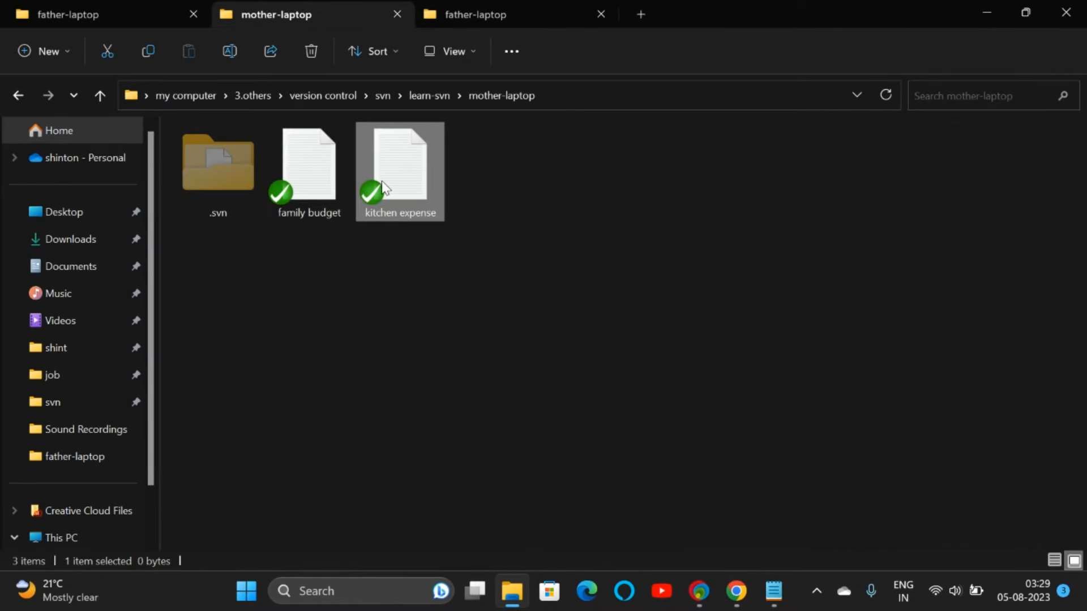
pyautogui.click(736, 591)
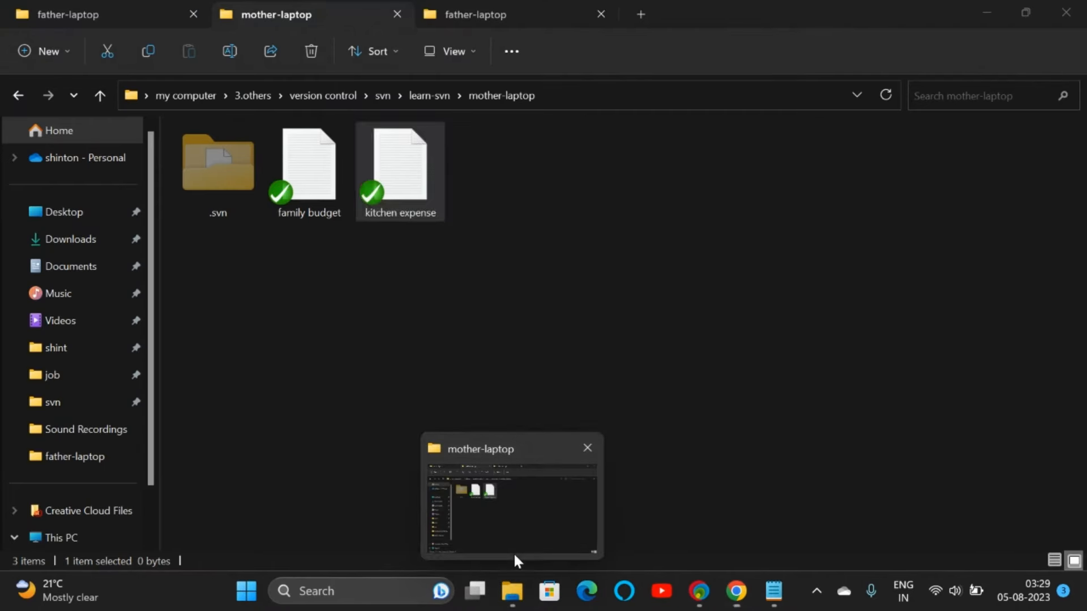
pyautogui.click(514, 552)
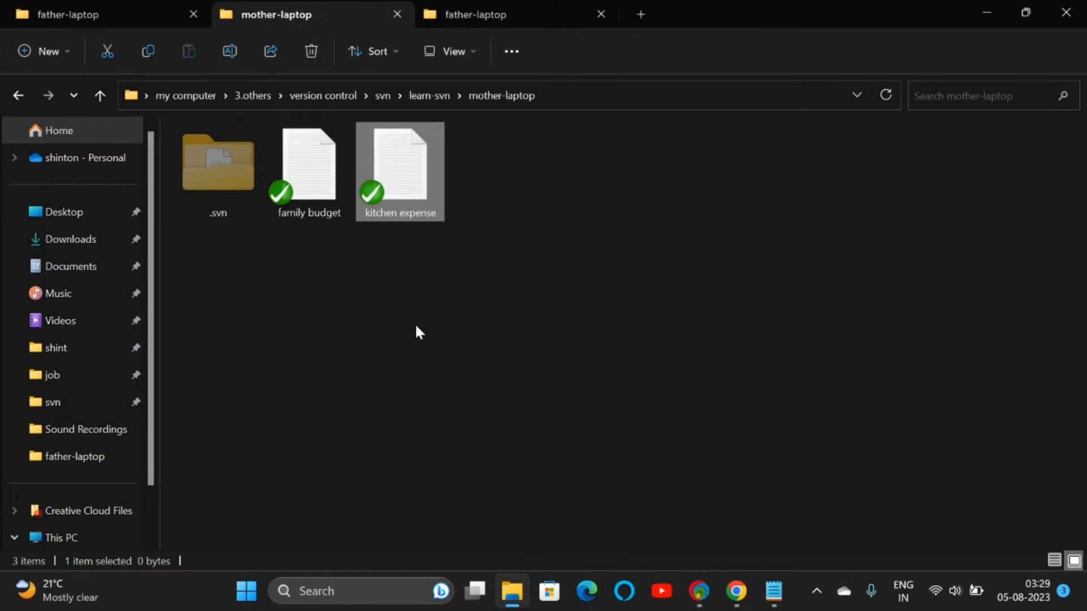
pyautogui.click(484, 16)
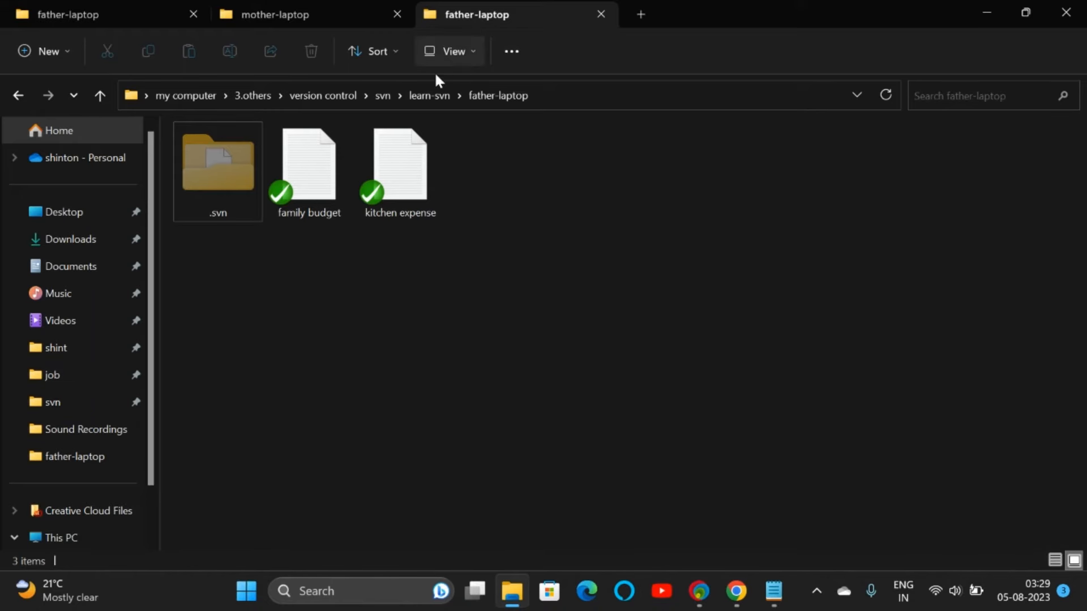
pyautogui.click(430, 95)
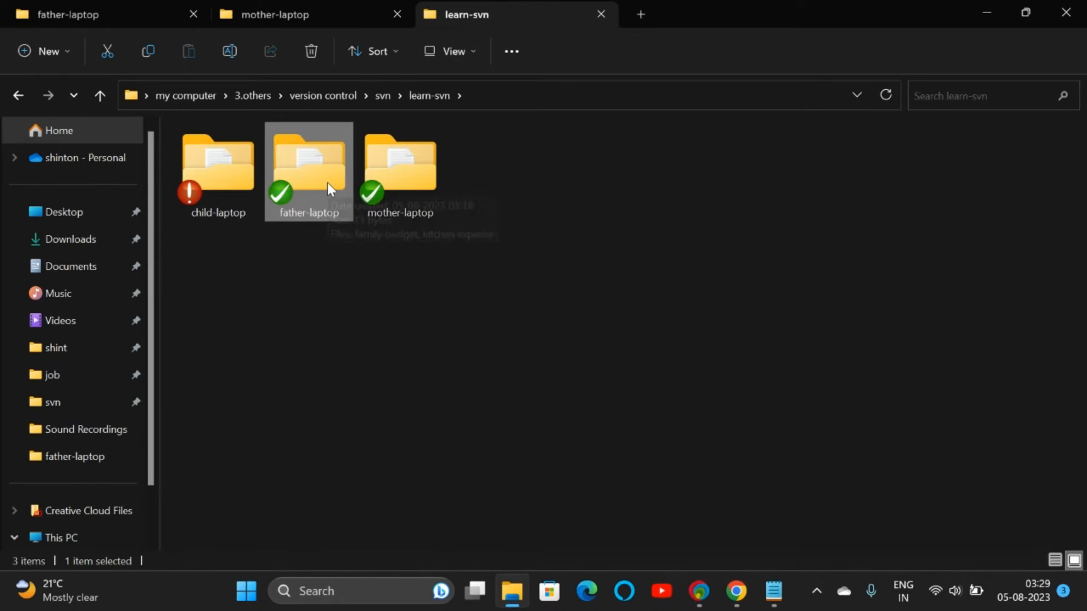
pyautogui.click(139, 15)
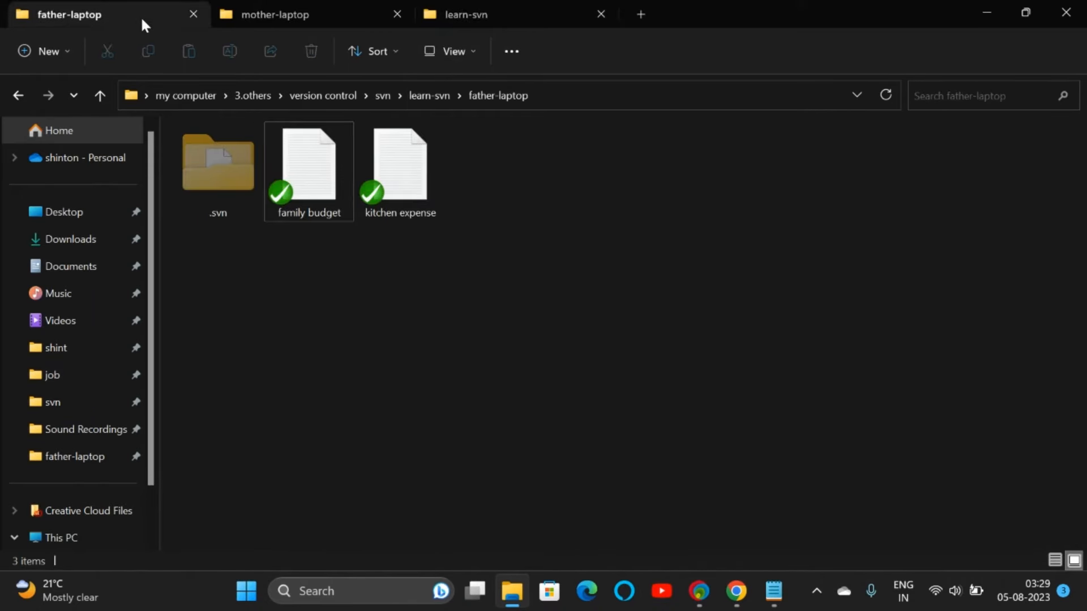
# Step: Open father's family budget (salary -25000) and mother's empty copy, closing both unsaved
pyautogui.doubleClick(318, 178)
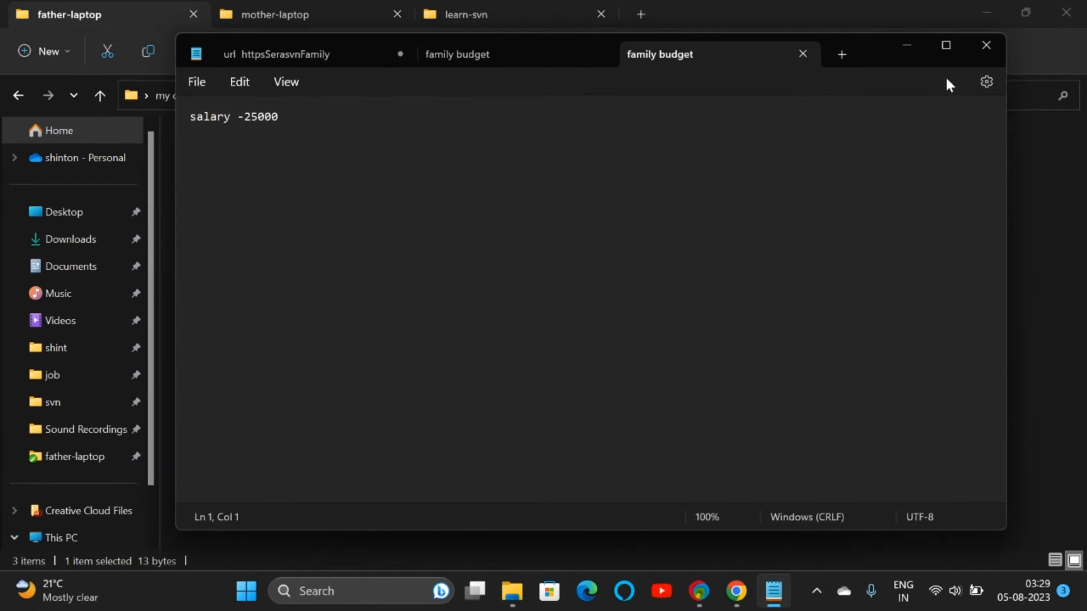
pyautogui.click(986, 45)
pyautogui.click(601, 328)
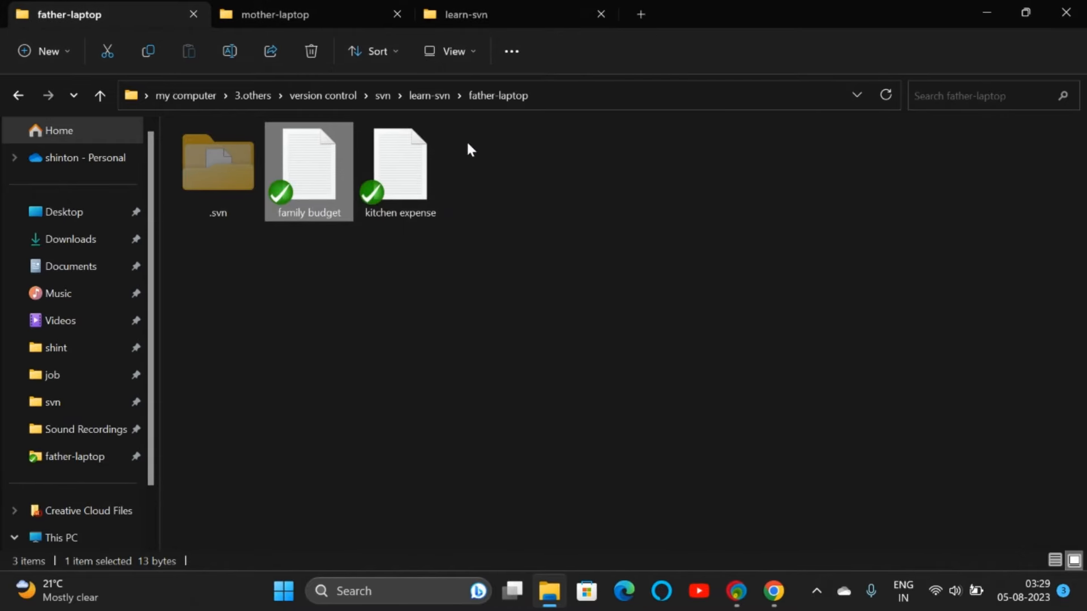
pyautogui.click(320, 19)
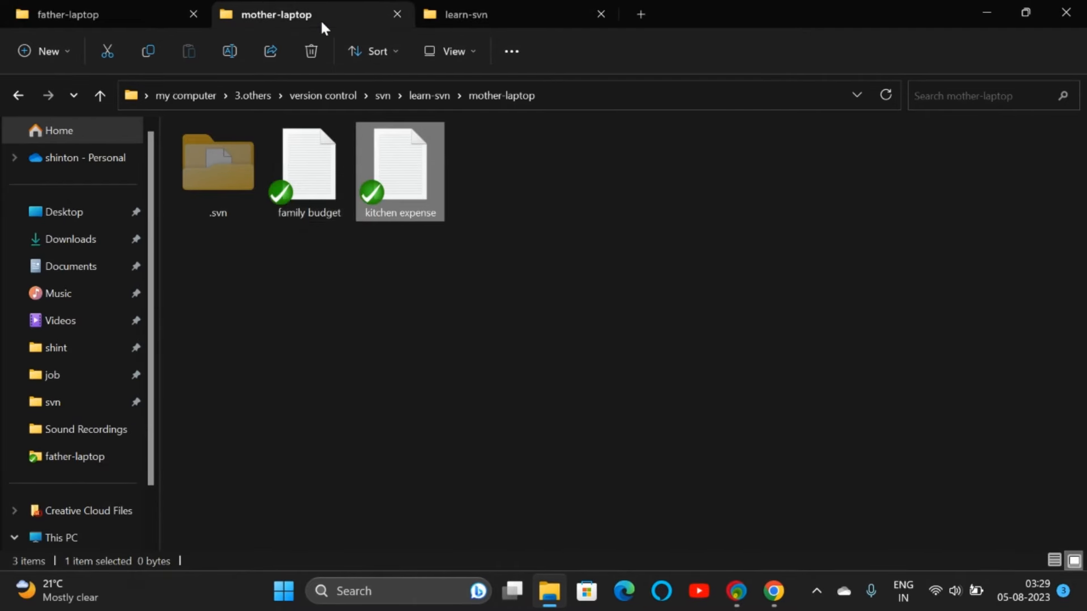
pyautogui.doubleClick(331, 169)
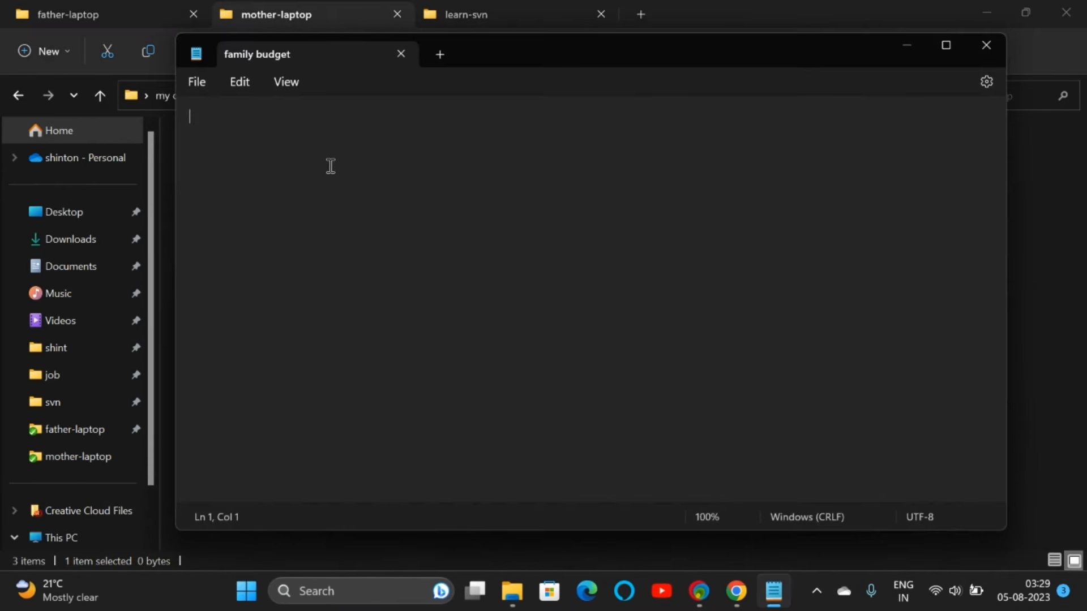
pyautogui.click(980, 47)
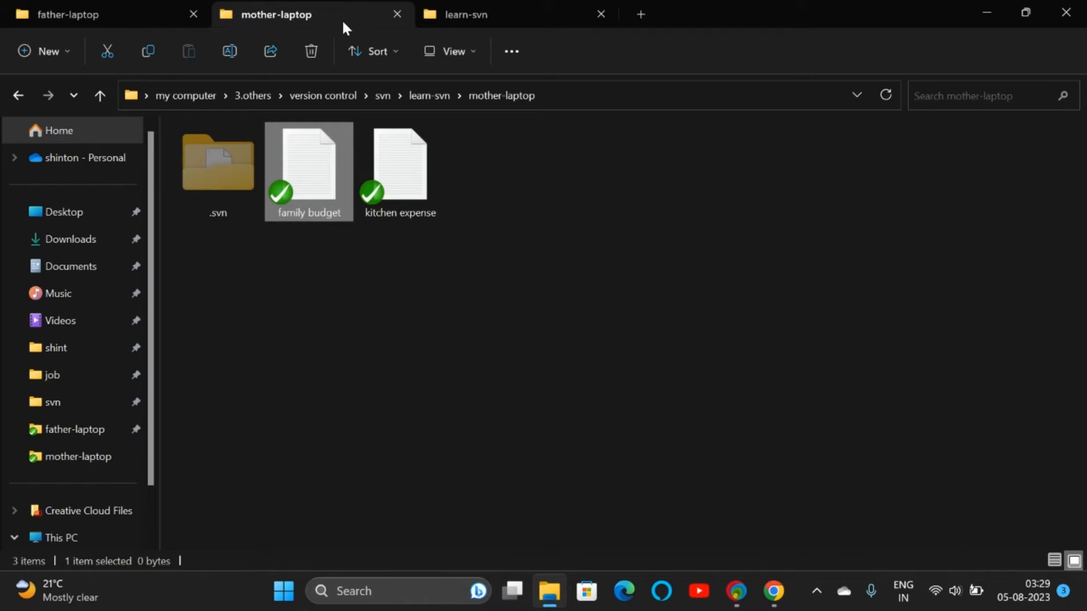
pyautogui.click(501, 21)
pyautogui.moveTo(310, 179)
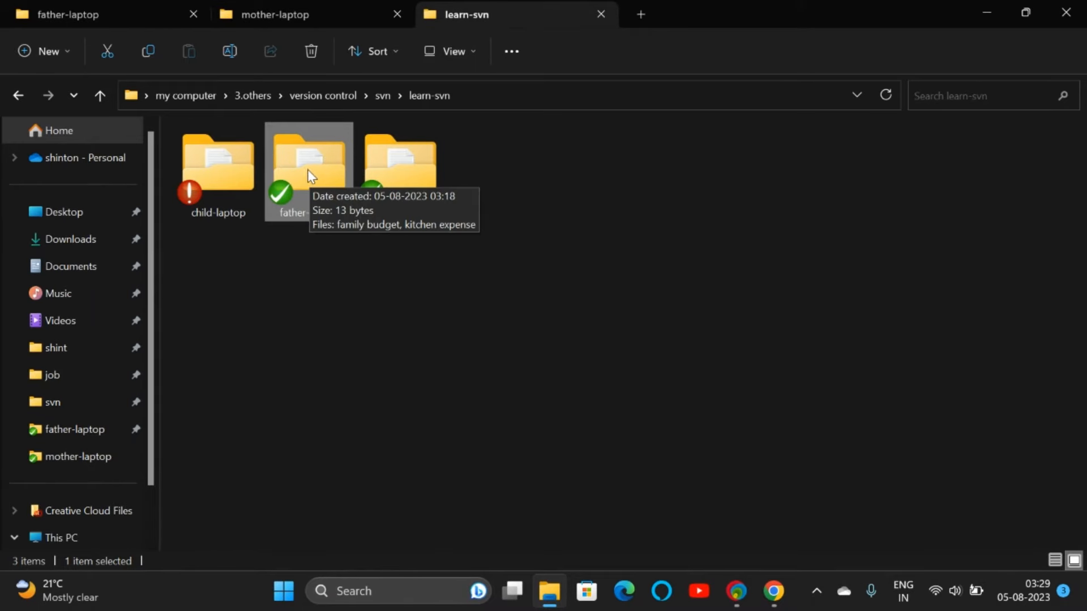
# Step: Show the father-laptop log with the father's credentials, unsaved, listing revisions 1–3
pyautogui.rightClick(307, 169)
pyautogui.moveTo(371, 454)
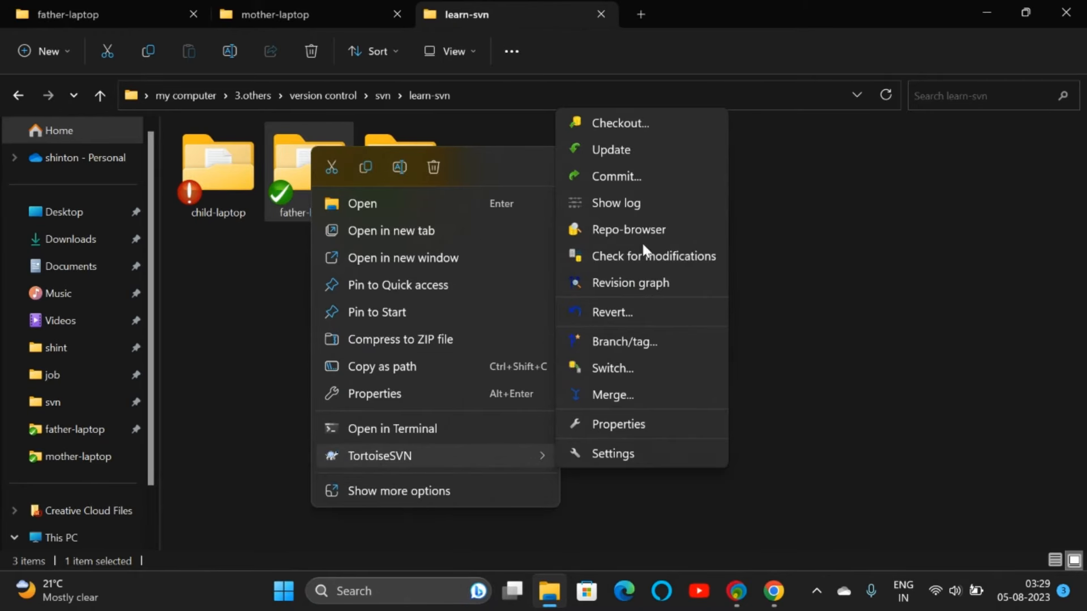
pyautogui.click(624, 202)
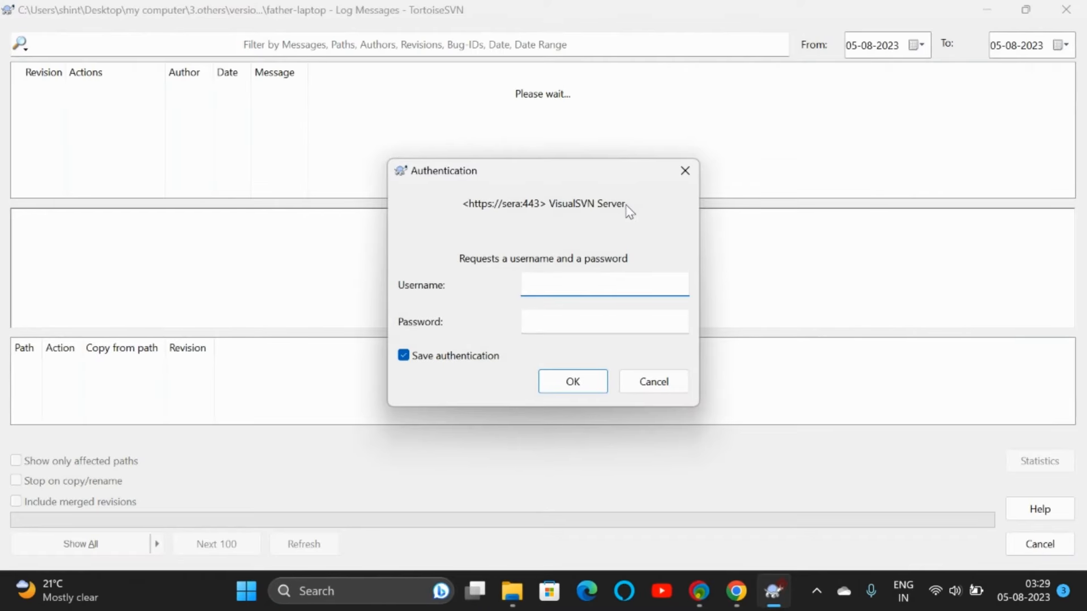
pyautogui.click(449, 356)
pyautogui.click(555, 289)
pyautogui.write('father')
pyautogui.press('Tab')
pyautogui.press('Return')
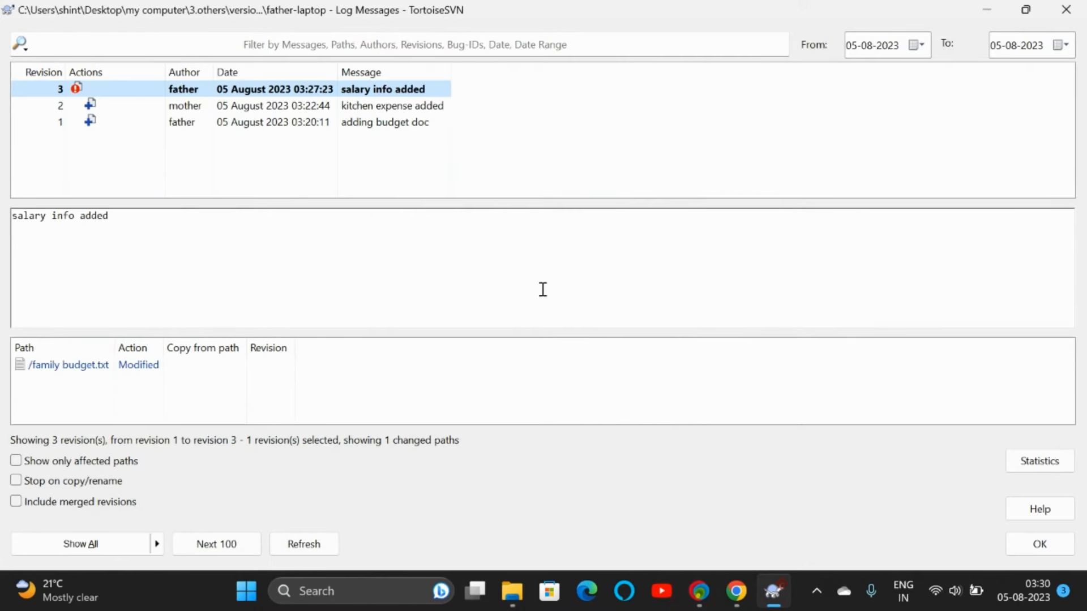
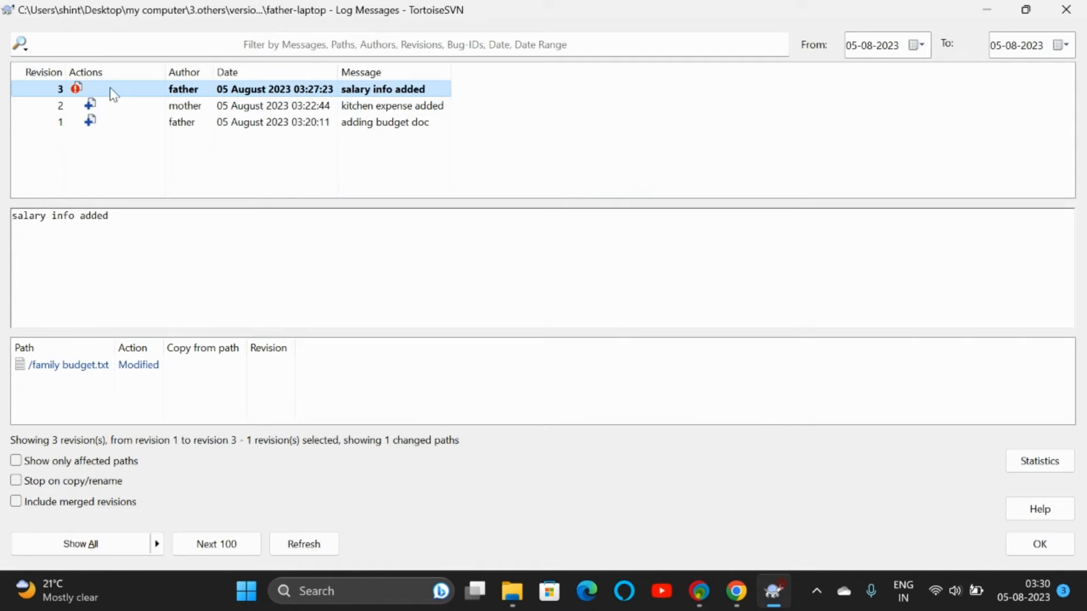
# Step: Minimize the father-laptop log and select the mother-laptop folder in Explorer
pyautogui.click(987, 10)
pyautogui.click(427, 176)
# Step: Show the mother-laptop log as user mother, unsaved, and select revision 2 (kitchen expense added)
pyautogui.rightClick(427, 176)
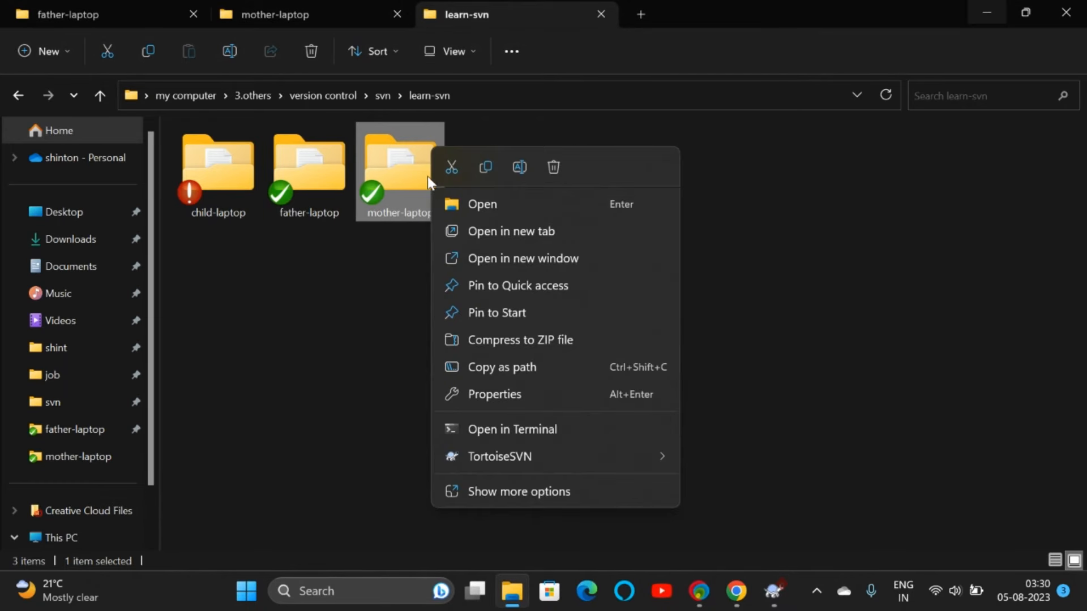
pyautogui.moveTo(475, 456)
pyautogui.click(750, 204)
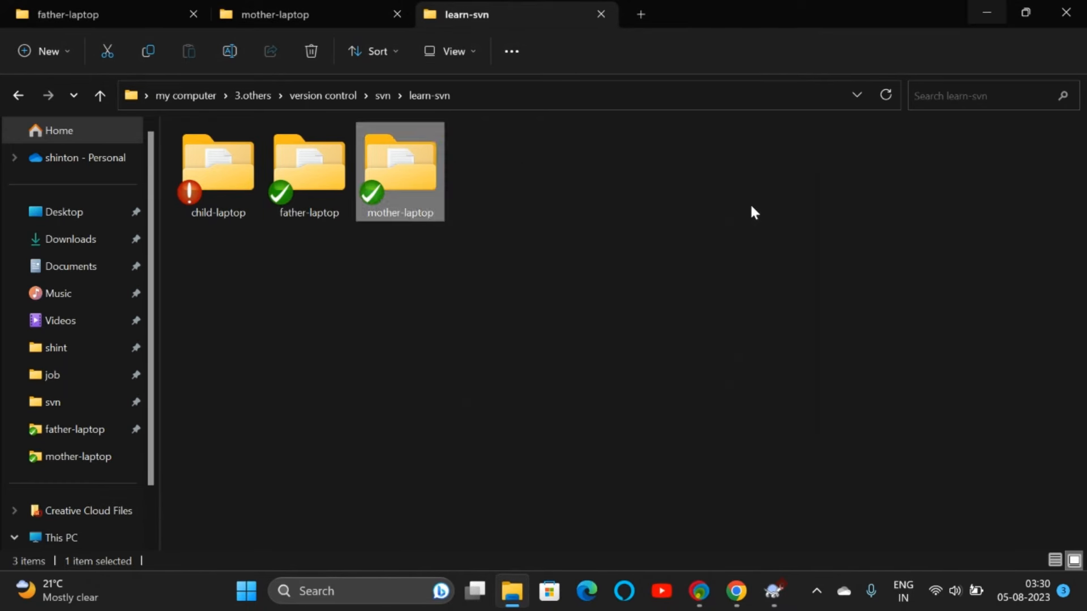
pyautogui.click(474, 357)
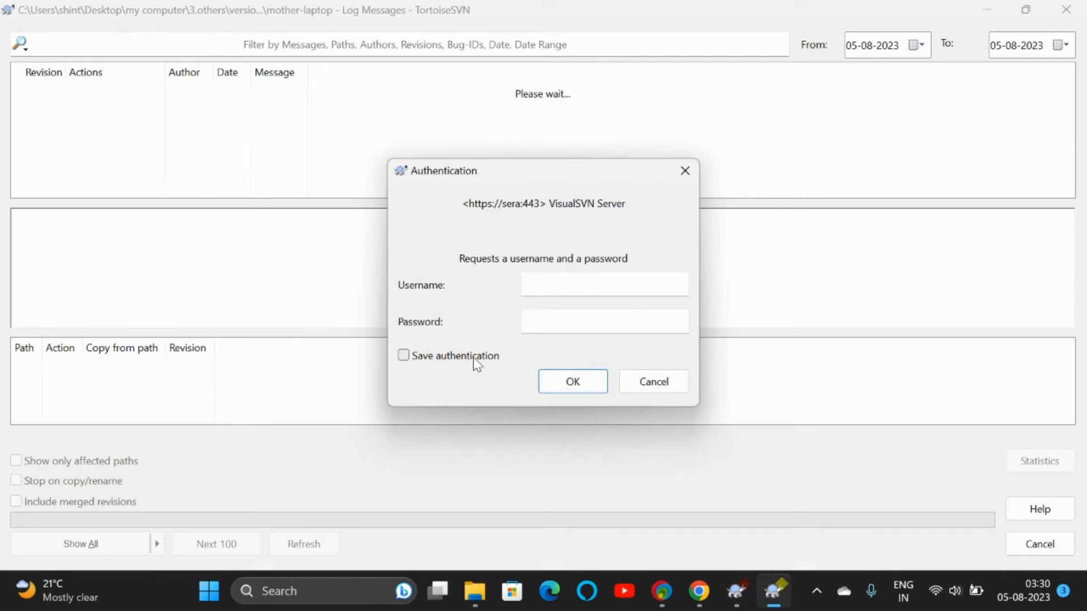
pyautogui.click(563, 281)
pyautogui.write('mother')
pyautogui.press('Tab')
pyautogui.write('*******')
pyautogui.press('Return')
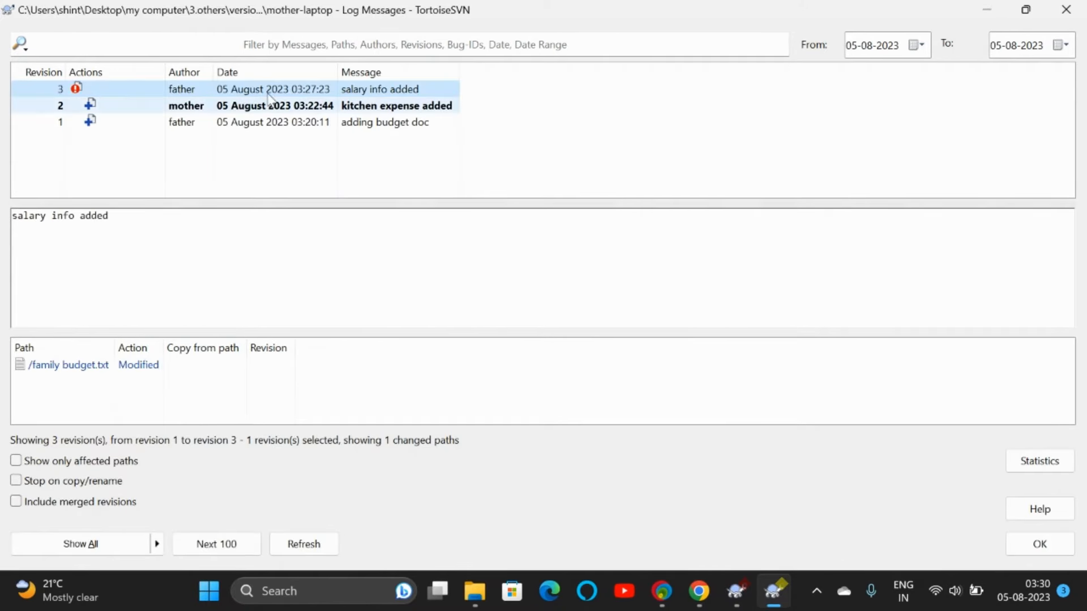
pyautogui.click(62, 108)
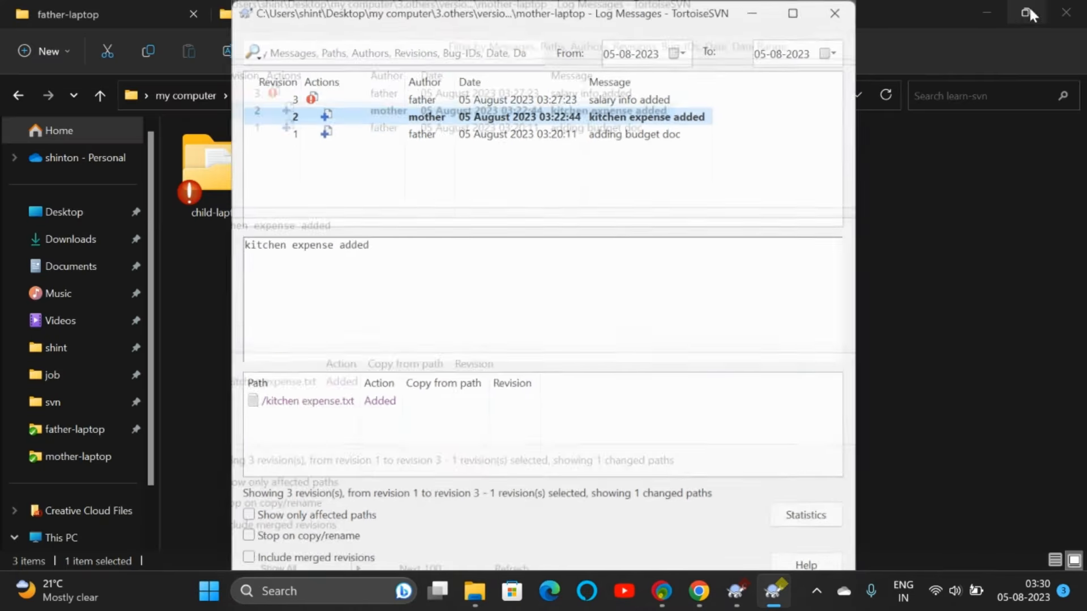
# Step: Snap the father-laptop log left and mother-laptop log right, then view revision 3
pyautogui.click(1026, 10)
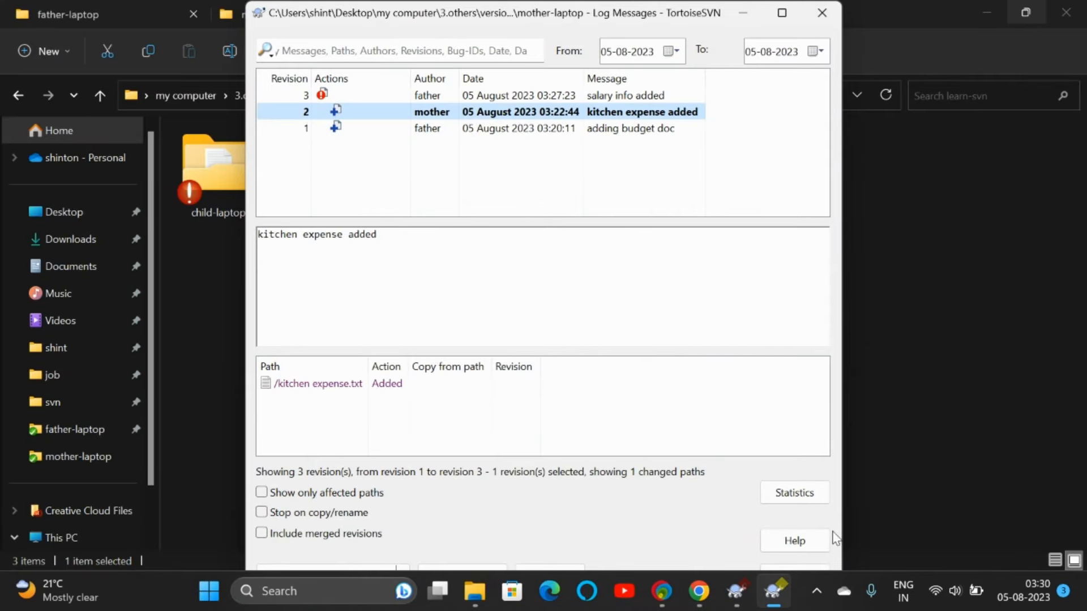
pyautogui.click(751, 583)
pyautogui.click(1025, 11)
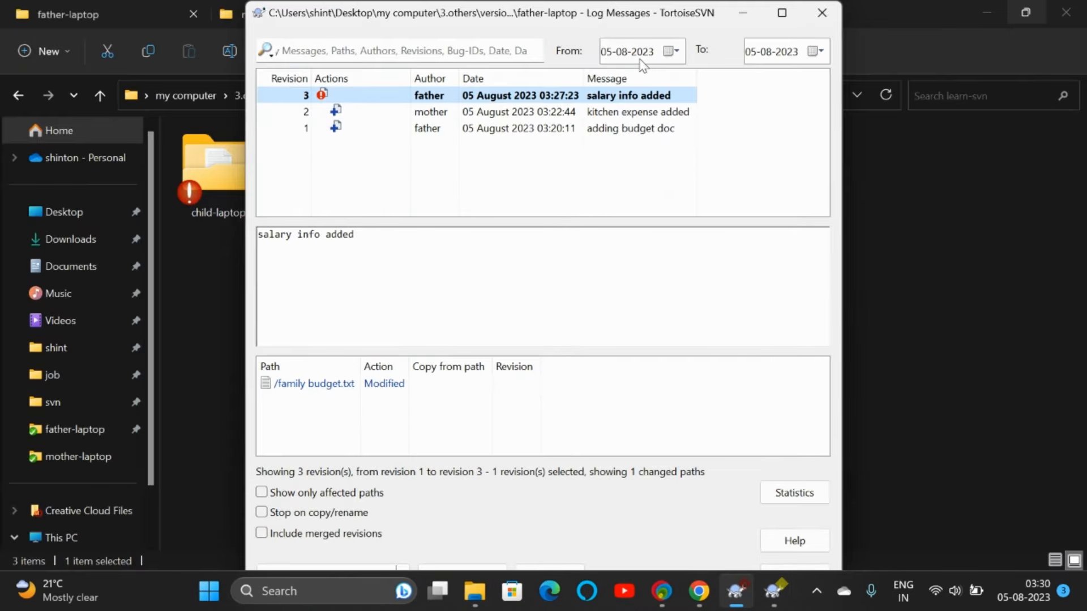
pyautogui.moveTo(643, 13); pyautogui.dragTo(336, 12)
pyautogui.moveTo(594, 20); pyautogui.dragTo(888, 31)
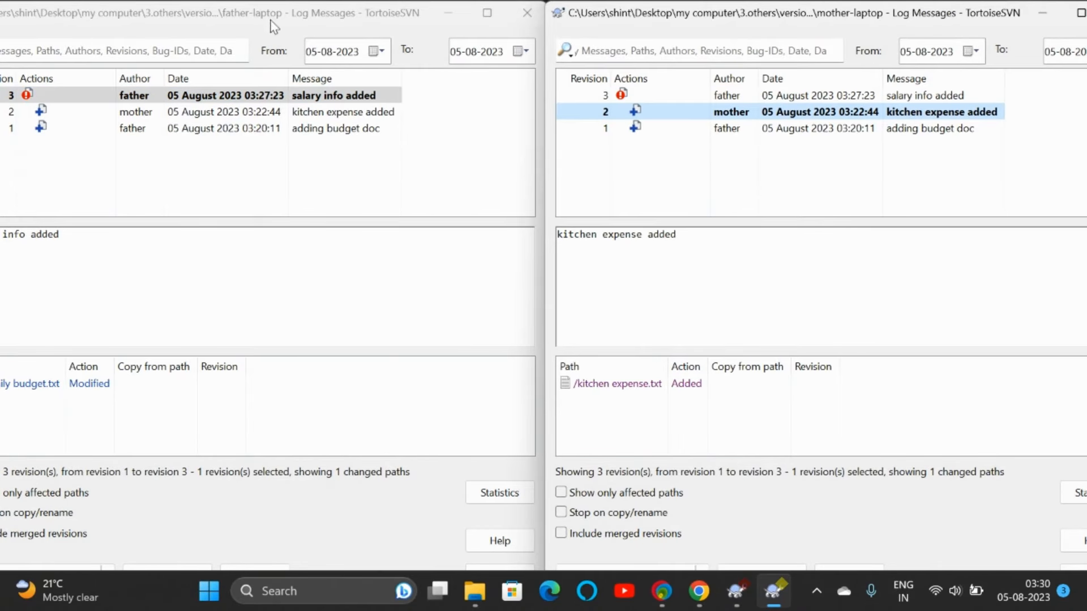
pyautogui.click(71, 95)
# Step: Close both logs, briefly reopen the mother-laptop log to view revision 2, then close it
pyautogui.click(527, 13)
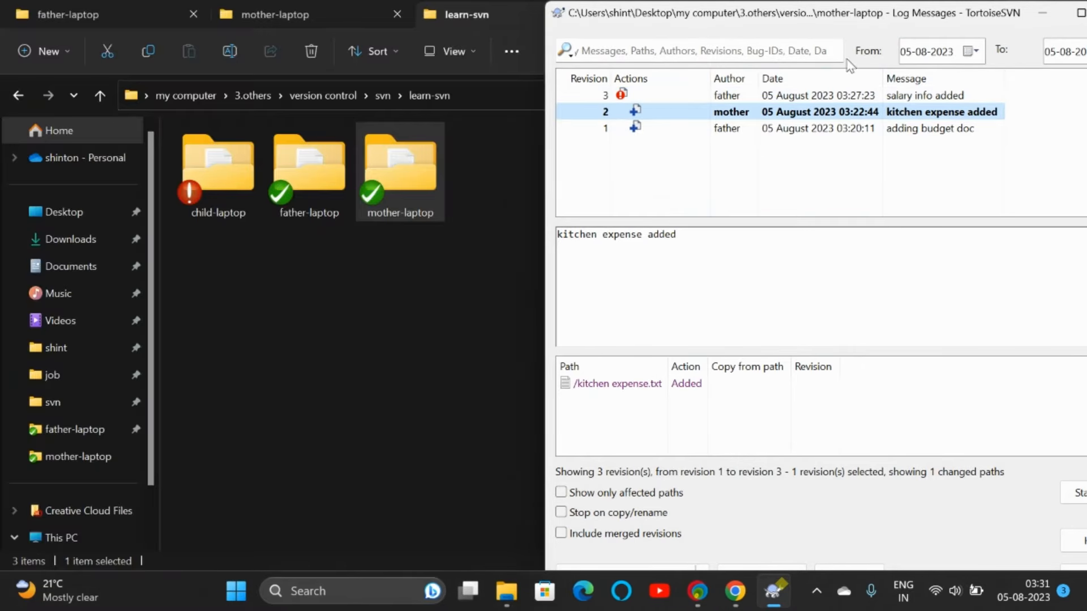
pyautogui.click(998, 33)
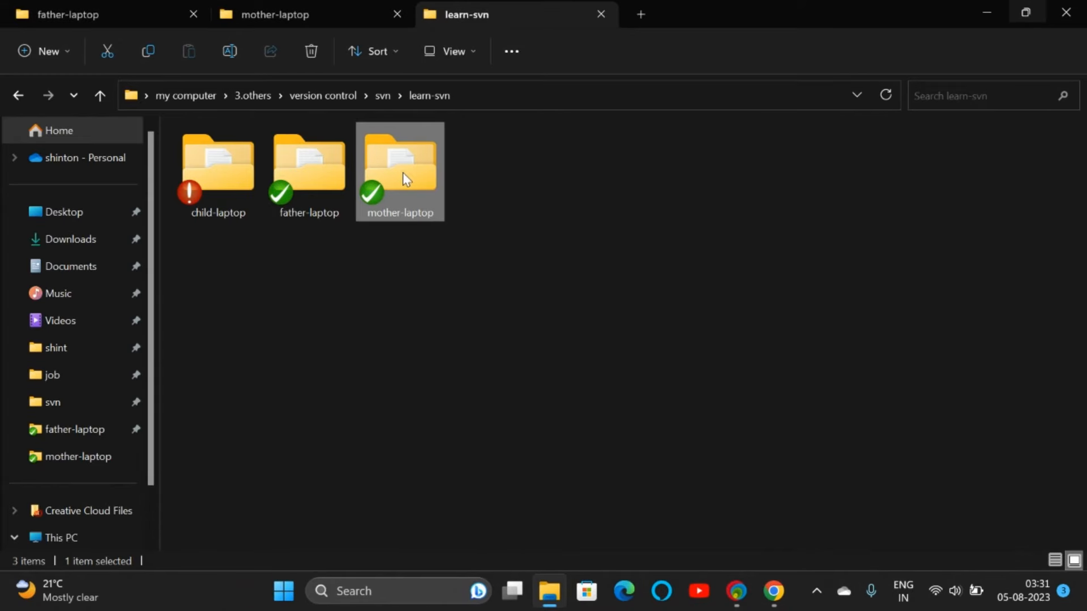
pyautogui.rightClick(403, 172)
pyautogui.moveTo(484, 459)
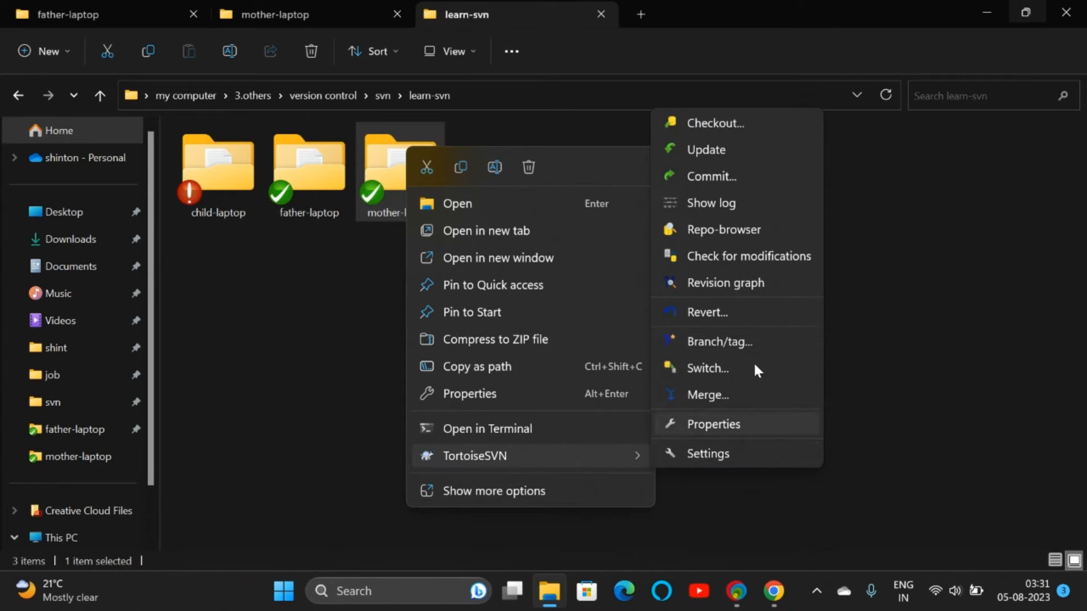
pyautogui.click(726, 203)
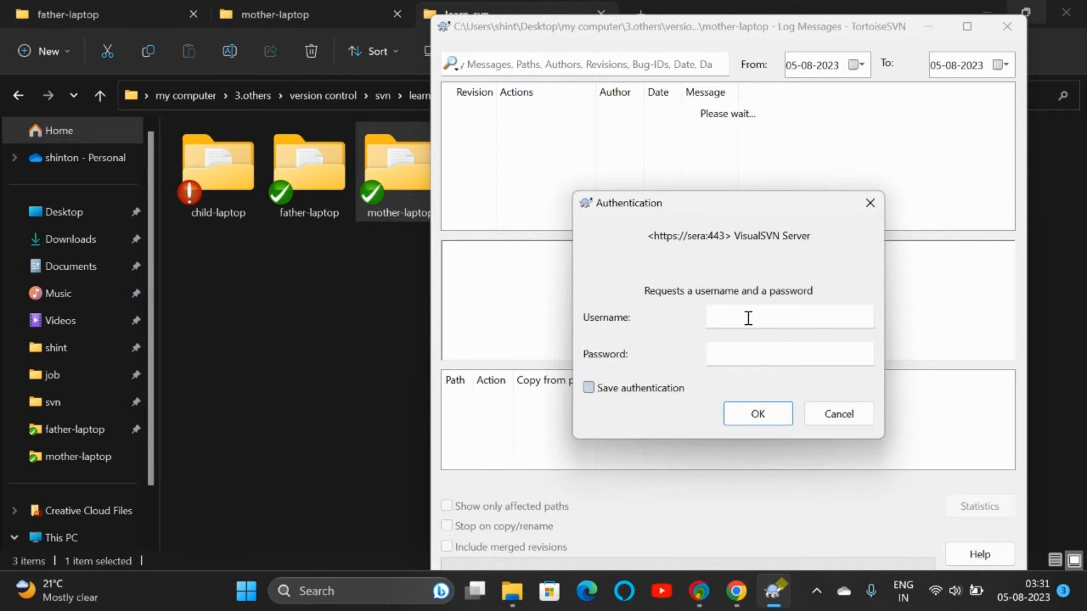
pyautogui.write('mother')
pyautogui.press('Tab')
pyautogui.write('•')
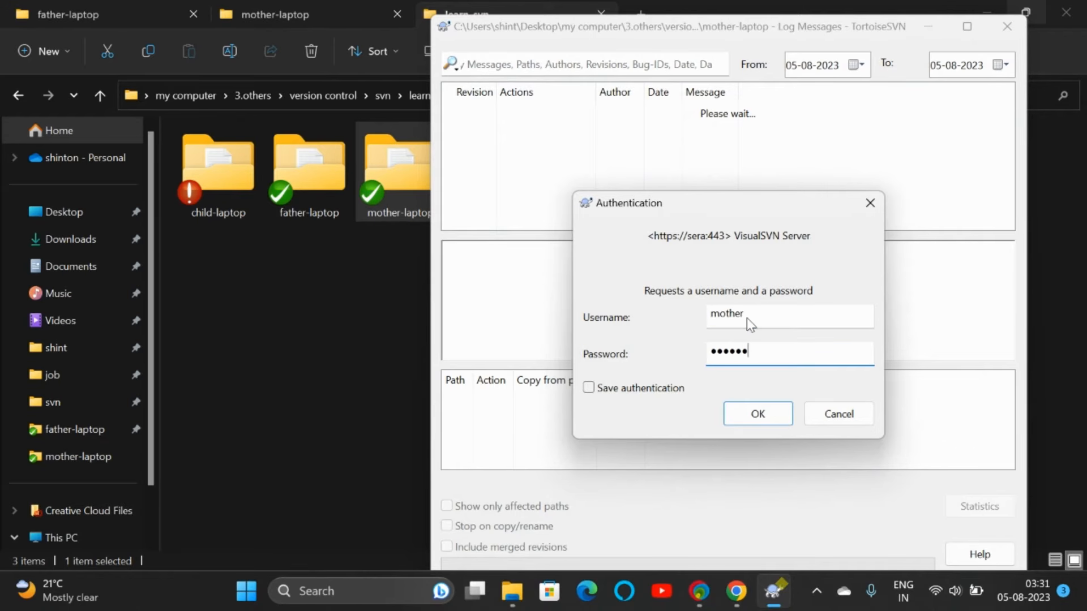
pyautogui.write('•••••')
pyautogui.press('Return')
pyautogui.click(651, 127)
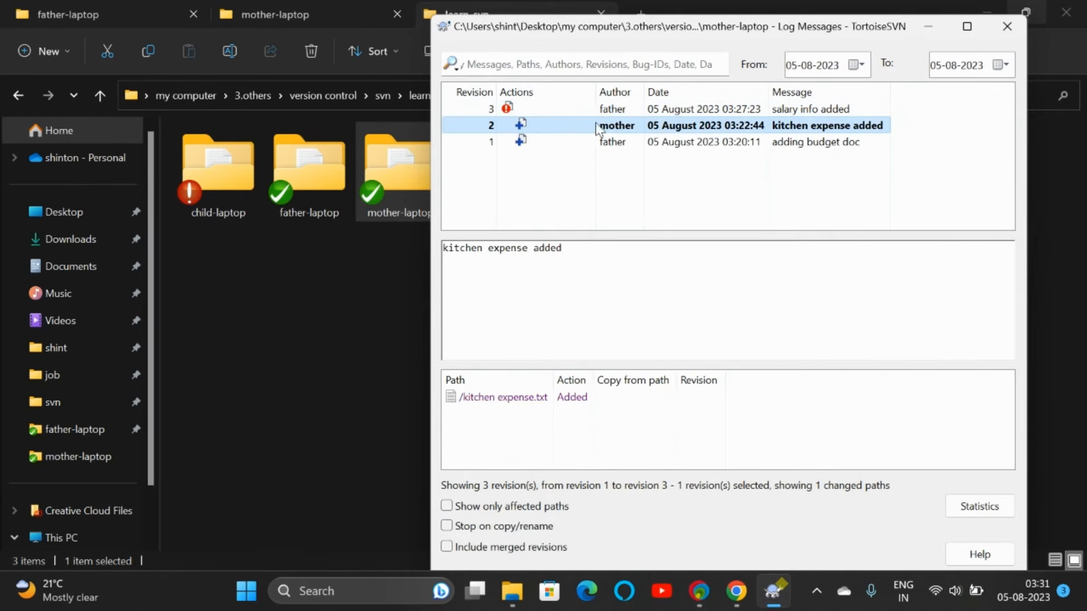
pyautogui.click(1006, 27)
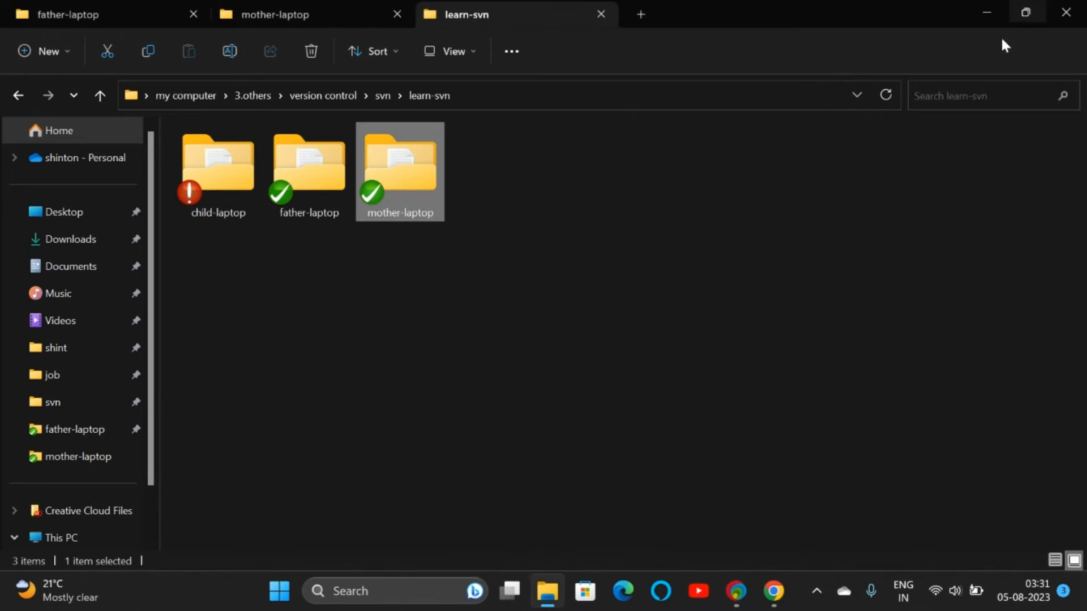
# Step: Update the mother-laptop working copy as user mother without saving the credentials
pyautogui.rightClick(389, 175)
pyautogui.moveTo(460, 453)
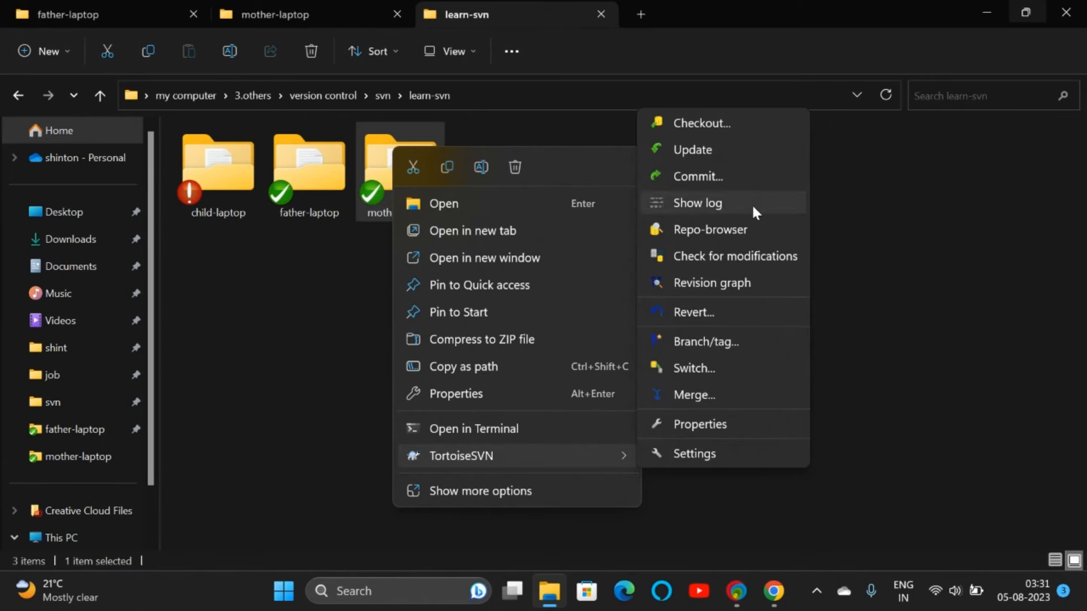
pyautogui.click(715, 161)
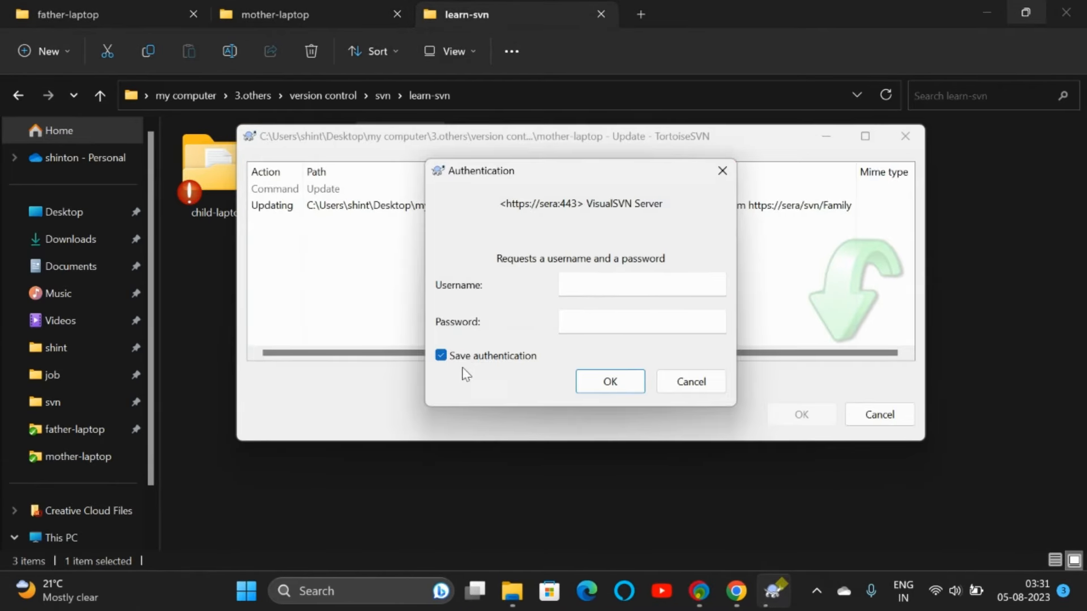
pyautogui.click(441, 356)
pyautogui.click(442, 356)
pyautogui.click(577, 287)
pyautogui.click(445, 357)
pyautogui.click(597, 279)
pyautogui.write('mother')
pyautogui.press('Tab')
pyautogui.write('m')
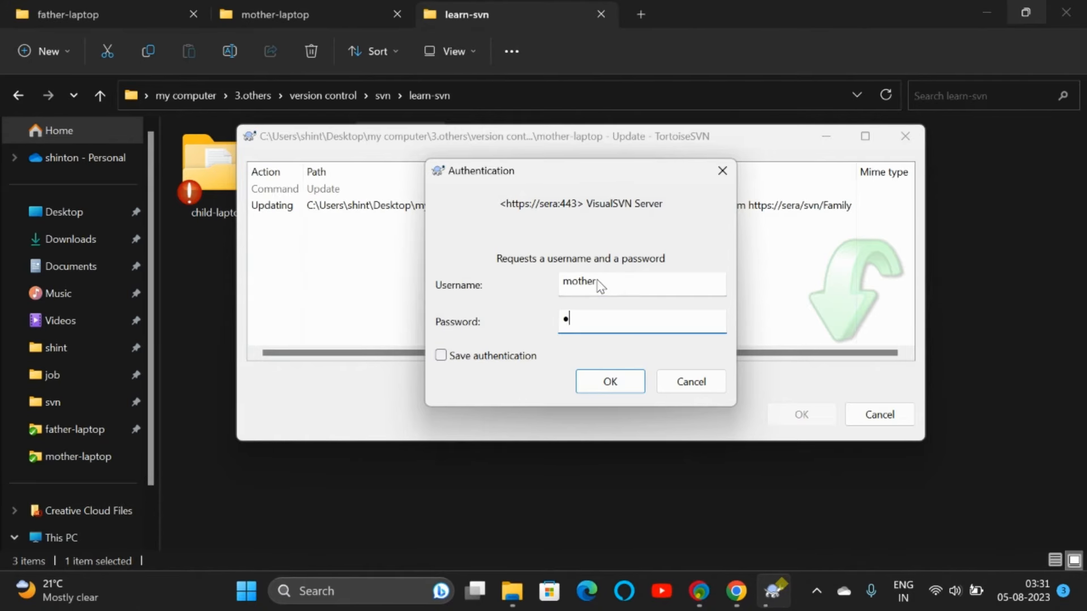
pyautogui.press('Return')
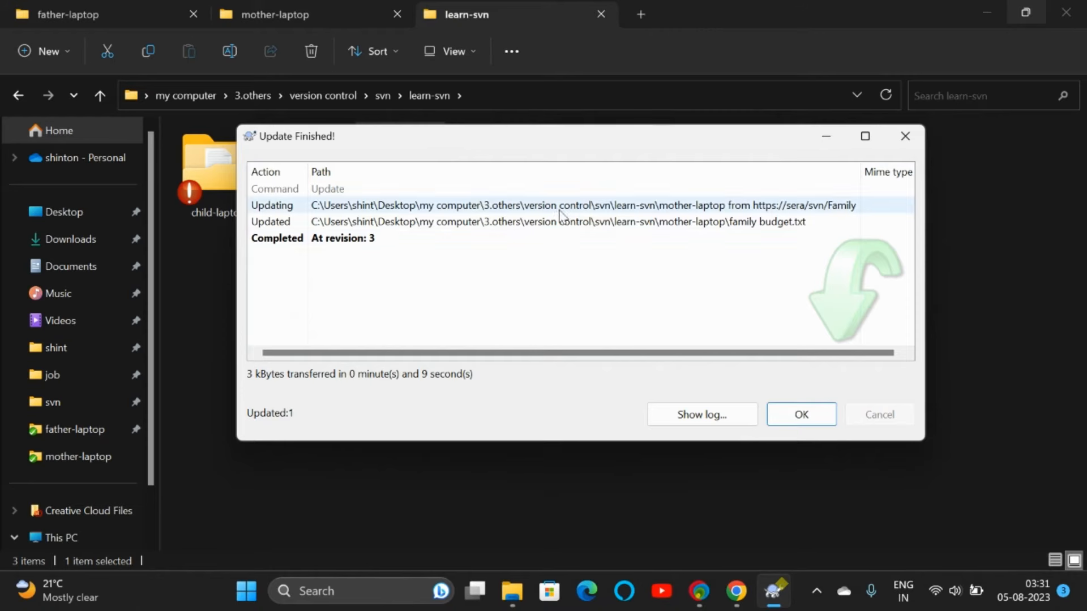
pyautogui.click(800, 422)
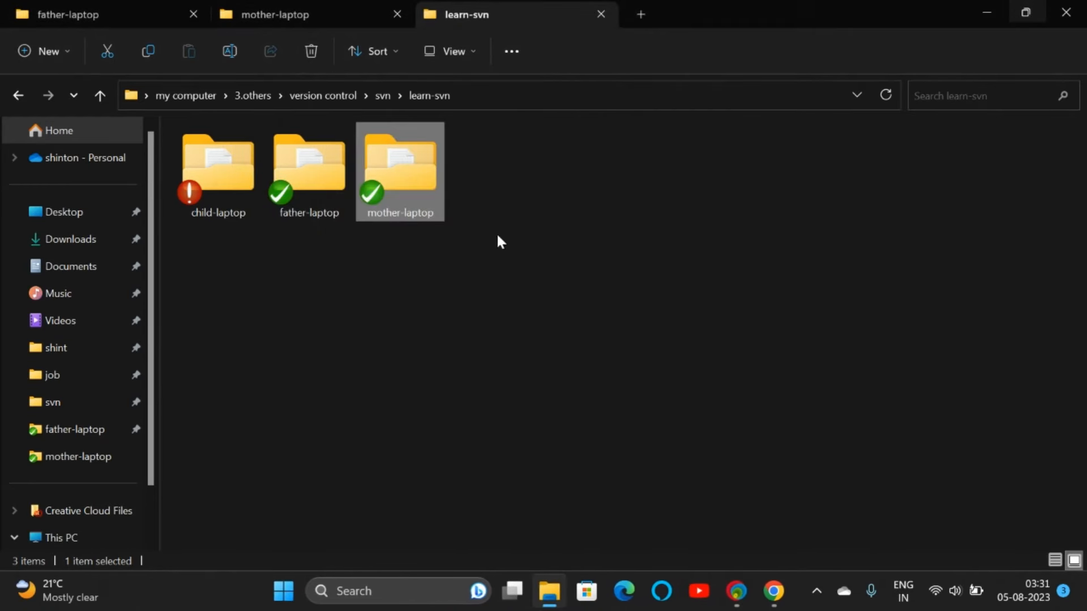
pyautogui.rightClick(418, 181)
pyautogui.moveTo(490, 450)
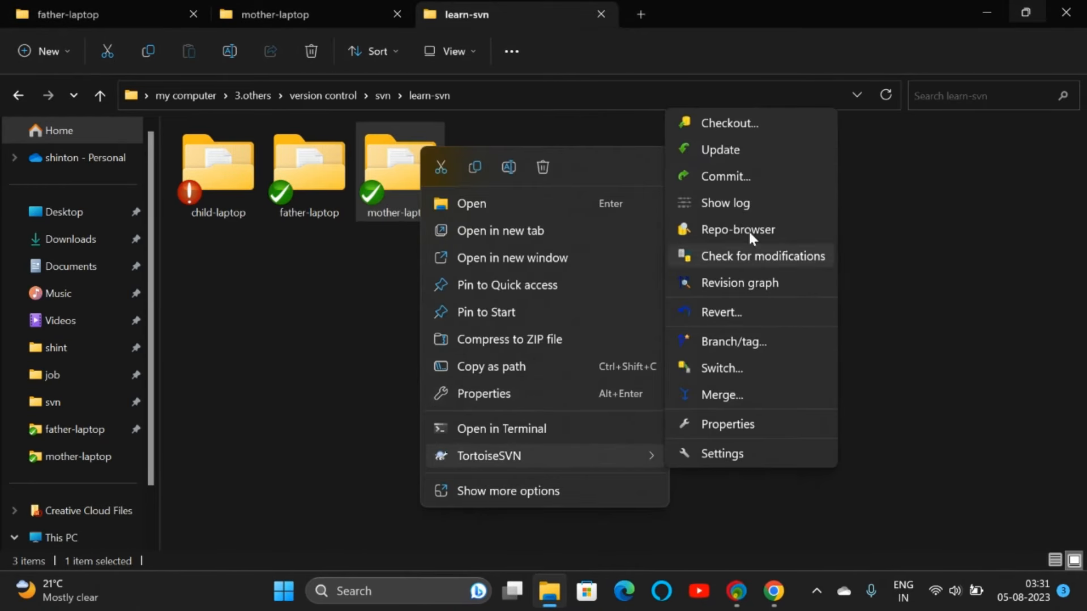
pyautogui.click(737, 196)
pyautogui.click(588, 387)
pyautogui.click(786, 315)
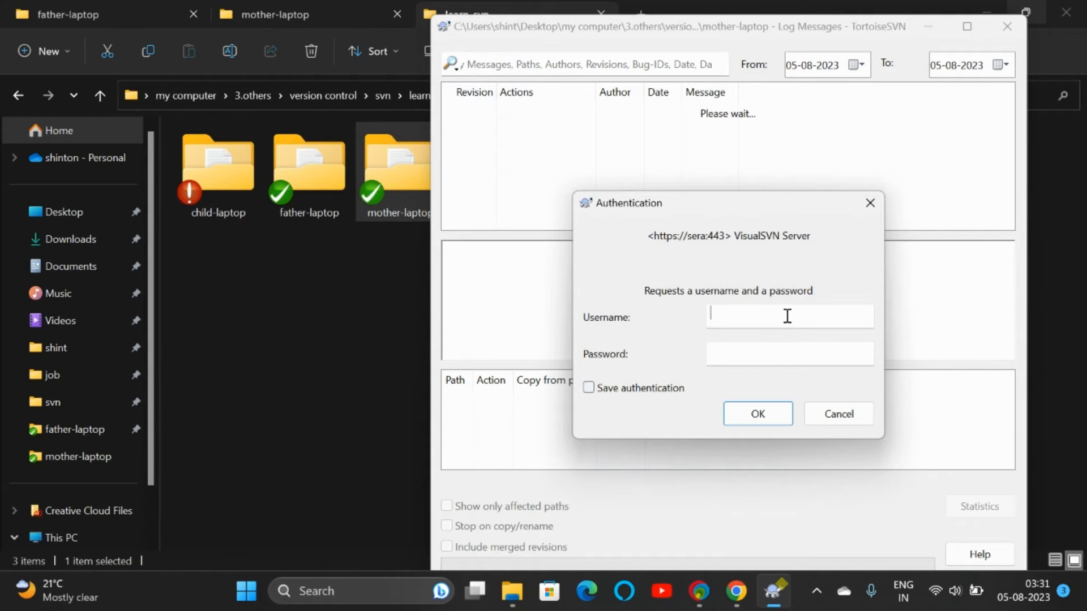
pyautogui.write('motherm')
pyautogui.press('BackSpace')
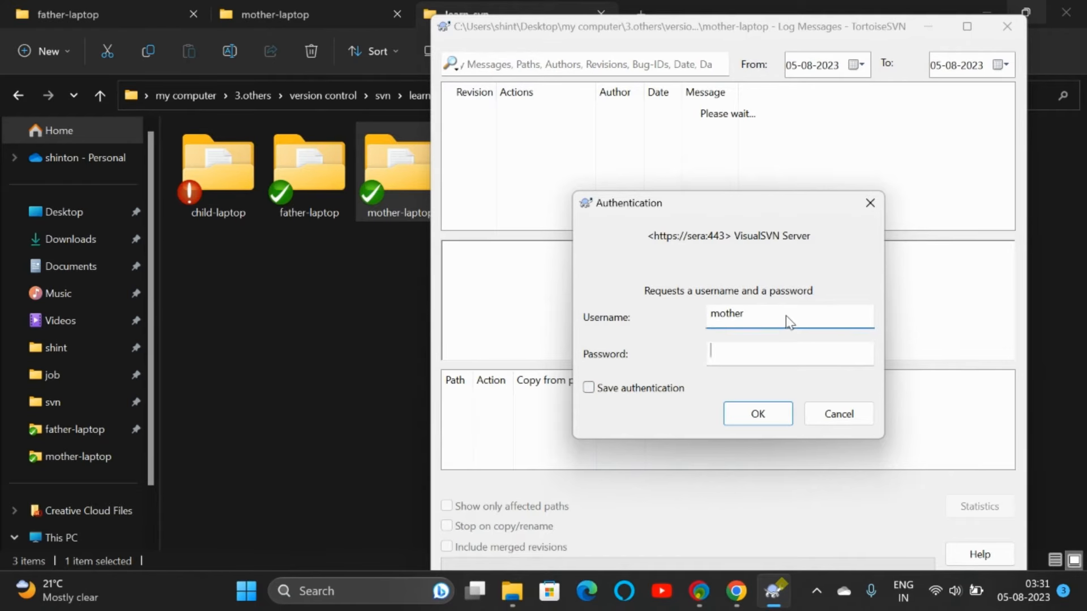
pyautogui.press('Tab')
pyautogui.write('mother')
pyautogui.press('Return')
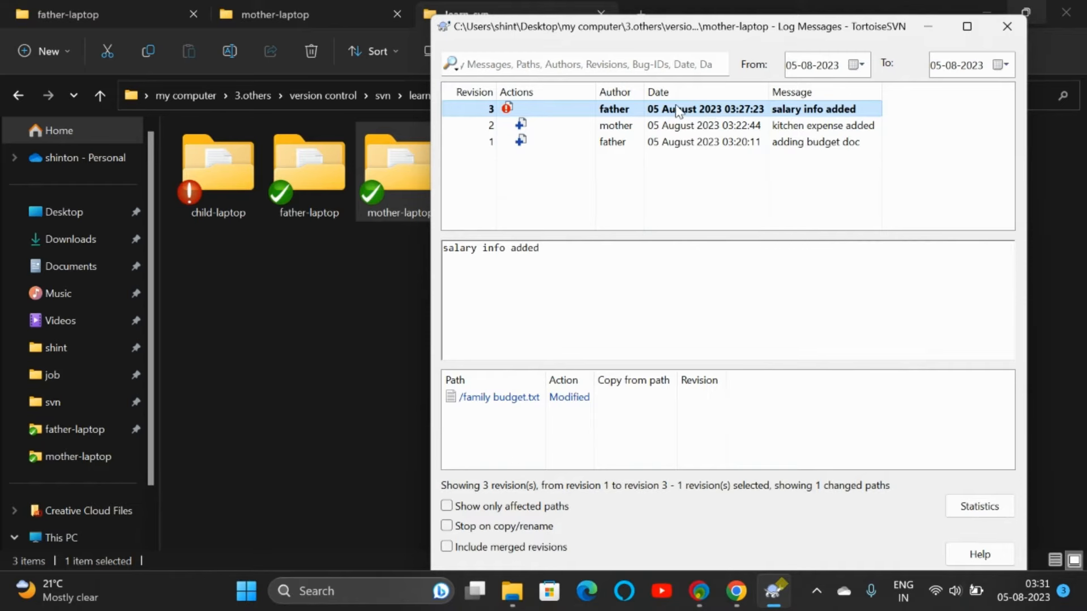
pyautogui.click(1008, 26)
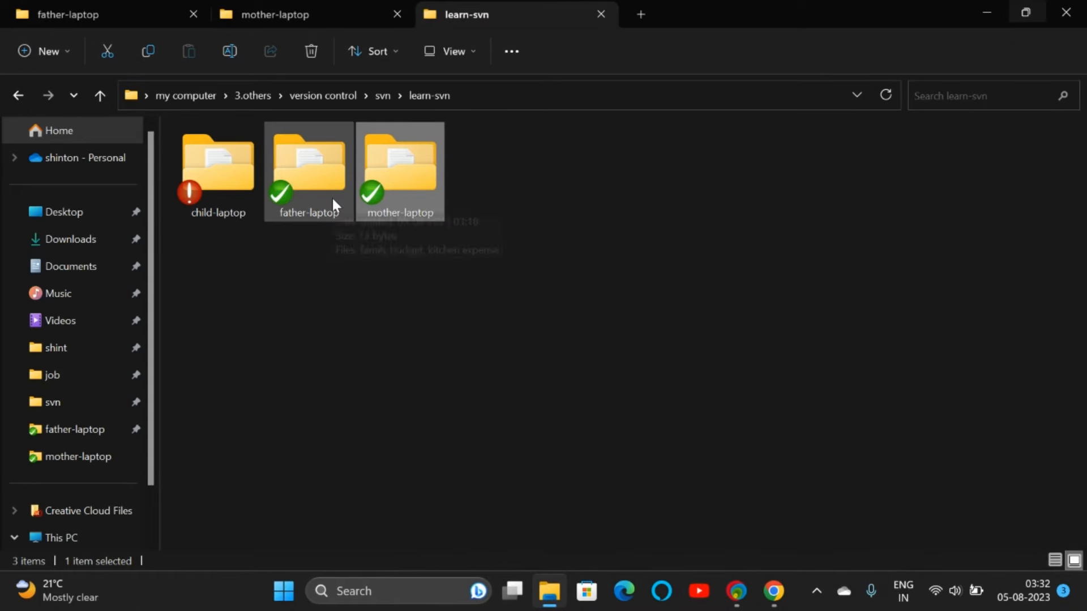
# Step: Change father-laptop's kitchen expense file to read '500 only', save it and close Notepad
pyautogui.click(332, 198)
pyautogui.doubleClick(328, 179)
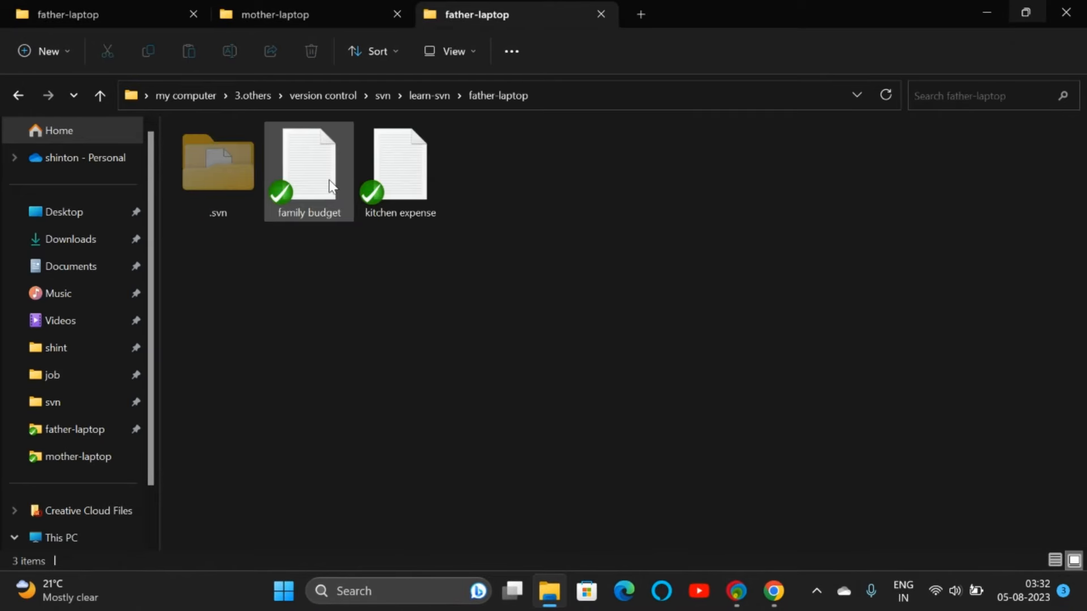
pyautogui.doubleClick(391, 194)
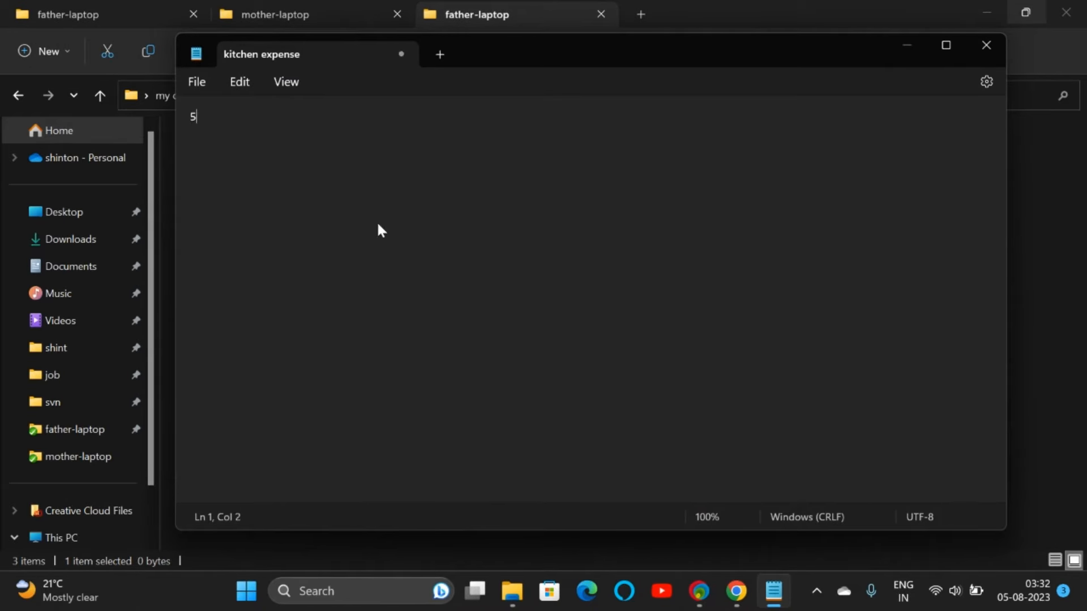
pyautogui.write('500 only')
pyautogui.hotkey('ctrl', 's')
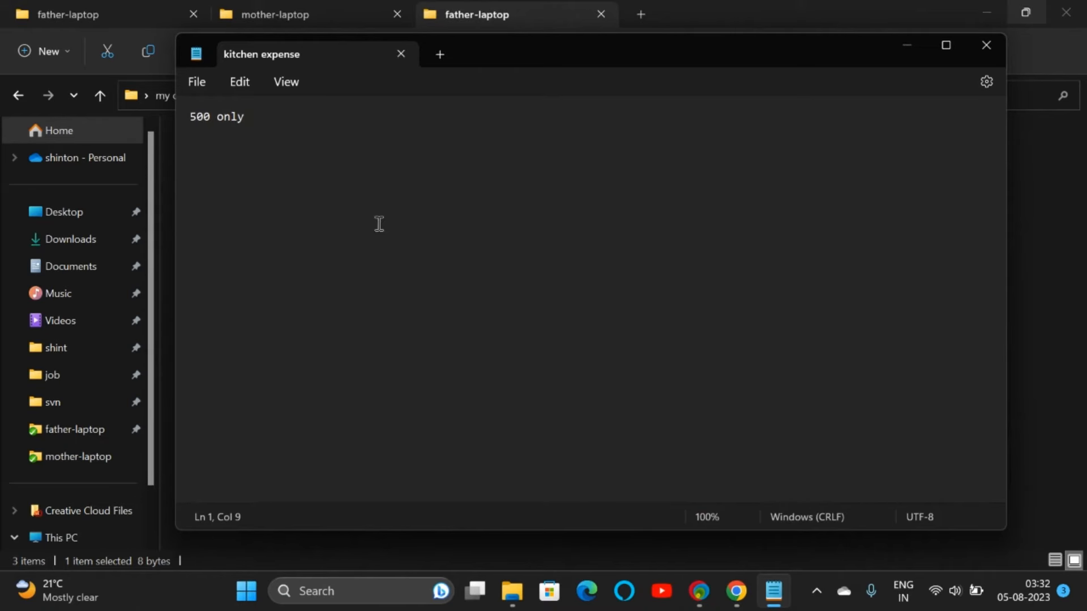
pyautogui.click(976, 55)
# Step: Switch between the father-laptop, learn-svn and mother-laptop folder tabs, ending in mother-laptop
pyautogui.click(335, 13)
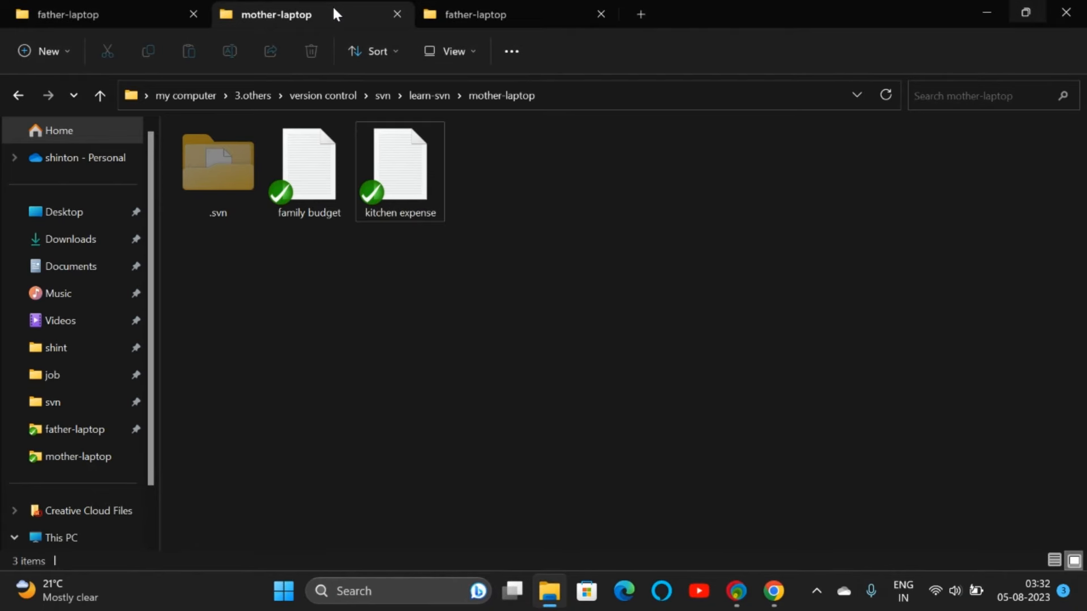
pyautogui.click(108, 10)
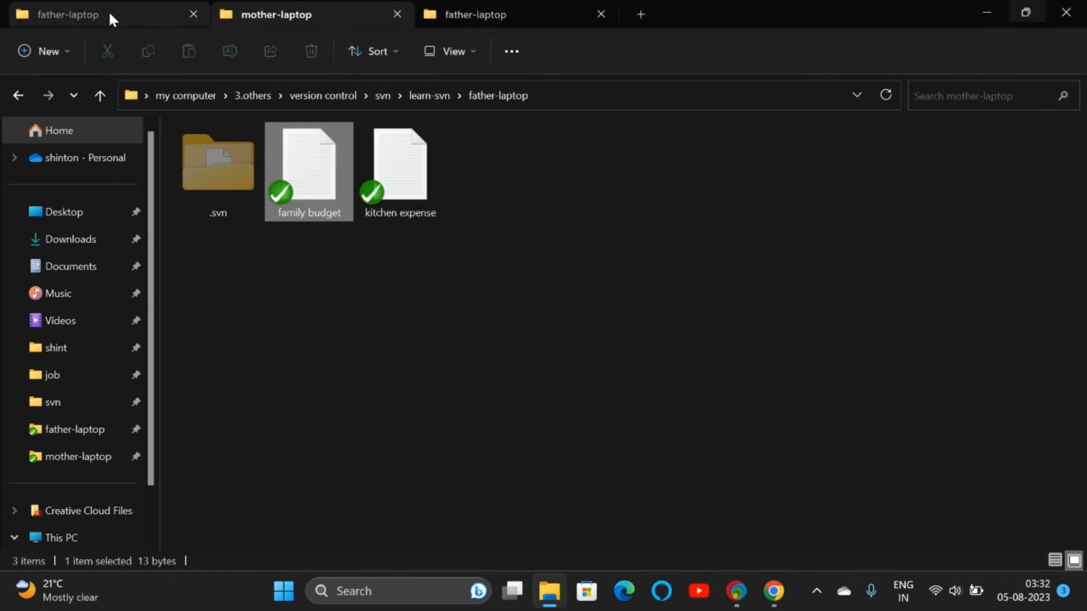
pyautogui.click(262, 17)
pyautogui.click(474, 15)
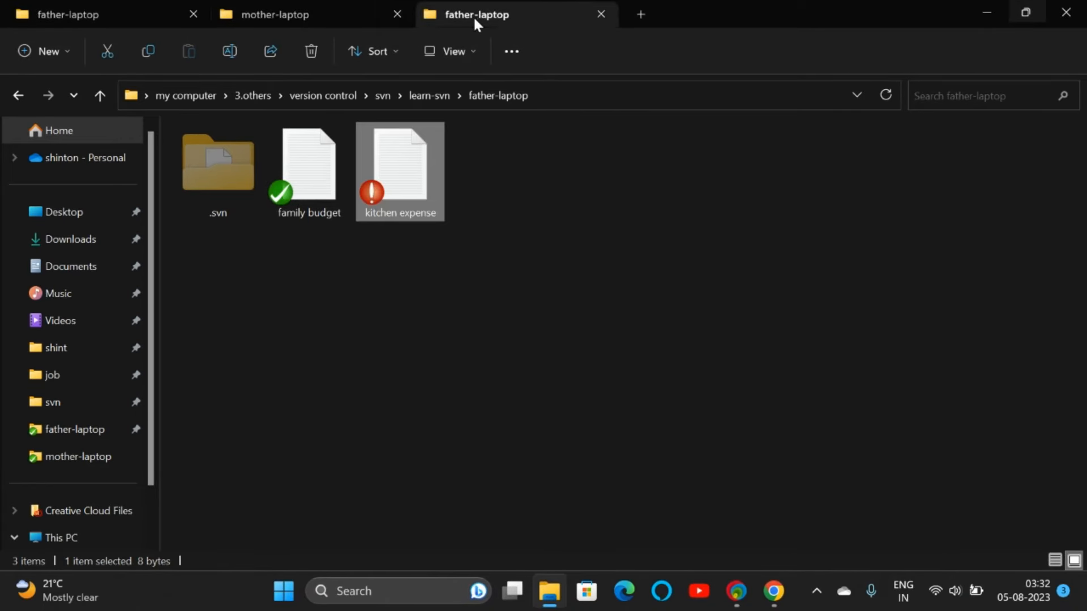
pyautogui.click(430, 94)
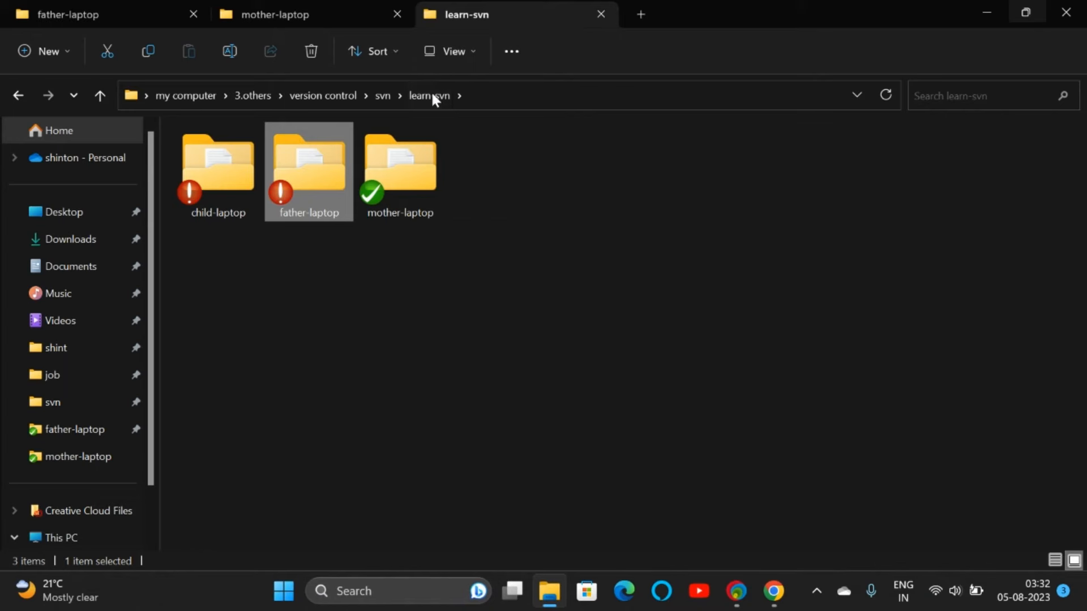
pyautogui.click(313, 15)
# Step: Save mother-laptop's kitchen expense file reading '1000 needed' and close Notepad
pyautogui.click(411, 182)
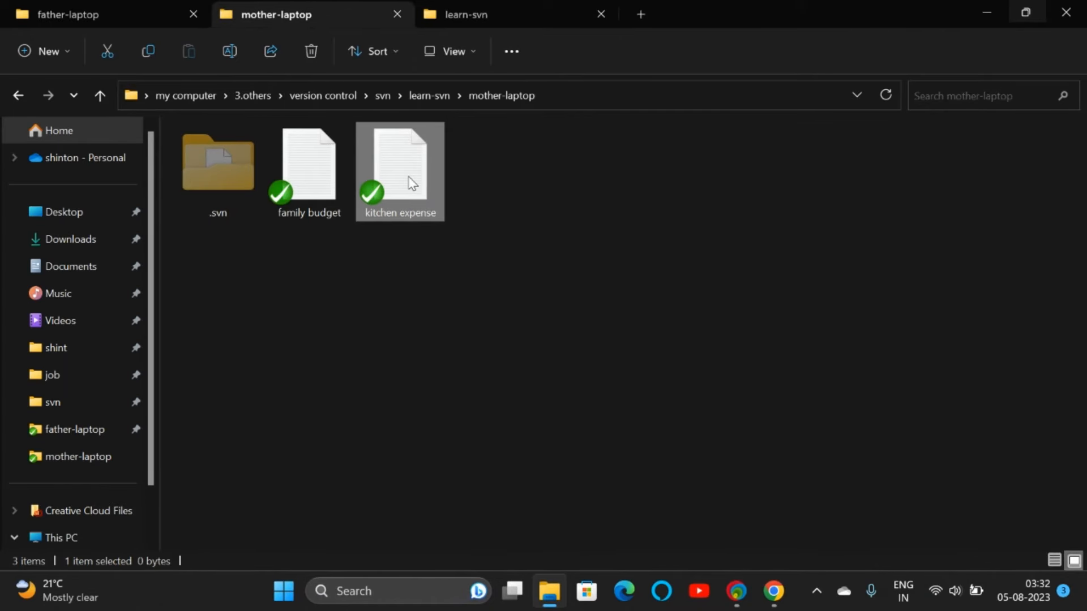
pyautogui.doubleClick(411, 183)
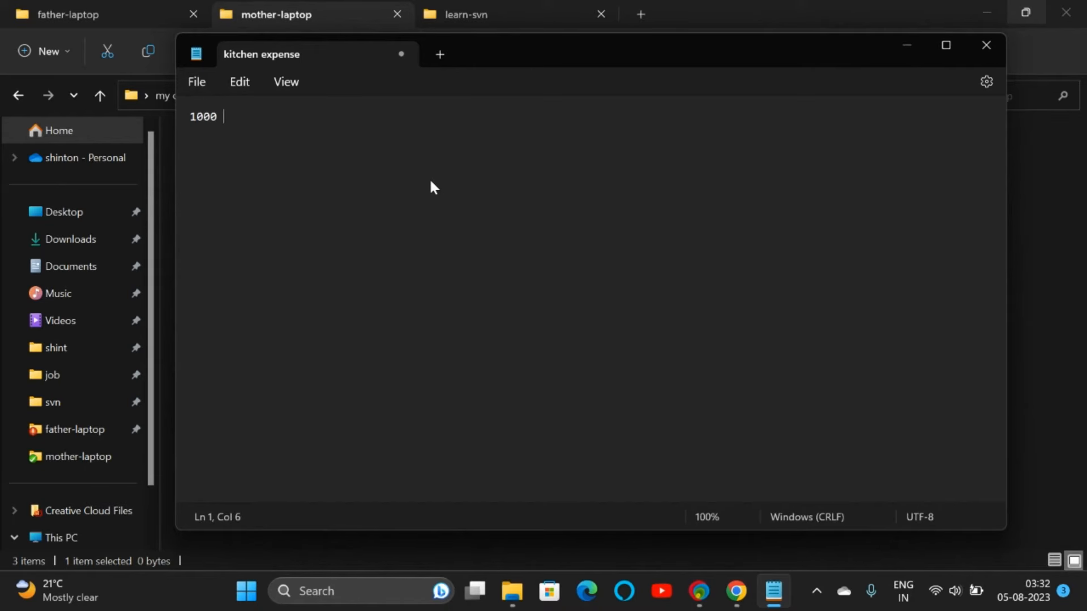
pyautogui.press('Return')
pyautogui.press('BackSpace')
pyautogui.hotkey('ctrl', 's')
pyautogui.click(985, 45)
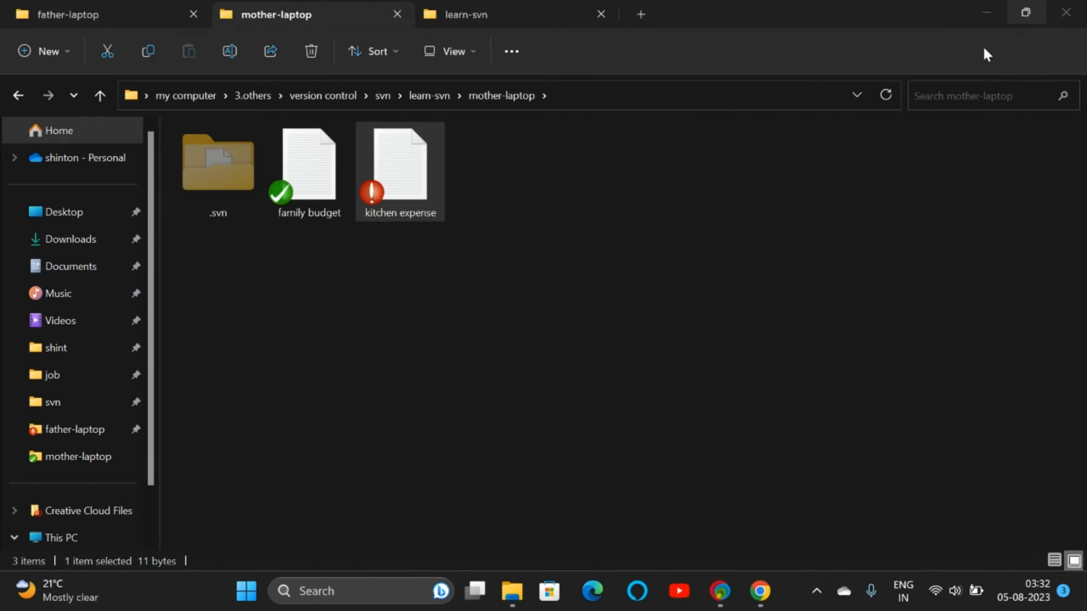
# Step: Check the father-laptop and mother-laptop folder statuses, then return to learn-svn
pyautogui.click(128, 12)
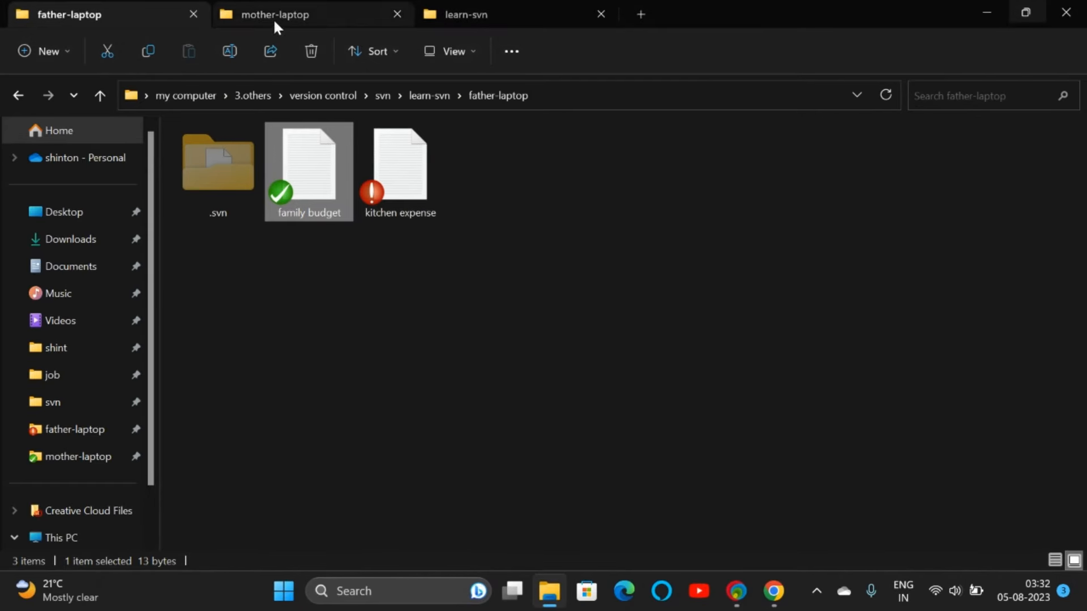
pyautogui.click(273, 17)
pyautogui.click(109, 13)
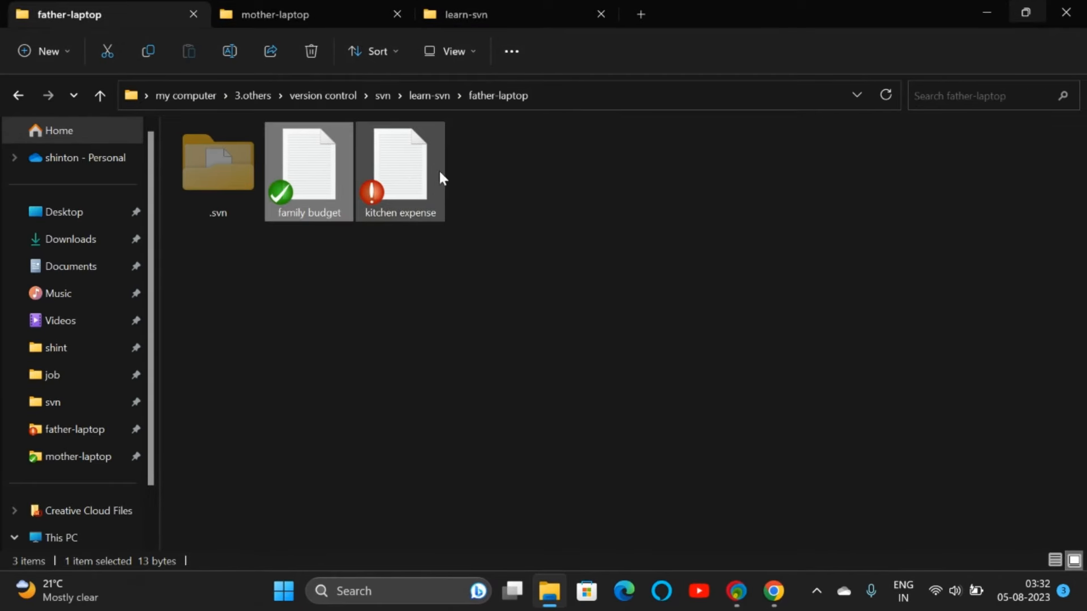
pyautogui.click(480, 12)
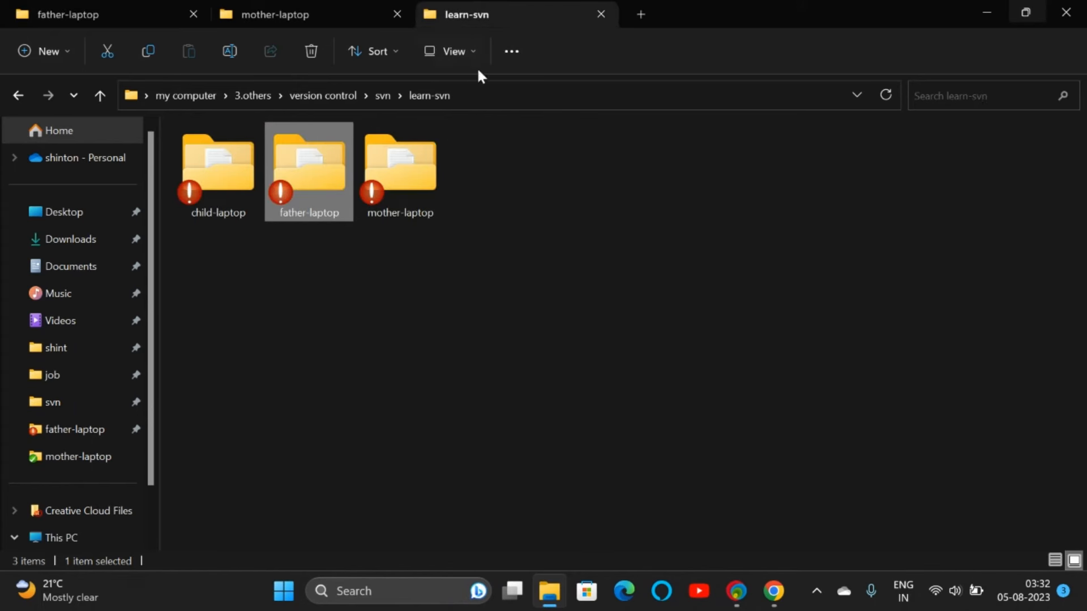
# Step: Update the father-laptop working copy to revision 3, signing in with the father's credentials
pyautogui.rightClick(321, 175)
pyautogui.moveTo(376, 454)
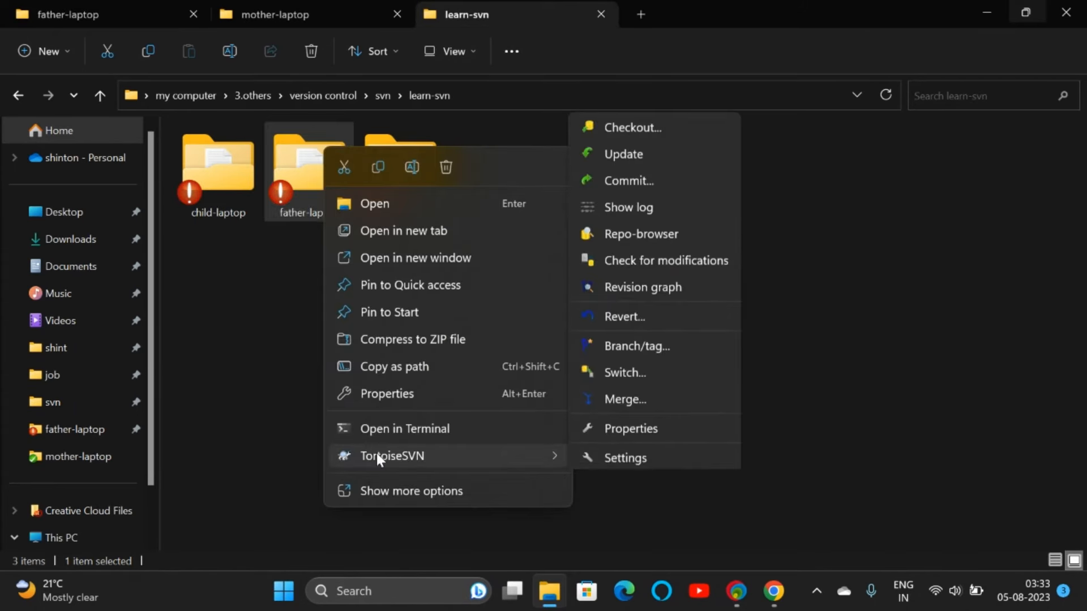
pyautogui.click(621, 150)
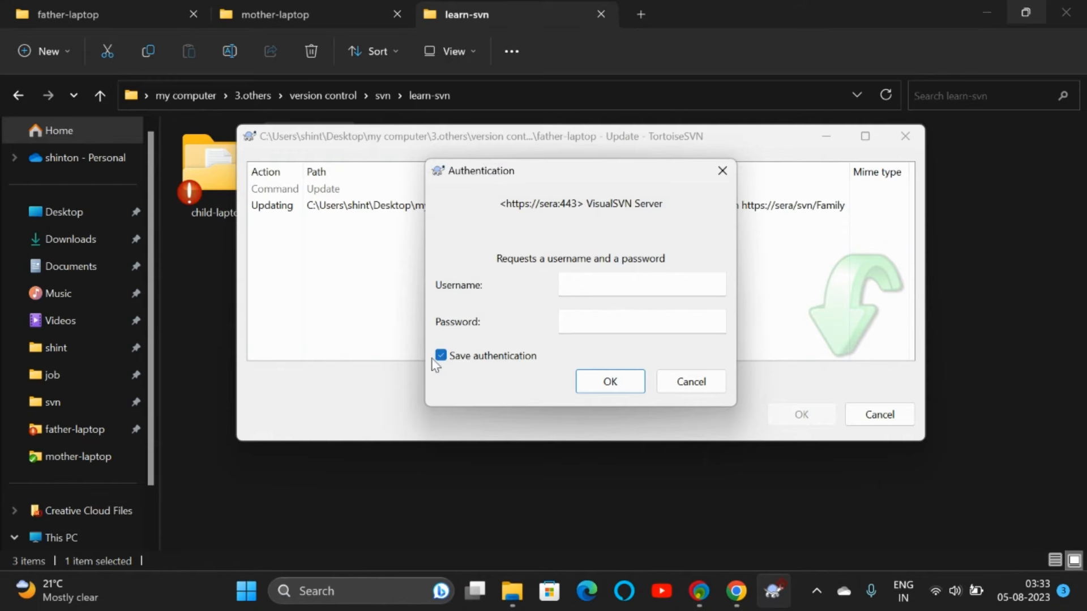
pyautogui.click(445, 354)
pyautogui.click(444, 355)
pyautogui.click(589, 283)
pyautogui.write('fa••••••')
pyautogui.press('Return')
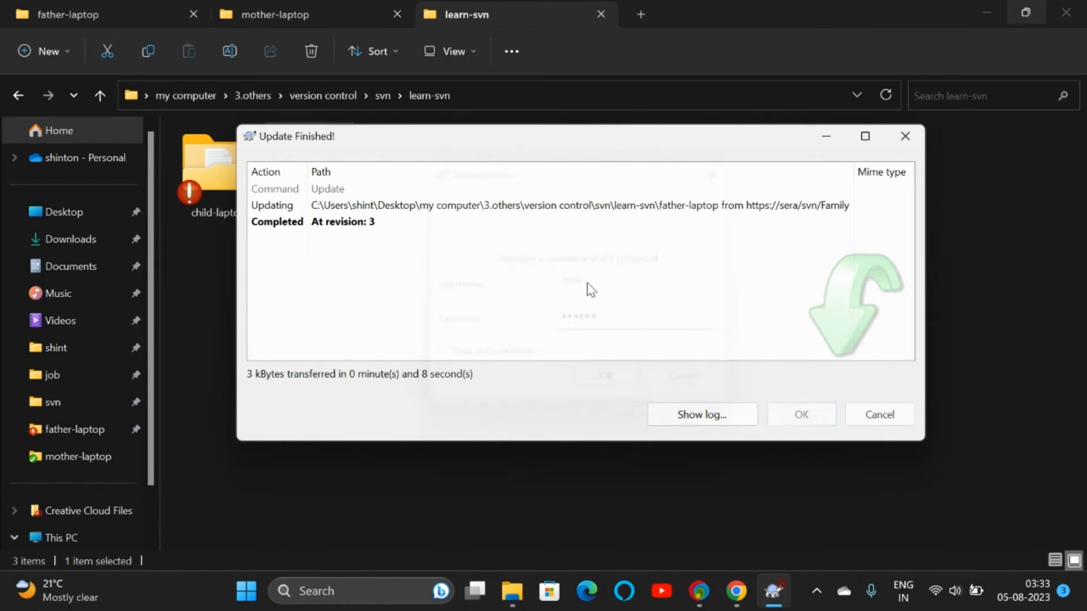
pyautogui.click(790, 416)
# Step: Commit father-laptop's kitchen expense.txt as revision 4 with message 'kitchen amount added'
pyautogui.rightClick(304, 188)
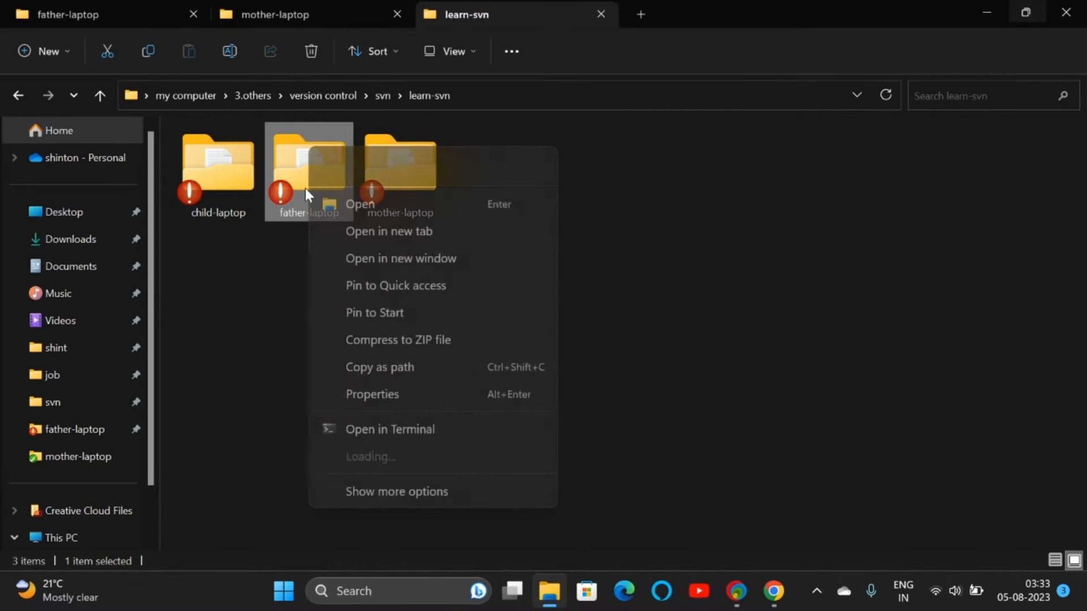
pyautogui.moveTo(396, 456)
pyautogui.click(621, 176)
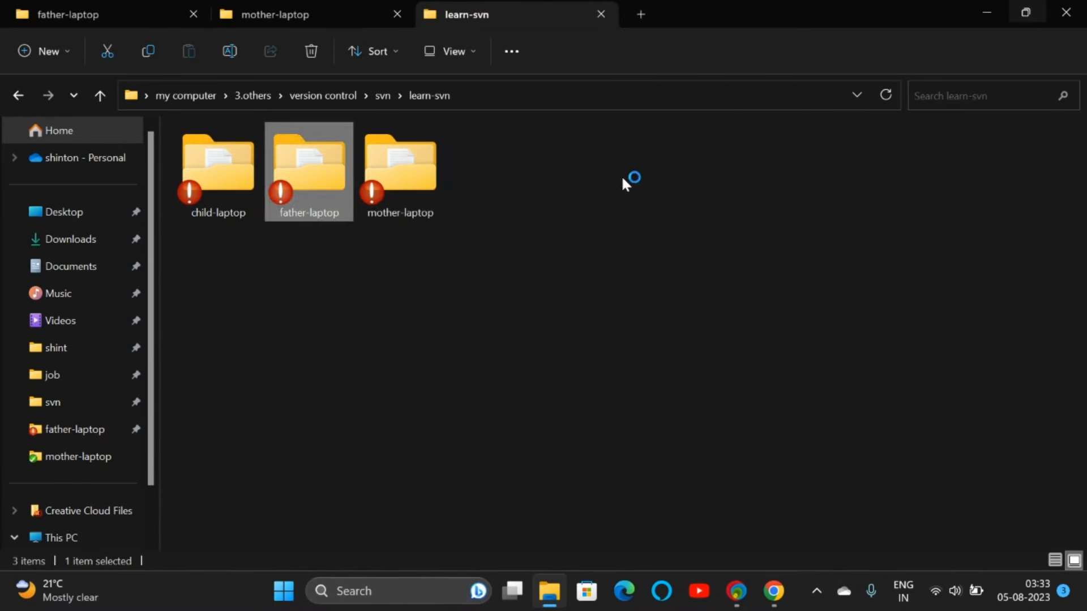
pyautogui.write('kit')
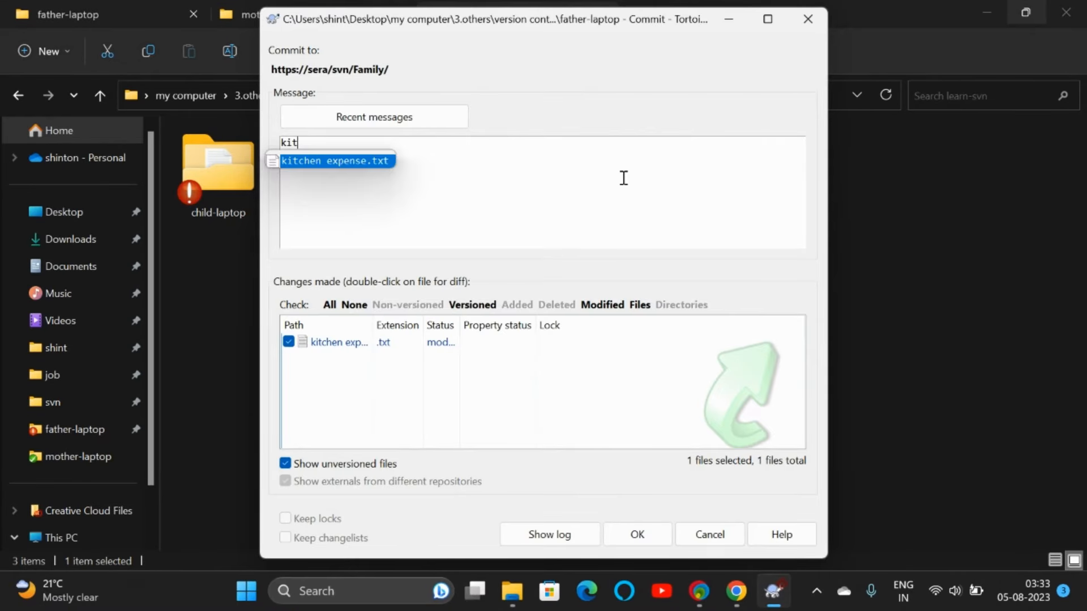
pyautogui.write('chen amount a')
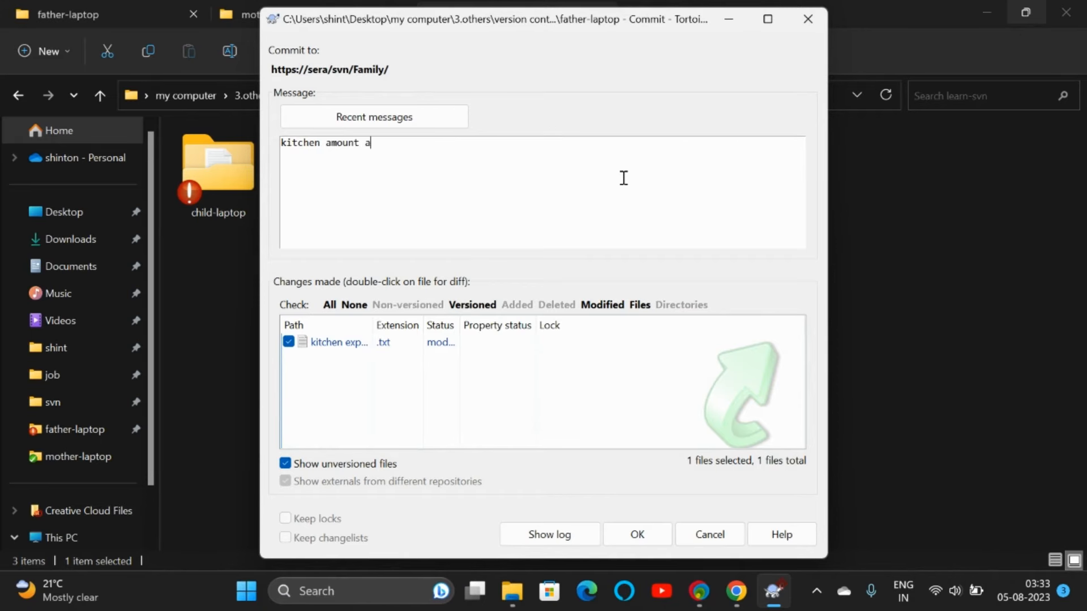
pyautogui.write('dded')
pyautogui.click(650, 526)
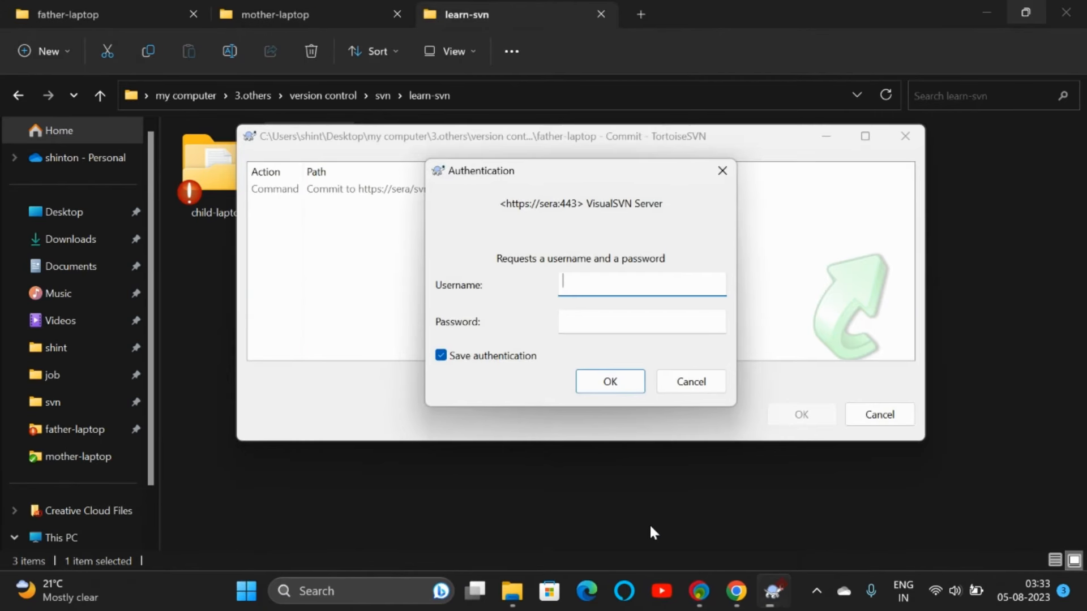
pyautogui.click(596, 284)
pyautogui.press('Tab')
pyautogui.write('f')
pyautogui.click(608, 382)
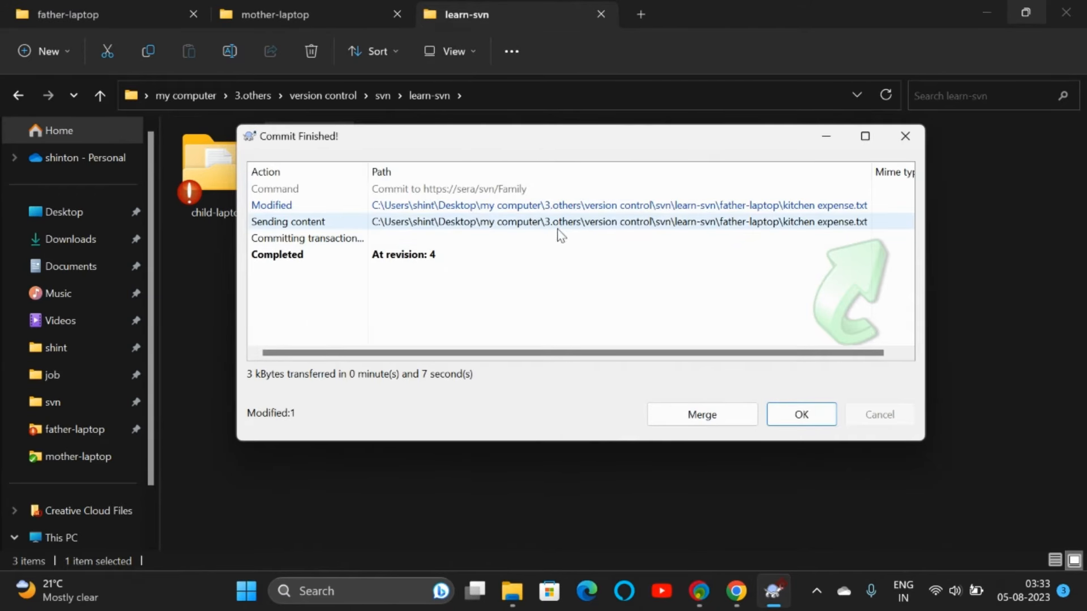
pyautogui.click(801, 415)
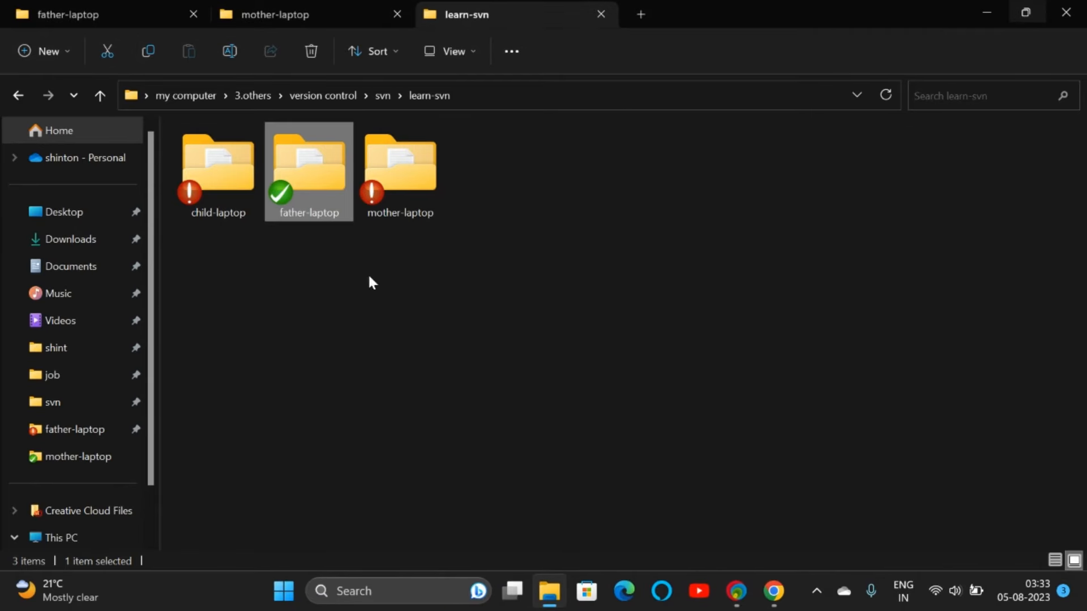
# Step: Reload the Family repository page and open kitchen expense.txt (r4, '500 only') in a new tab
pyautogui.click(774, 591)
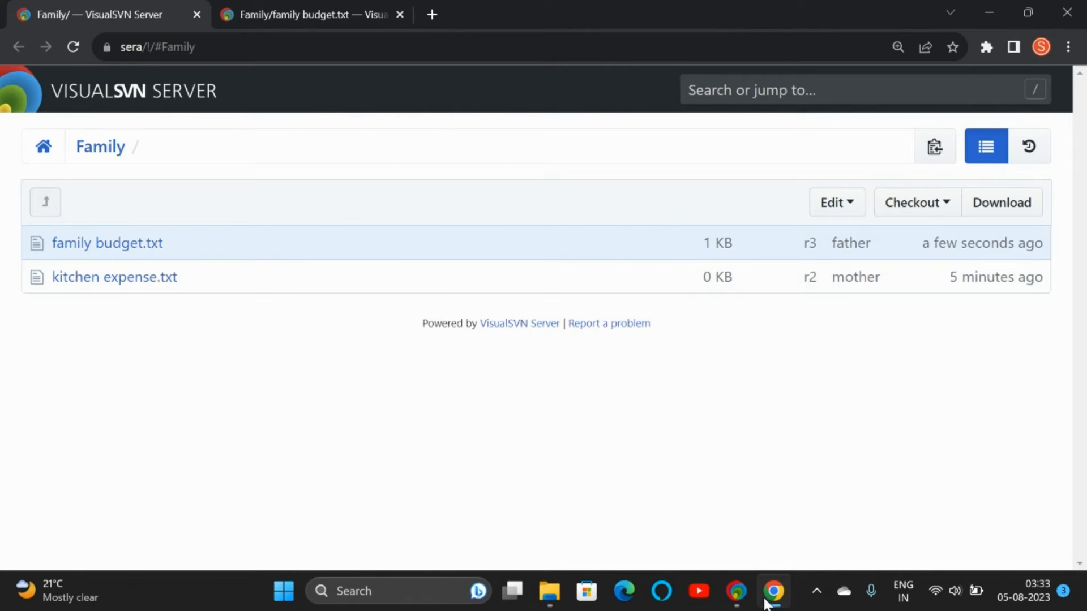
pyautogui.click(74, 47)
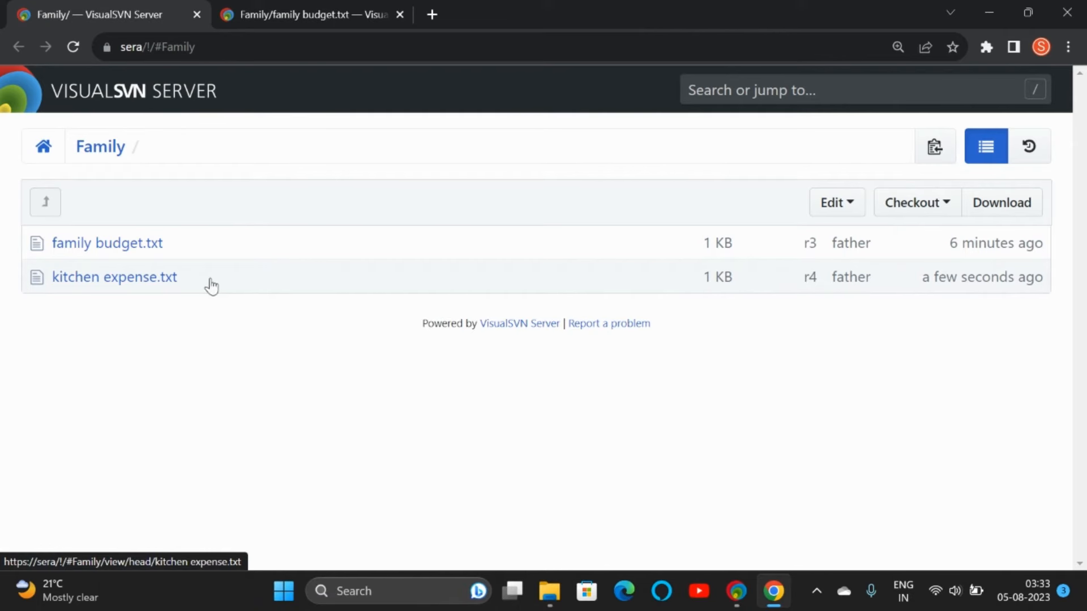
pyautogui.rightClick(156, 281)
pyautogui.click(186, 297)
pyautogui.click(480, 7)
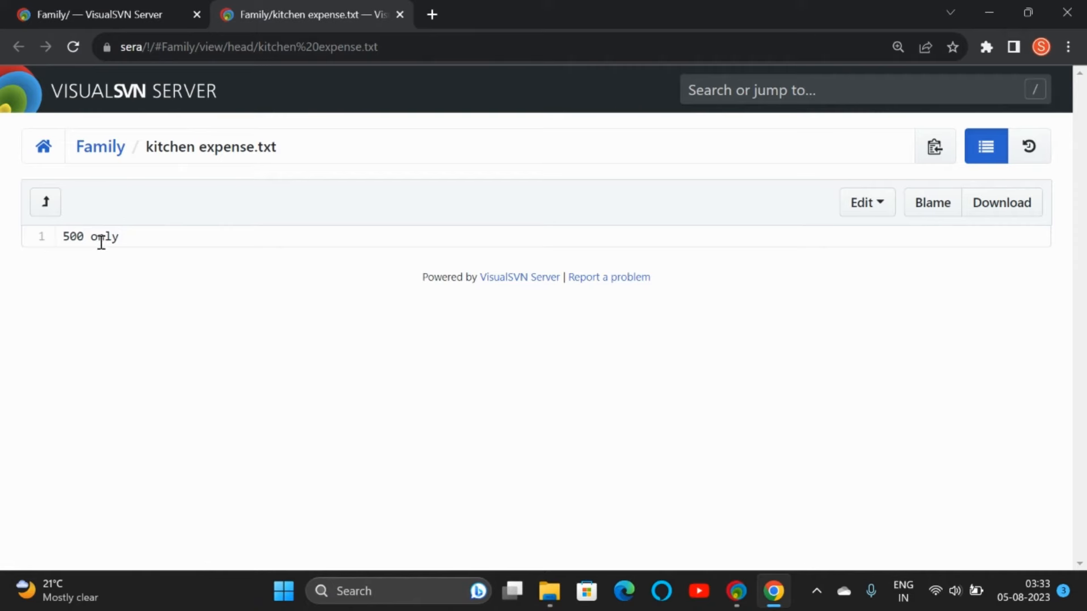
pyautogui.click(549, 591)
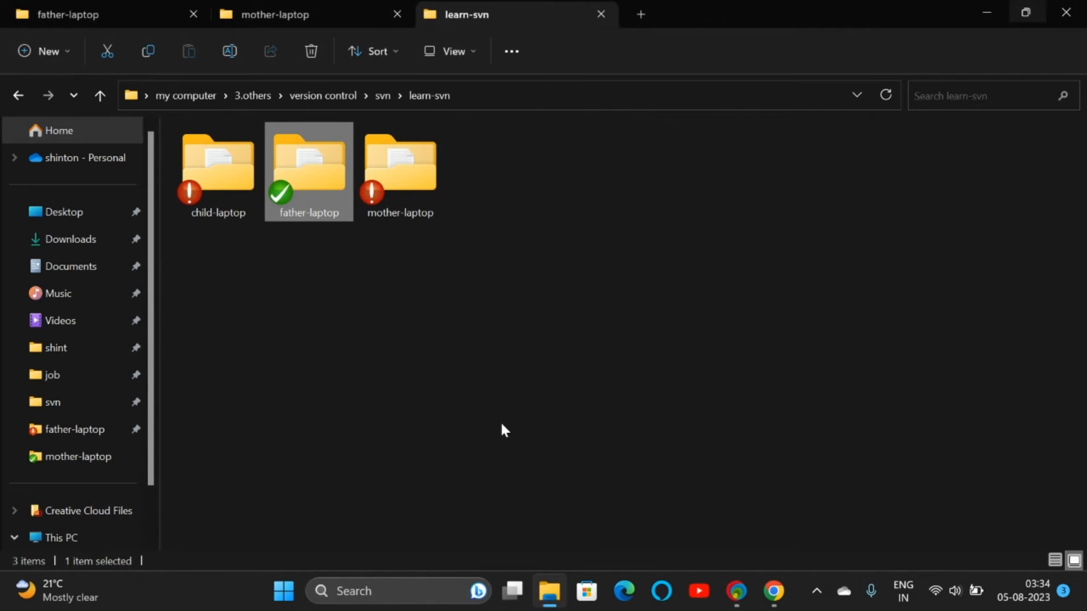
pyautogui.doubleClick(409, 185)
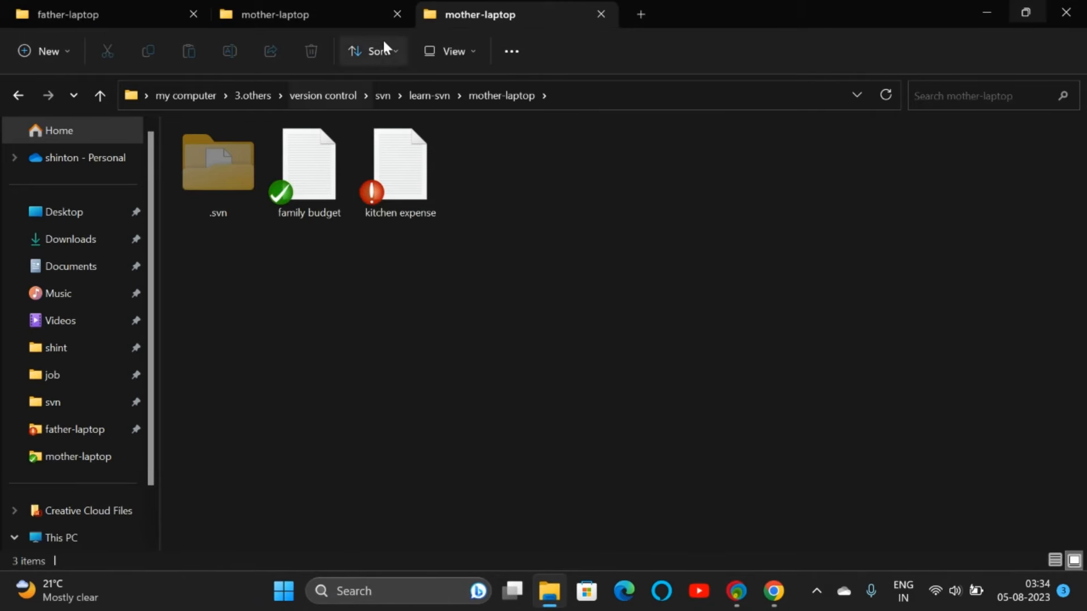
pyautogui.click(435, 101)
pyautogui.click(330, 14)
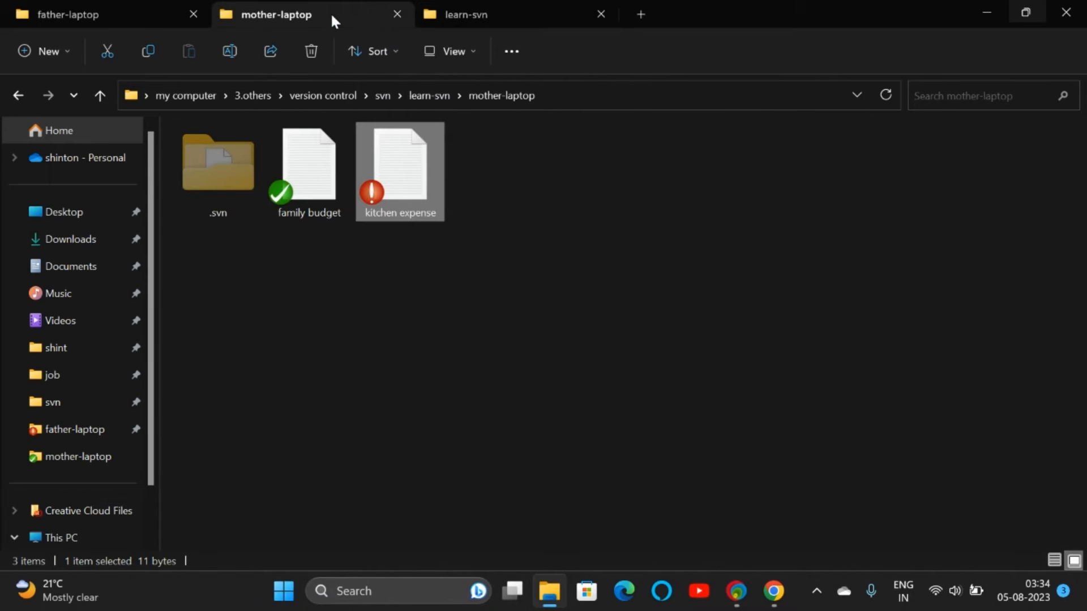
pyautogui.click(488, 15)
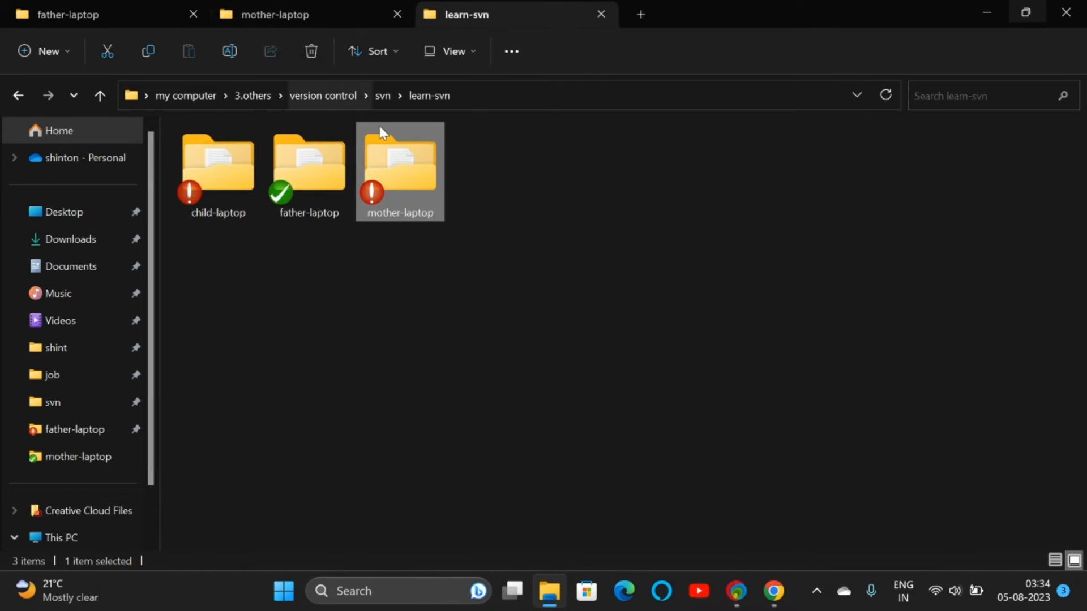
pyautogui.rightClick(400, 176)
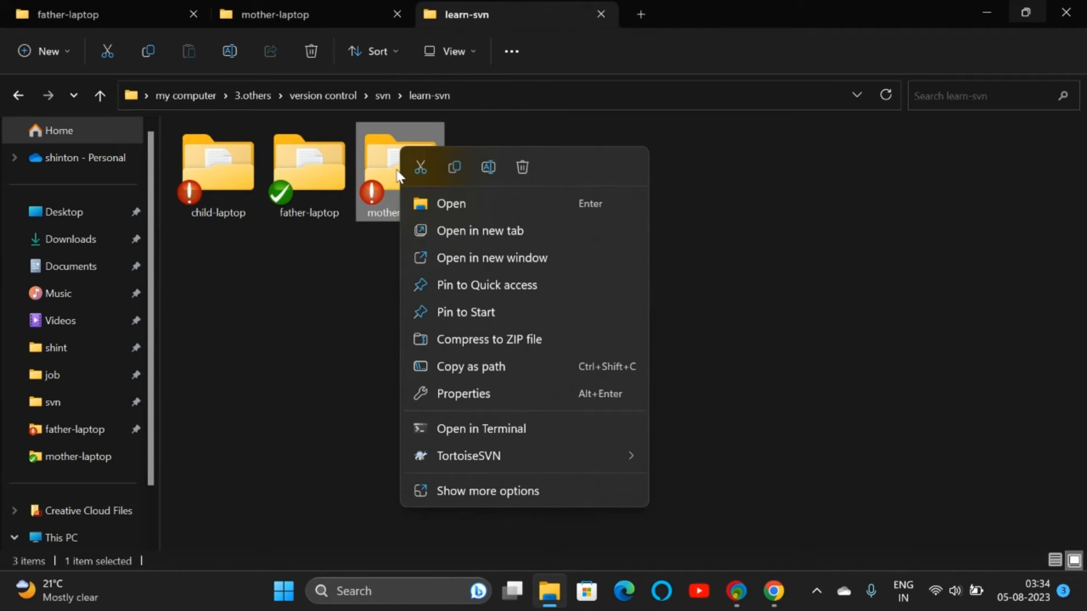
pyautogui.moveTo(465, 457)
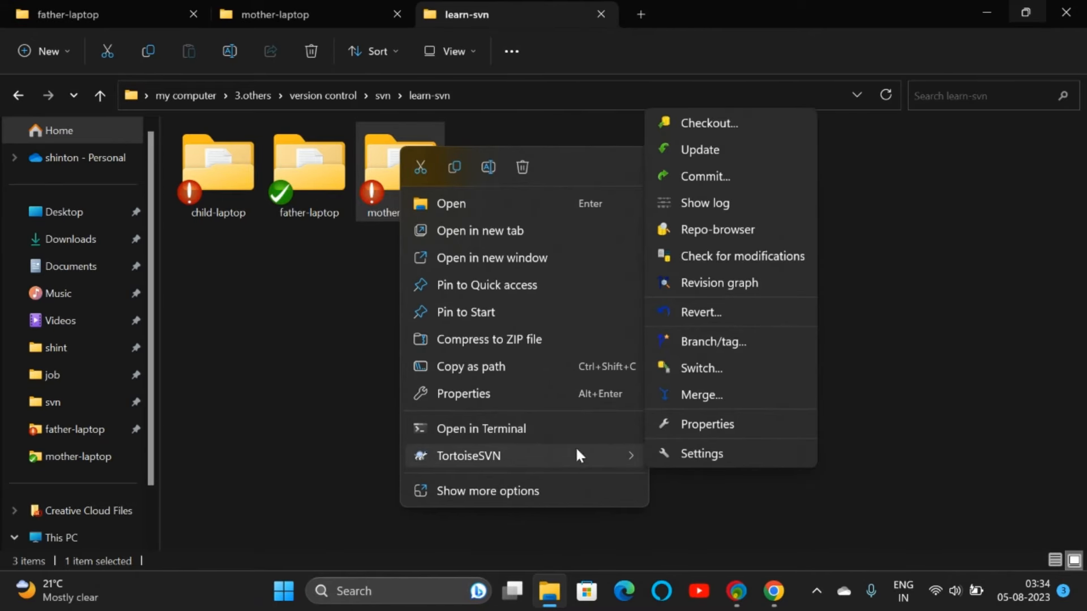
pyautogui.click(702, 204)
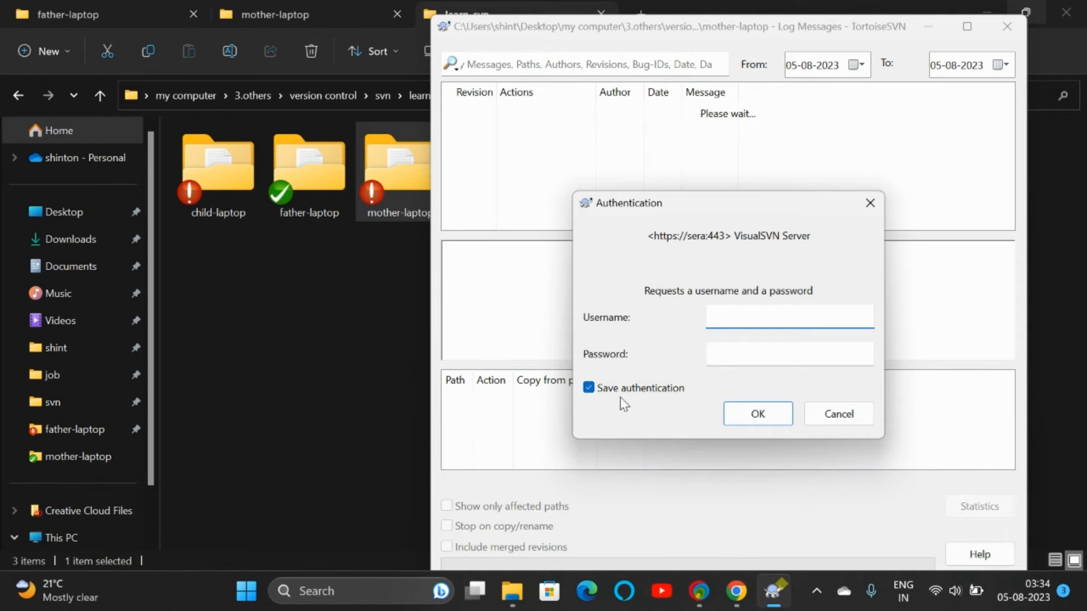
pyautogui.click(596, 390)
pyautogui.click(747, 320)
pyautogui.write('mother')
pyautogui.press('Tab')
pyautogui.write('mother')
pyautogui.press('Return')
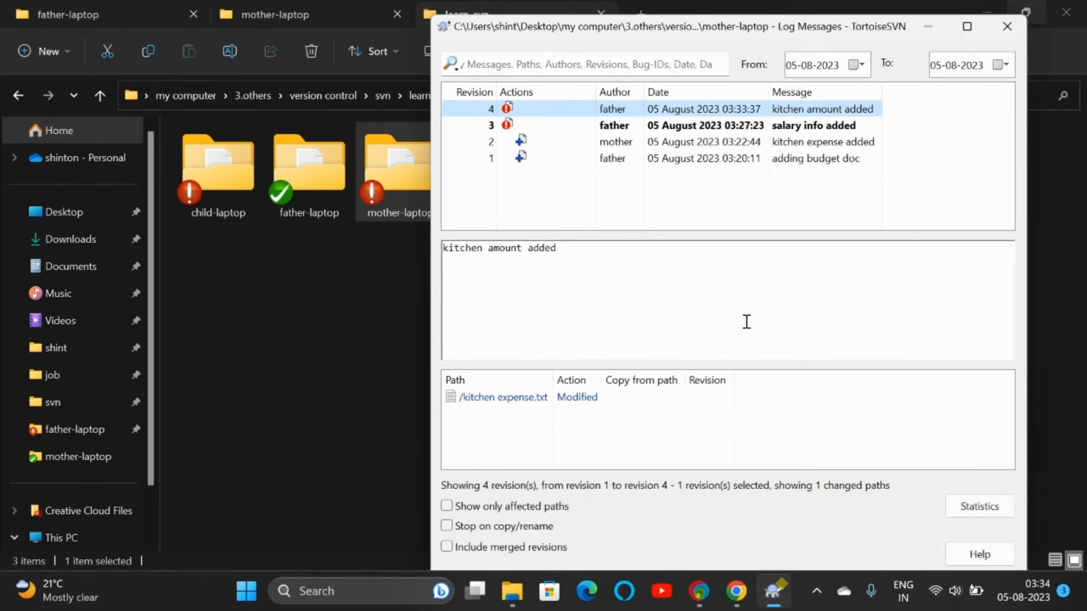
pyautogui.click(638, 126)
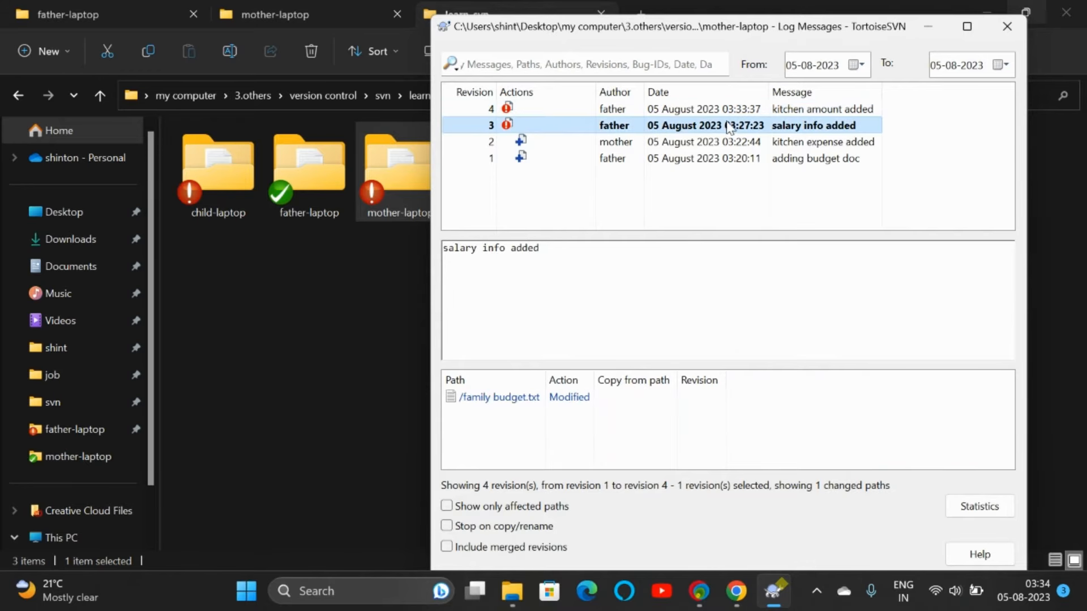
pyautogui.click(1007, 26)
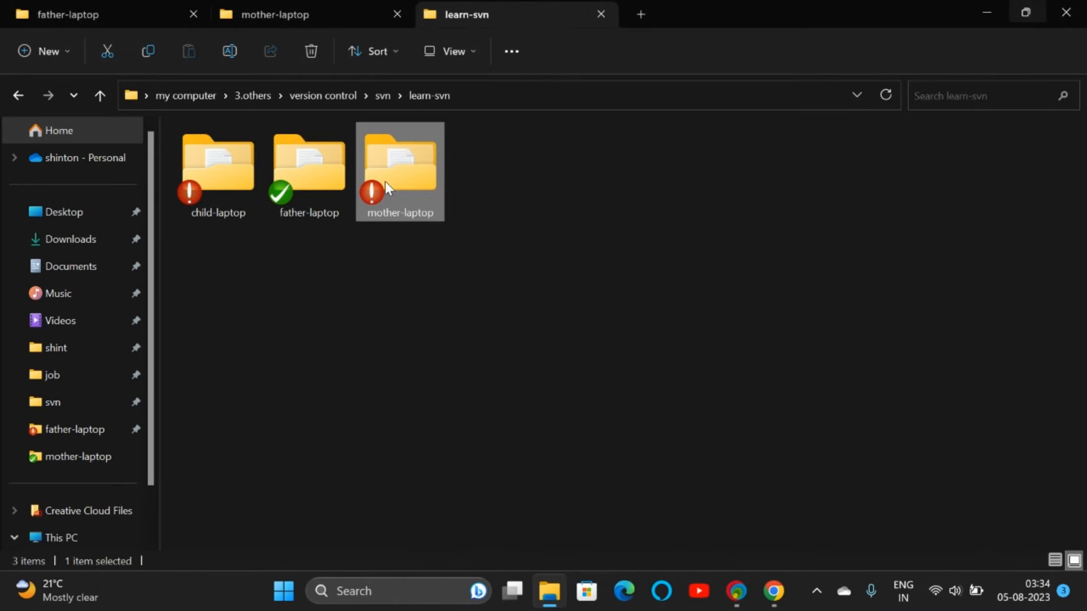
# Step: Update mother-laptop to revision 4 as user mother, unsaved, leaving kitchen expense.txt conflicted
pyautogui.rightClick(385, 181)
pyautogui.moveTo(631, 447)
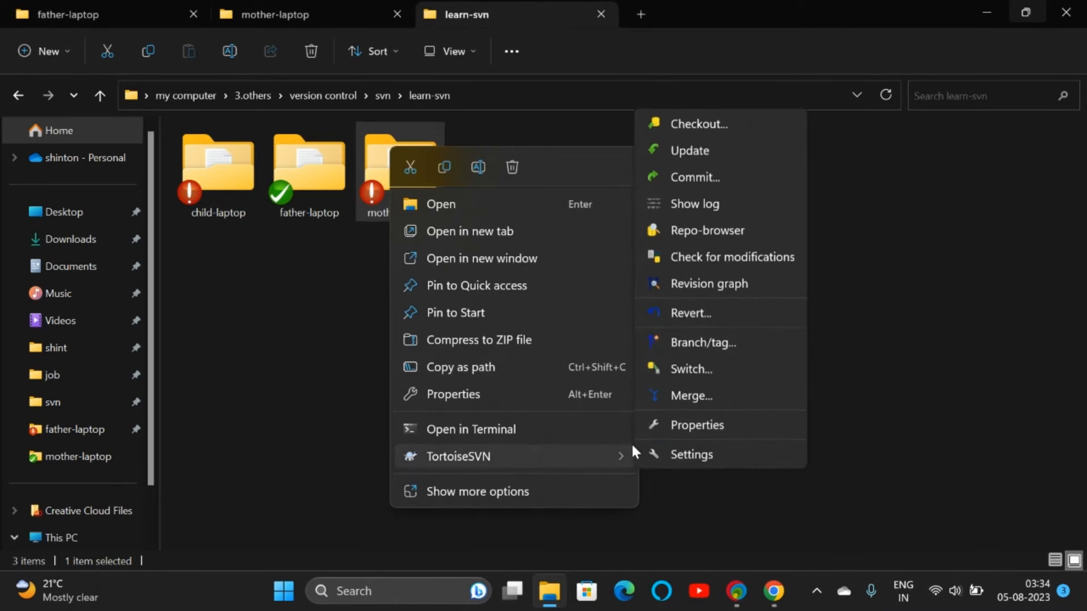
pyautogui.click(700, 151)
pyautogui.click(492, 357)
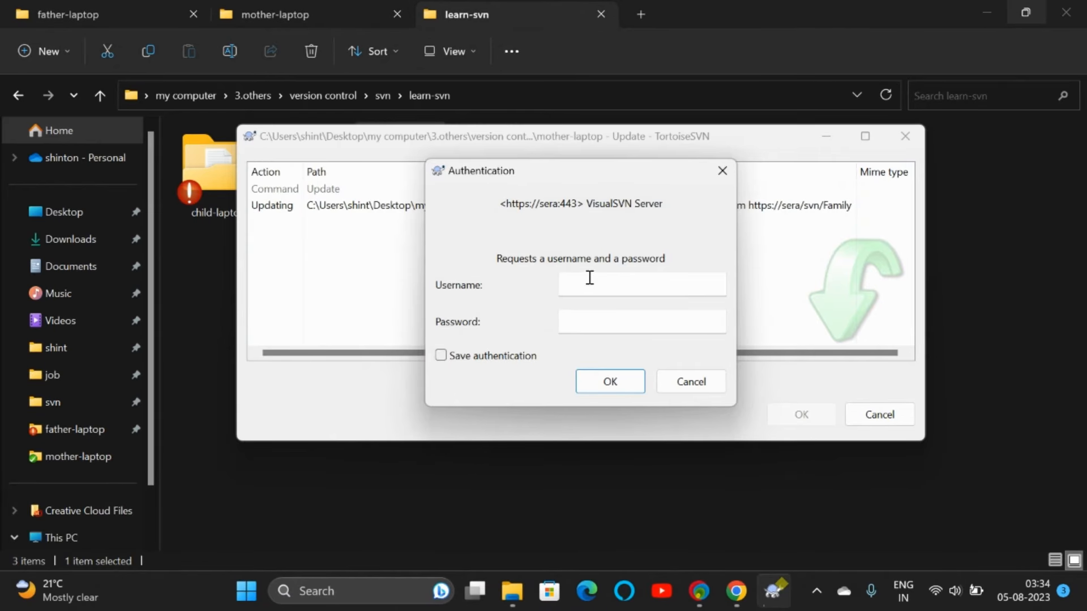
pyautogui.click(589, 277)
pyautogui.write('mother')
pyautogui.press('Tab')
pyautogui.write('mo')
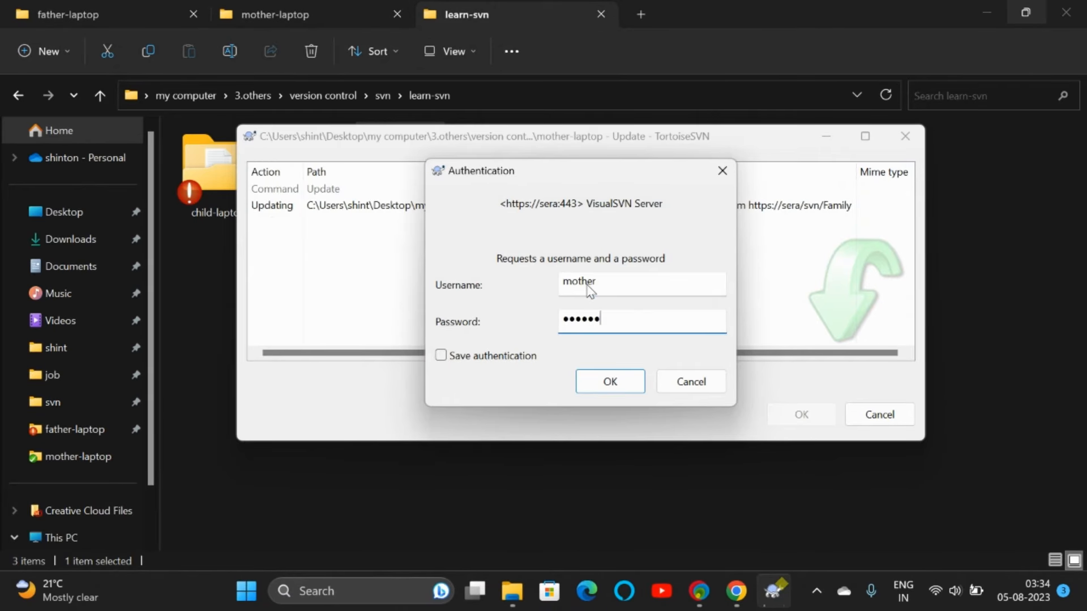
pyautogui.write('ther')
pyautogui.press('Return')
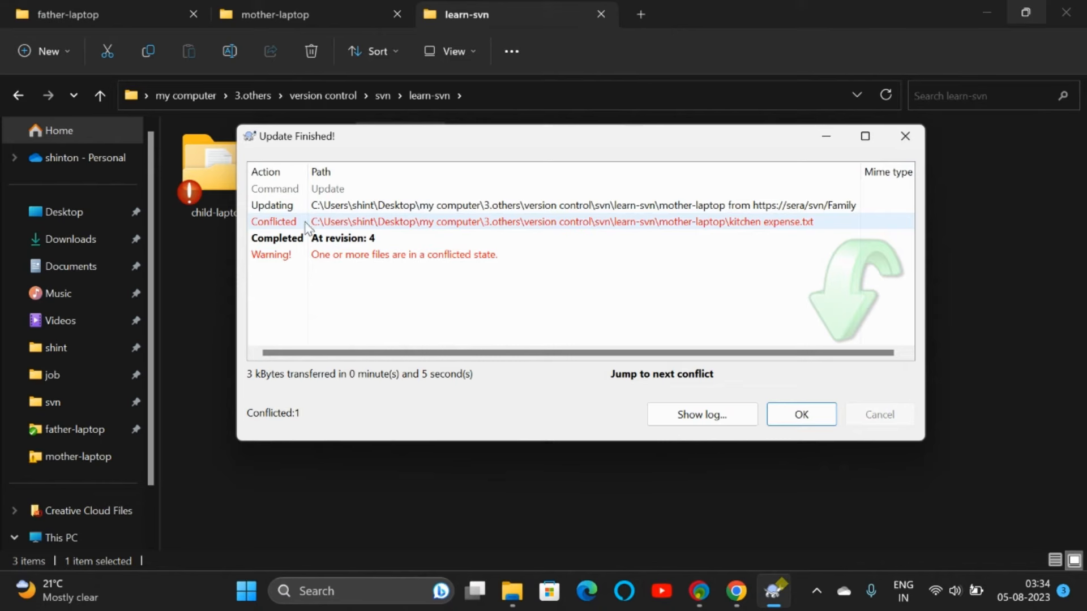
pyautogui.click(646, 225)
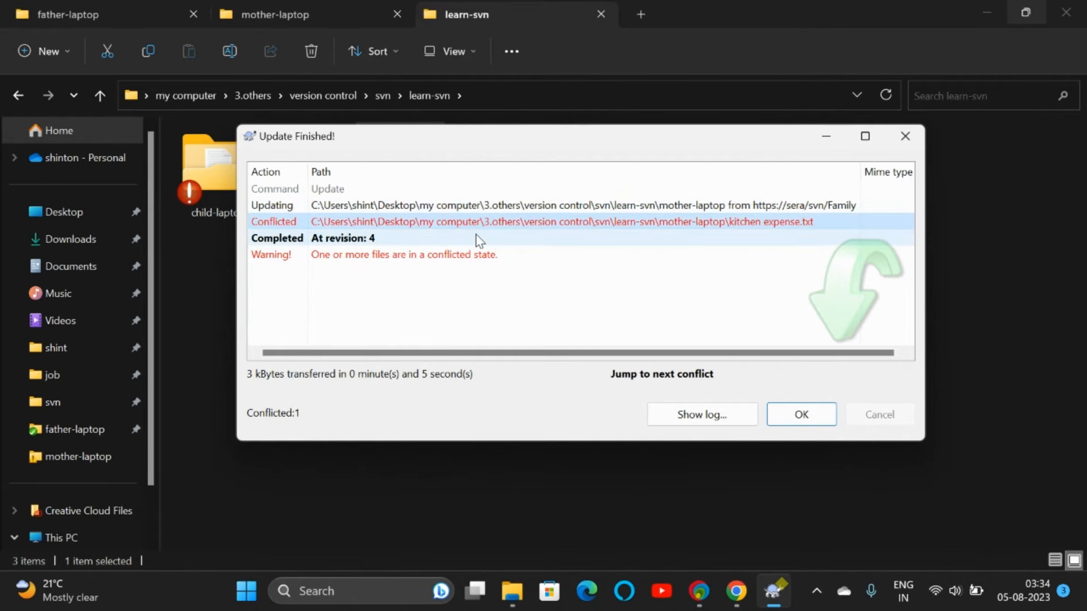
pyautogui.click(798, 414)
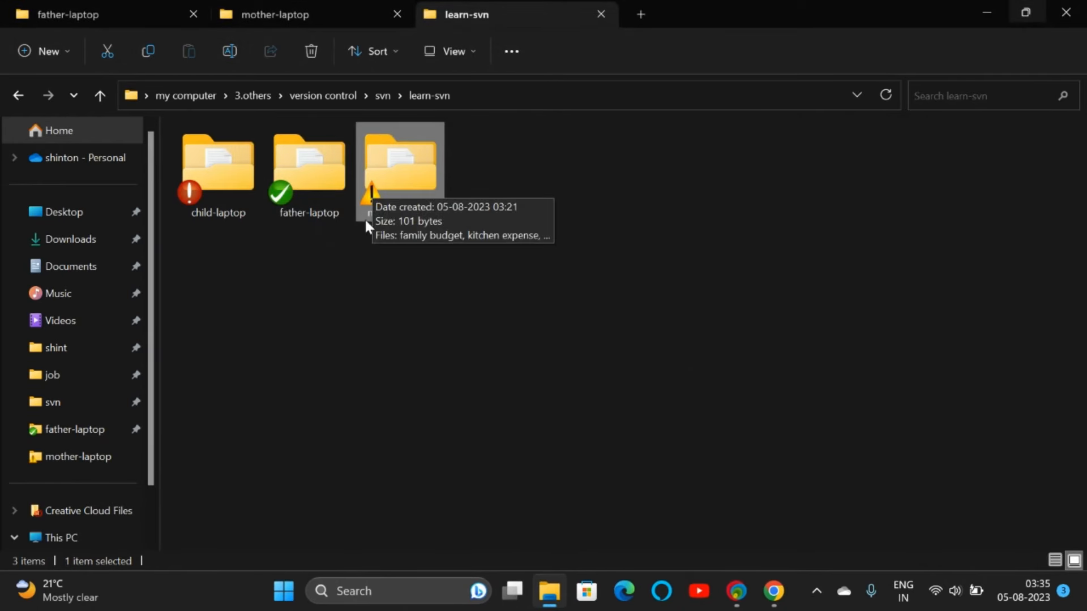
# Step: Open mother-laptop's conflicted kitchen expense in Notepad and select the '500 only' line
pyautogui.doubleClick(409, 171)
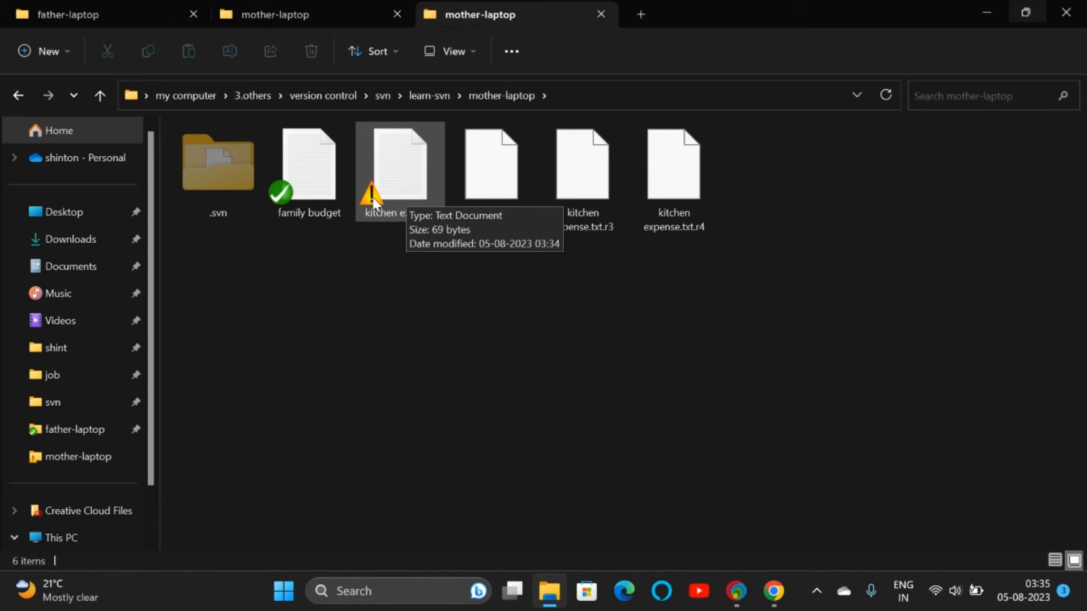
pyautogui.doubleClick(397, 192)
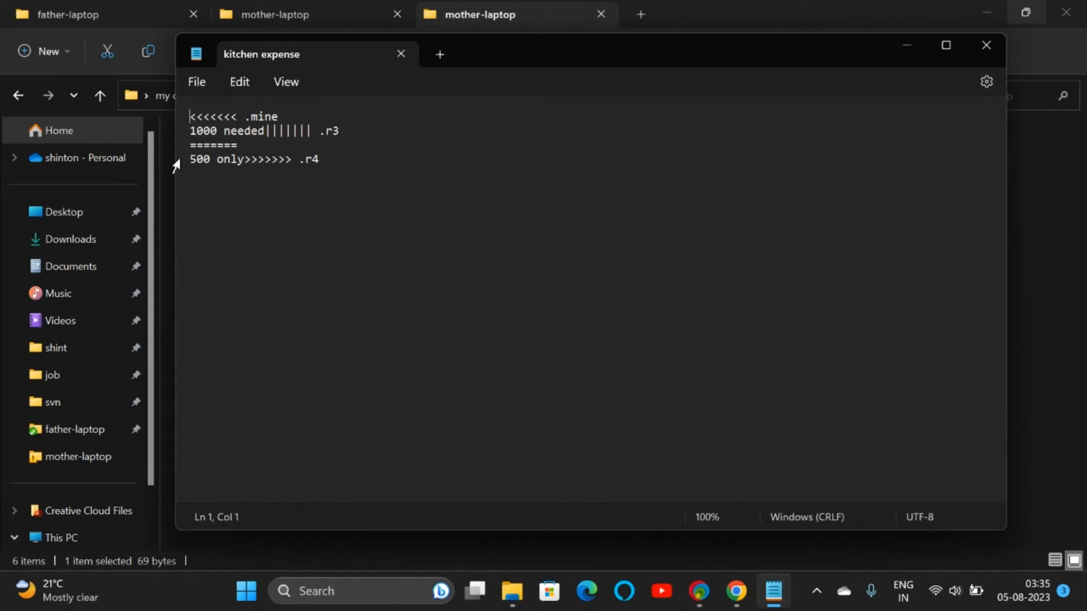
pyautogui.moveTo(192, 159); pyautogui.dragTo(319, 161)
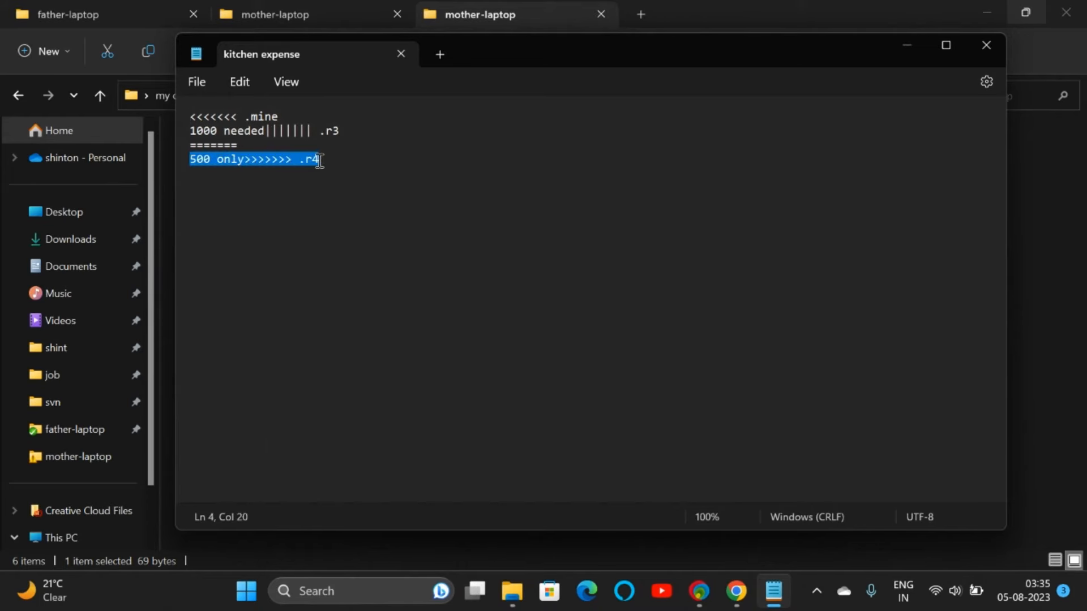
pyautogui.click(736, 591)
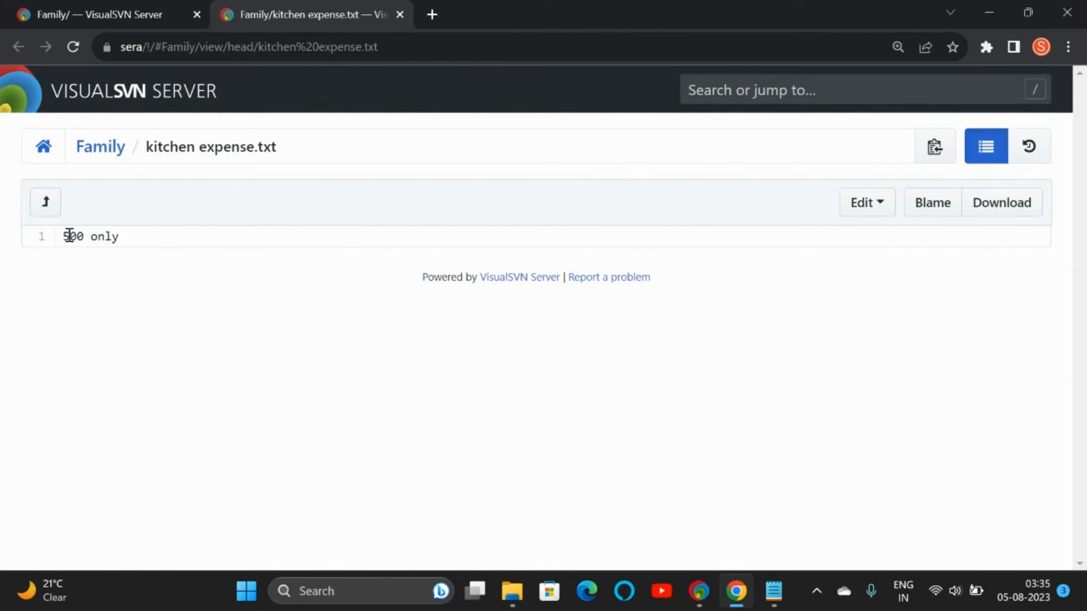
# Step: Confirm the server's kitchen expense.txt reads '500 only', then return to the Notepad conflict file
pyautogui.click(121, 12)
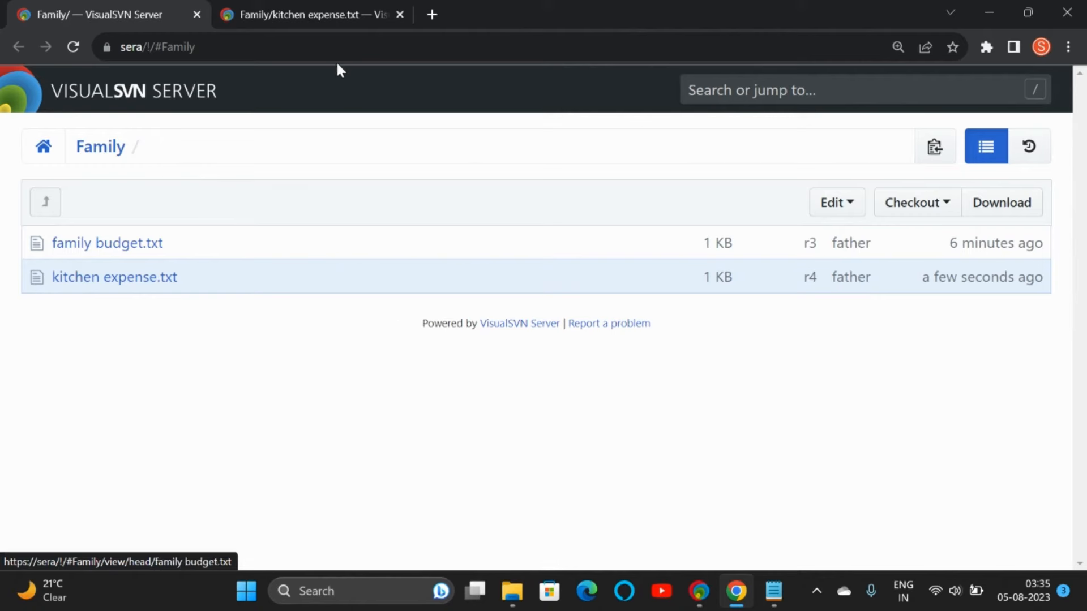
pyautogui.click(287, 17)
pyautogui.moveTo(60, 238); pyautogui.dragTo(133, 240)
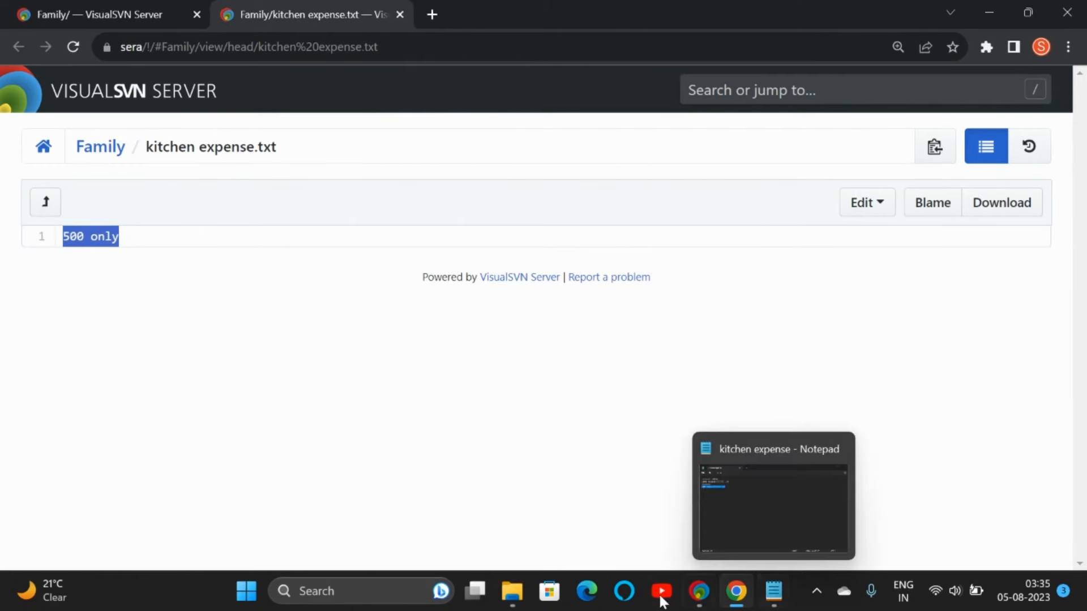
pyautogui.click(774, 595)
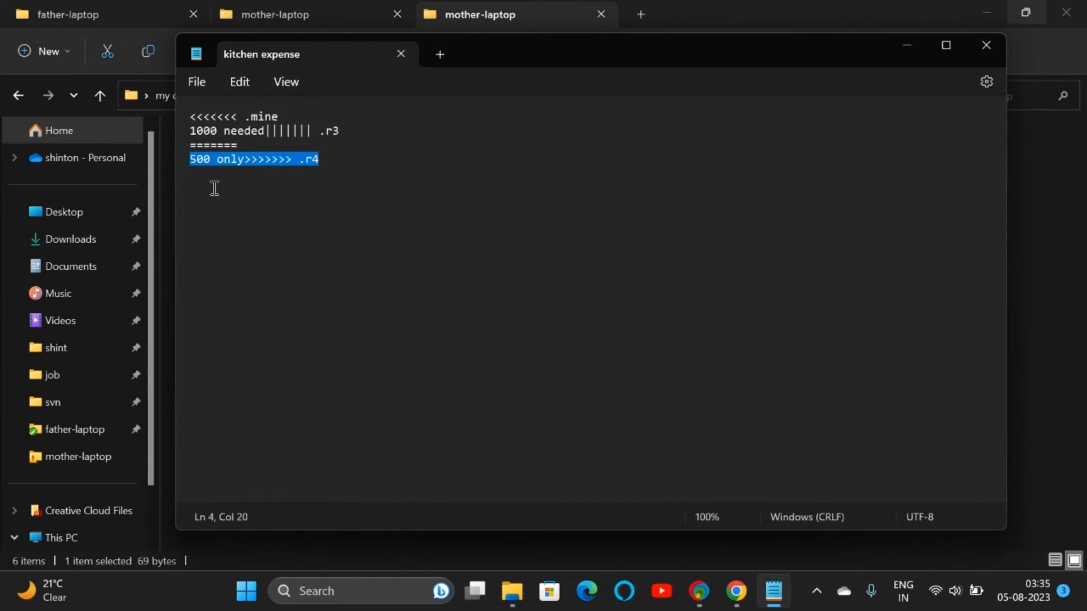
# Step: Inspect the local '1000 needed' conflict lines, moving the Notepad window to check the folder path
pyautogui.click(213, 187)
pyautogui.moveTo(193, 131); pyautogui.dragTo(265, 132)
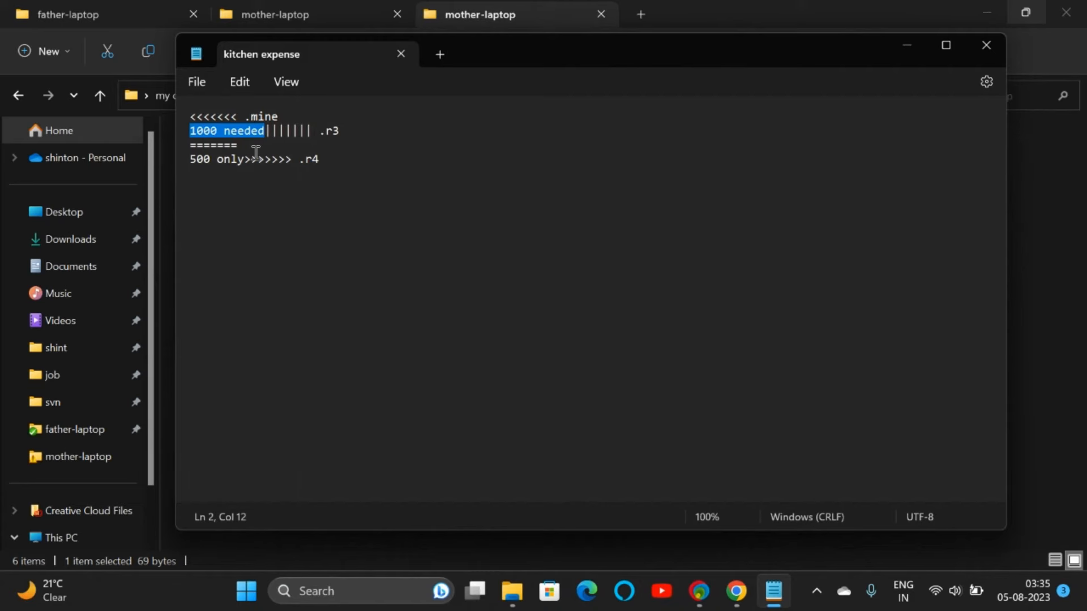
pyautogui.click(244, 145)
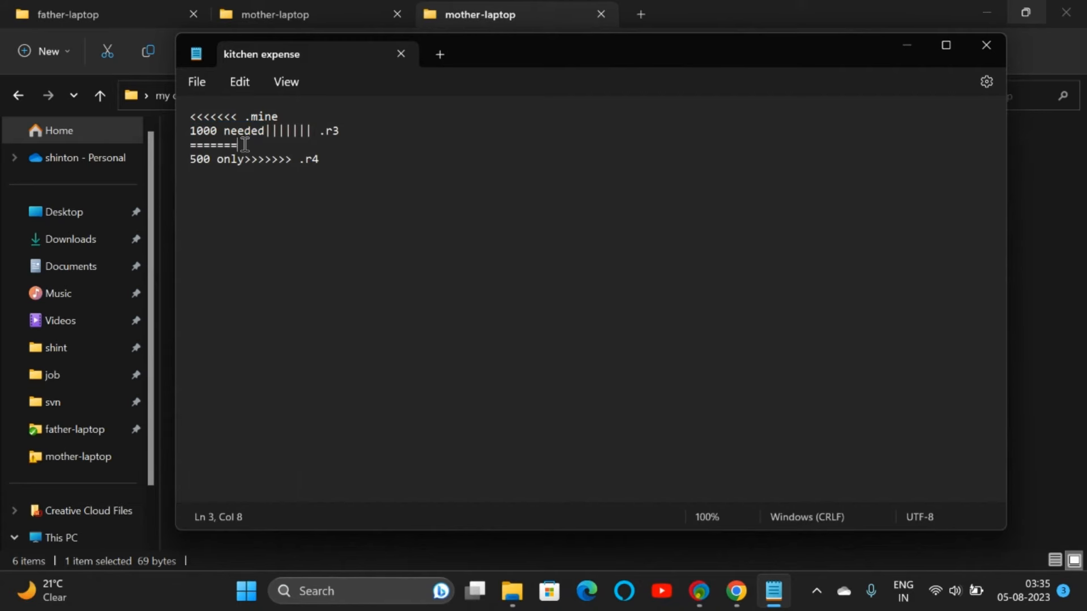
pyautogui.moveTo(481, 48); pyautogui.dragTo(551, 151)
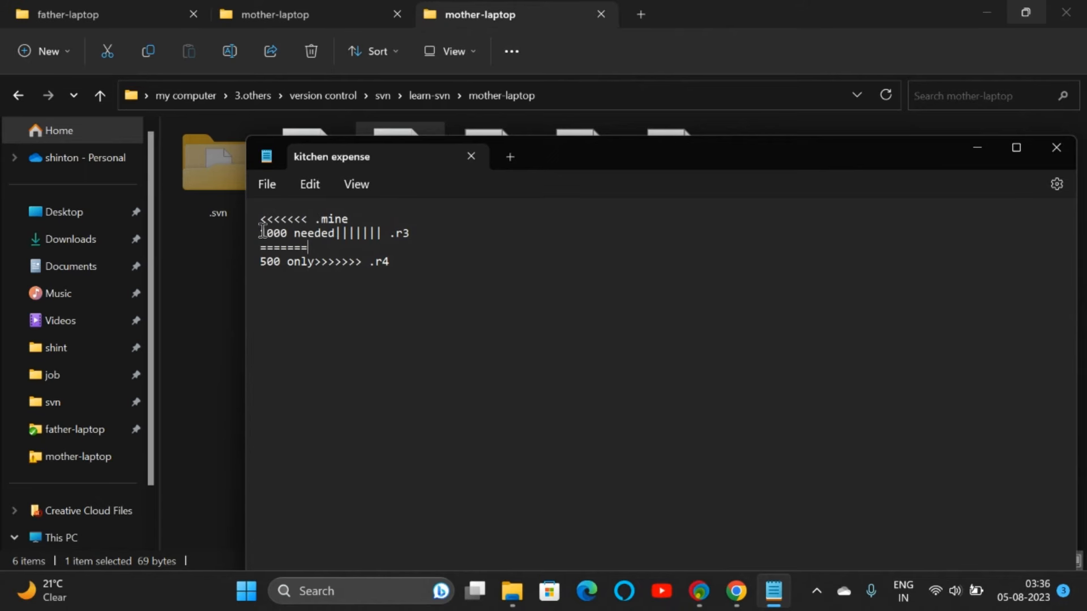
pyautogui.moveTo(263, 232); pyautogui.dragTo(337, 233)
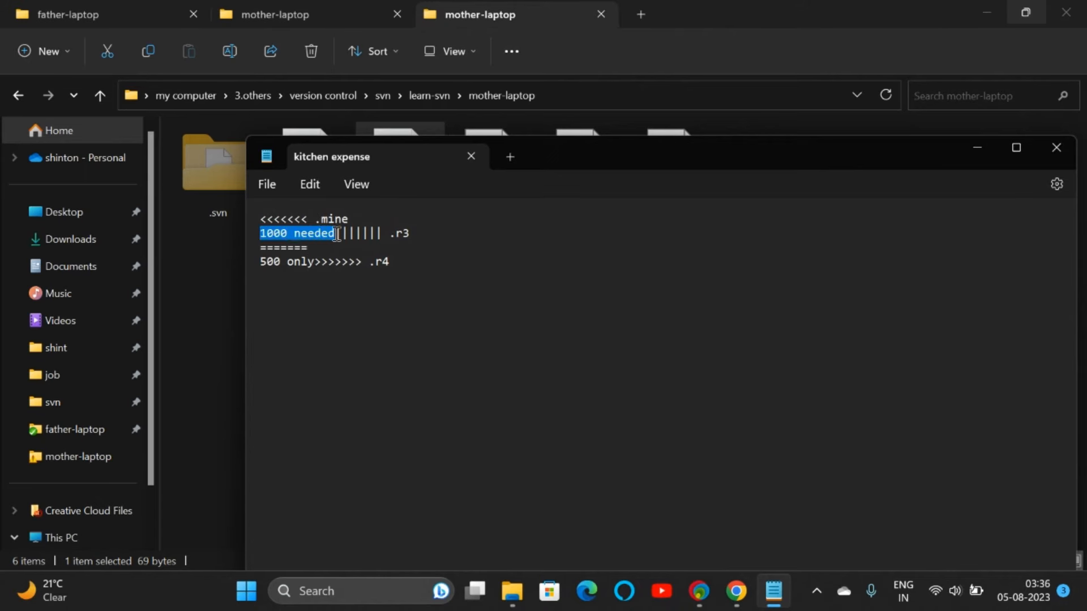
pyautogui.moveTo(567, 160); pyautogui.dragTo(488, 94)
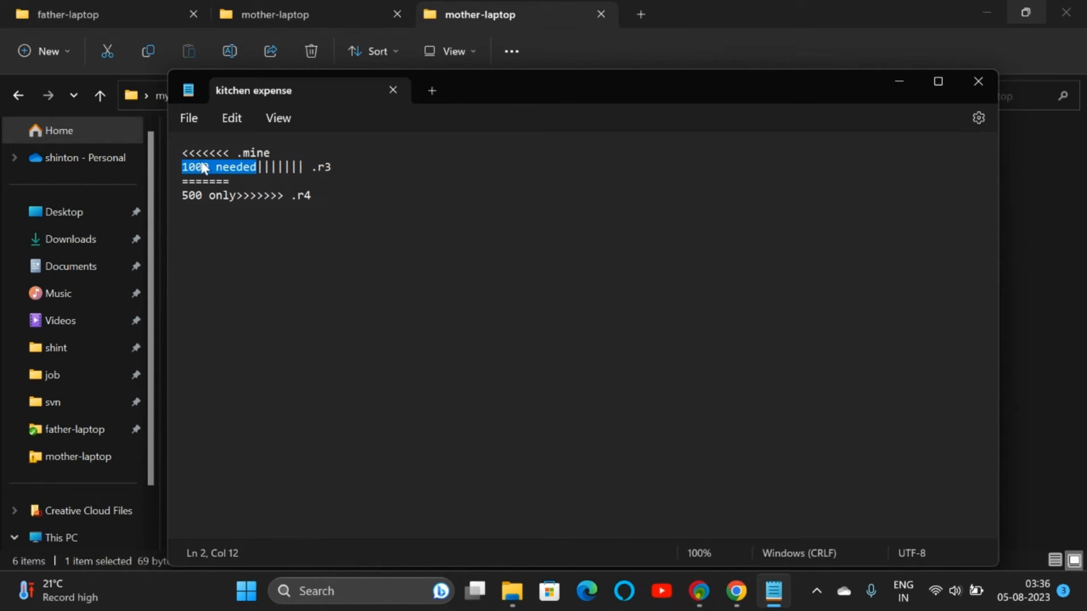
pyautogui.moveTo(187, 153); pyautogui.dragTo(248, 177)
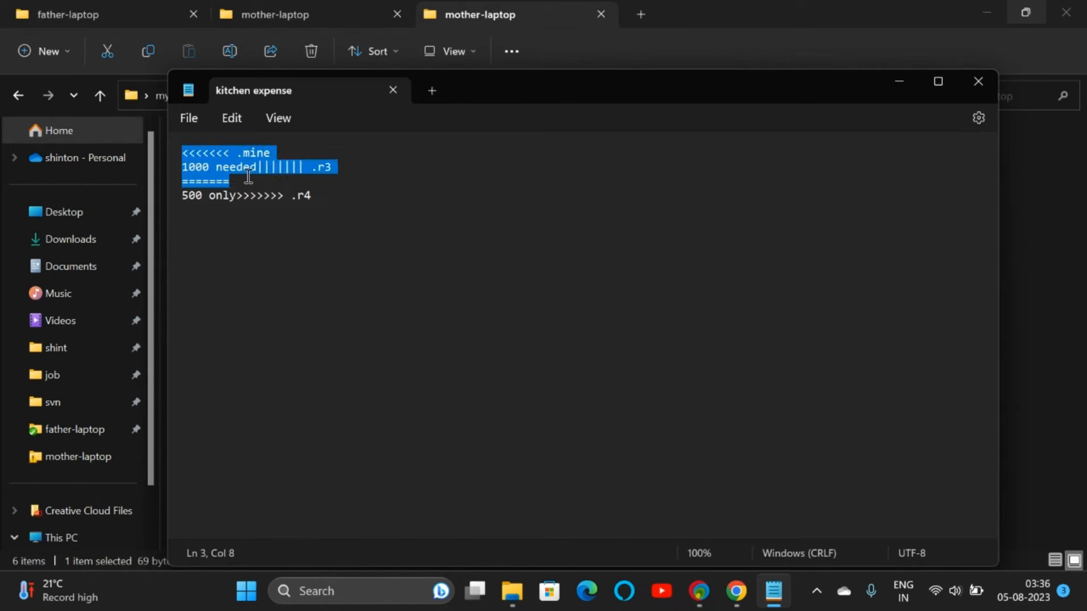
pyautogui.click(244, 176)
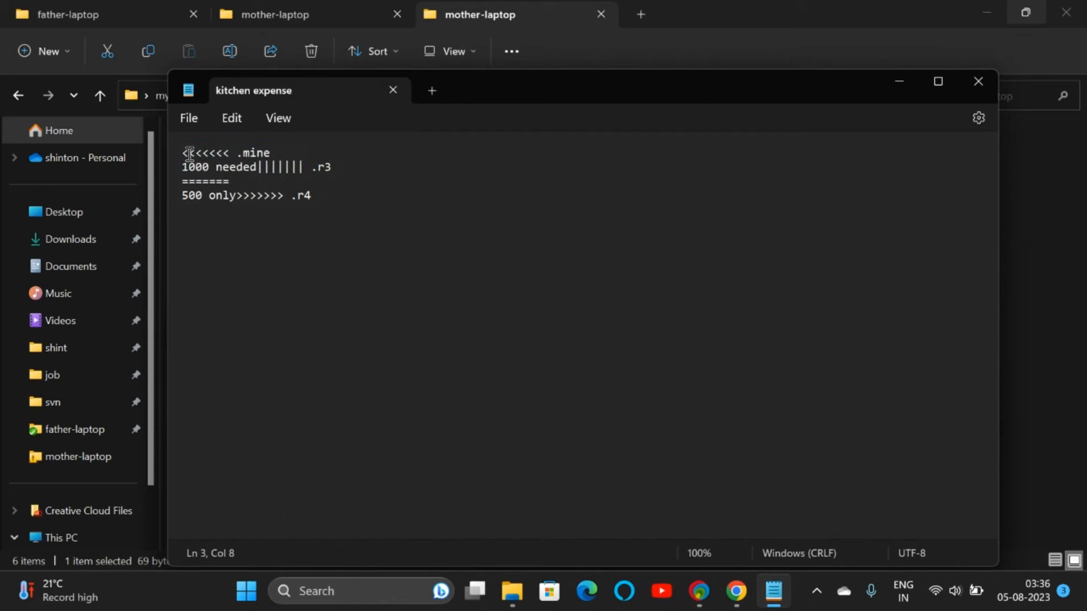
# Step: Delete the .mine lines, the ======= separator and the >>>>>>> .r4 marker, leaving only '500 only'
pyautogui.moveTo(187, 153); pyautogui.dragTo(337, 169)
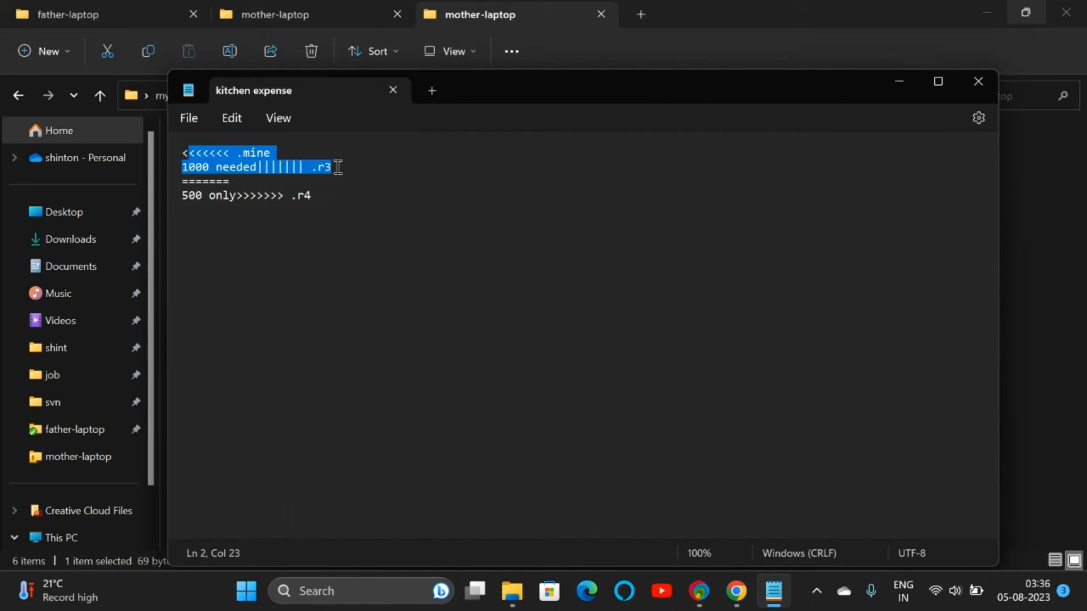
pyautogui.press('BackSpace')
pyautogui.moveTo(234, 168); pyautogui.dragTo(149, 167)
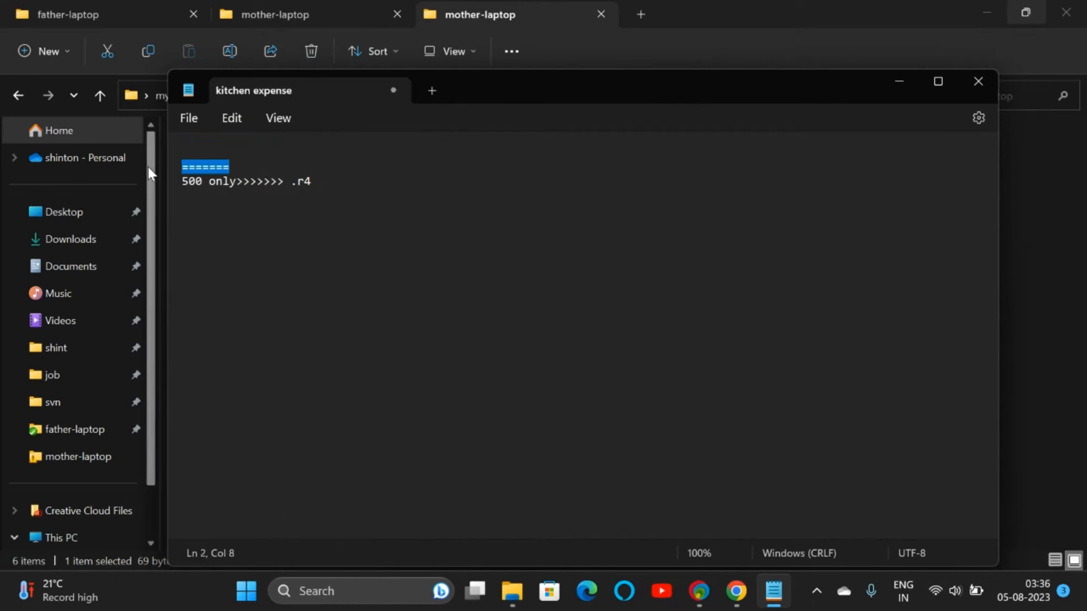
pyautogui.press('BackSpace')
pyautogui.press('BackSpace')
pyautogui.press('BackSpace')
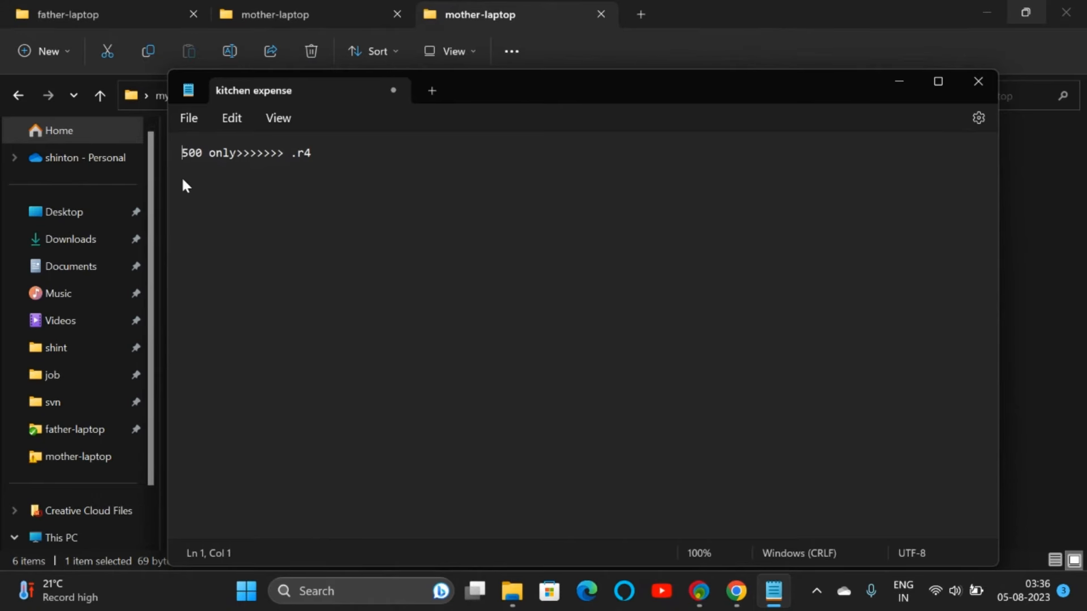
pyautogui.moveTo(238, 152); pyautogui.dragTo(320, 157)
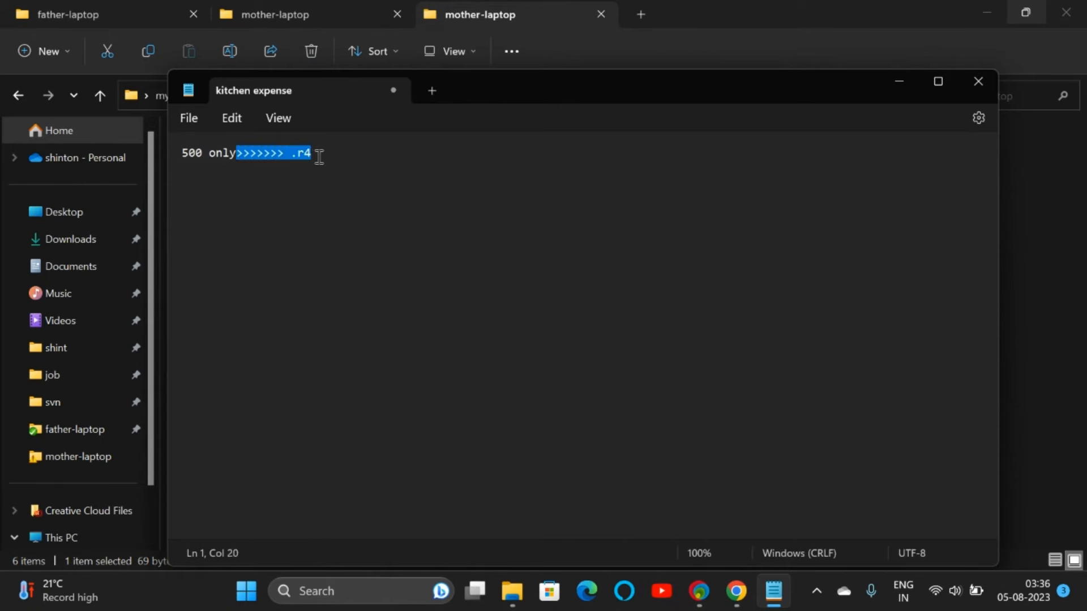
pyautogui.press('BackSpace')
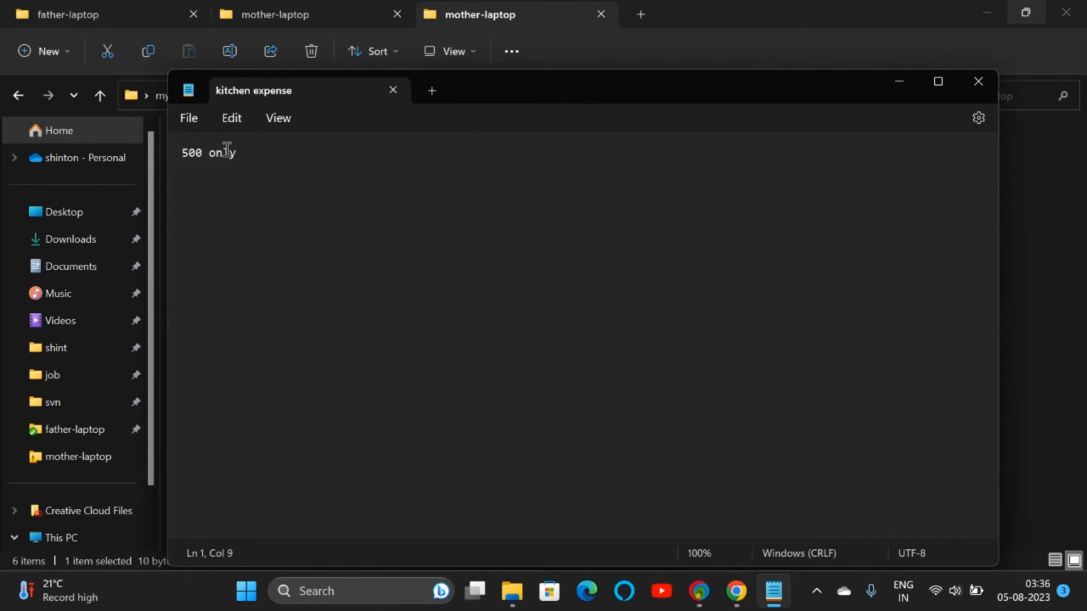
# Step: Close the resolved file and delete the leftover kitchen expense .mine, .r3 and .r4 files
pyautogui.click(978, 81)
pyautogui.click(491, 175)
pyautogui.keyDown('shift'); pyautogui.click(674, 194); pyautogui.keyUp('shift')
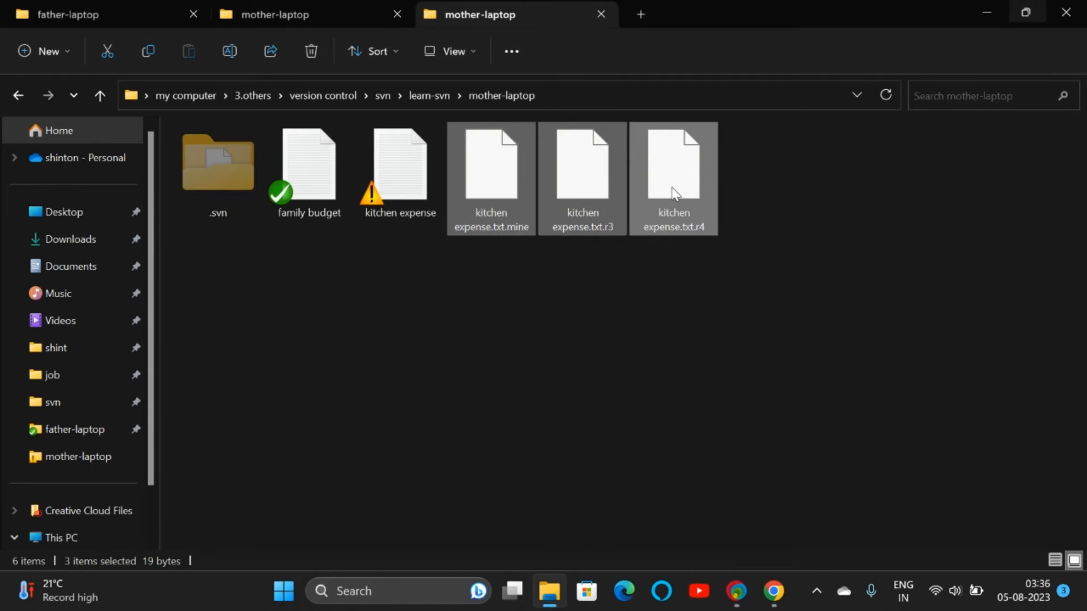
pyautogui.rightClick(674, 194)
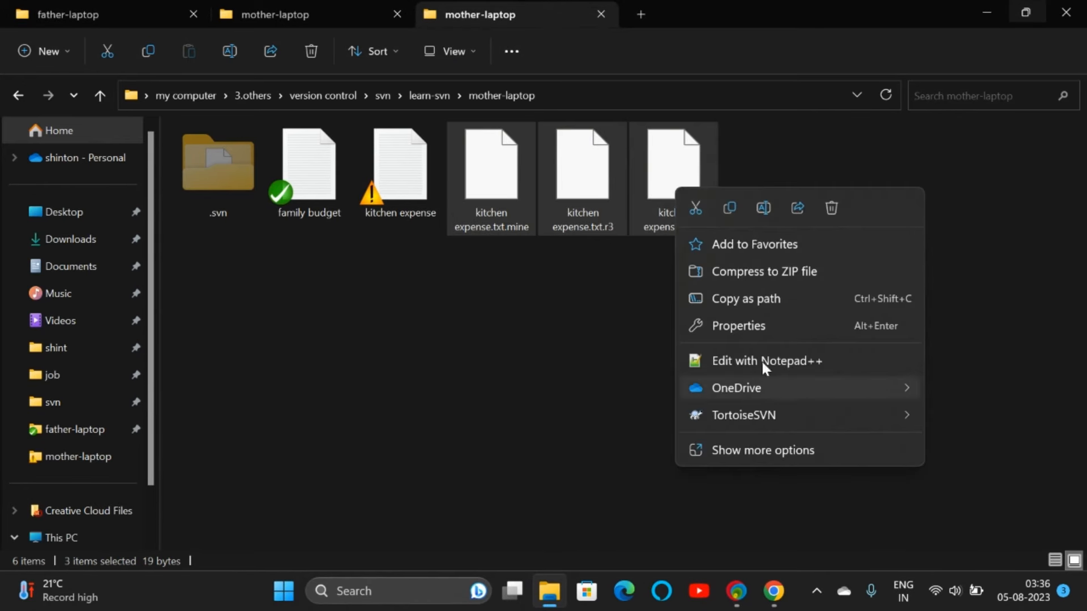
pyautogui.click(833, 207)
# Step: Update mother-laptop to revision 4 with mother's credentials, then bring up its context menu
pyautogui.click(403, 177)
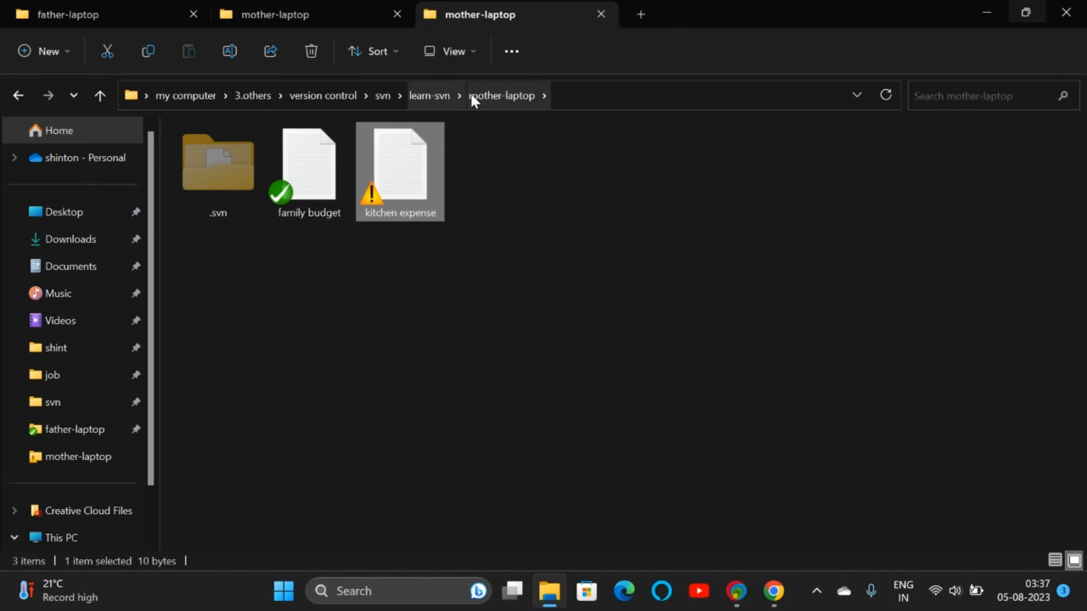
pyautogui.click(429, 95)
pyautogui.rightClick(399, 181)
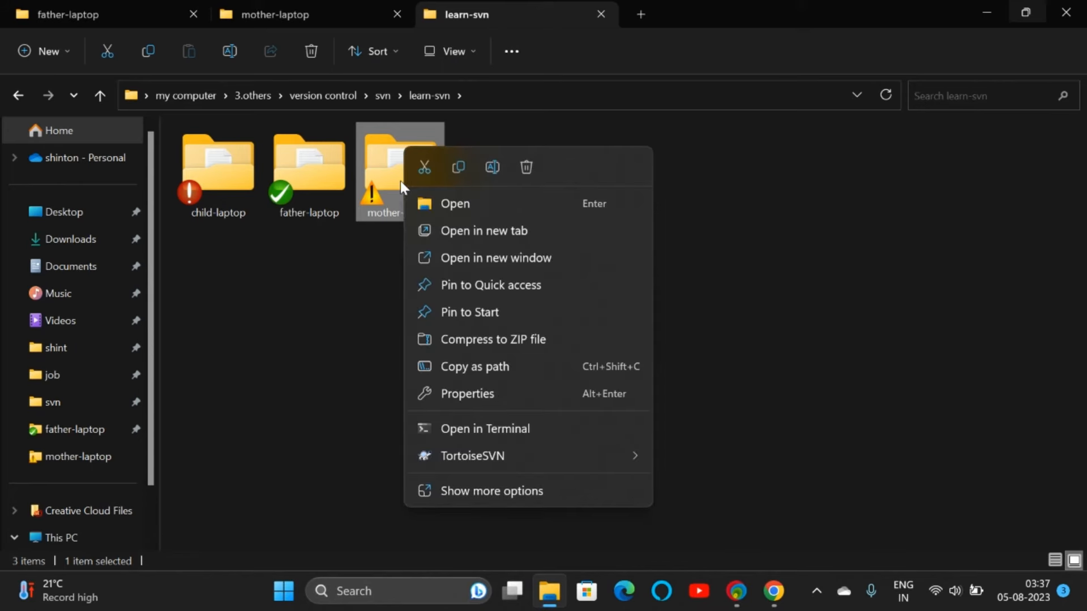
pyautogui.moveTo(475, 456)
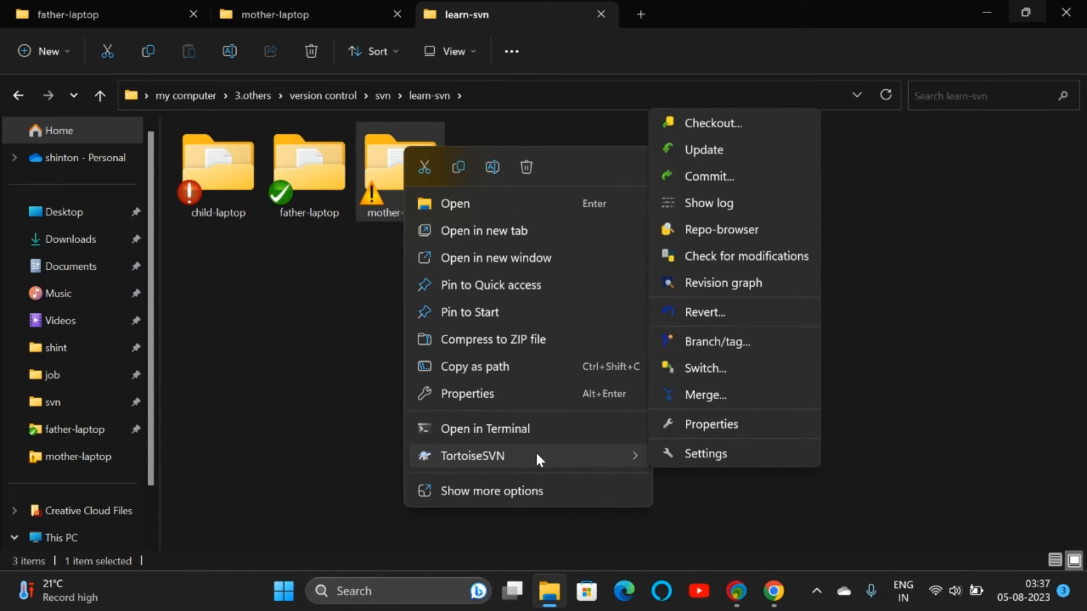
pyautogui.click(698, 151)
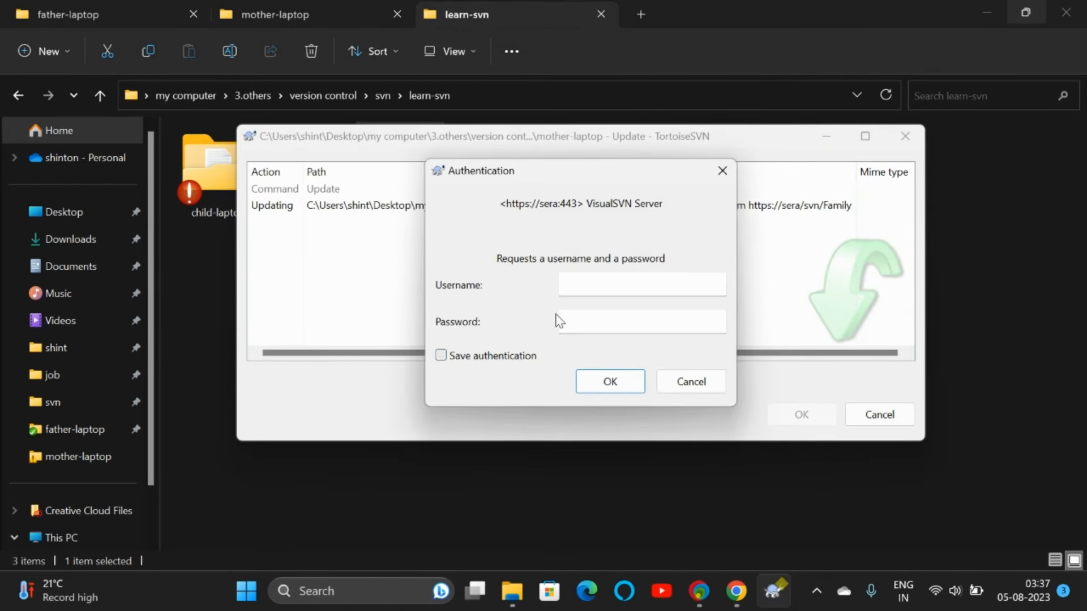
pyautogui.click(589, 286)
pyautogui.write('mother')
pyautogui.press('Tab')
pyautogui.write('mo')
pyautogui.press('Return')
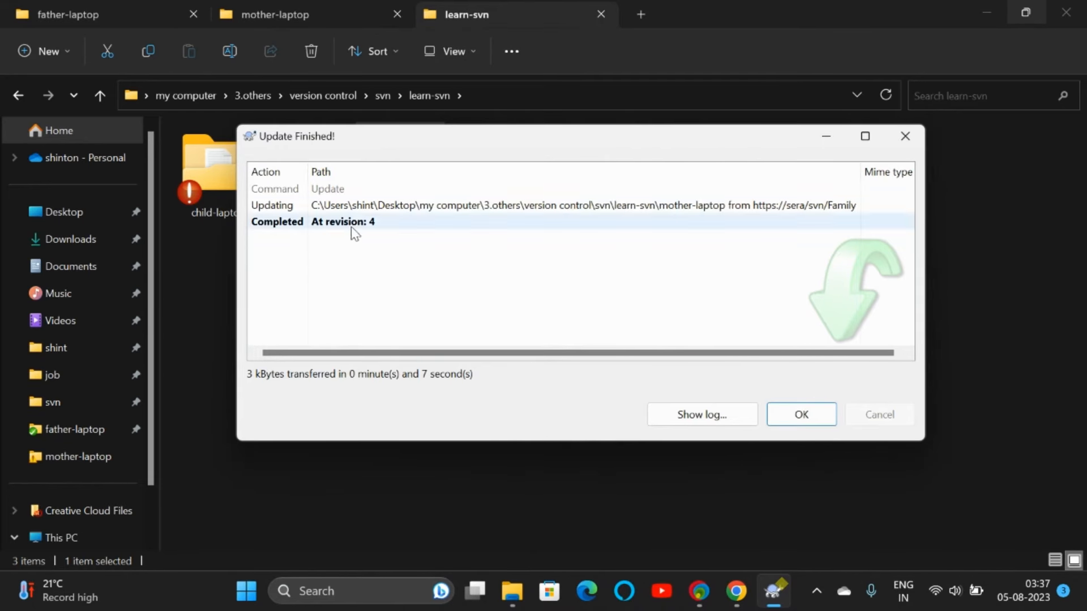
pyautogui.click(786, 422)
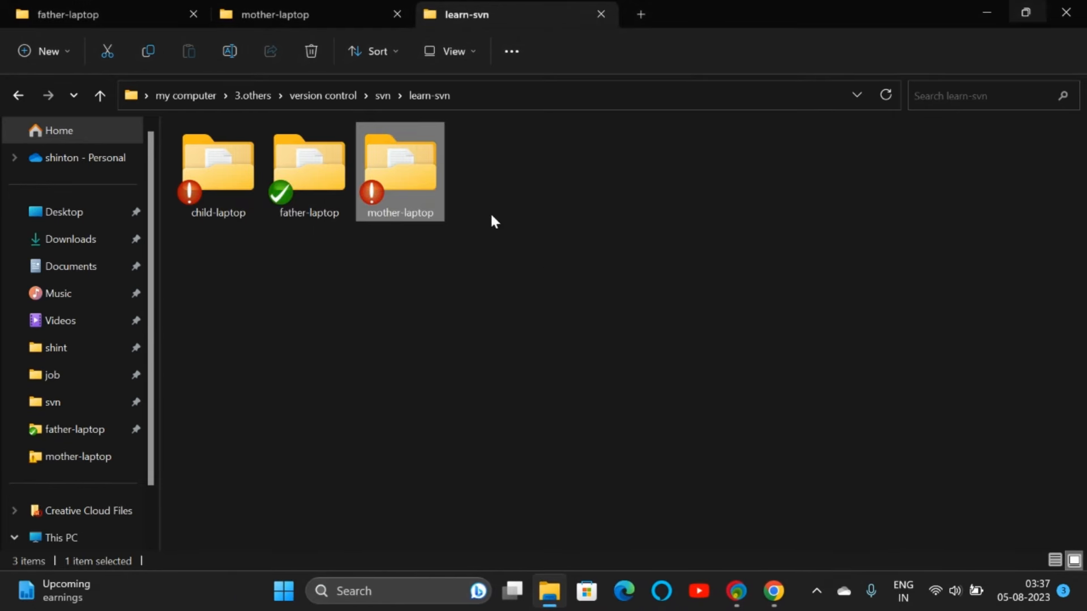
pyautogui.rightClick(386, 197)
# Step: Commit mother-laptop's changes with the log message 'kitchen expense after conflict'
pyautogui.moveTo(469, 454)
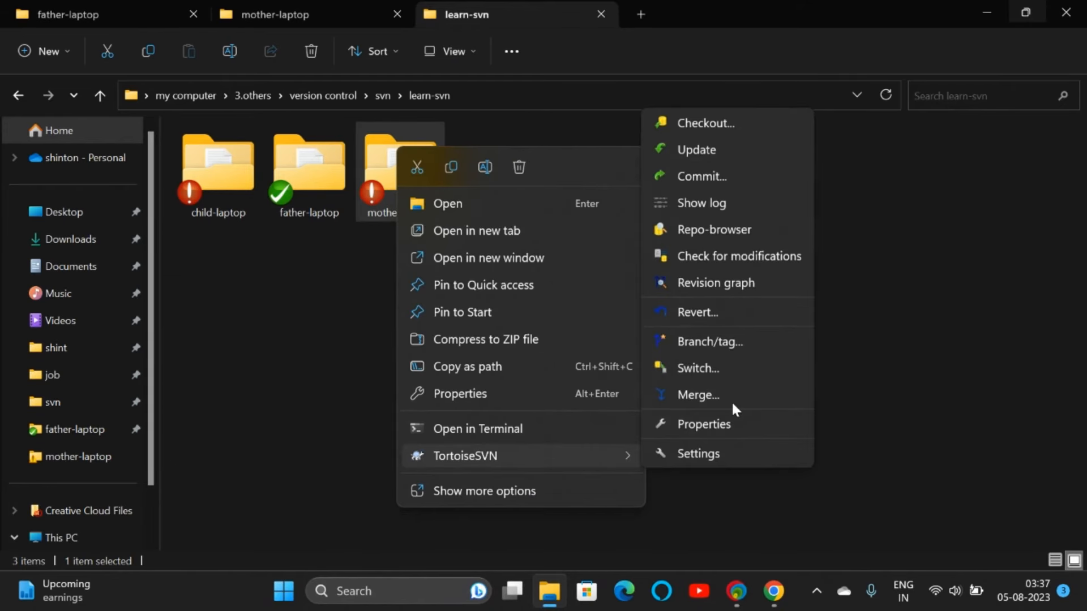
pyautogui.click(704, 170)
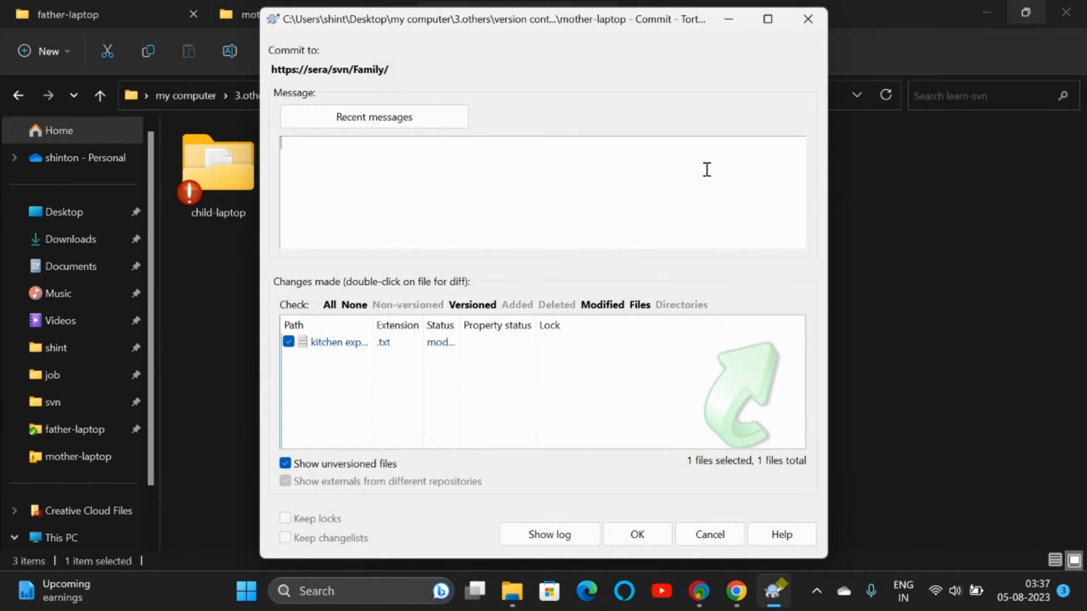
pyautogui.write('final kit')
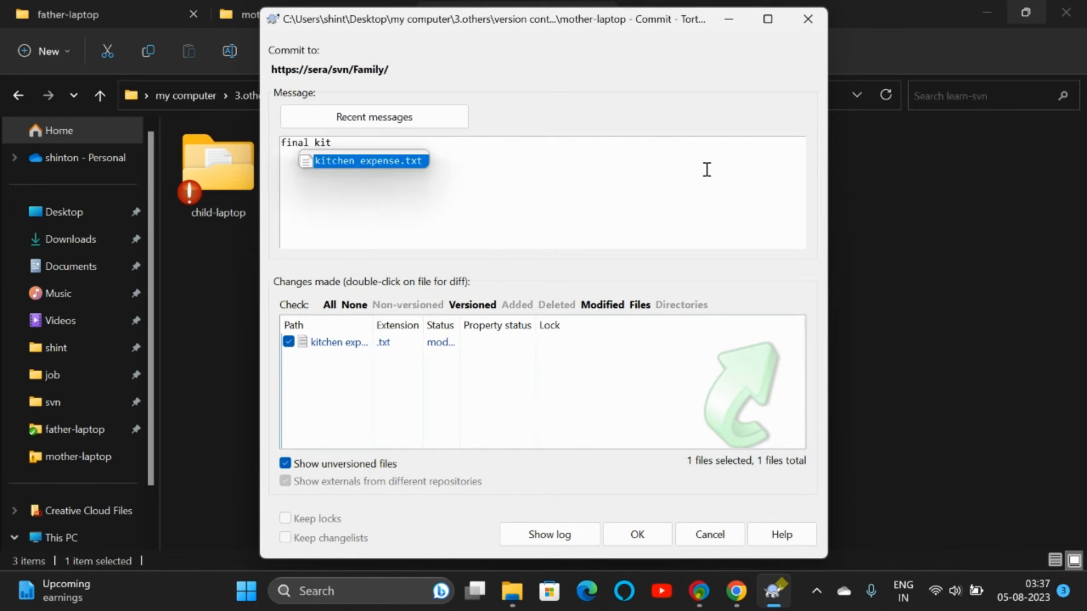
pyautogui.press('BackSpace')
pyautogui.press('BackSpace')
pyautogui.press('BackSpace')
pyautogui.press('BackSpace')
pyautogui.press('BackSpace')
pyautogui.press('BackSpace')
pyautogui.press('BackSpace')
pyautogui.press('BackSpace')
pyautogui.press('BackSpace')
pyautogui.write('kitchen e')
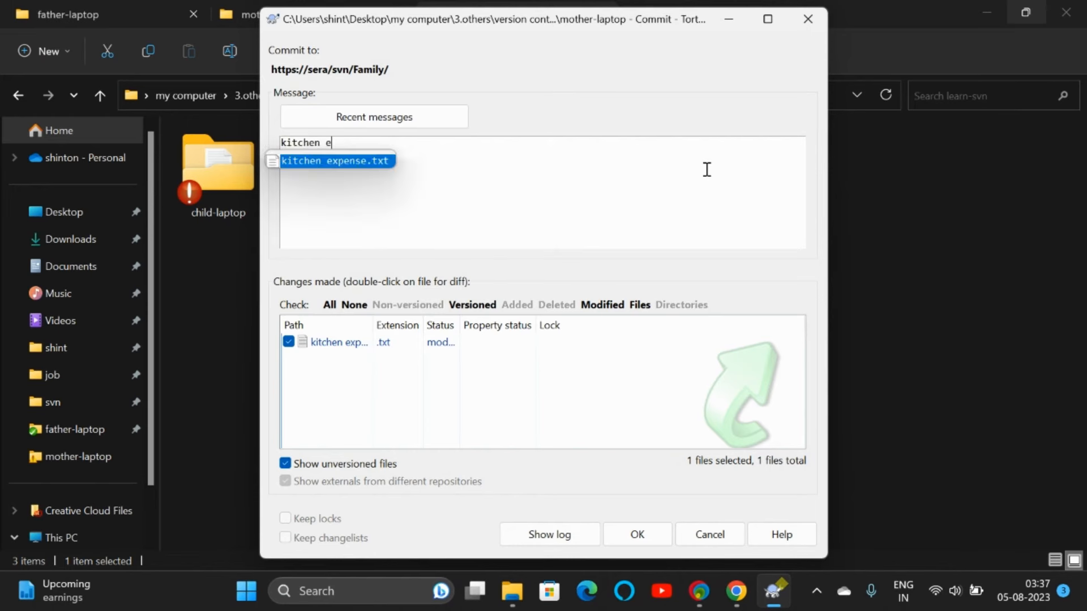
pyautogui.write('xpense after co')
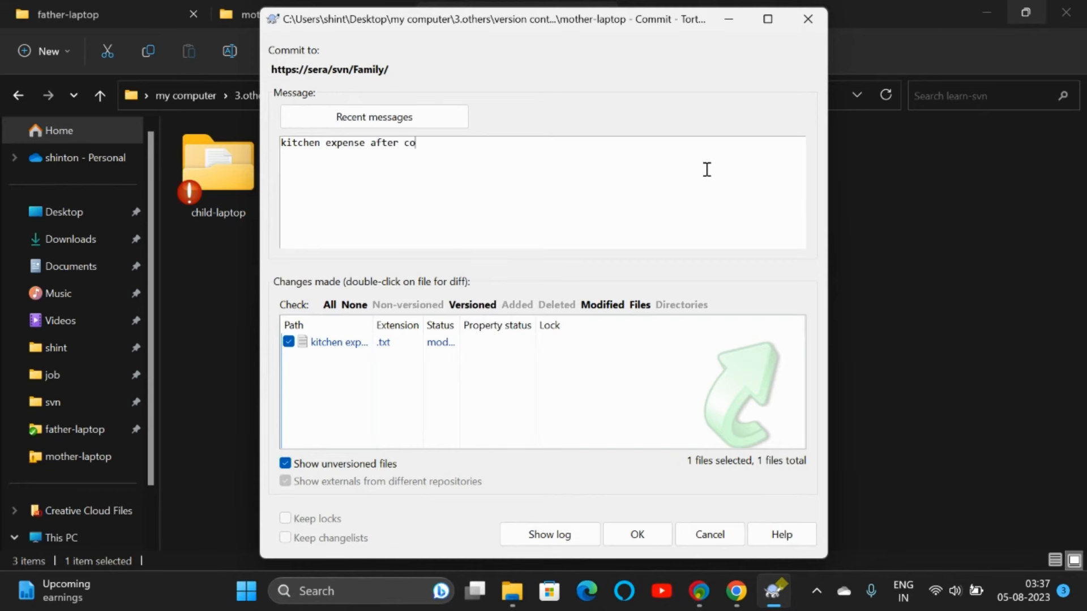
pyautogui.write('nflict')
pyautogui.click(637, 534)
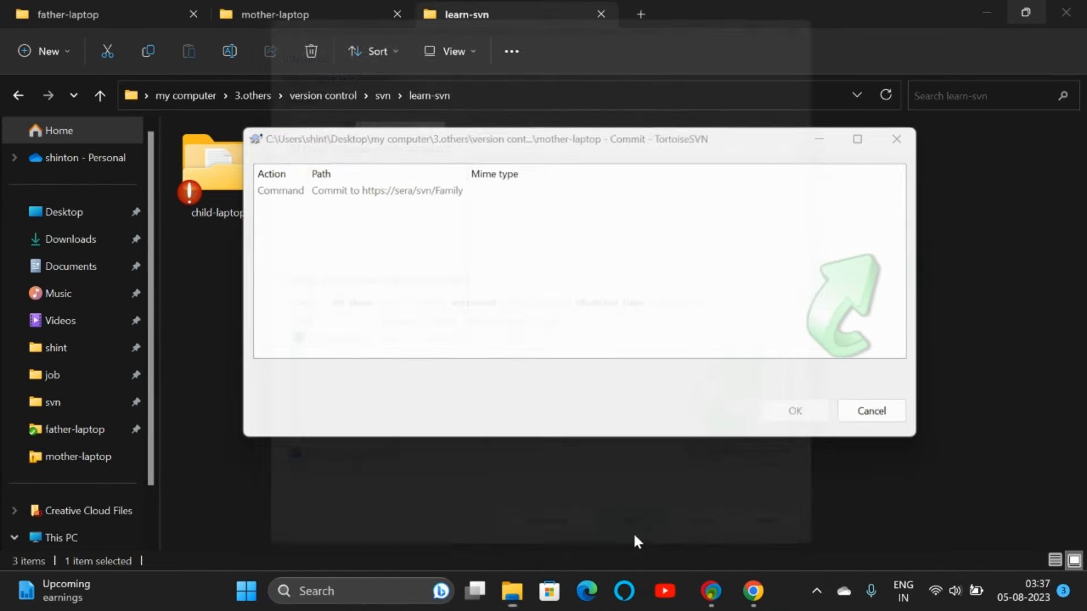
# Step: Sign in with mother's credentials without saving them, completing the commit as revision 5
pyautogui.click(512, 355)
pyautogui.click(588, 285)
pyautogui.write('mother')
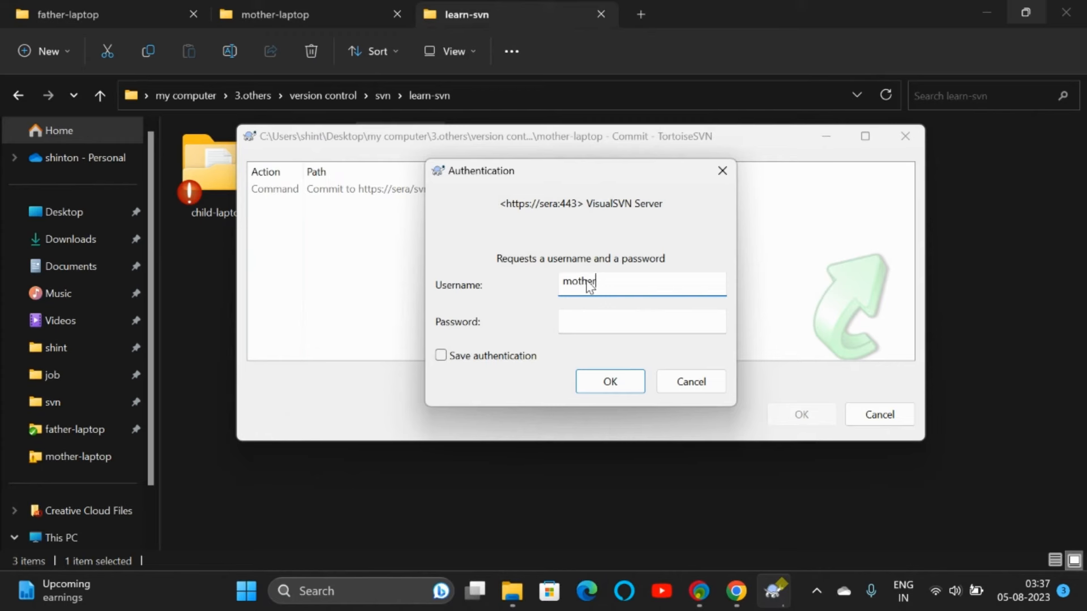
pyautogui.press('Tab')
pyautogui.write('••••••')
pyautogui.press('Return')
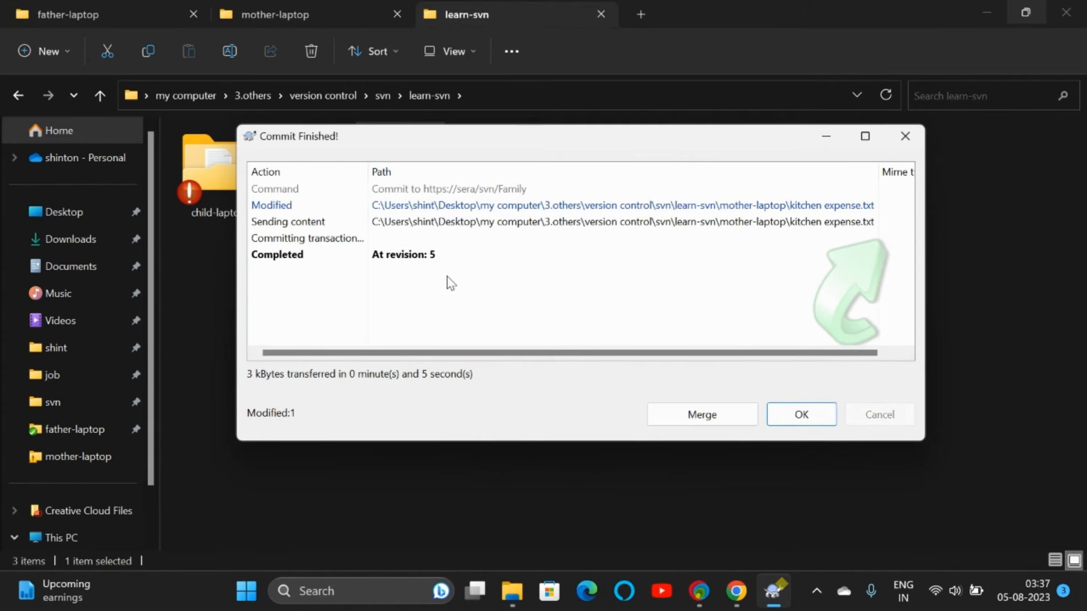
pyautogui.click(736, 591)
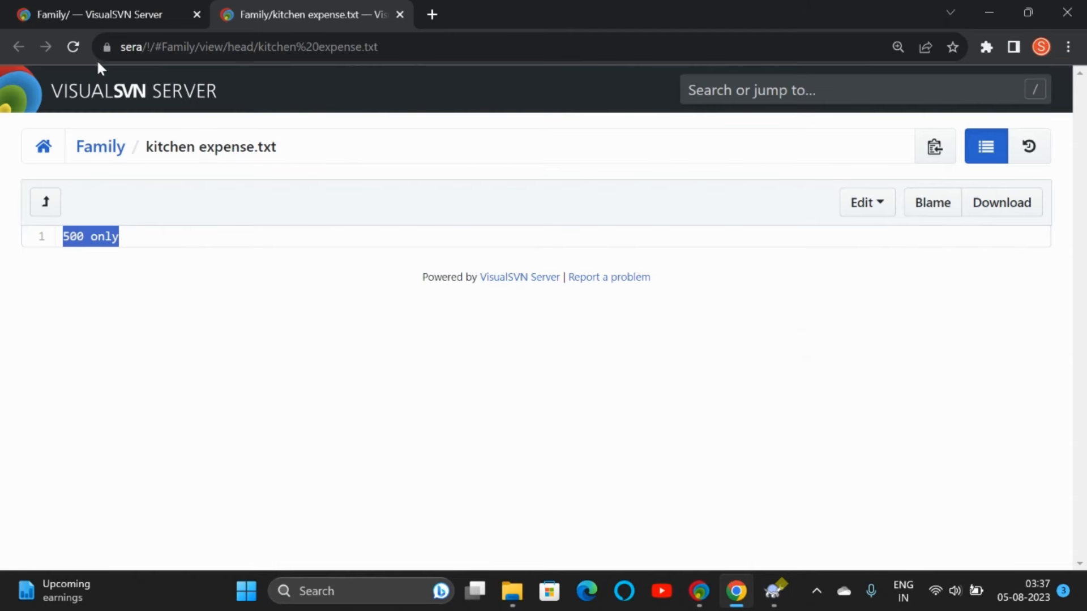
# Step: Reload the Family listing to show kitchen expense.txt at r5, close the commit summary, return to learn-svn
pyautogui.click(135, 12)
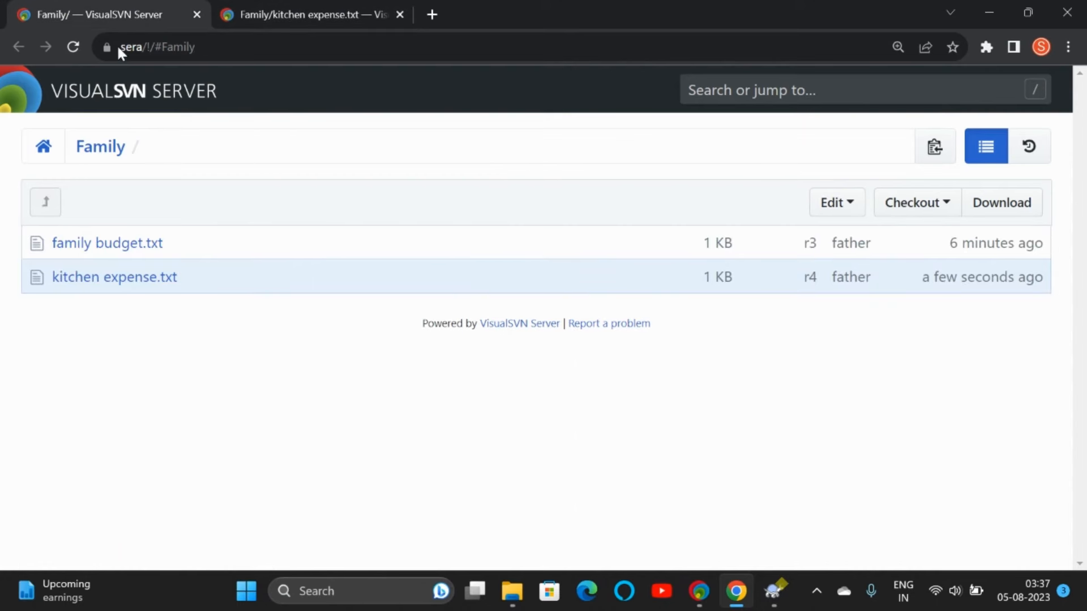
pyautogui.click(74, 46)
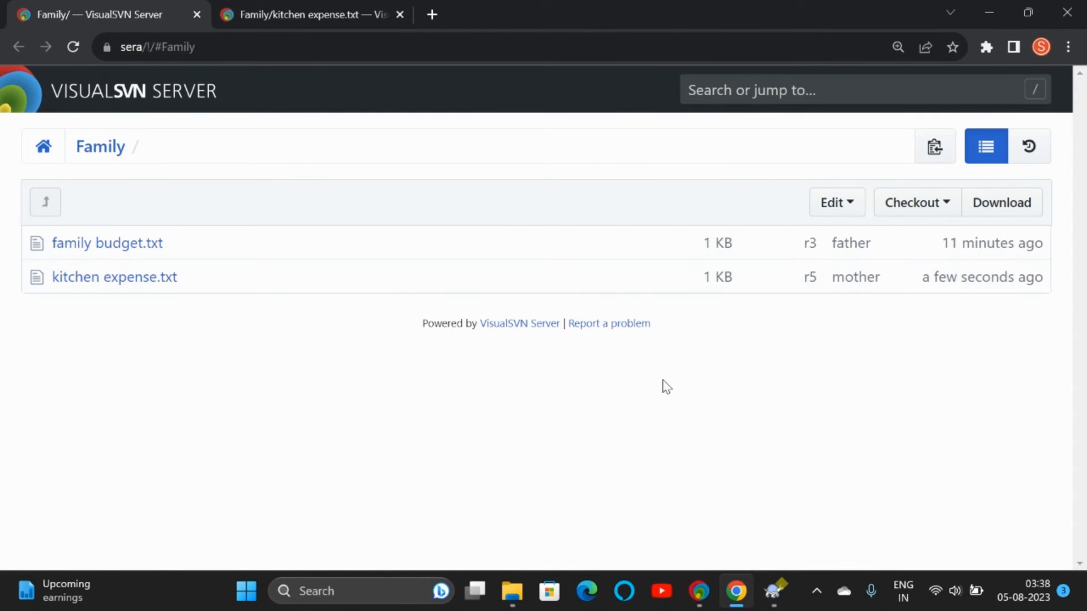
pyautogui.click(779, 595)
pyautogui.click(801, 414)
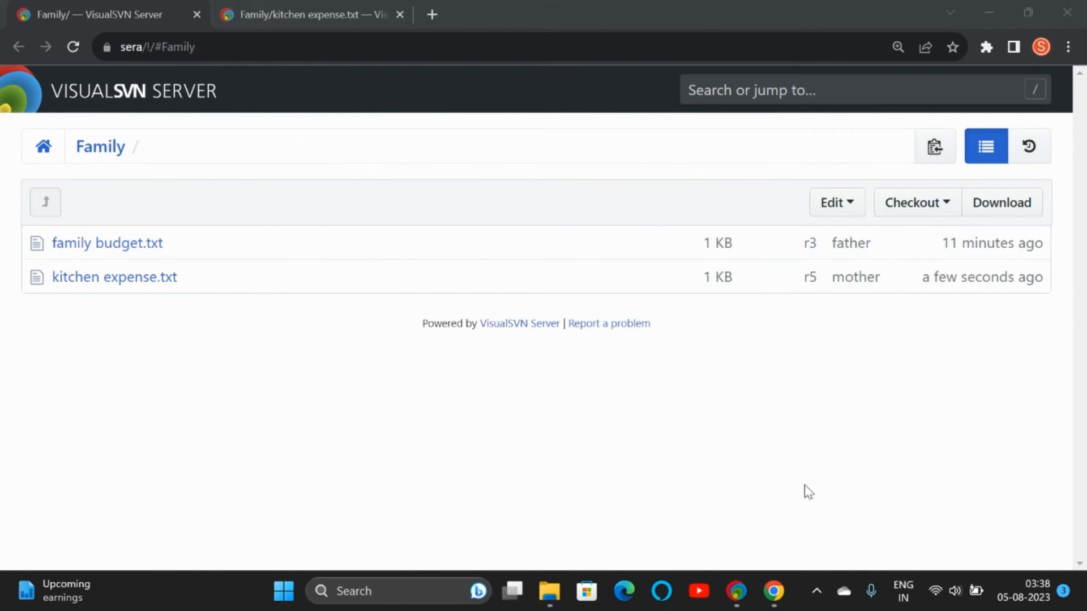
pyautogui.moveTo(549, 591)
pyautogui.click(551, 545)
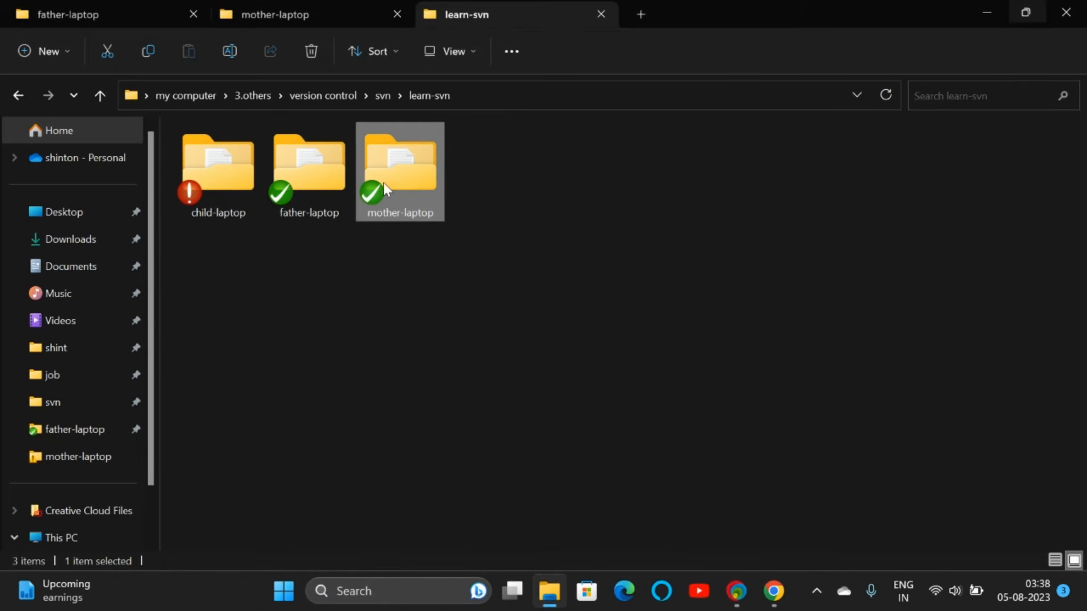
# Step: Open the revision log for father-laptop rather than mother-laptop
pyautogui.rightClick(393, 172)
pyautogui.moveTo(467, 457)
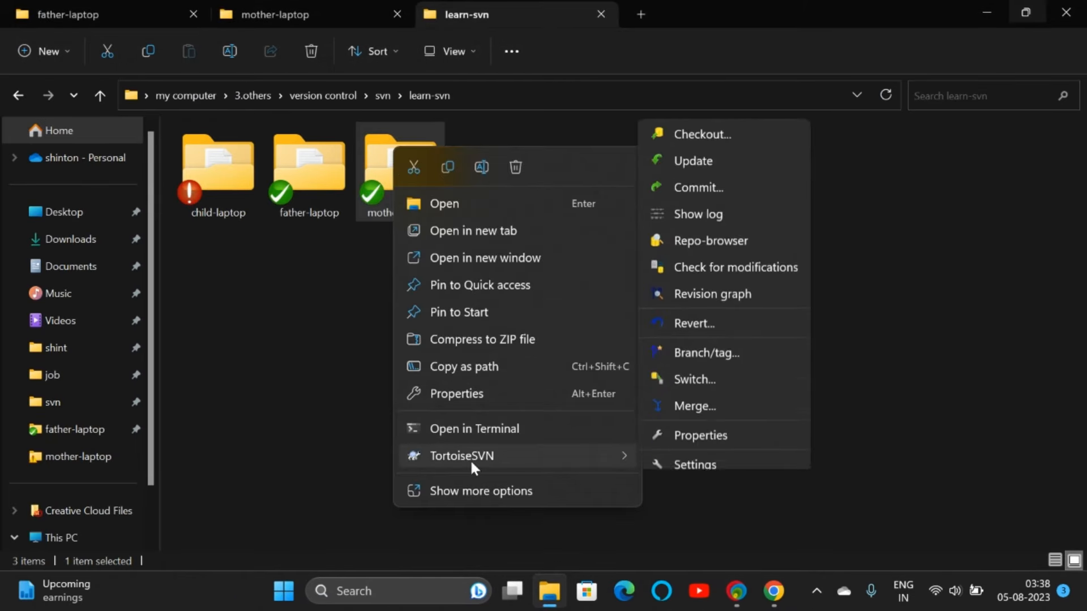
pyautogui.click(335, 192)
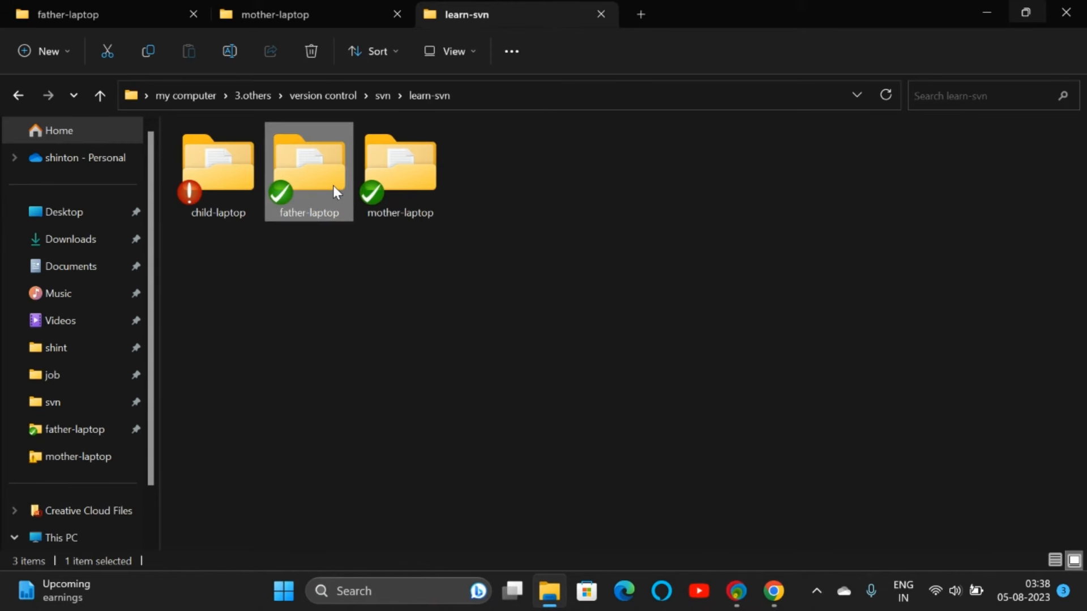
pyautogui.rightClick(333, 187)
pyautogui.moveTo(442, 455)
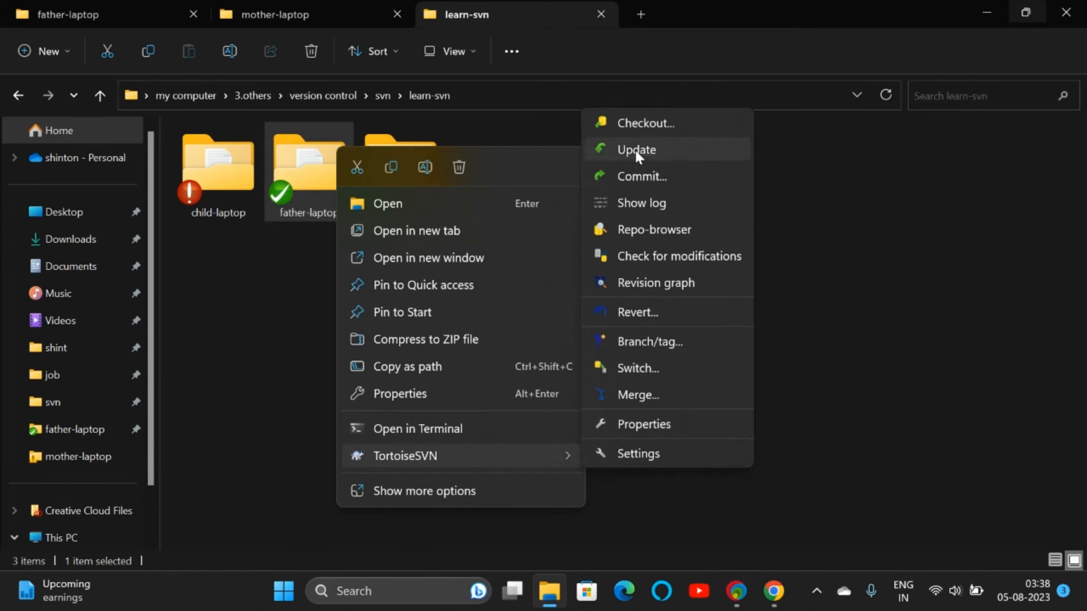
pyautogui.click(637, 203)
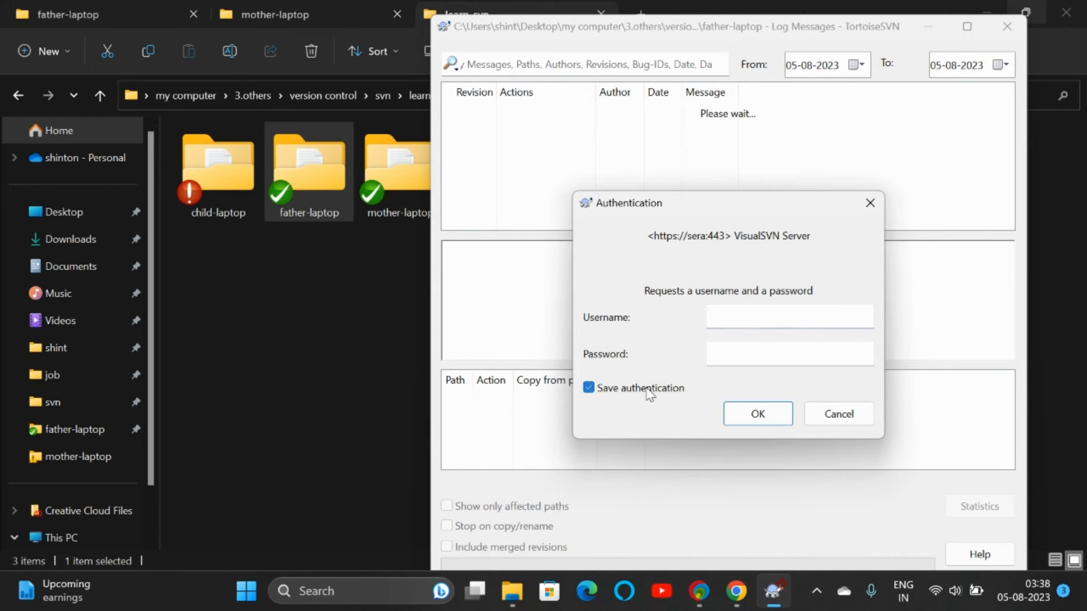
# Step: Sign in with father's credentials, view revision 4 among the five revisions, then close the log
pyautogui.click(650, 393)
pyautogui.click(749, 320)
pyautogui.write('father')
pyautogui.press('Tab')
pyautogui.write('123')
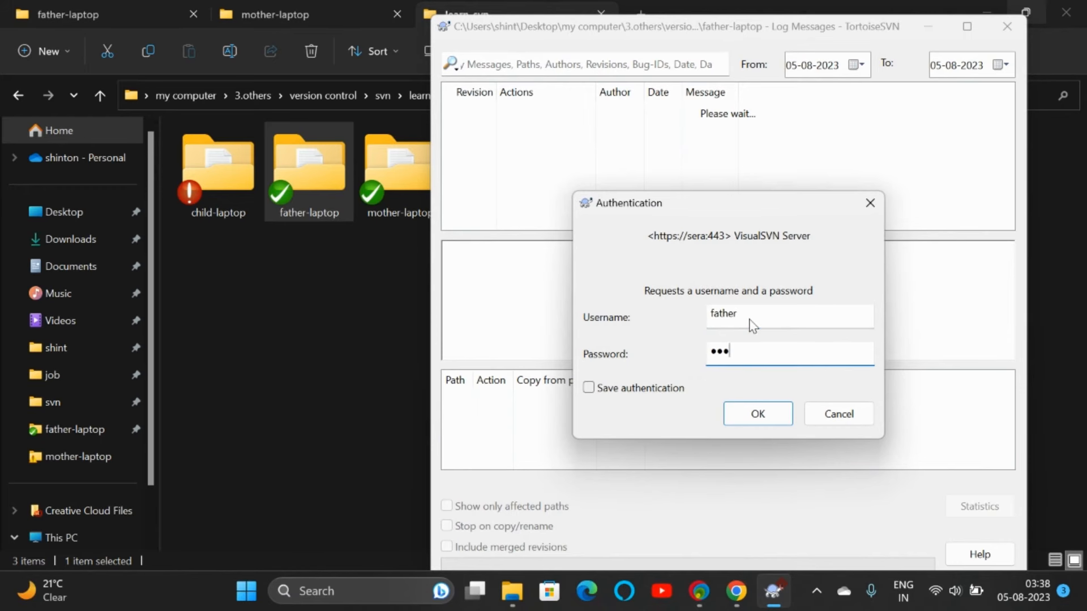
pyautogui.press('Return')
pyautogui.click(720, 125)
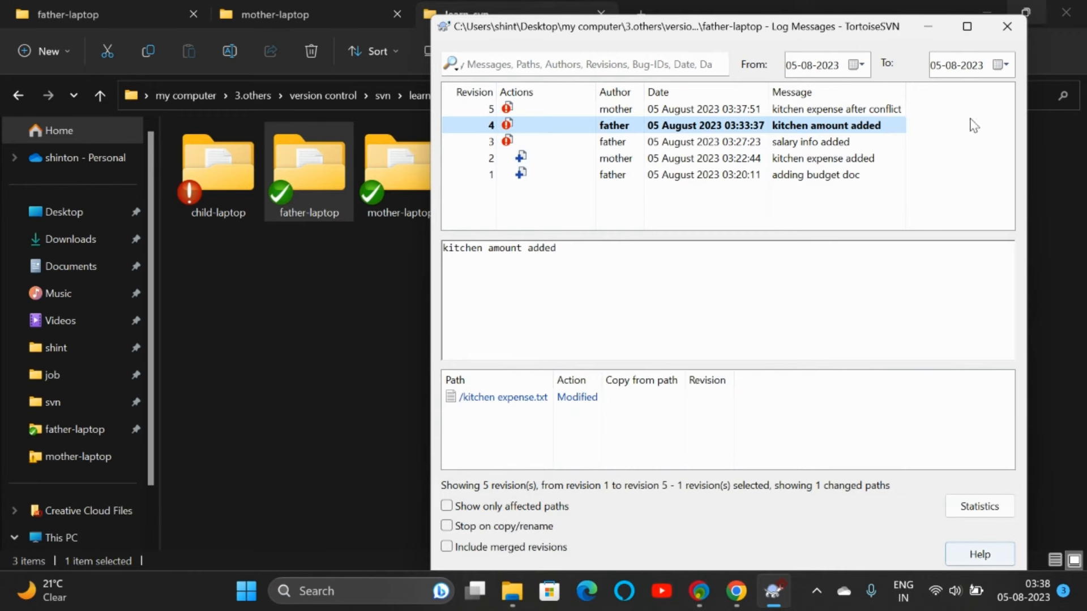
pyautogui.click(1005, 28)
pyautogui.rightClick(304, 169)
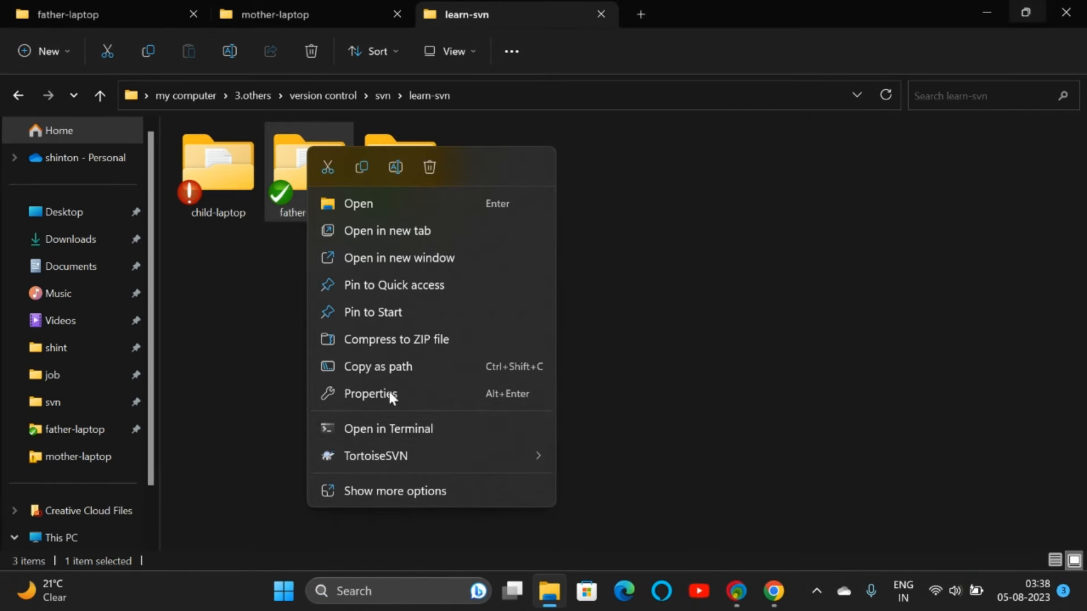
# Step: Update father-laptop to revision 5, signing in with father's credentials
pyautogui.moveTo(395, 456)
pyautogui.click(630, 148)
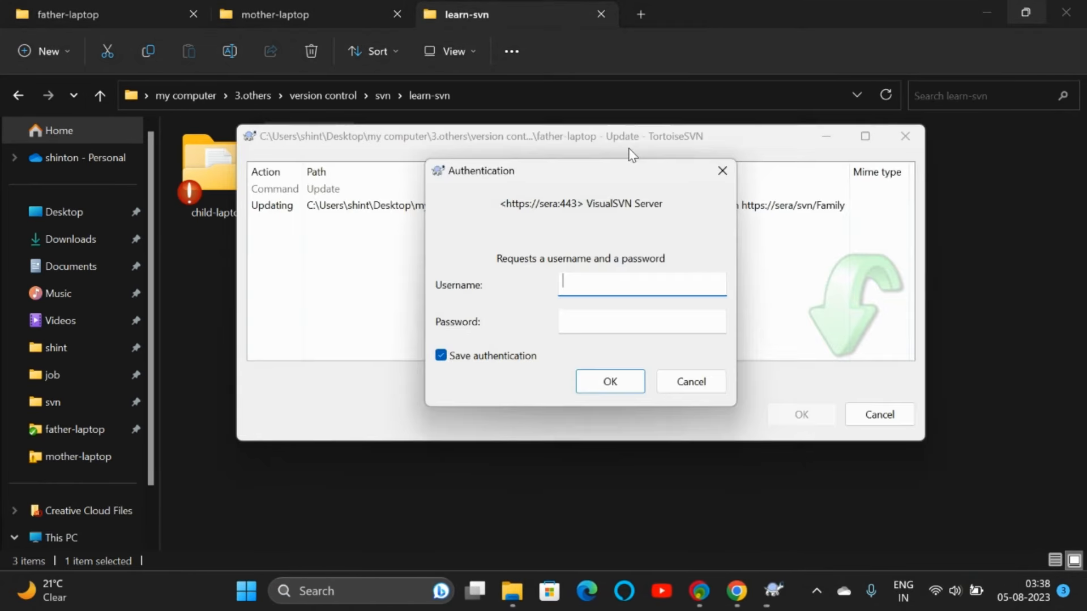
pyautogui.click(483, 360)
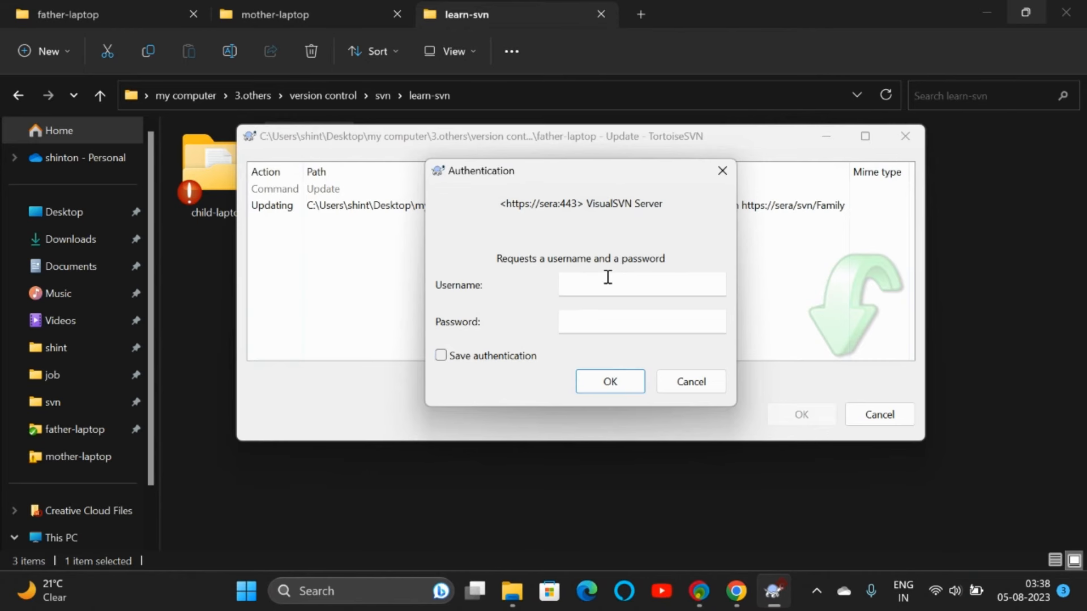
pyautogui.click(605, 279)
pyautogui.write('father')
pyautogui.press('Tab')
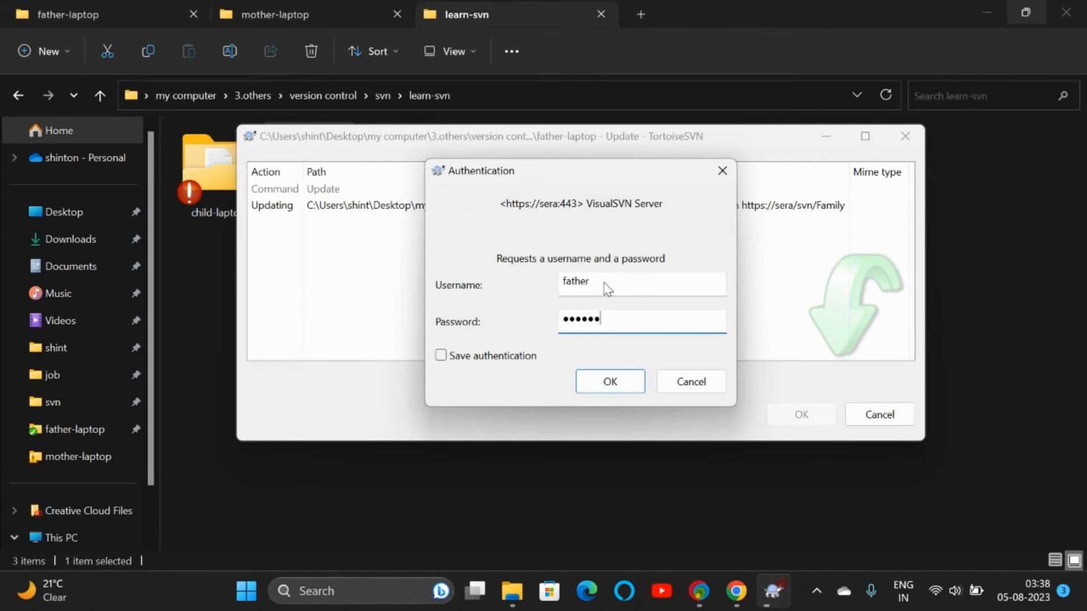
pyautogui.press('Return')
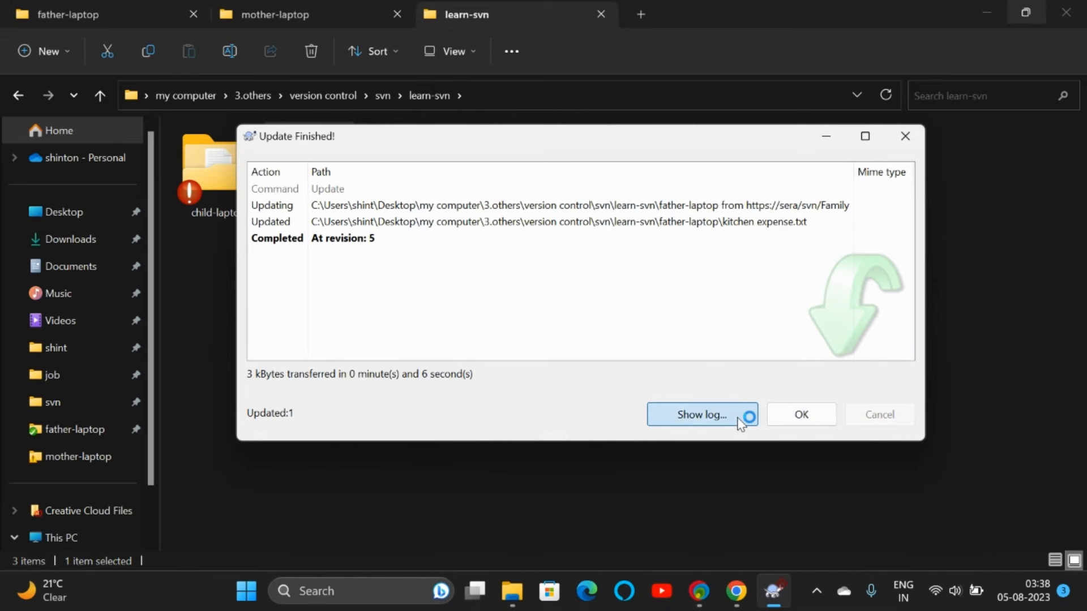
# Step: Review father-laptop's log after signing in again, then close the log and update summary
pyautogui.click(742, 415)
pyautogui.click(632, 392)
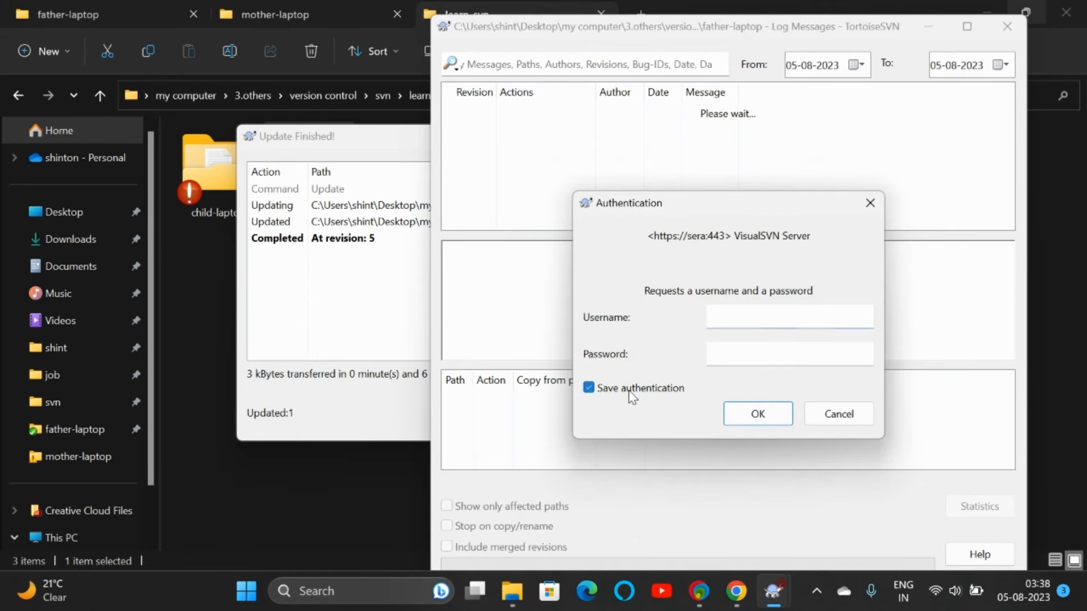
pyautogui.click(749, 311)
pyautogui.write('father')
pyautogui.press('Tab')
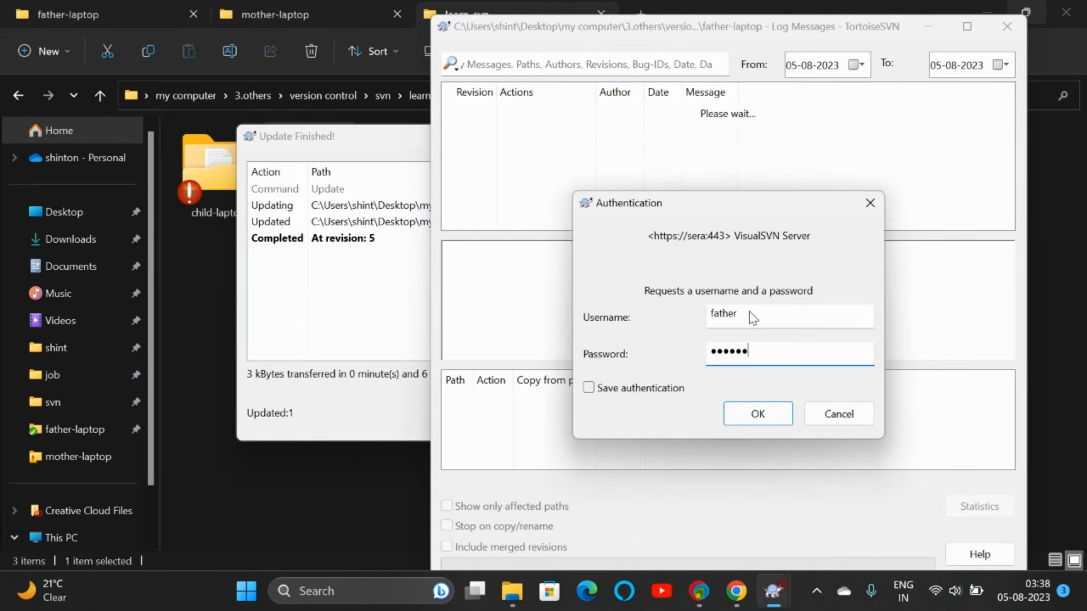
pyautogui.press('Return')
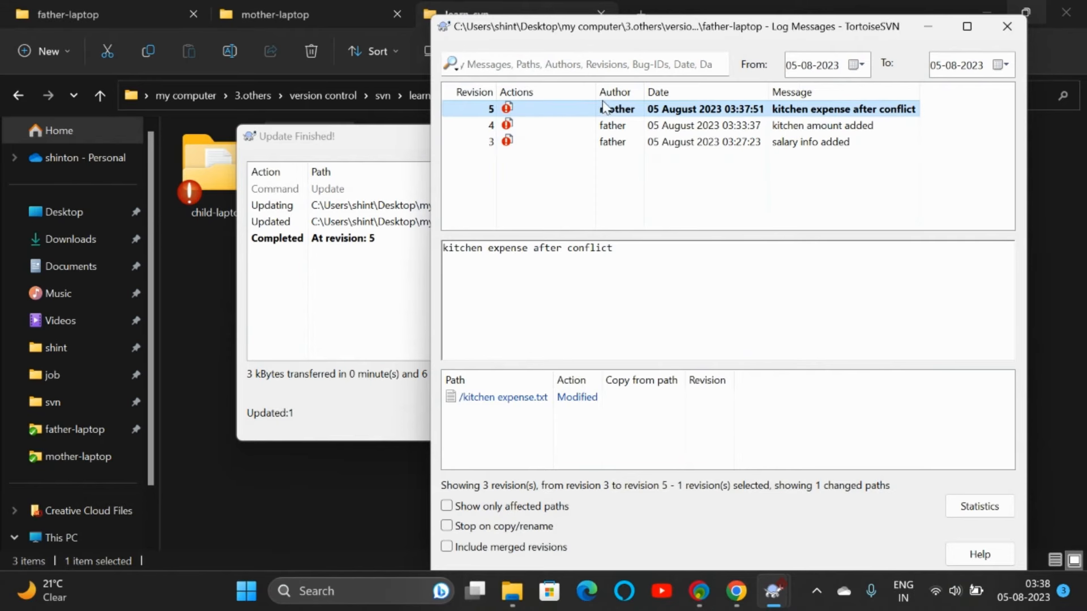
pyautogui.click(1003, 32)
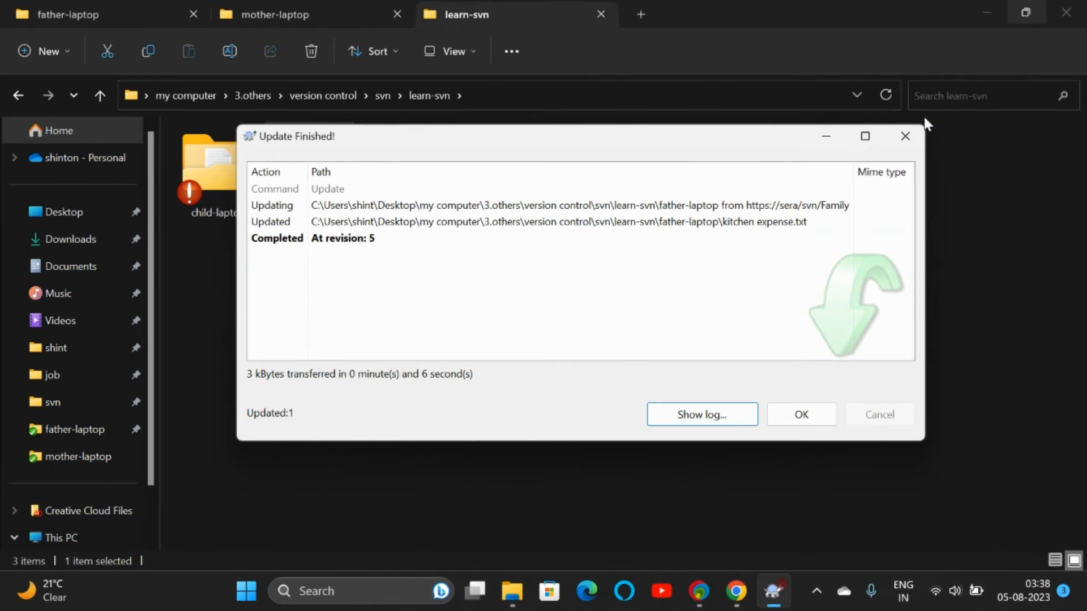
pyautogui.click(907, 132)
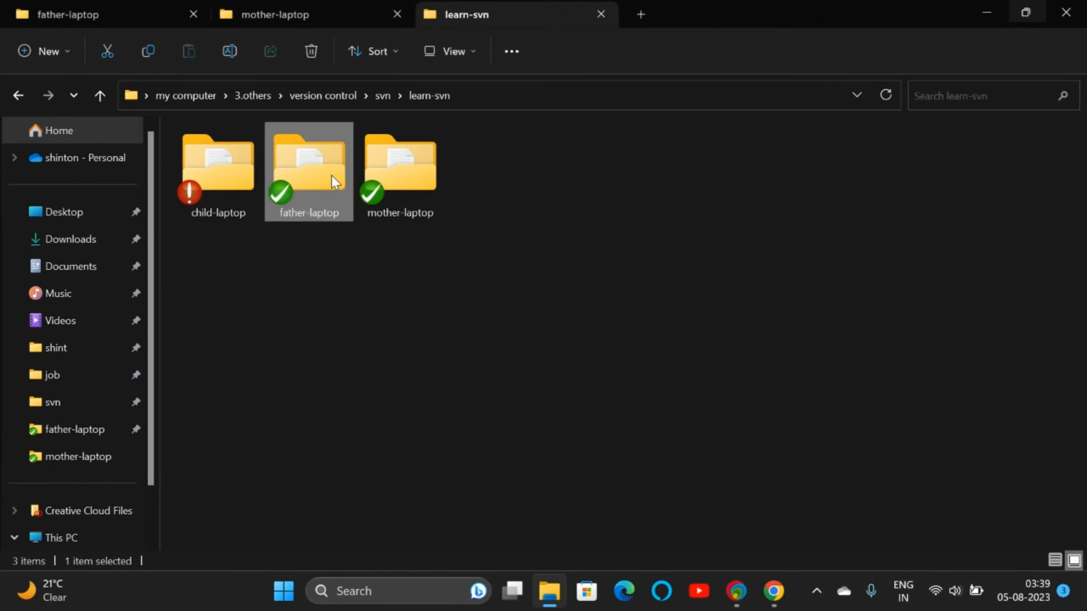
# Step: Open father-laptop's kitchen expense in Notepad to confirm '500 only', then return to the other father-laptop tab
pyautogui.moveTo(392, 180)
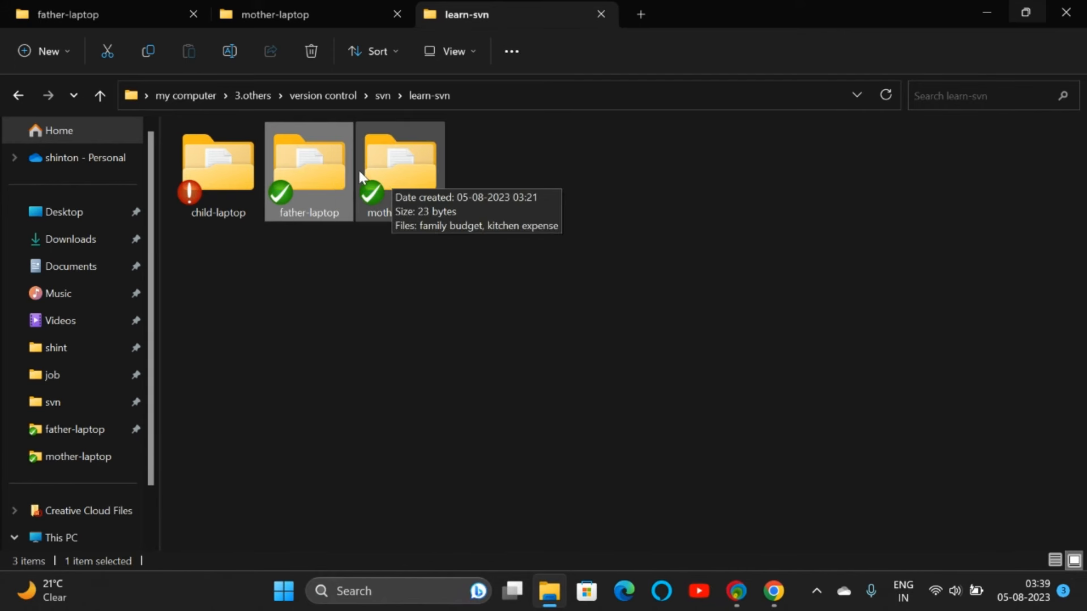
pyautogui.doubleClick(329, 182)
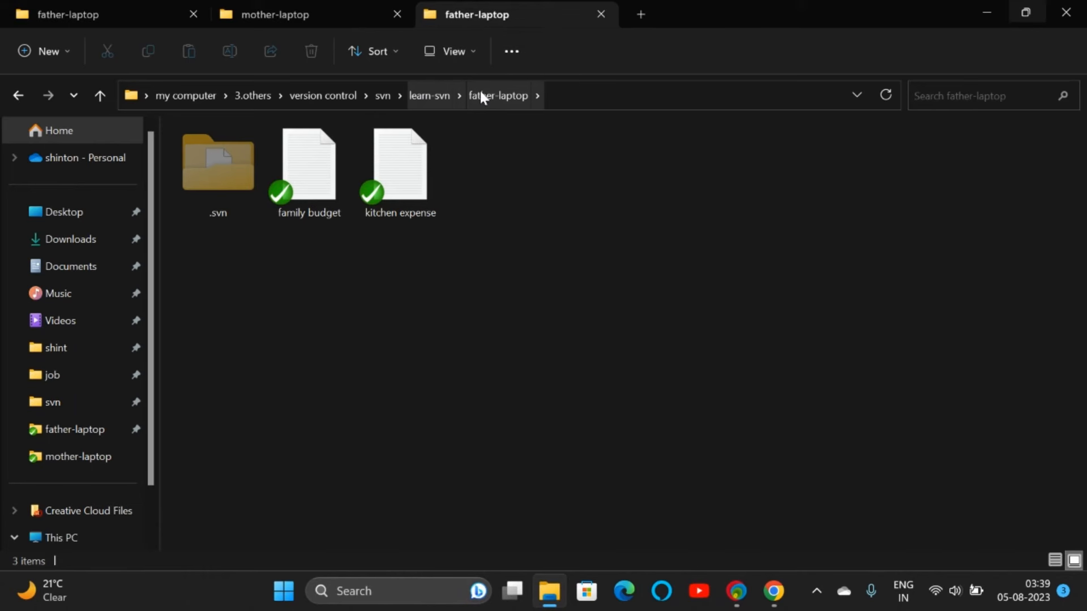
pyautogui.click(440, 95)
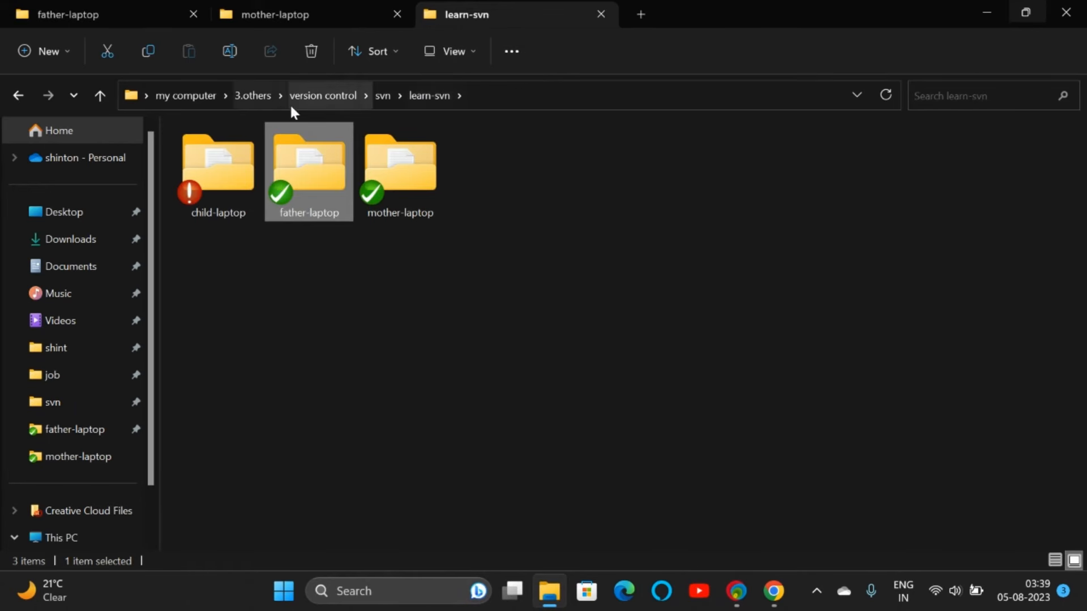
pyautogui.doubleClick(316, 167)
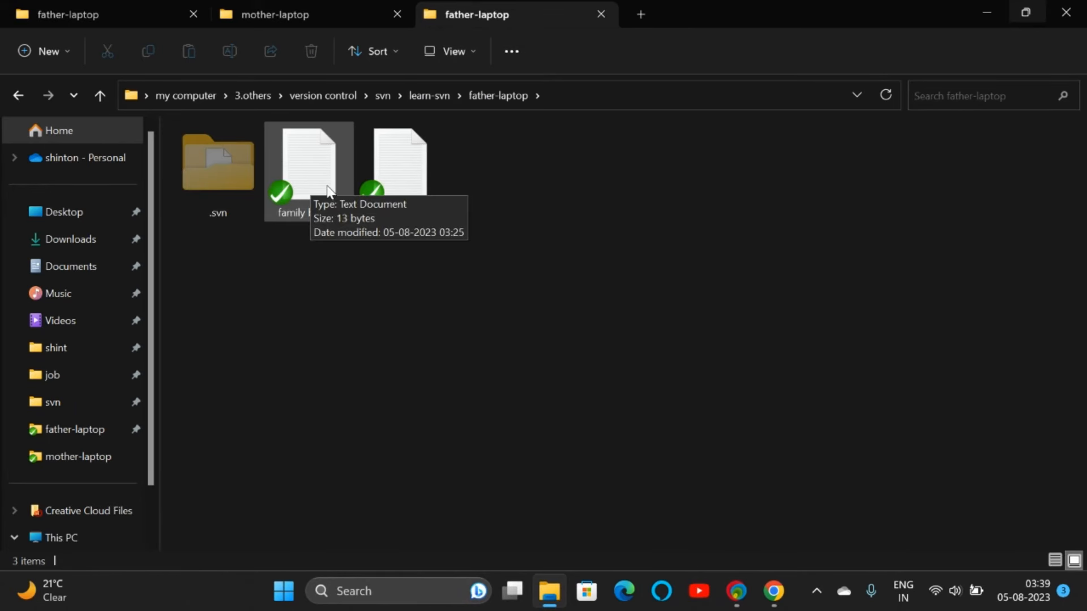
pyautogui.doubleClick(395, 176)
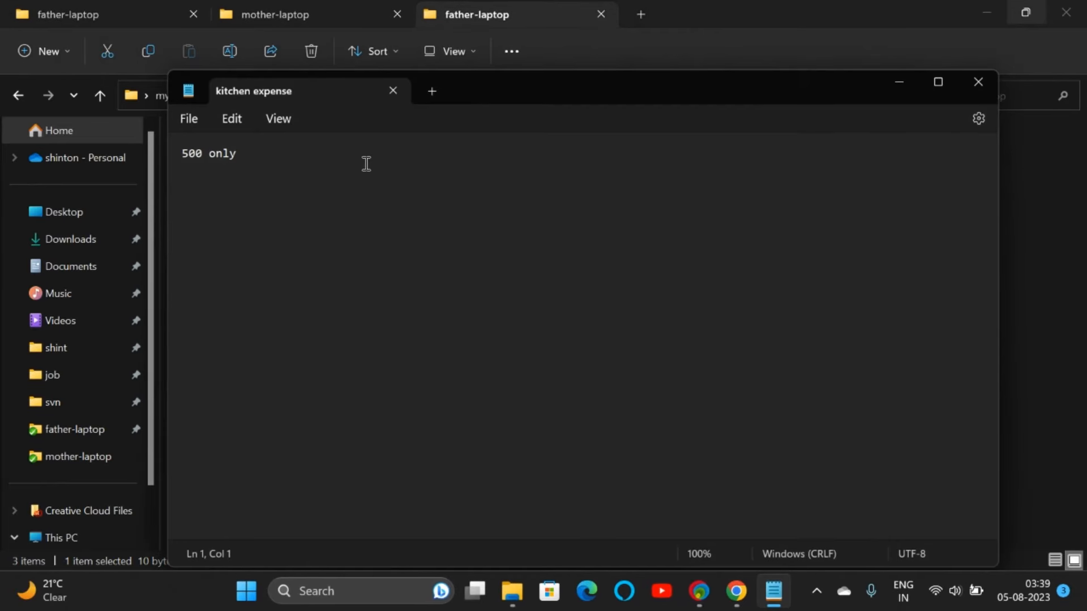
pyautogui.click(969, 85)
pyautogui.click(331, 180)
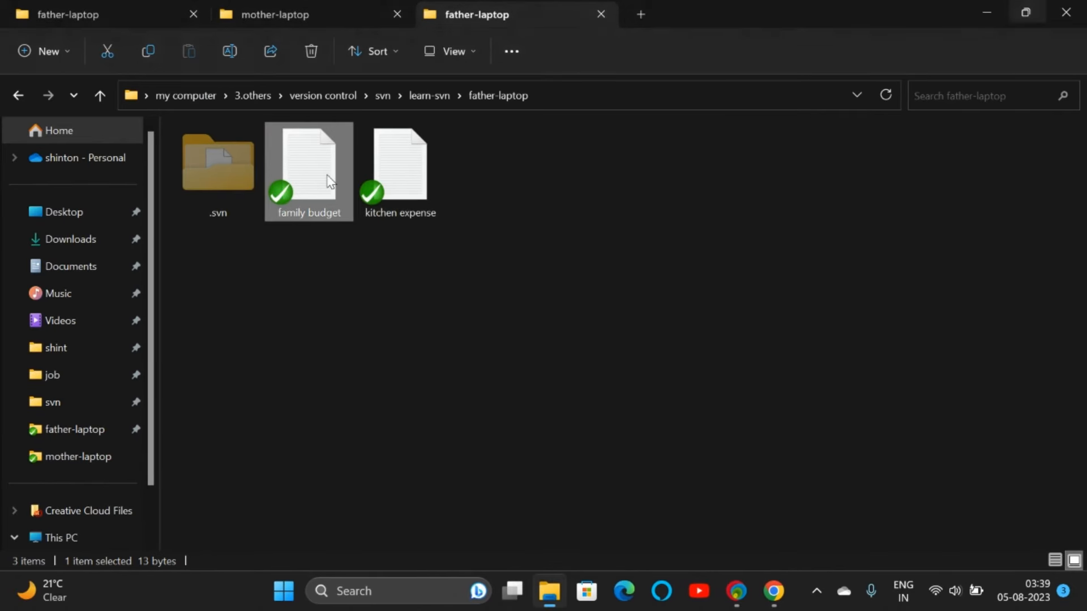
pyautogui.click(433, 96)
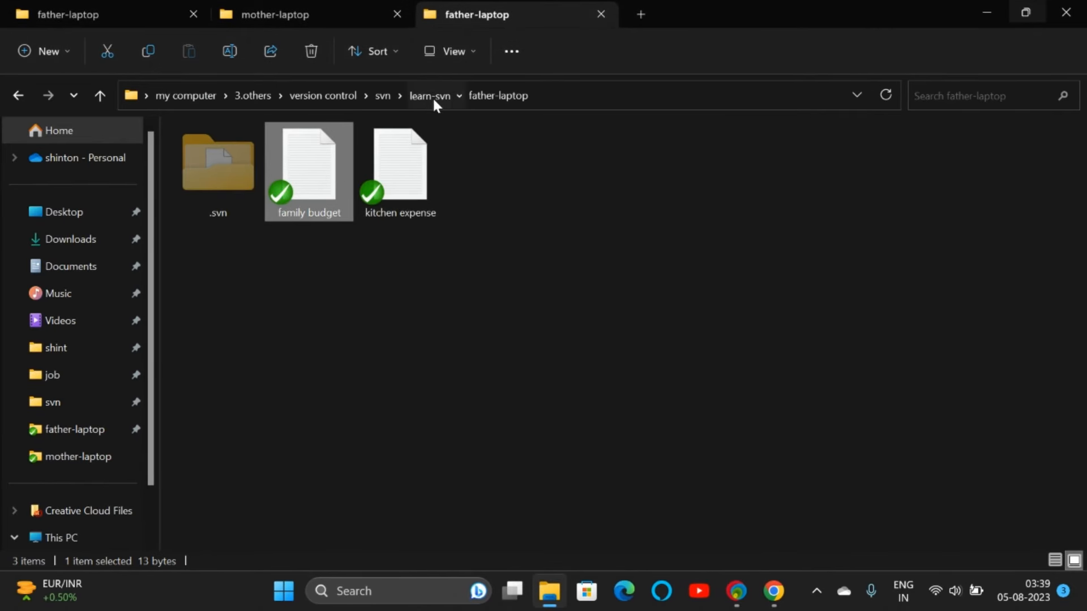
pyautogui.click(87, 14)
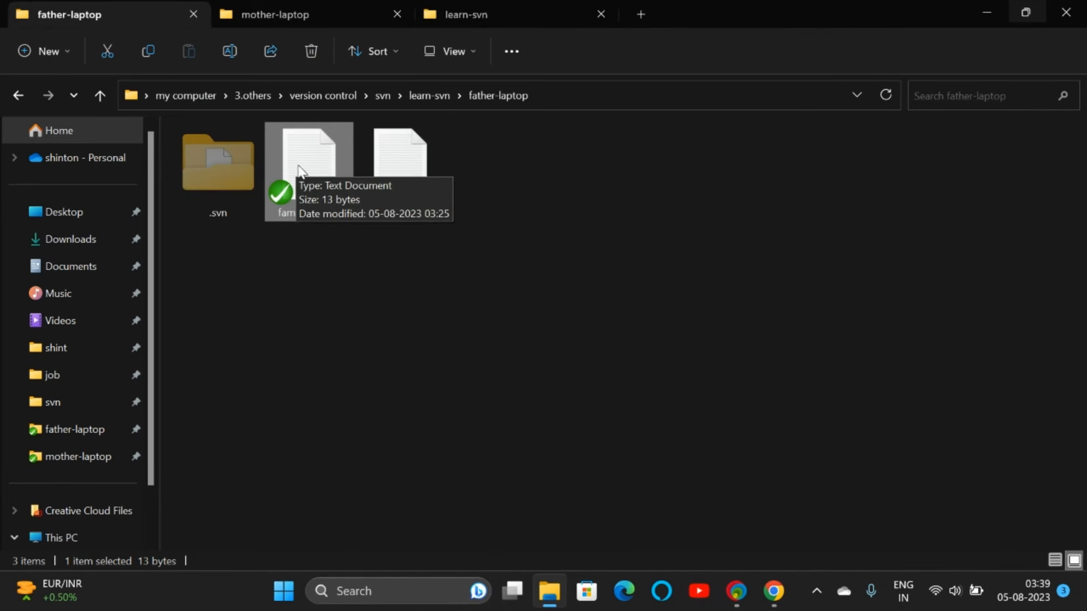
# Step: Request a lock on family budget with the message 'editing stage'
pyautogui.rightClick(299, 170)
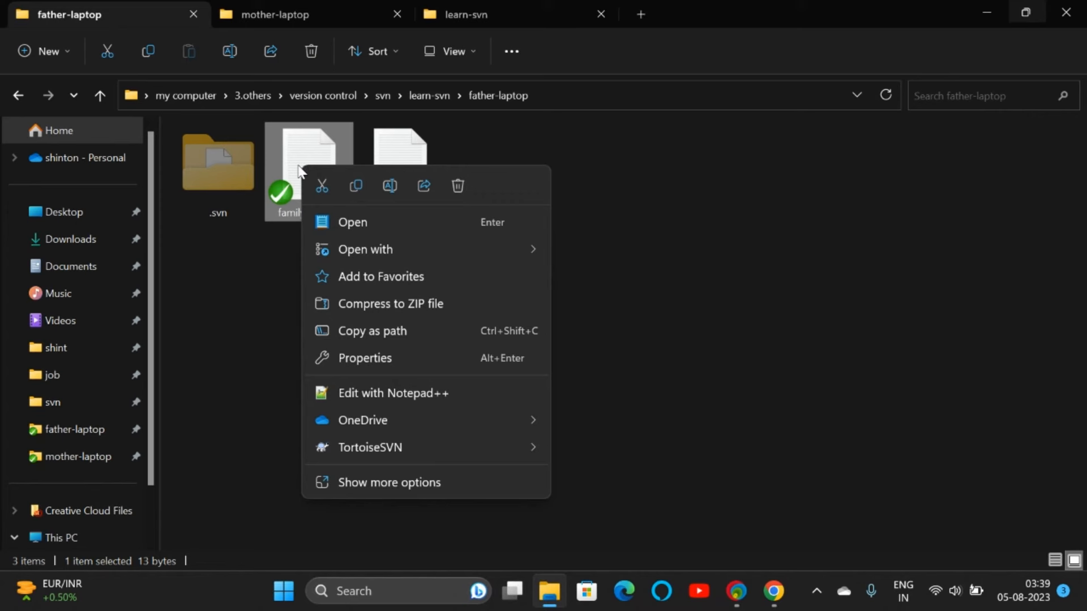
pyautogui.click(302, 173)
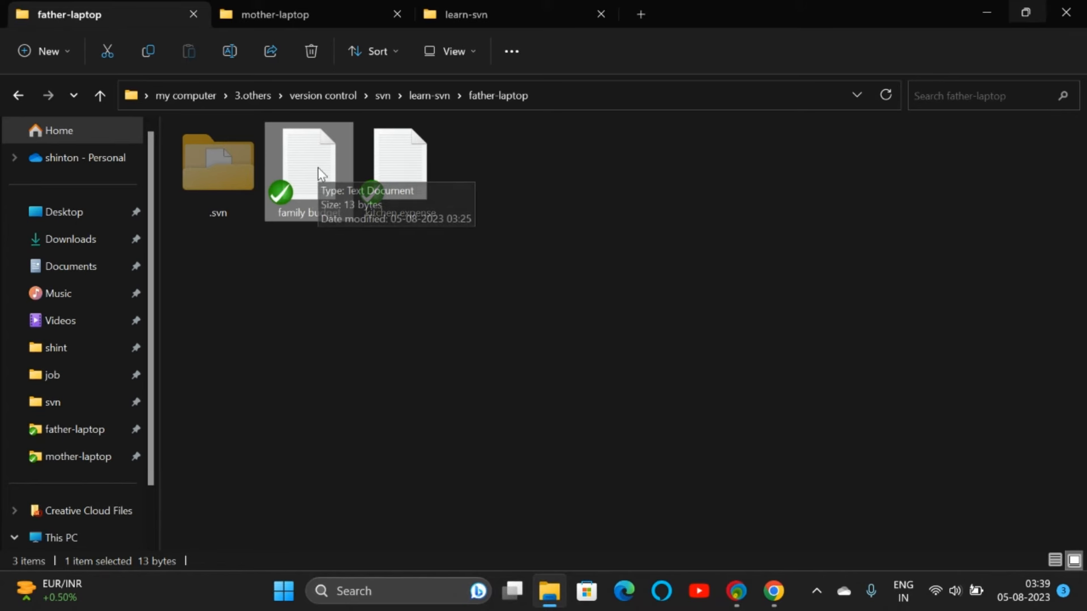
pyautogui.rightClick(309, 171)
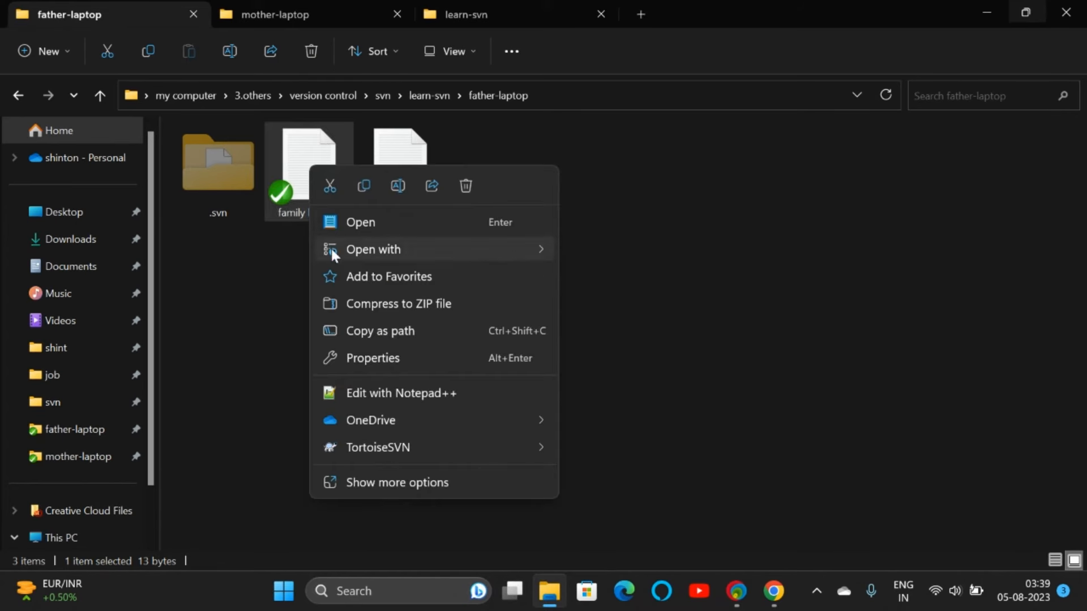
pyautogui.moveTo(356, 443)
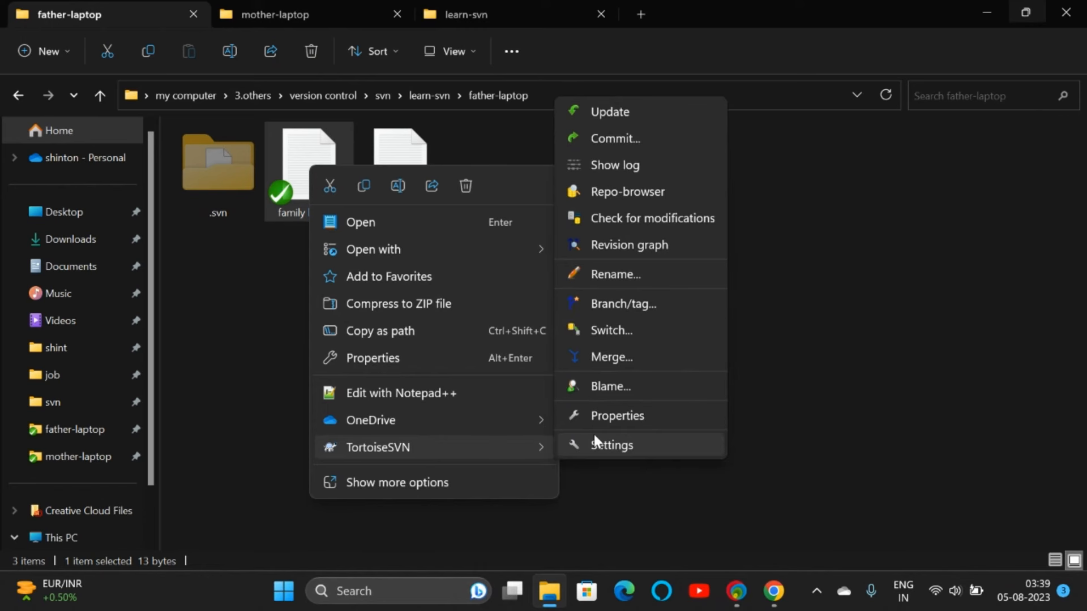
pyautogui.click(422, 477)
pyautogui.moveTo(491, 320)
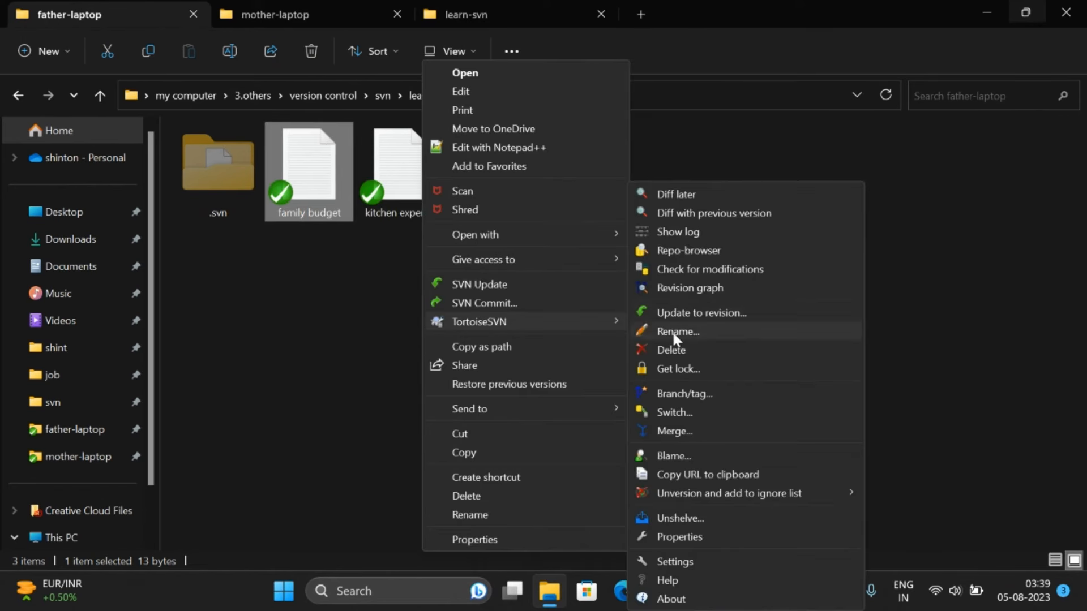
pyautogui.click(678, 369)
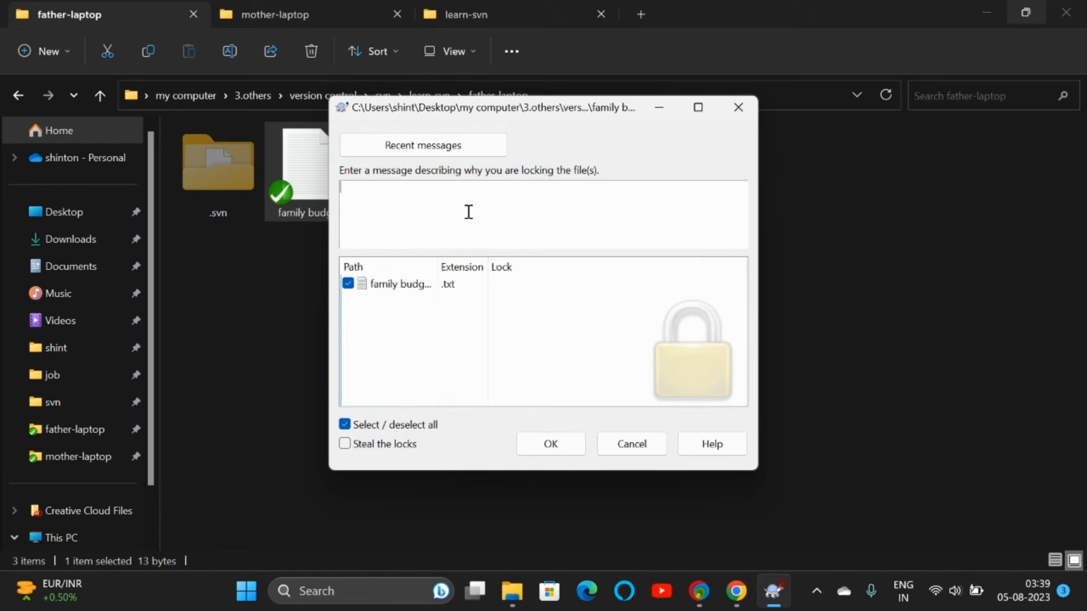
pyautogui.write('editing stage')
pyautogui.click(555, 447)
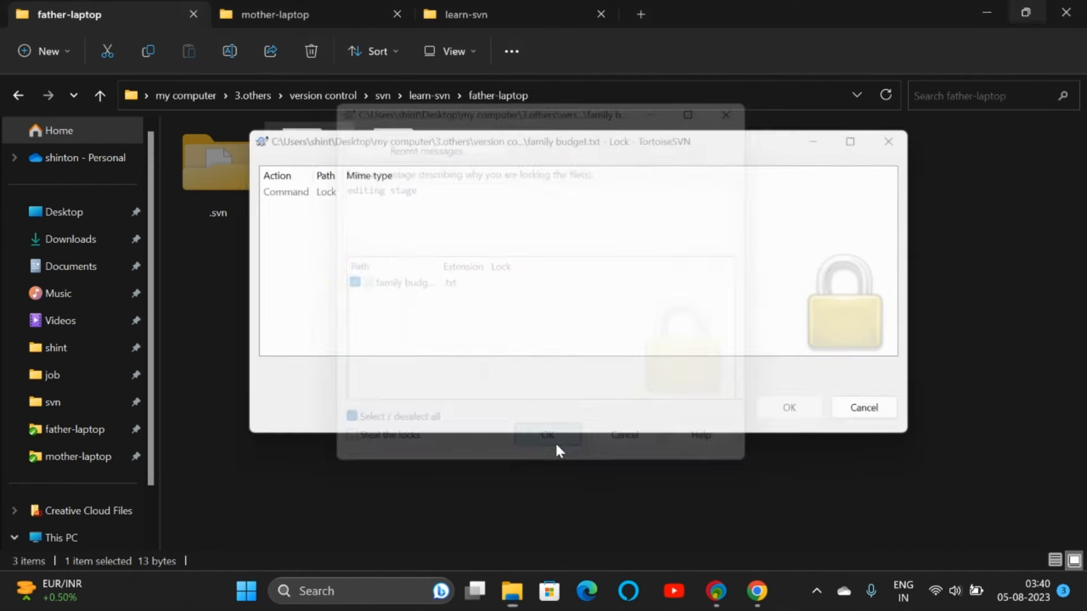
# Step: Sign in with father's credentials to complete the lock and review who holds it
pyautogui.click(503, 356)
pyautogui.click(566, 284)
pyautogui.write('fat')
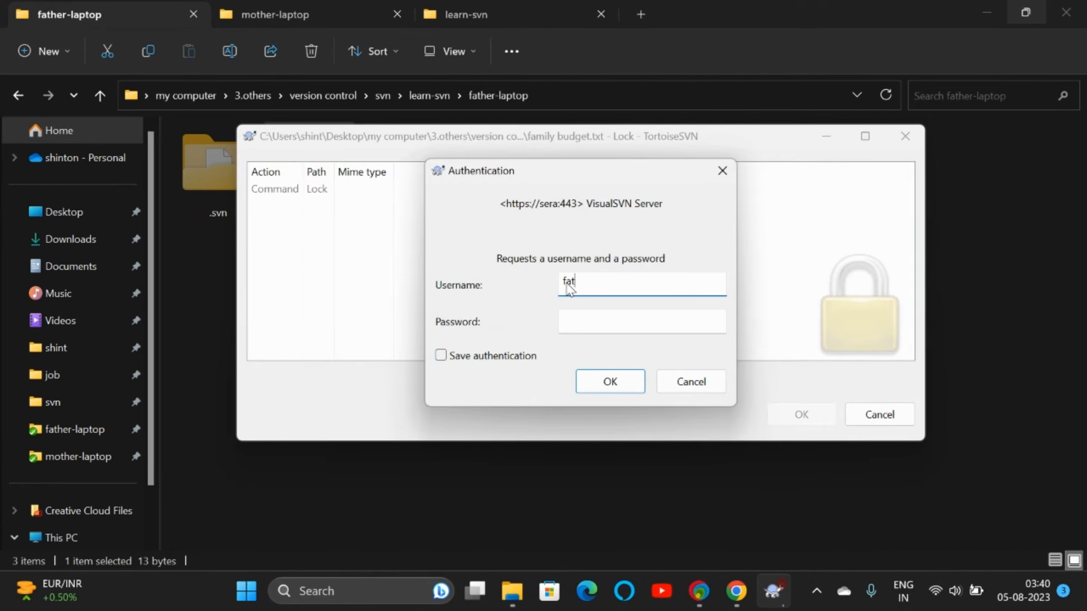
pyautogui.write('her')
pyautogui.press('Tab')
pyautogui.write('father')
pyautogui.press('Return')
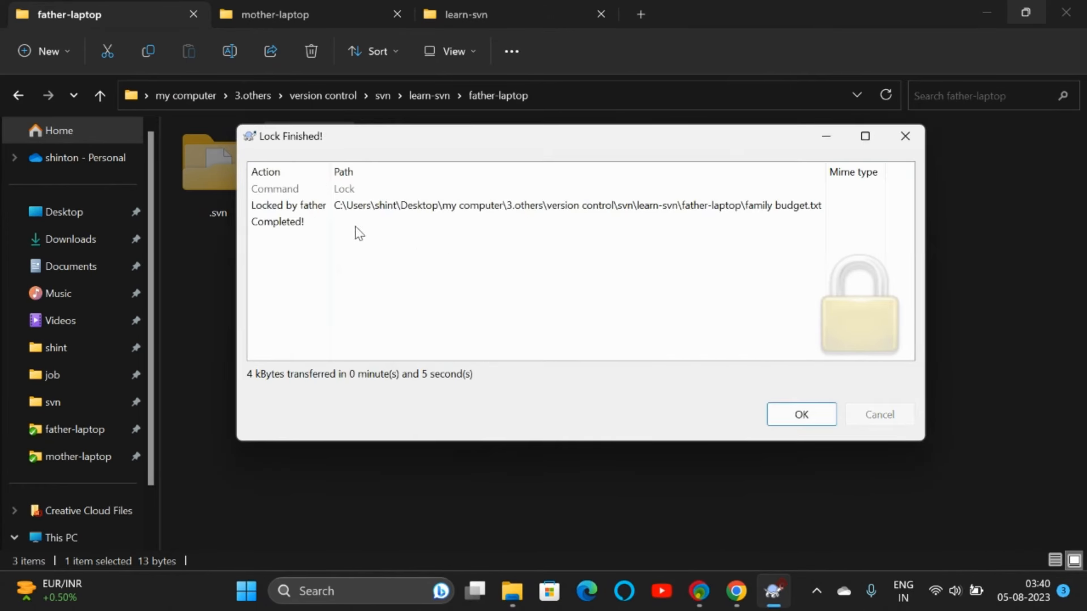
pyautogui.click(290, 222)
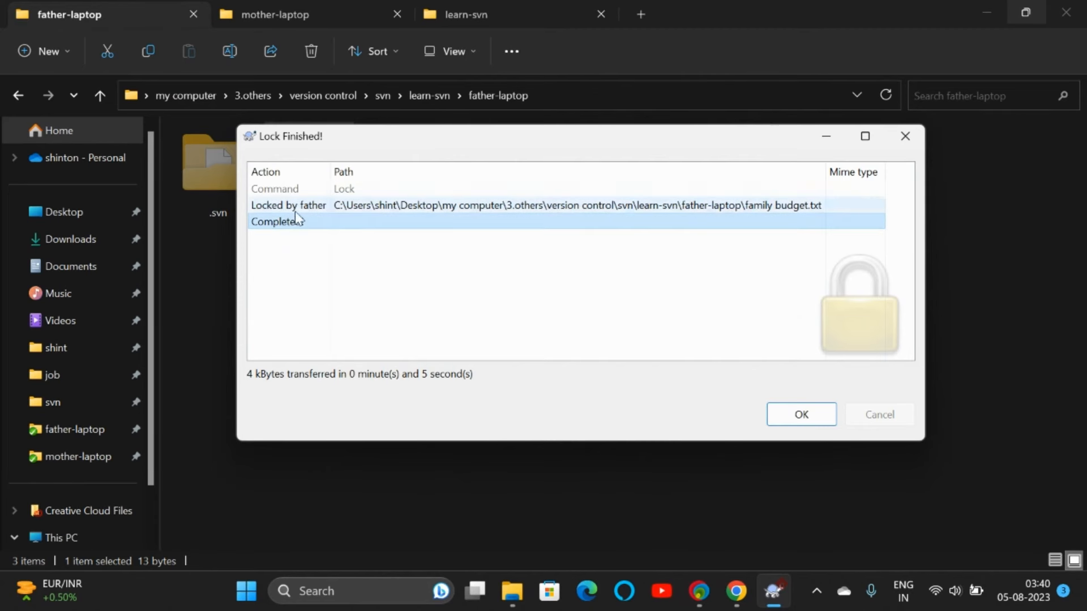
pyautogui.click(294, 207)
pyautogui.click(804, 415)
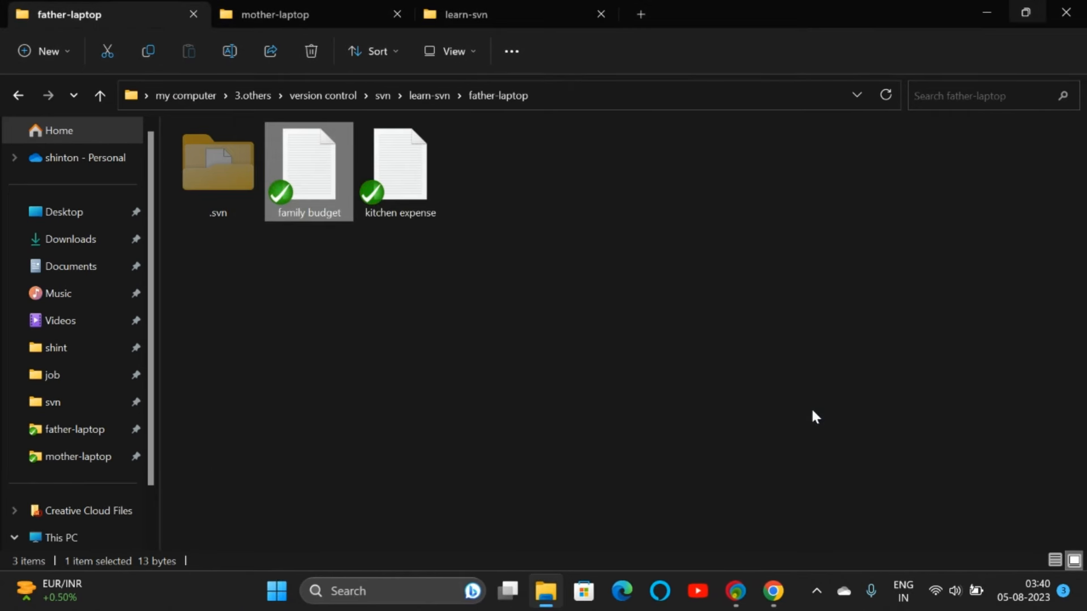
# Step: Add a 'need 300' line below salary -25000 in mother-laptop's family budget and save it
pyautogui.click(332, 18)
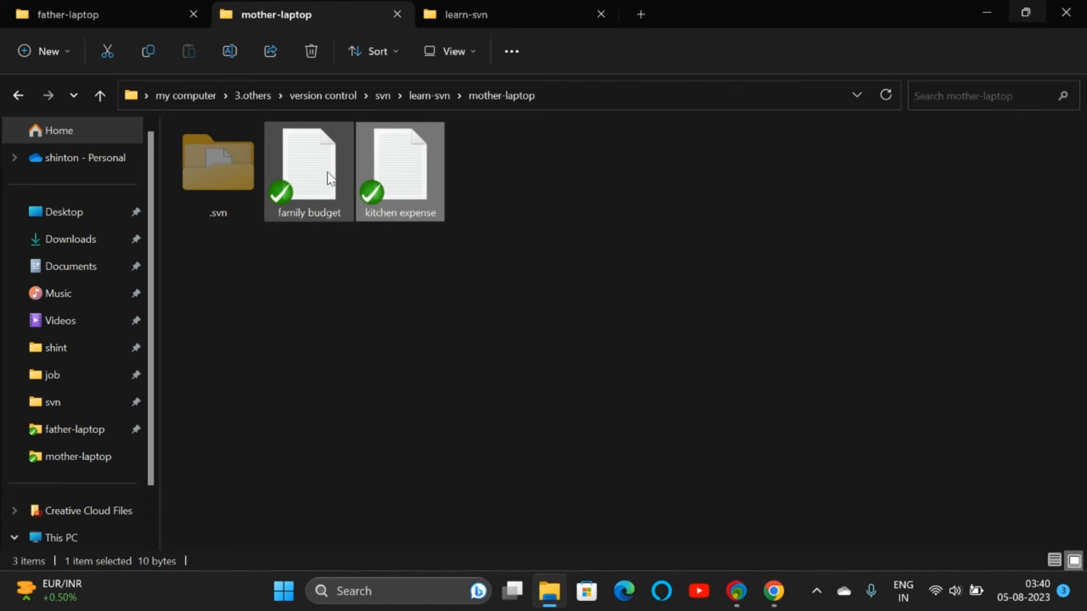
pyautogui.doubleClick(303, 166)
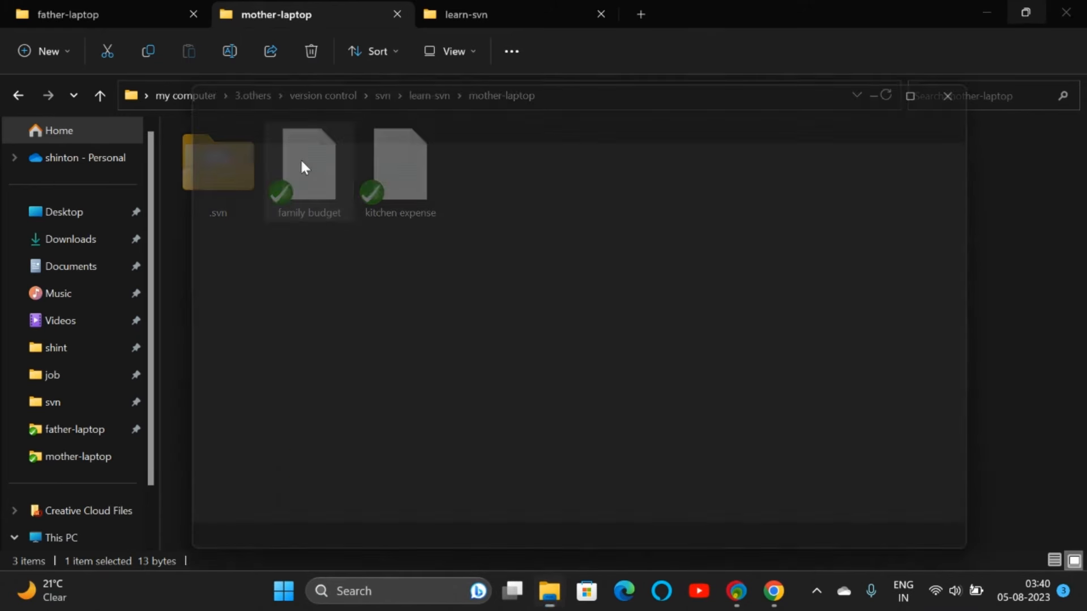
pyautogui.click(298, 170)
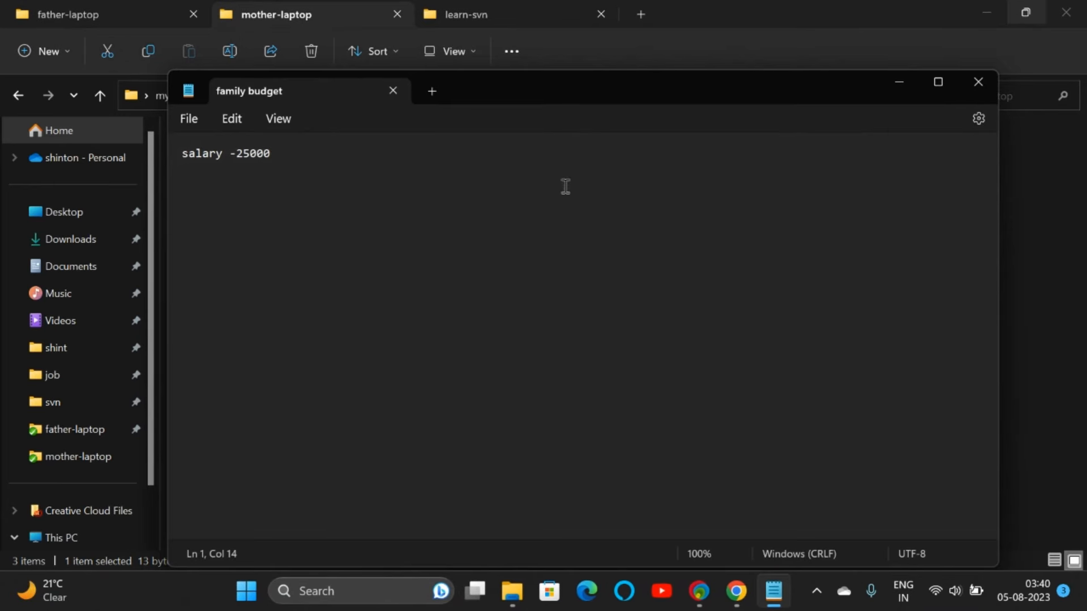
pyautogui.click(975, 85)
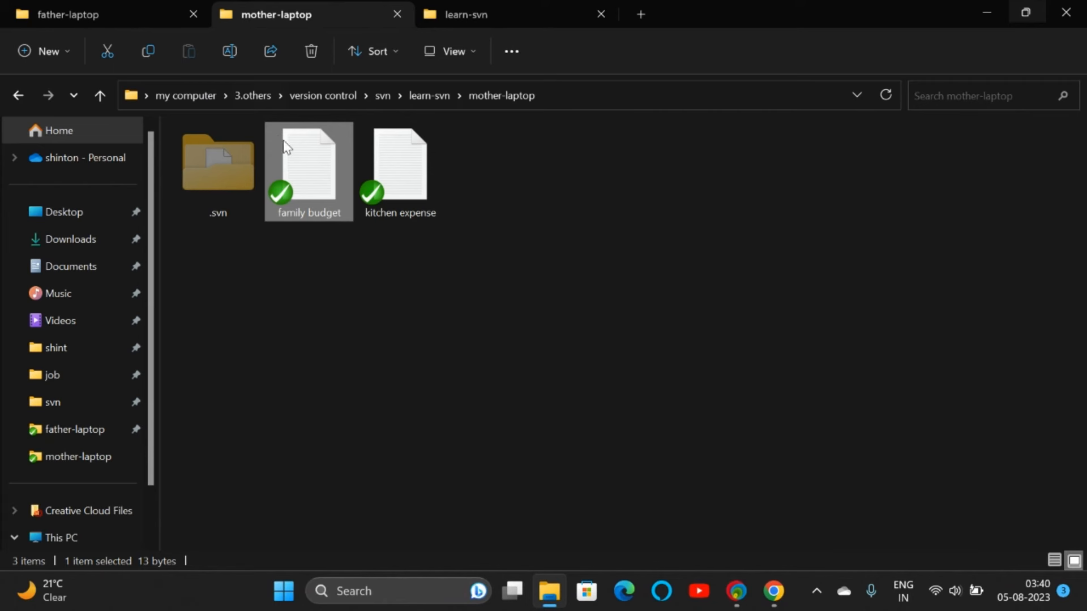
pyautogui.doubleClick(301, 160)
pyautogui.click(335, 161)
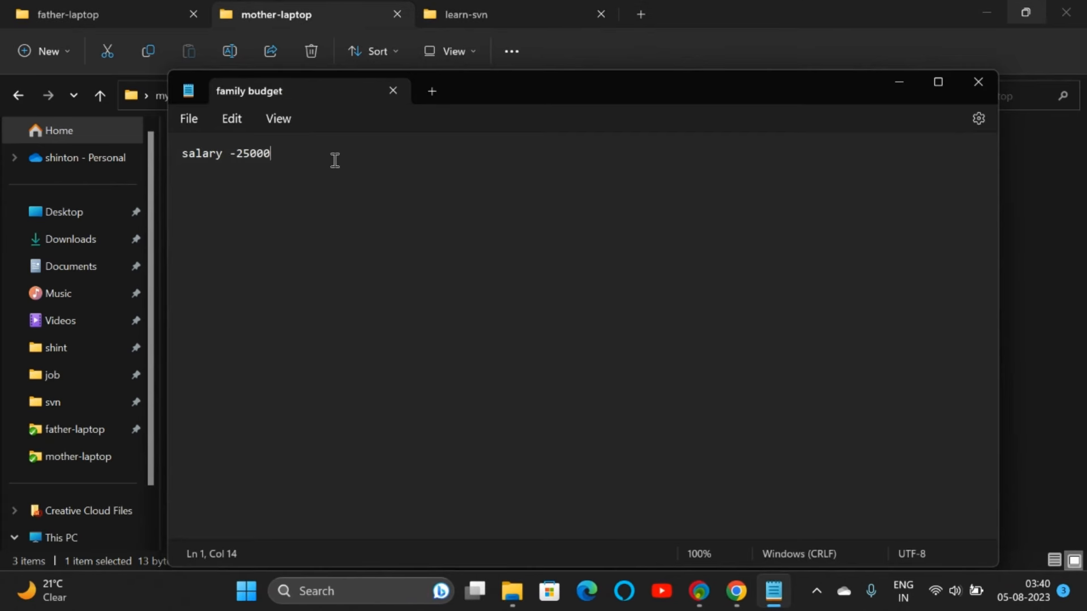
pyautogui.press('Return')
pyautogui.write('need 300')
pyautogui.hotkey('ctrl', 's')
pyautogui.click(974, 81)
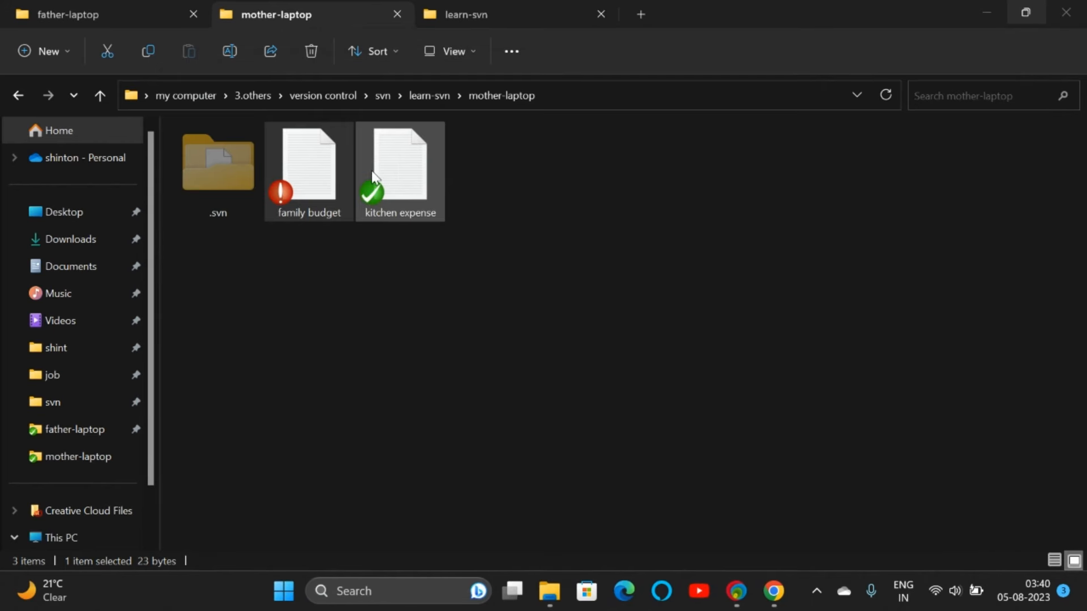
# Step: Update mother-laptop's family budget.txt to revision 5, authenticating with mother's account
pyautogui.rightClick(308, 168)
pyautogui.moveTo(376, 451)
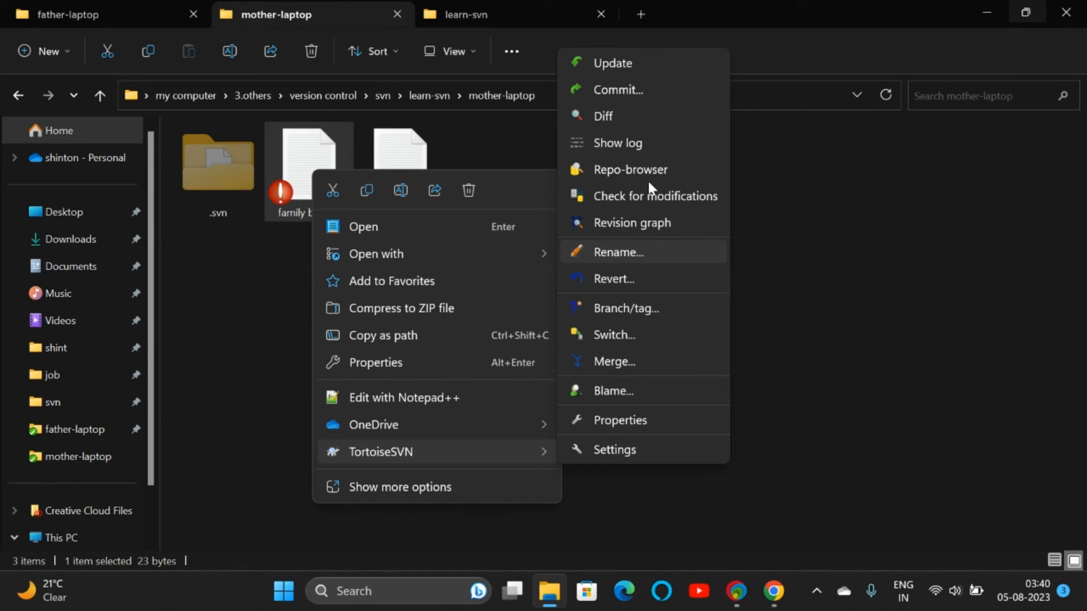
pyautogui.click(616, 63)
pyautogui.click(516, 358)
pyautogui.click(594, 287)
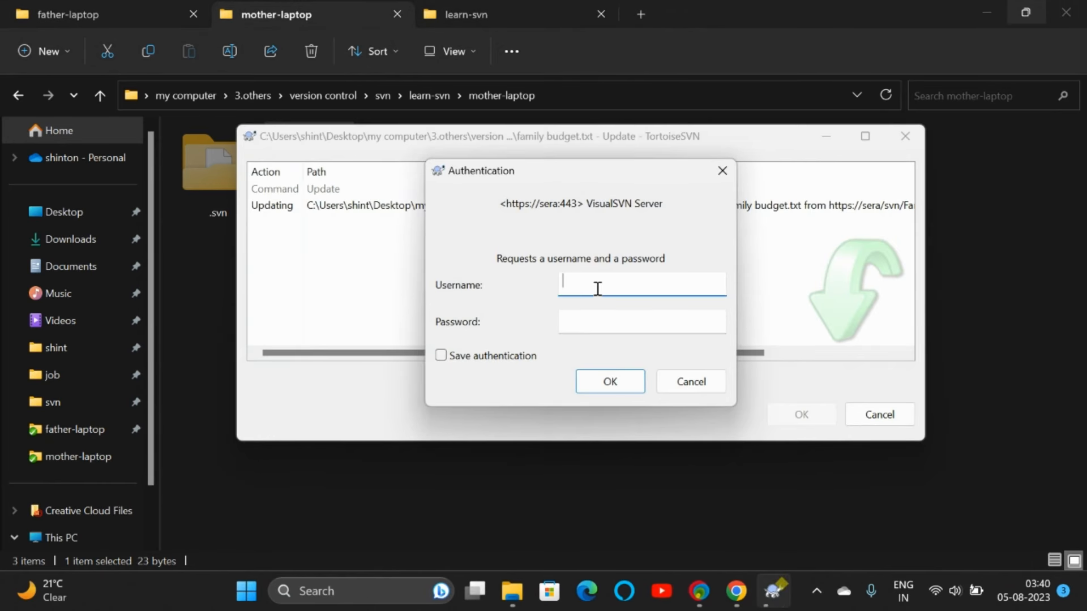
pyautogui.write('mother')
pyautogui.press('Tab')
pyautogui.write('m')
pyautogui.press('Return')
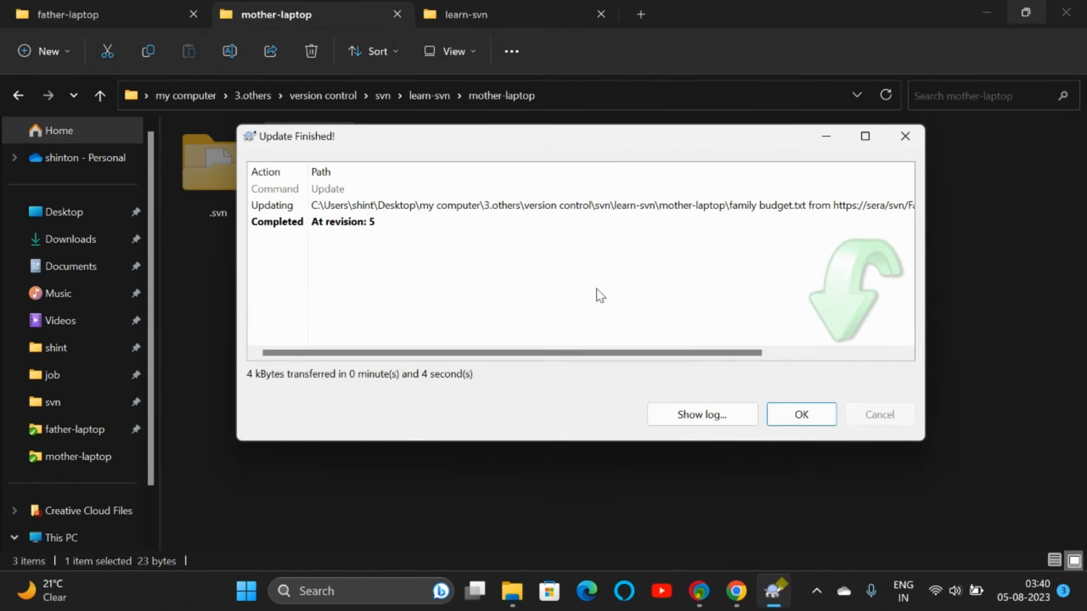
# Step: Review the file's log, which shows only revision 3 (salary info added), then close it
pyautogui.click(755, 418)
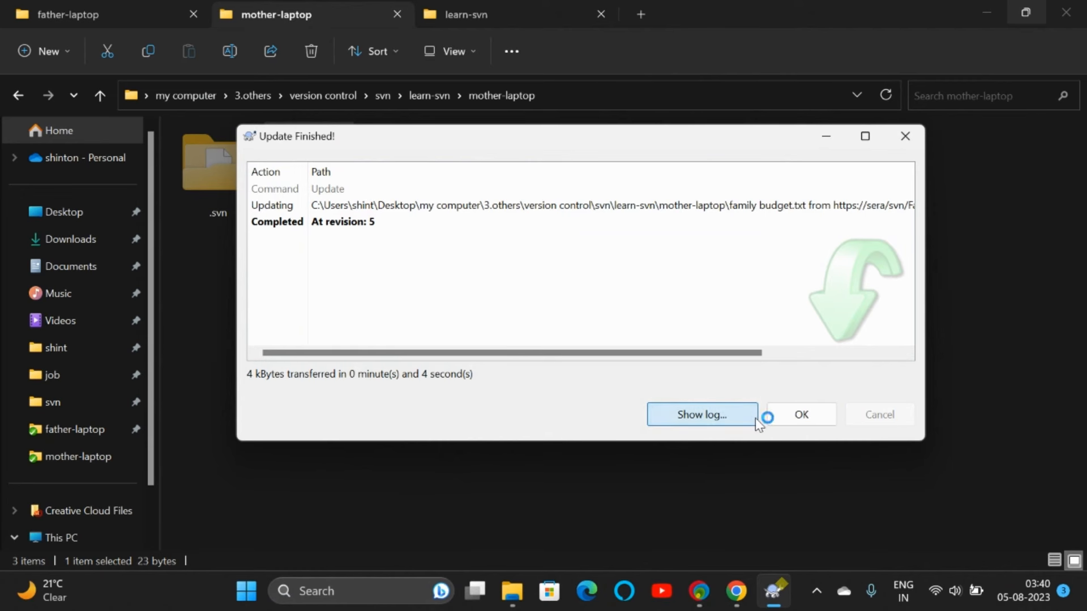
pyautogui.click(645, 391)
pyautogui.click(733, 314)
pyautogui.write('mother')
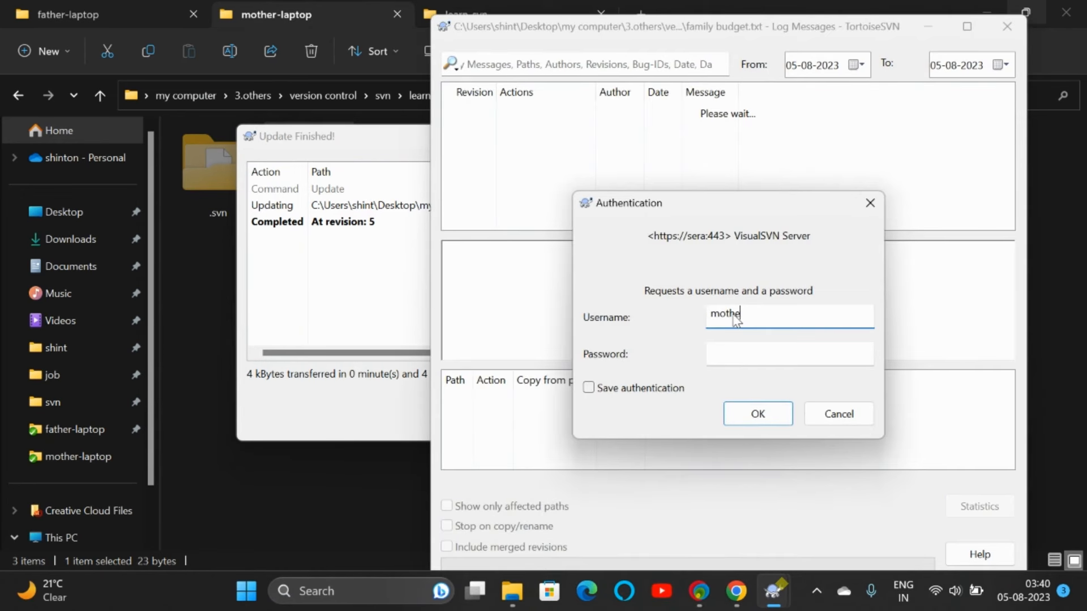
pyautogui.press('Tab')
pyautogui.write('mother')
pyautogui.press('Return')
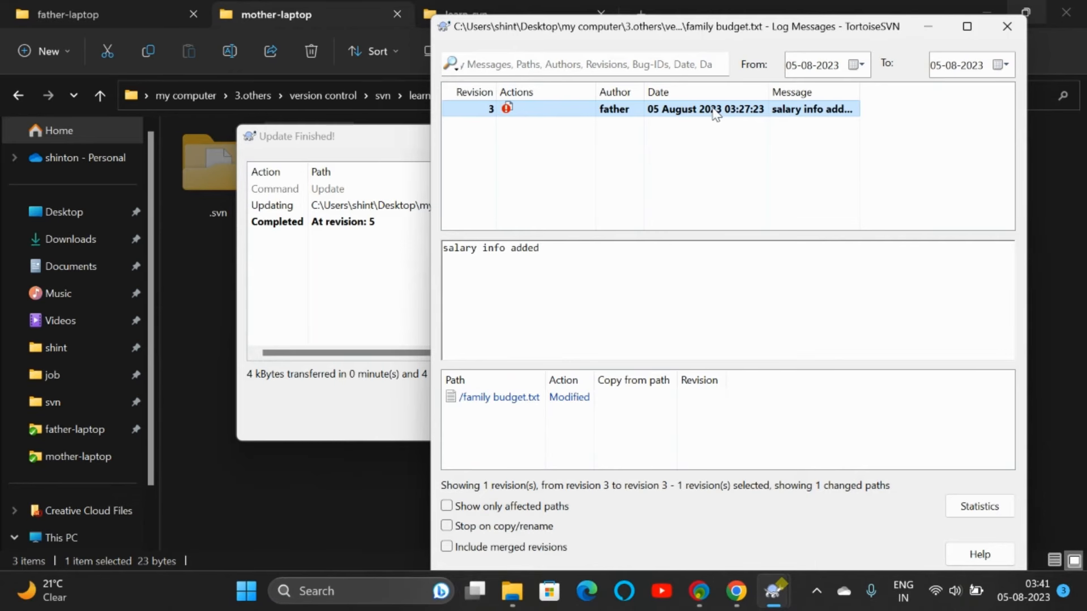
pyautogui.click(1009, 28)
pyautogui.click(798, 416)
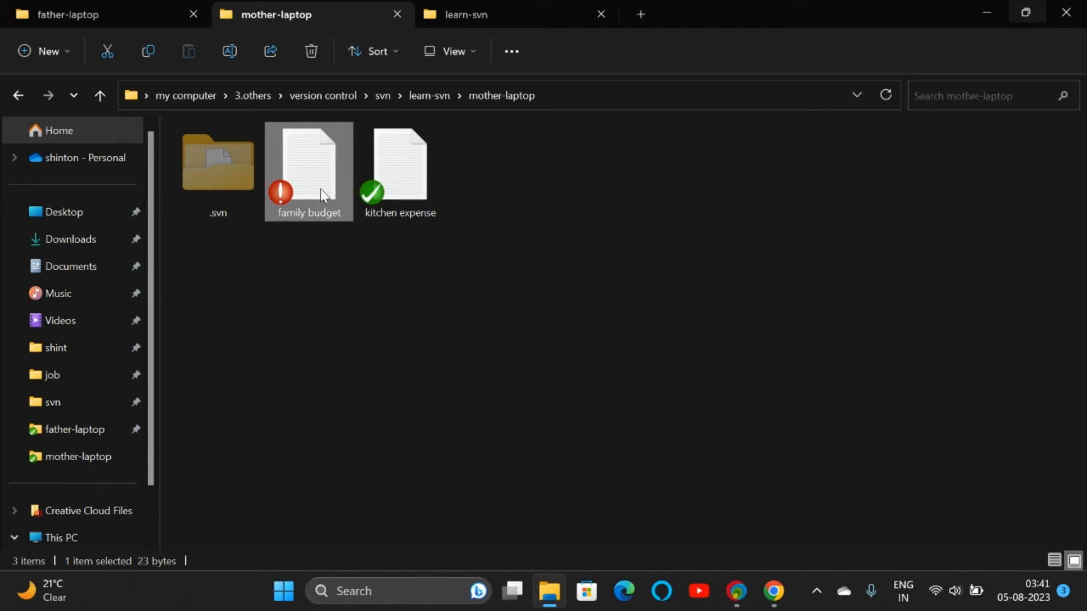
# Step: Try committing family budget.txt with message 'need 300 from family budget.txt' as mother
pyautogui.rightClick(321, 189)
pyautogui.moveTo(392, 469)
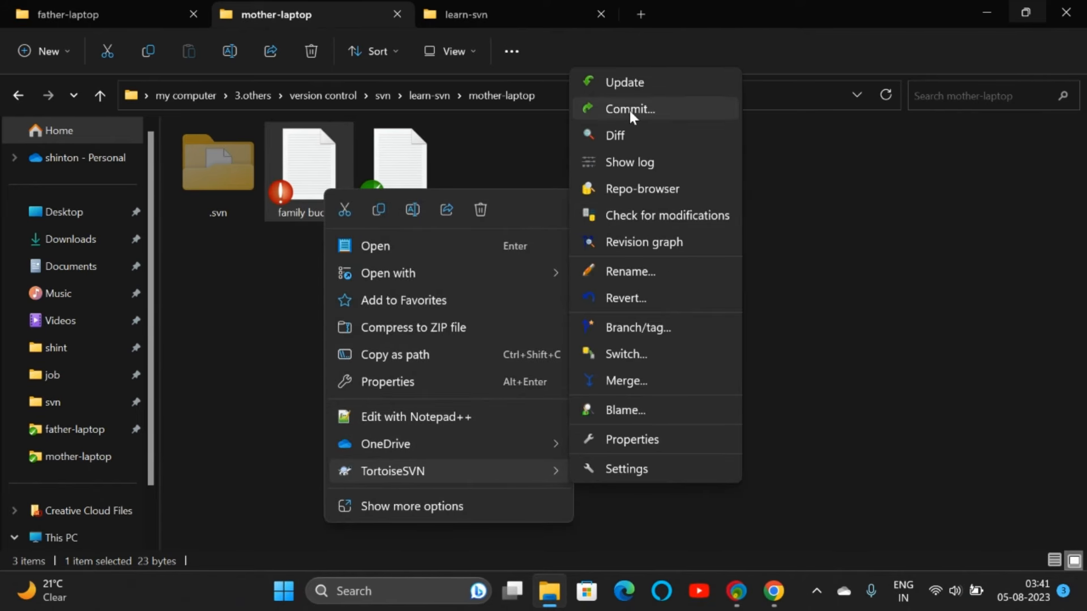
pyautogui.click(630, 109)
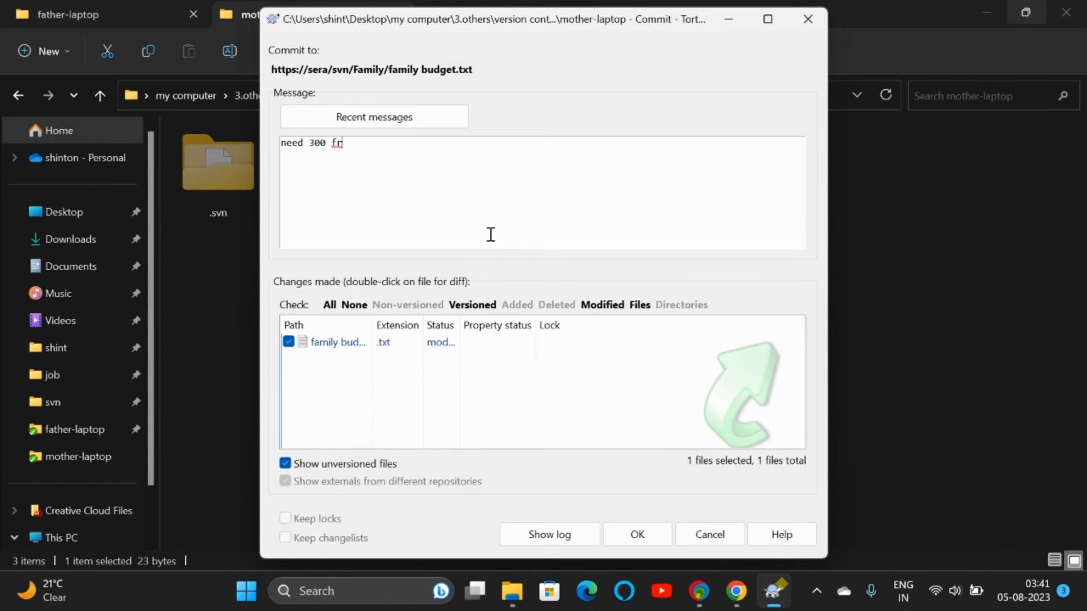
pyautogui.write('need 300 from family budget.txt')
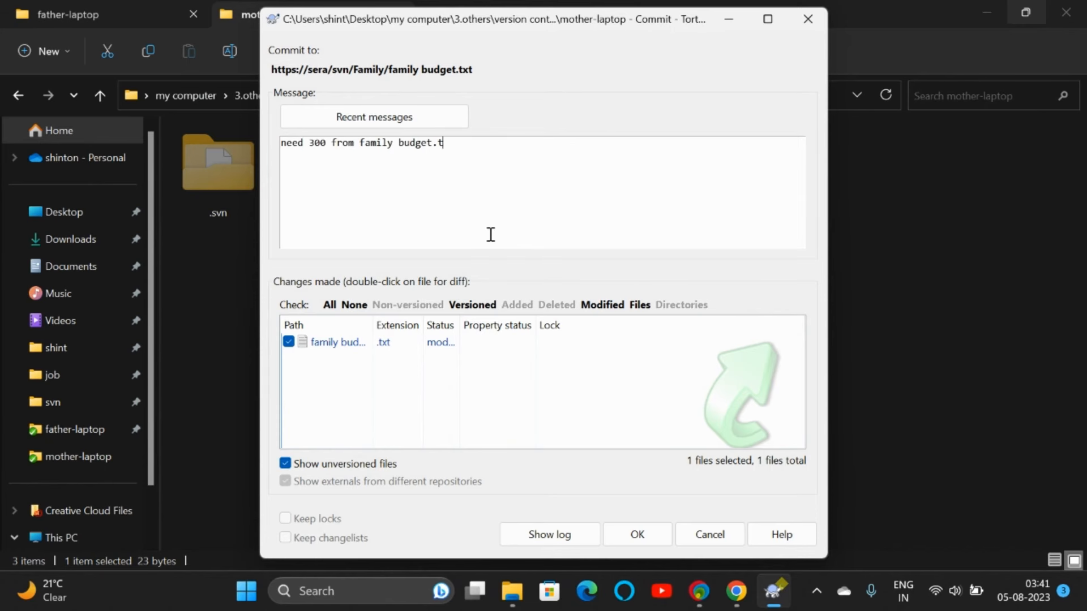
pyautogui.click(637, 534)
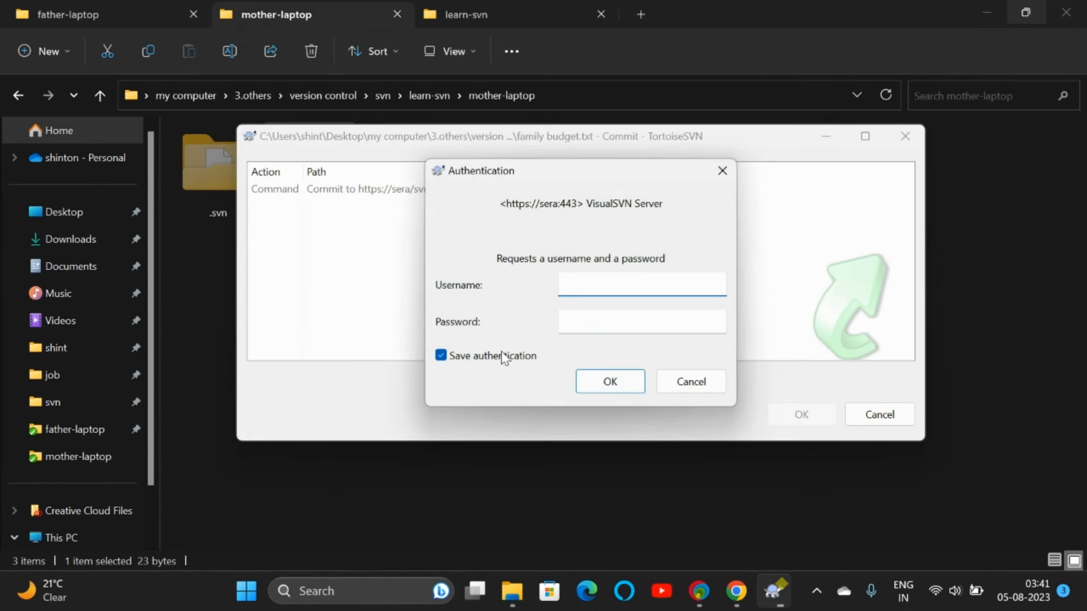
pyautogui.click(502, 356)
pyautogui.click(575, 293)
pyautogui.write('mother')
pyautogui.press('Tab')
pyautogui.write('mother')
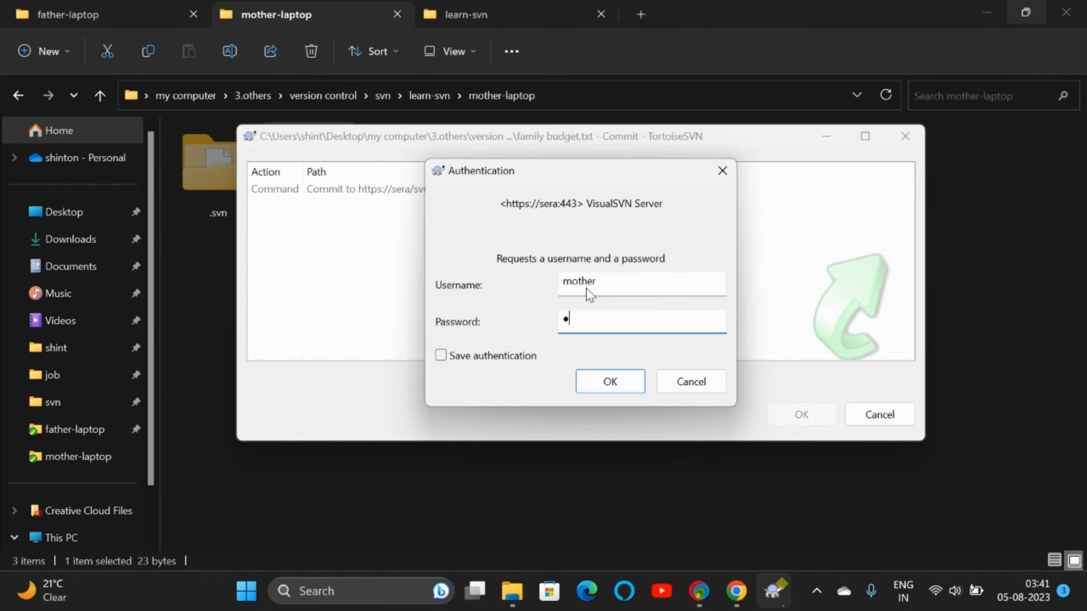
pyautogui.press('Return')
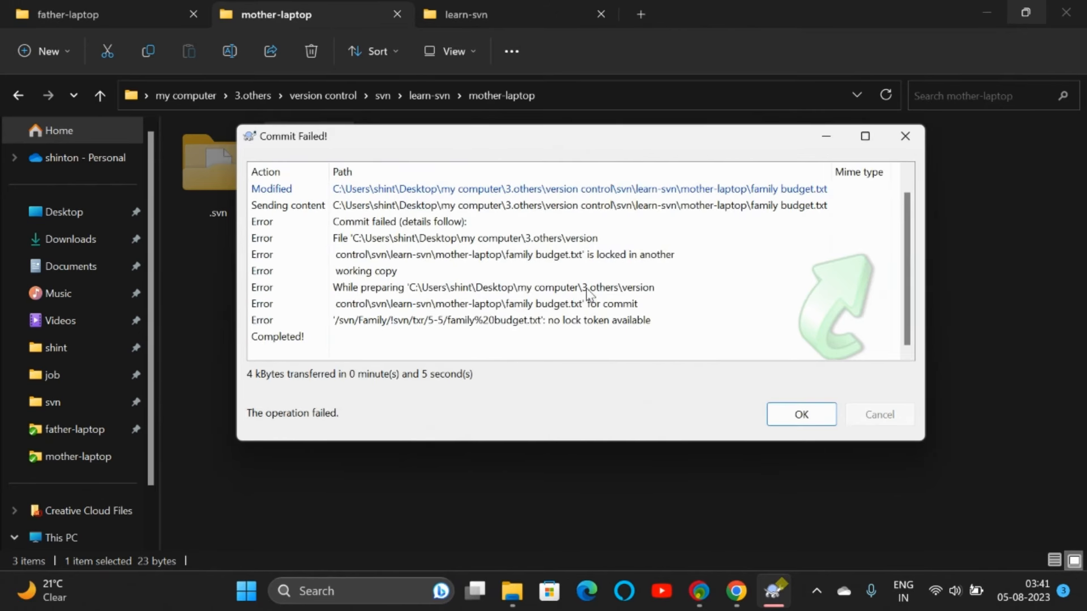
# Step: Inspect the 'locked in another working copy' error, cancel the commit, and switch to father-laptop
pyautogui.click(389, 222)
pyautogui.click(390, 323)
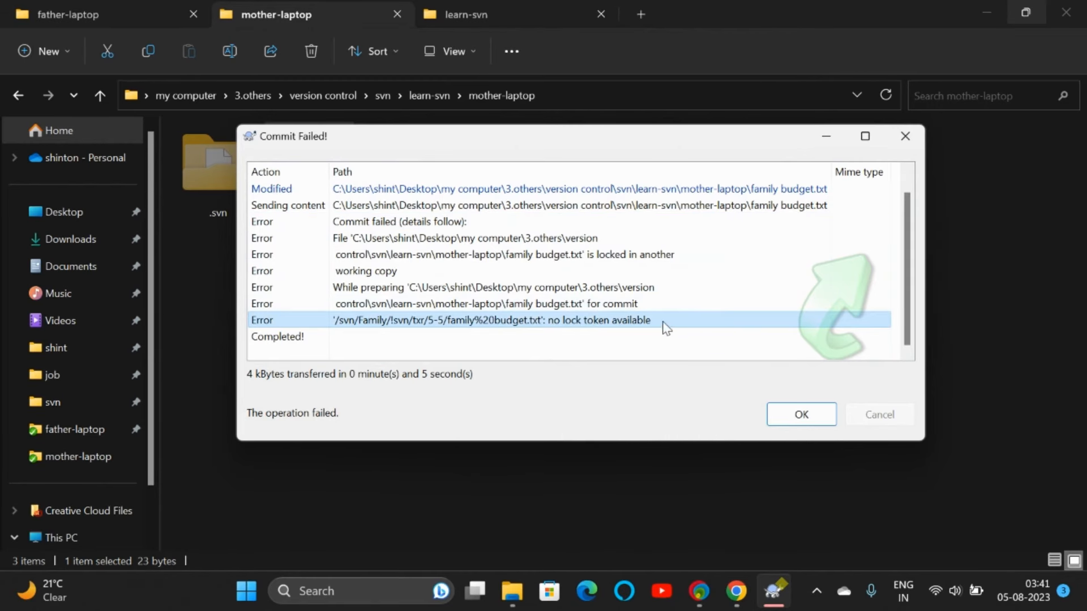
pyautogui.click(791, 411)
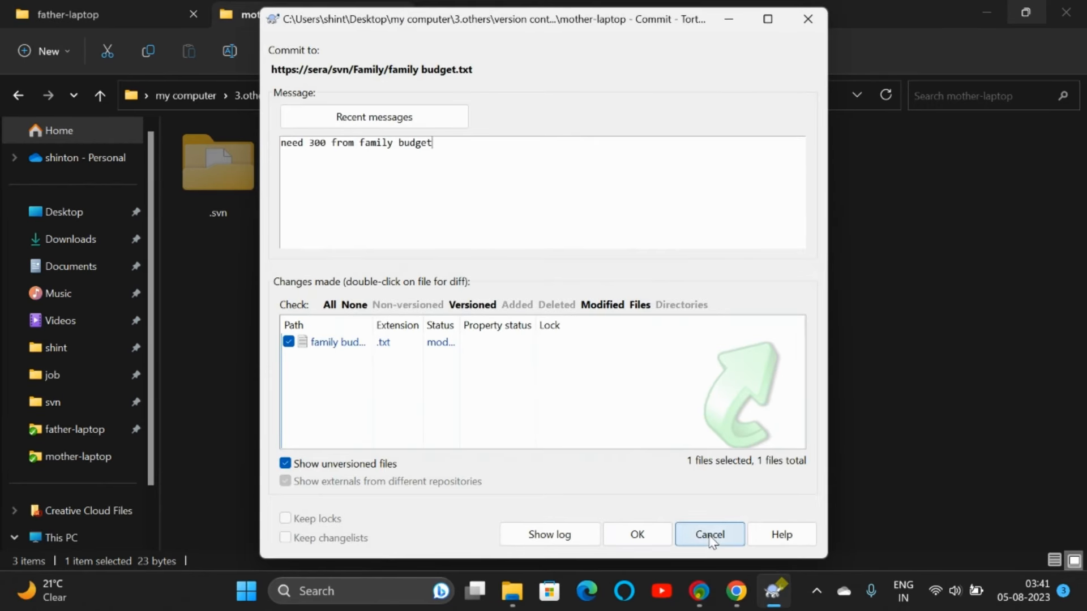
pyautogui.click(710, 533)
pyautogui.click(125, 23)
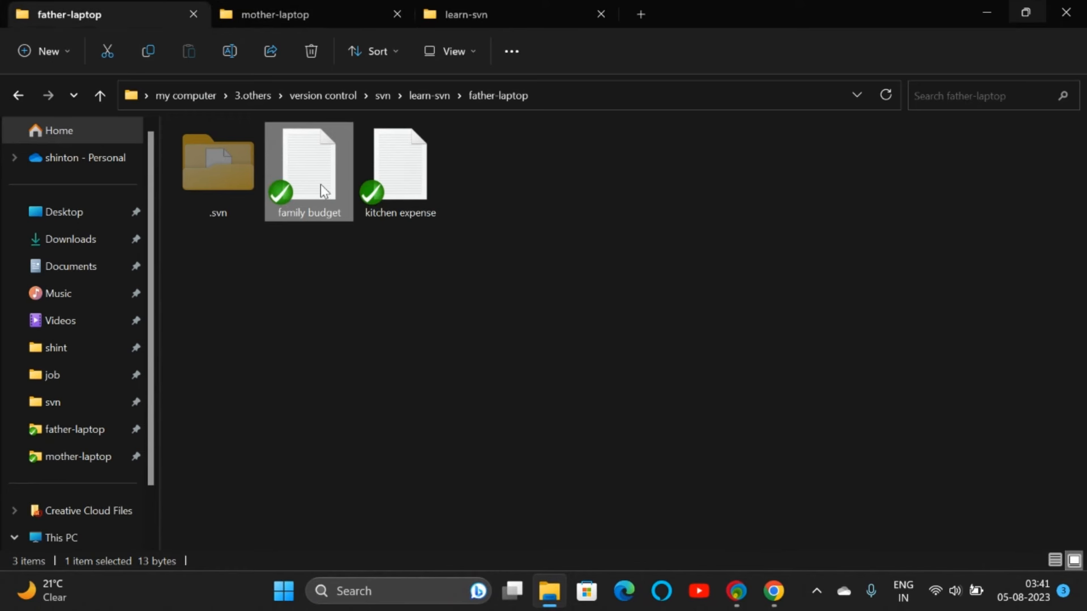
# Step: Request release of the lock on father-laptop's family budget.txt
pyautogui.click(296, 12)
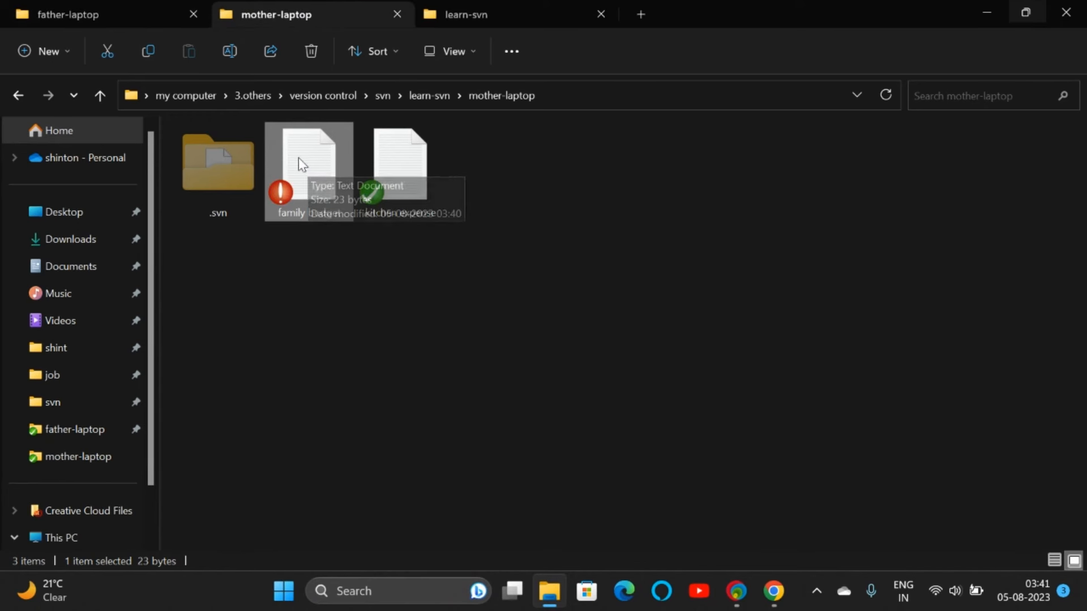
pyautogui.click(103, 11)
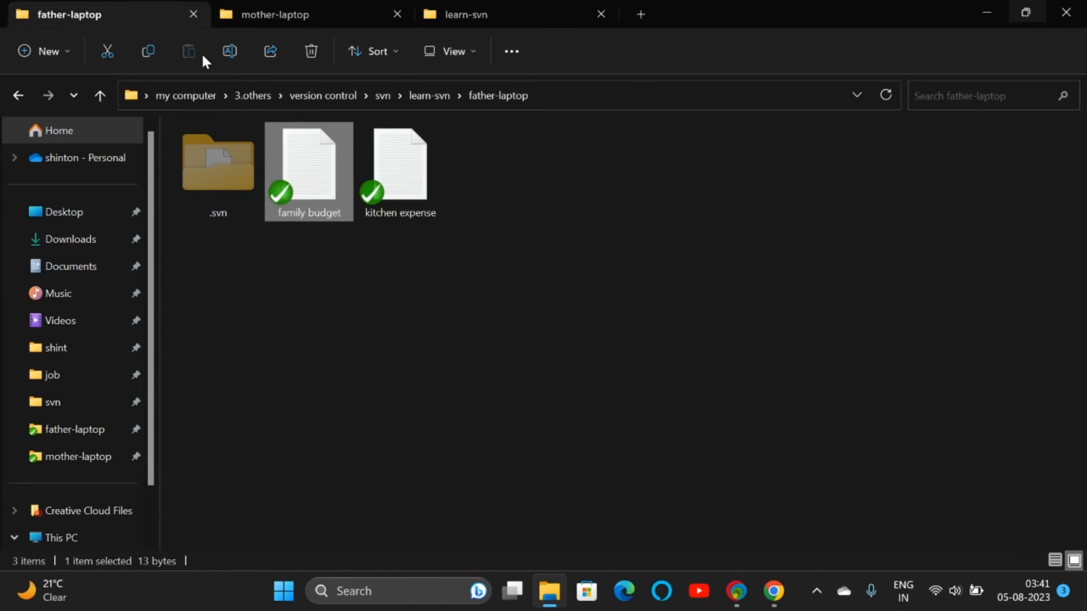
pyautogui.rightClick(306, 166)
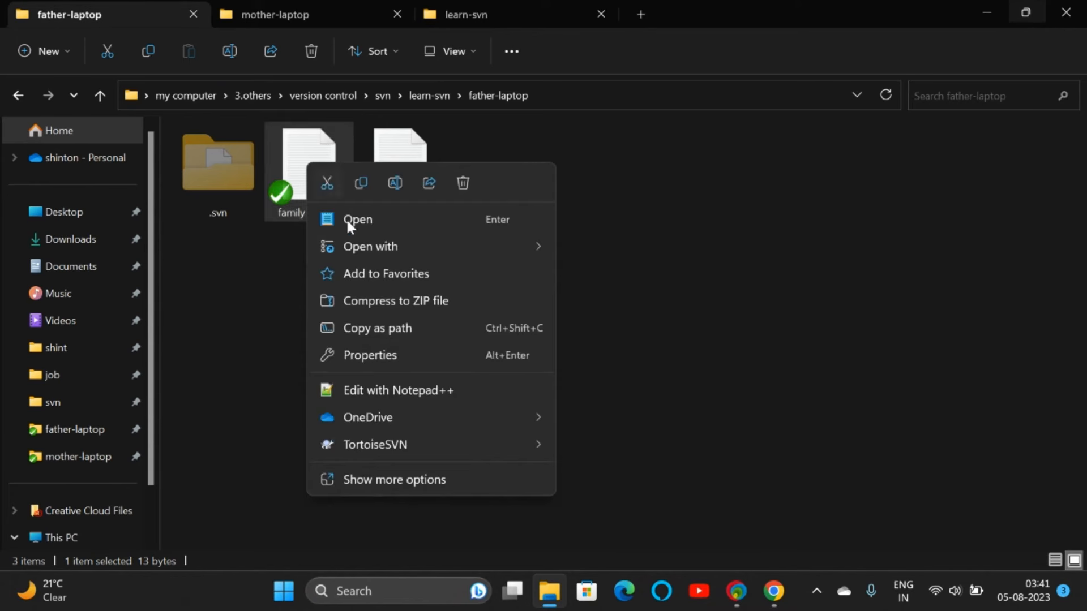
pyautogui.click(371, 471)
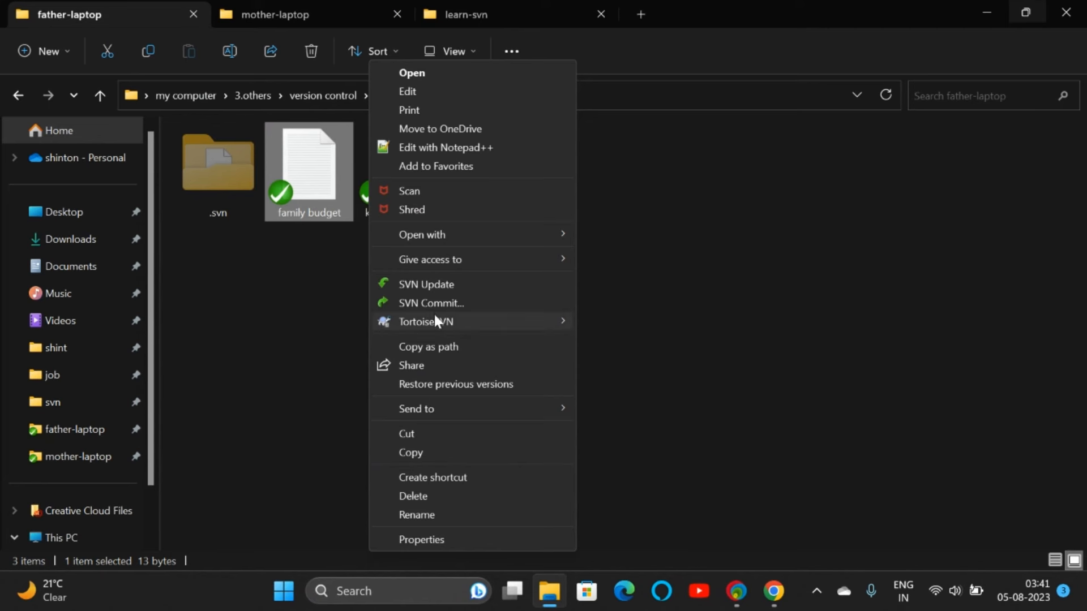
pyautogui.moveTo(431, 321)
pyautogui.click(614, 369)
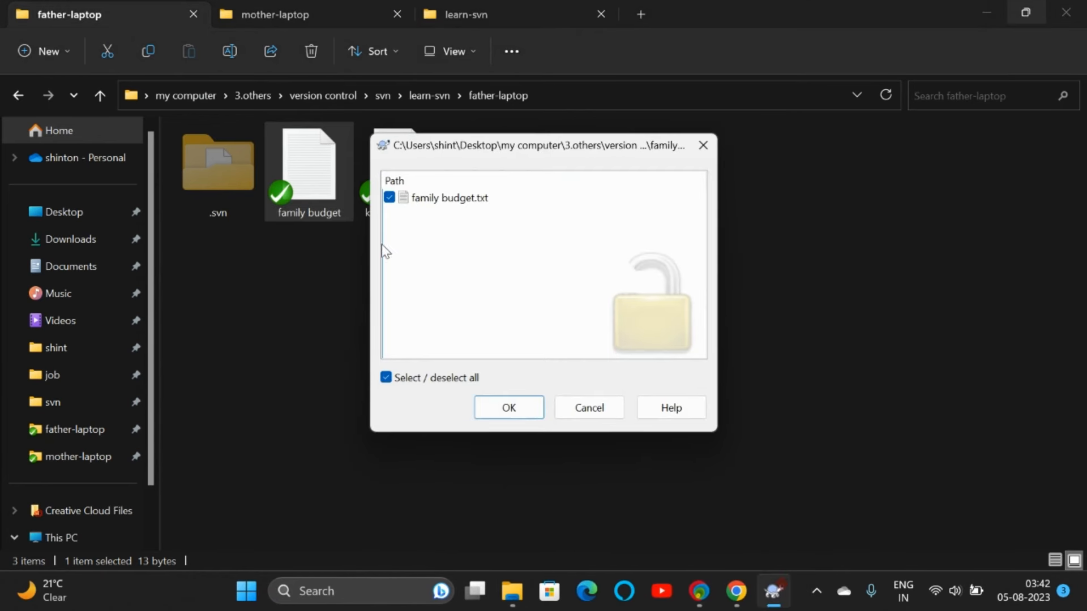
pyautogui.click(511, 407)
# Step: Complete the unlock with father's account, then return to the mother-laptop folder
pyautogui.click(504, 359)
pyautogui.click(588, 289)
pyautogui.write('father')
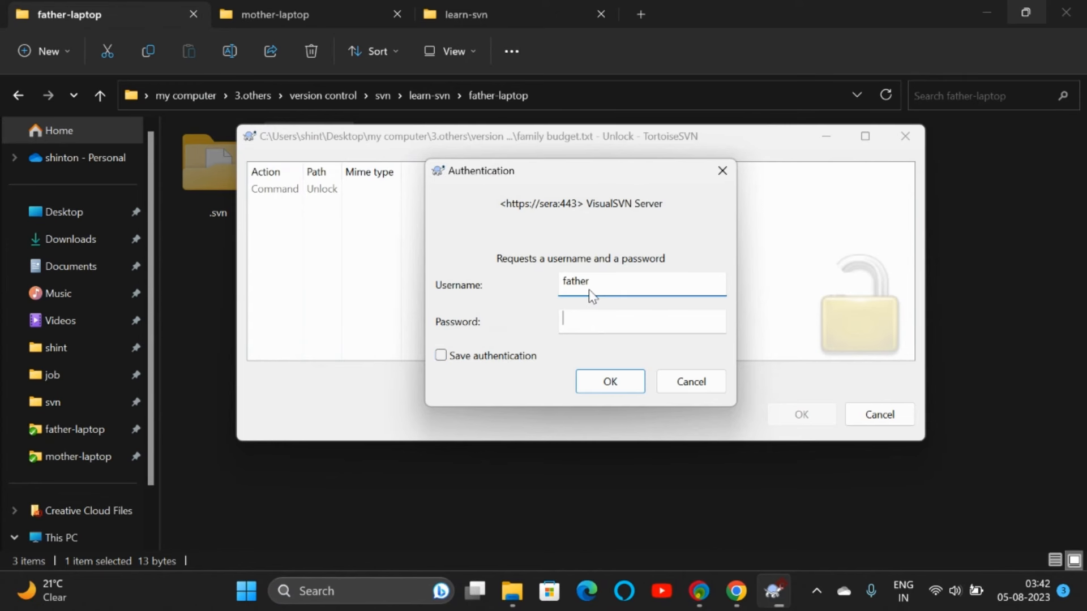
pyautogui.press('Tab')
pyautogui.write('123')
pyautogui.press('Return')
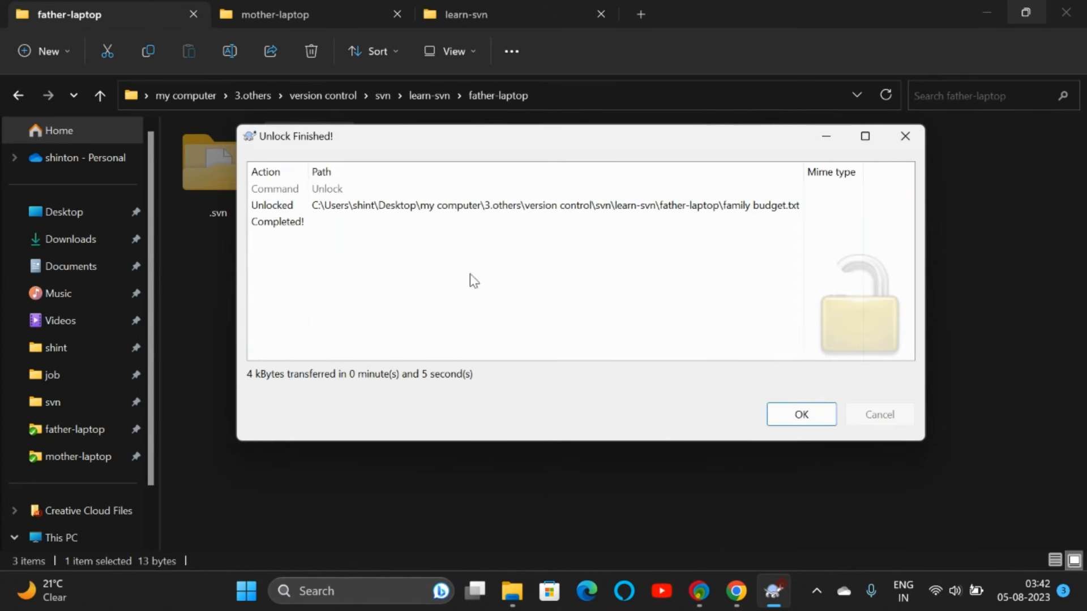
pyautogui.click(789, 413)
pyautogui.click(342, 13)
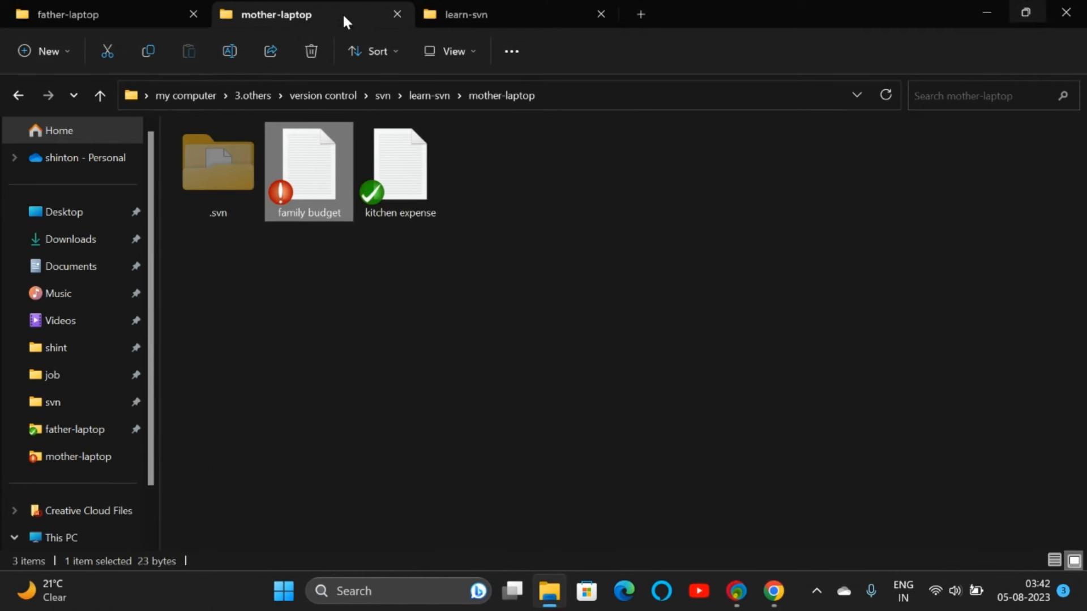
# Step: Commit mother-laptop's family budget.txt as mother with message 'need some money', creating revision 6
pyautogui.rightClick(303, 166)
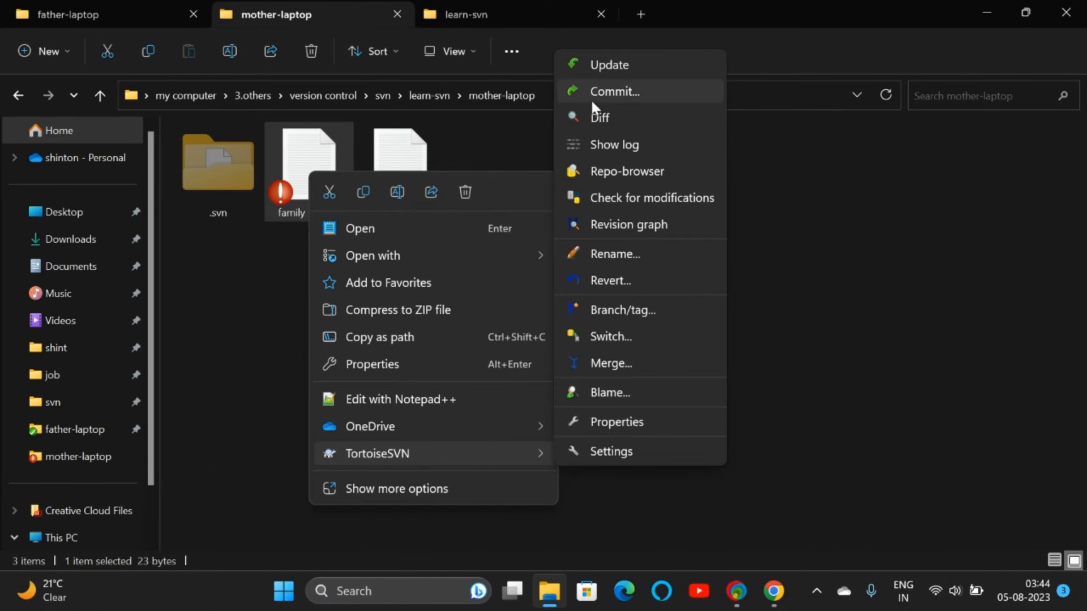
pyautogui.click(592, 99)
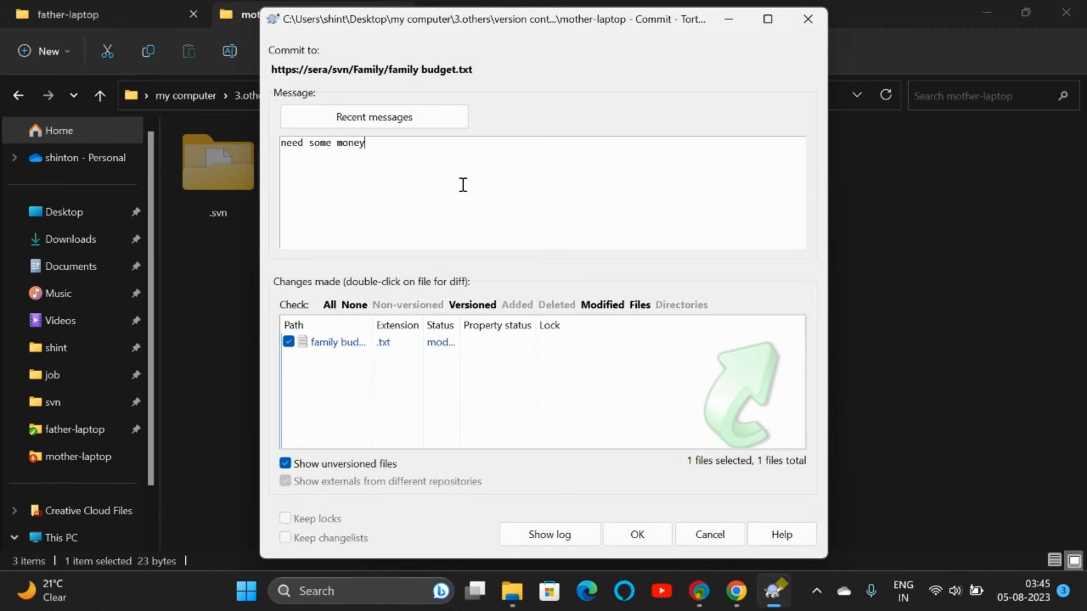
pyautogui.click(621, 538)
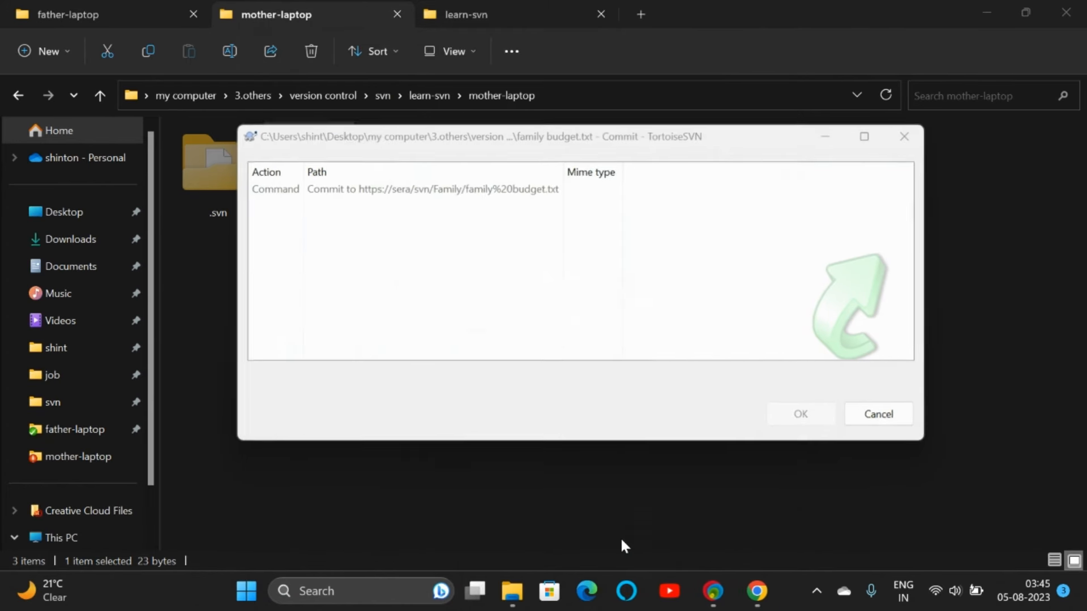
pyautogui.click(484, 352)
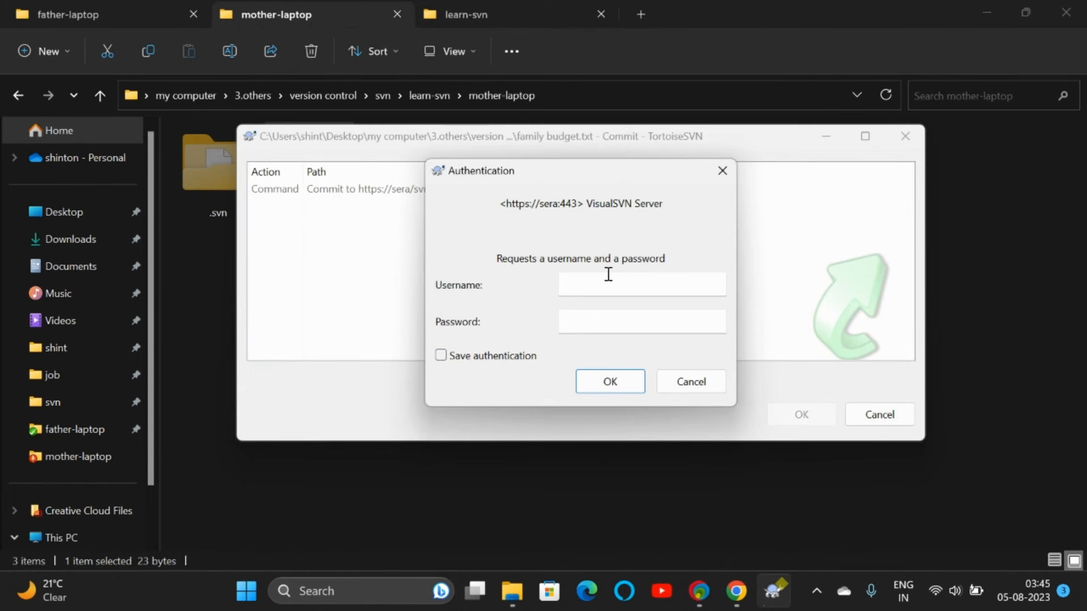
pyautogui.click(608, 274)
pyautogui.write('mother')
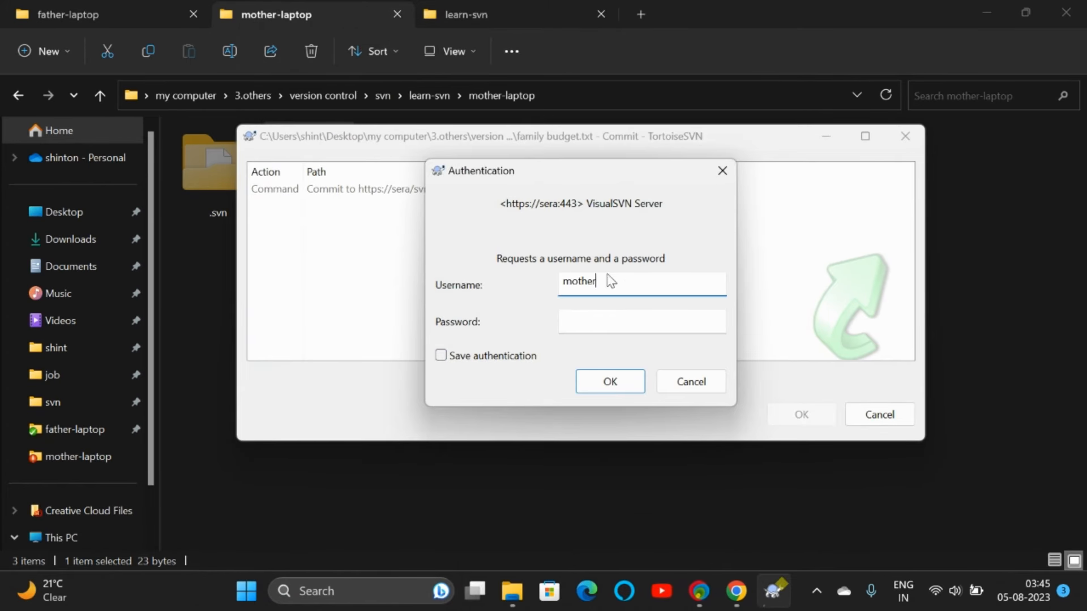
pyautogui.press('Tab')
pyautogui.write('m')
pyautogui.press('Return')
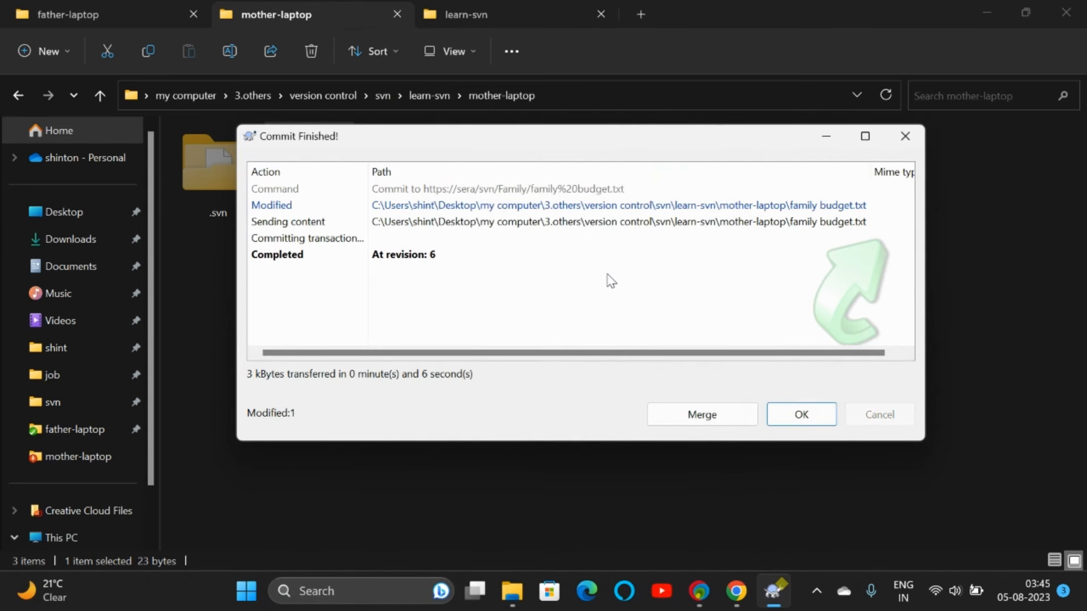
pyautogui.click(482, 224)
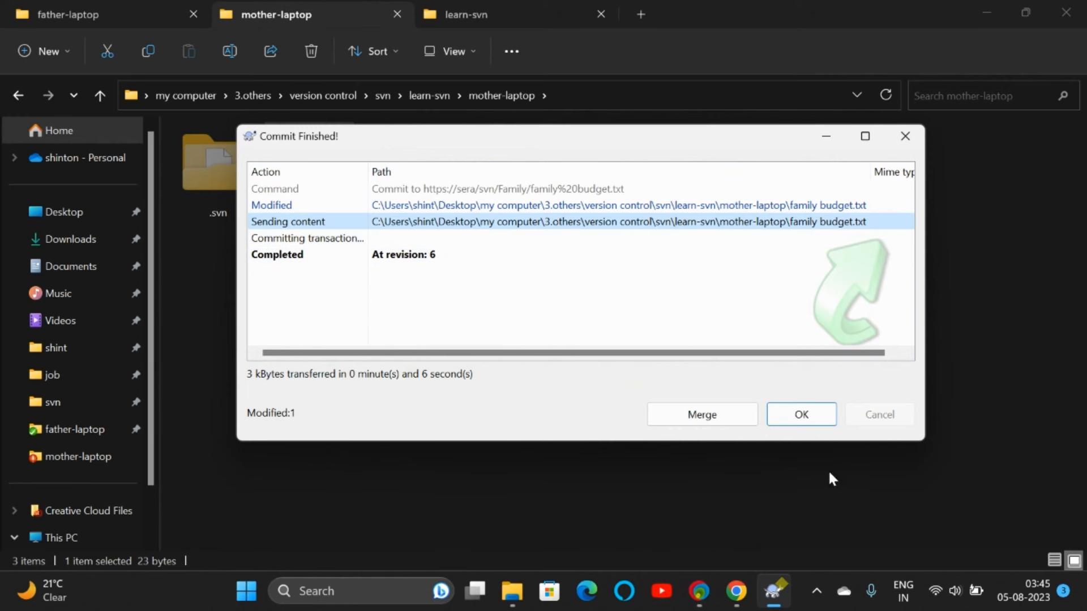
# Step: Show father-laptop's log, listing six revisions with r6 'need some money' newest
pyautogui.click(804, 417)
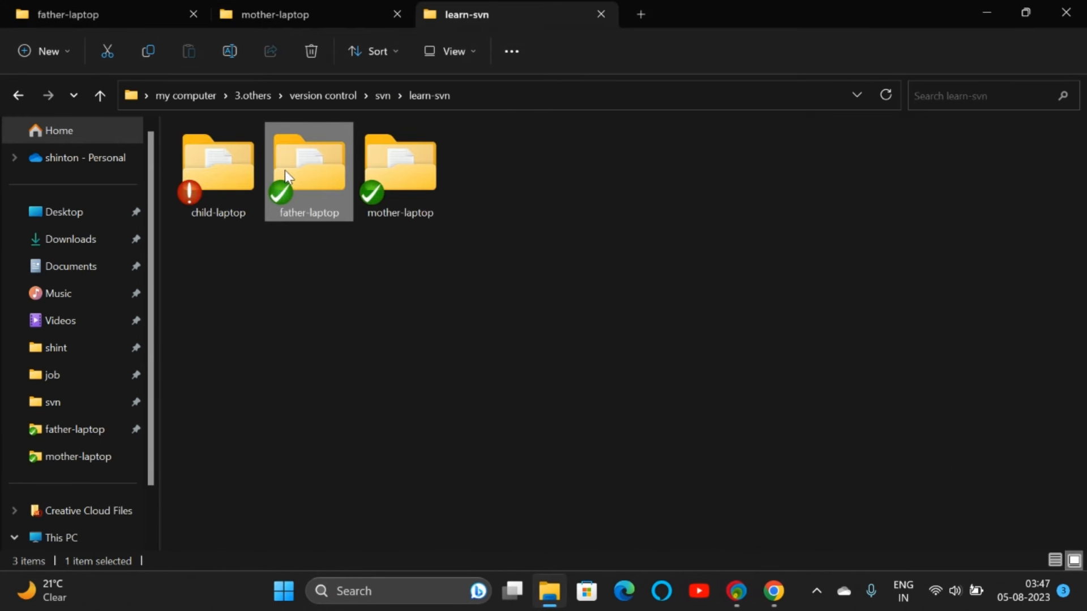
pyautogui.rightClick(285, 171)
pyautogui.moveTo(351, 470)
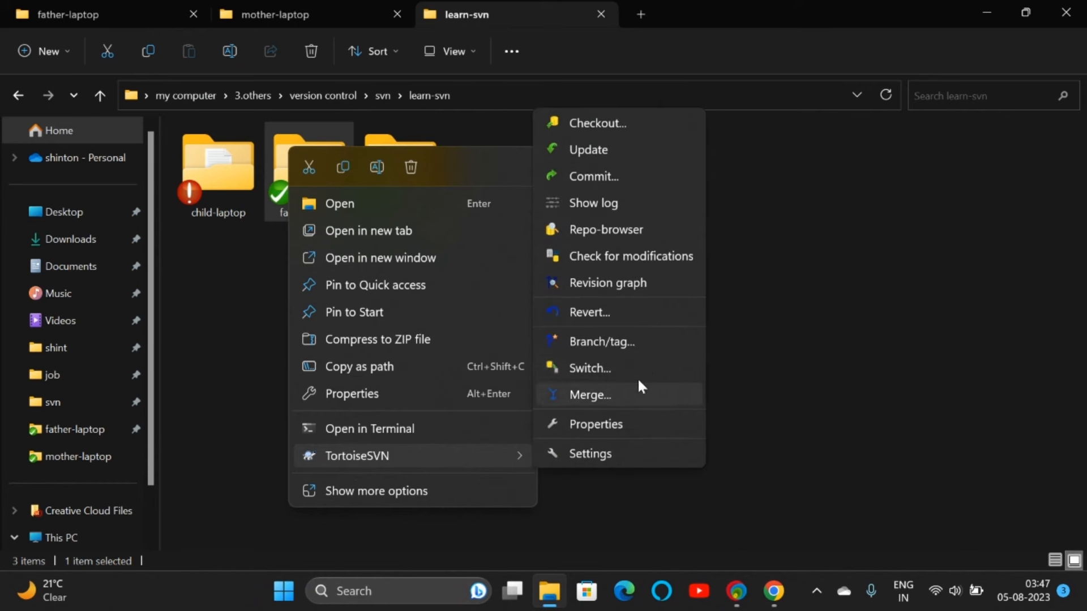
pyautogui.click(607, 199)
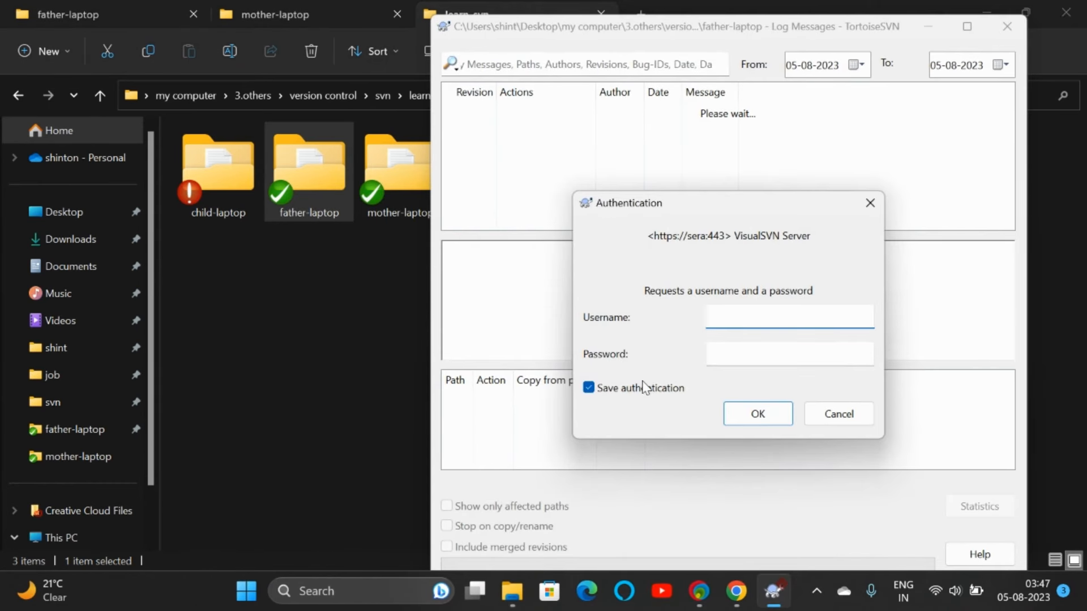
pyautogui.click(643, 388)
pyautogui.click(762, 324)
pyautogui.write('father')
pyautogui.press('Tab')
pyautogui.write('fa')
pyautogui.press('Return')
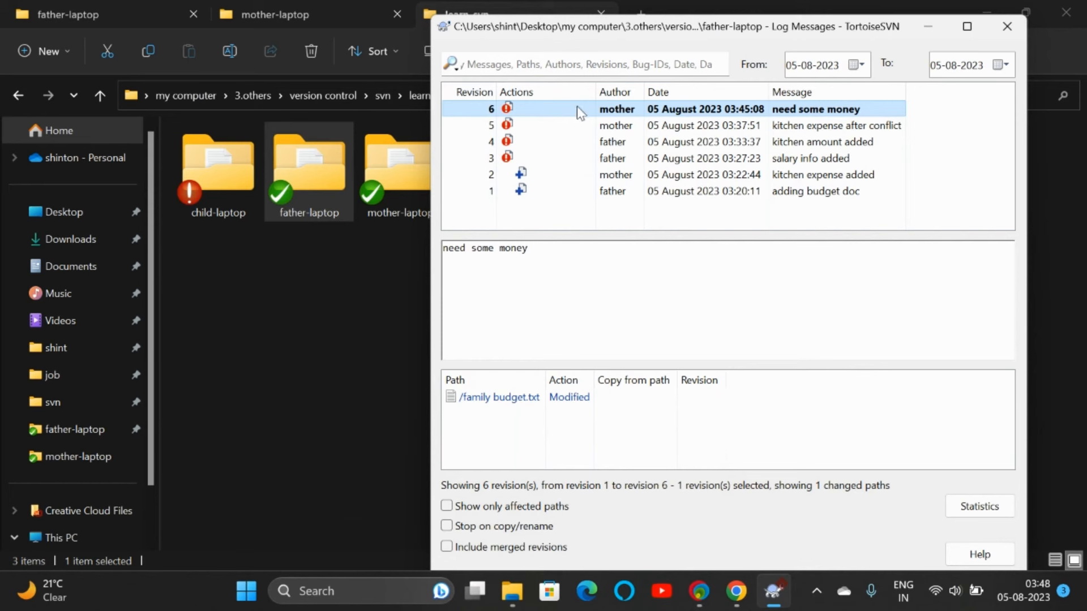
# Step: Add the line 'i will give 200' below 'need 300' in father-laptop's family budget and save
pyautogui.click(1007, 28)
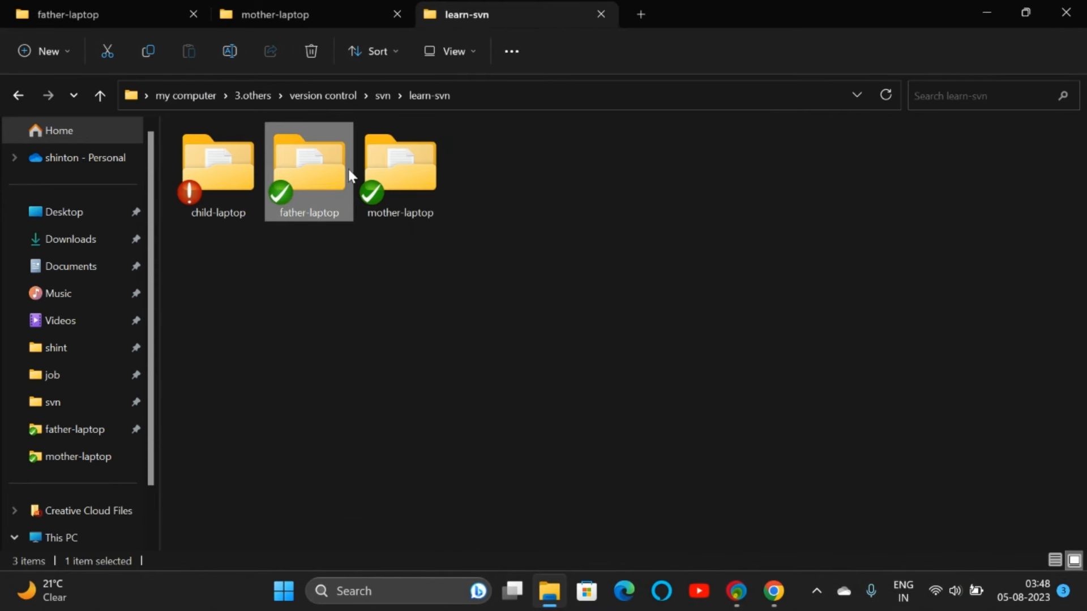
pyautogui.doubleClick(334, 180)
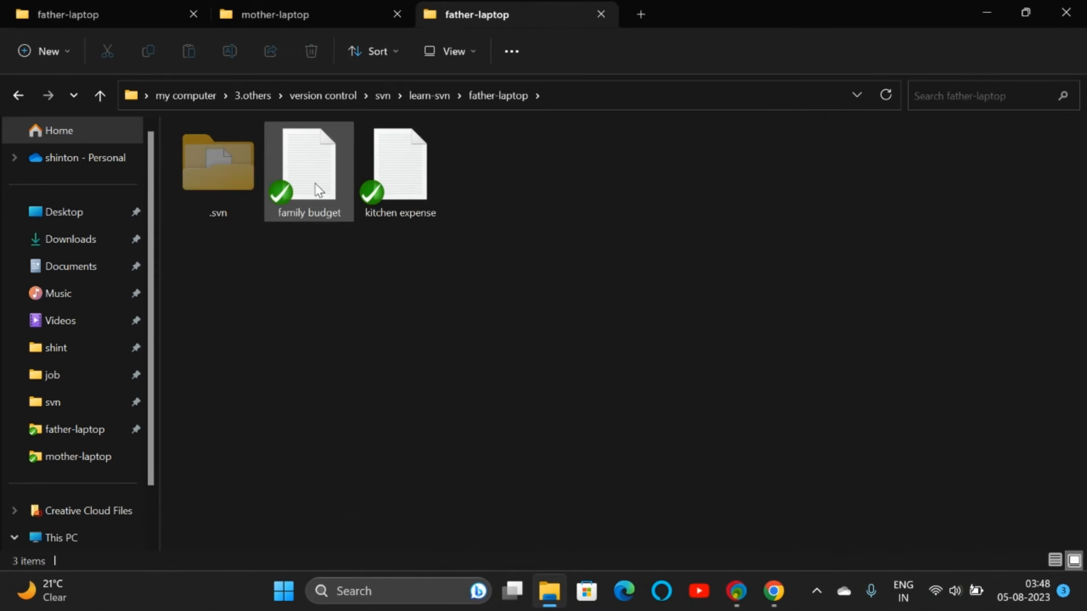
pyautogui.doubleClick(318, 190)
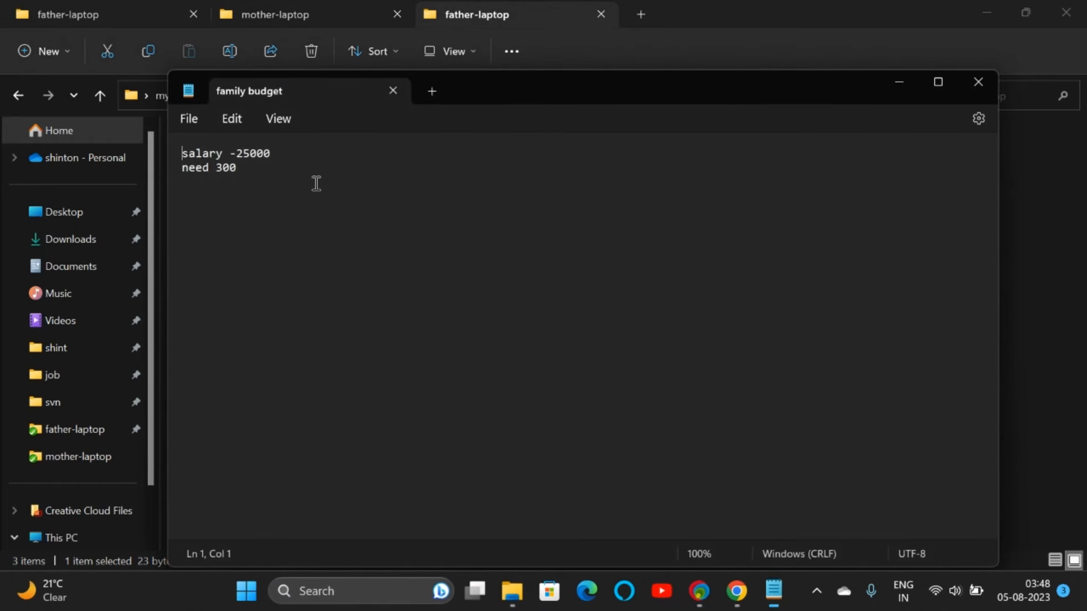
pyautogui.click(308, 172)
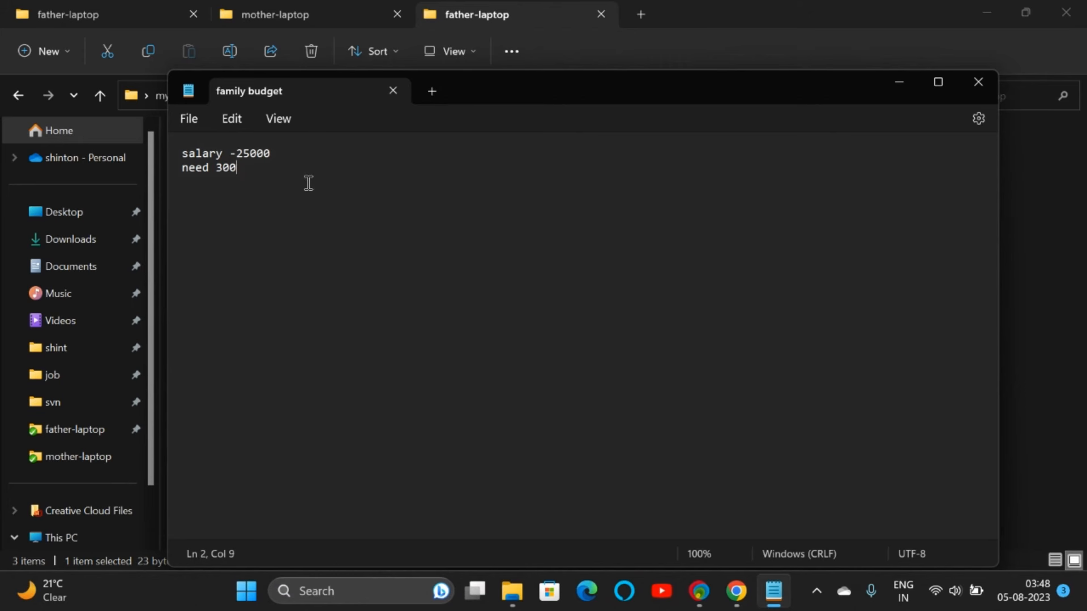
pyautogui.write('i will give 200')
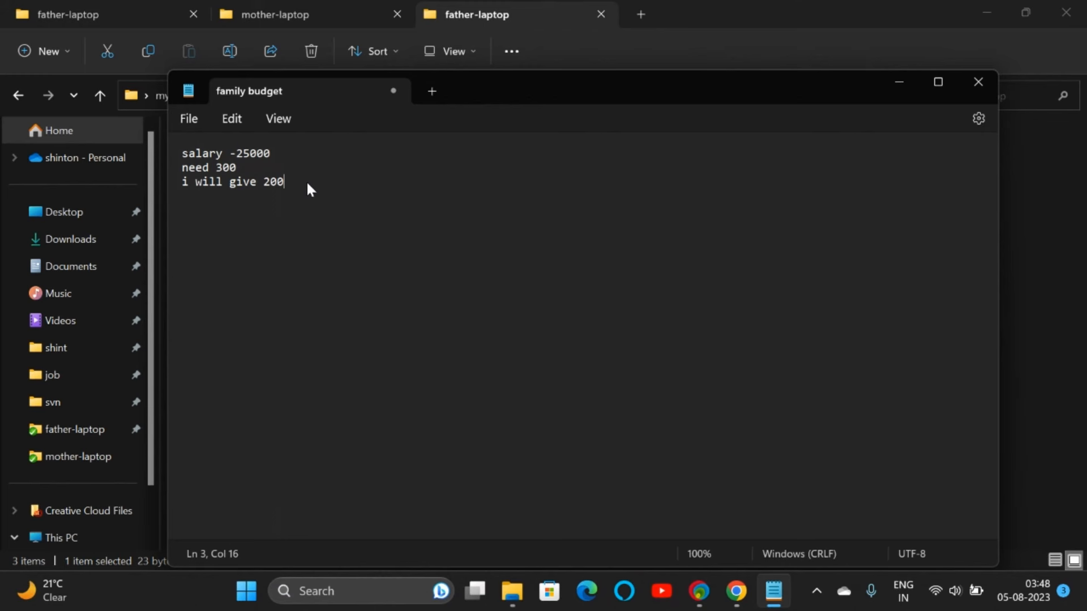
pyautogui.hotkey('ctrl', 's')
pyautogui.click(970, 83)
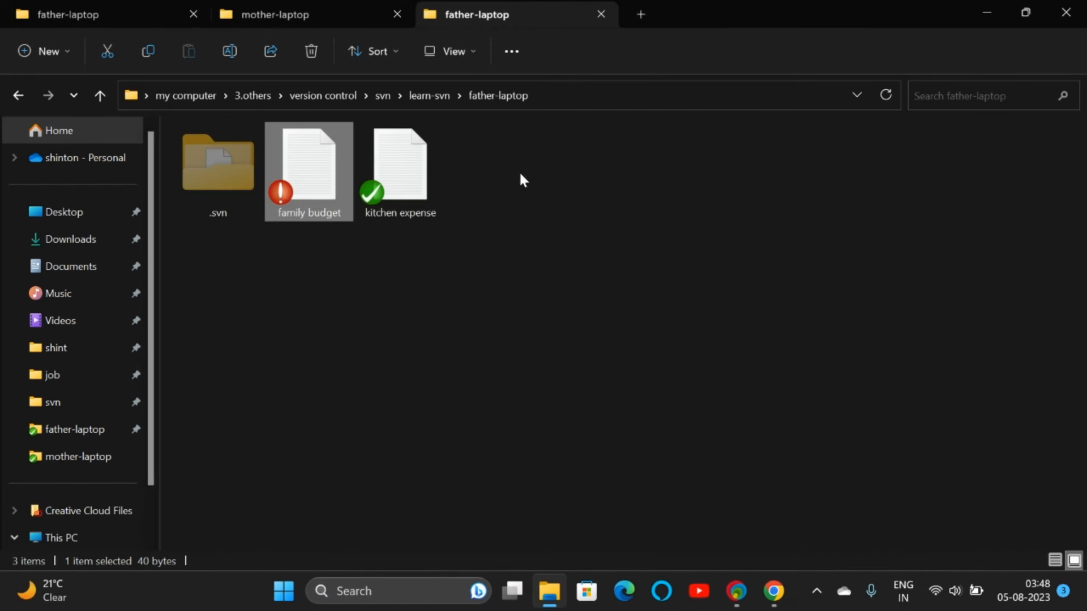
pyautogui.rightClick(303, 176)
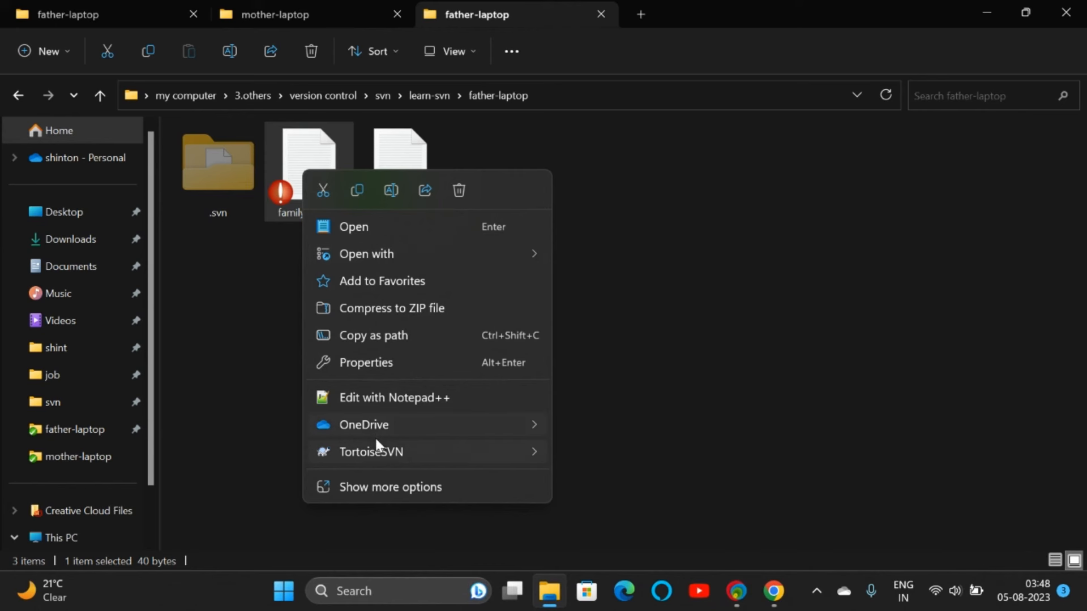
pyautogui.moveTo(388, 452)
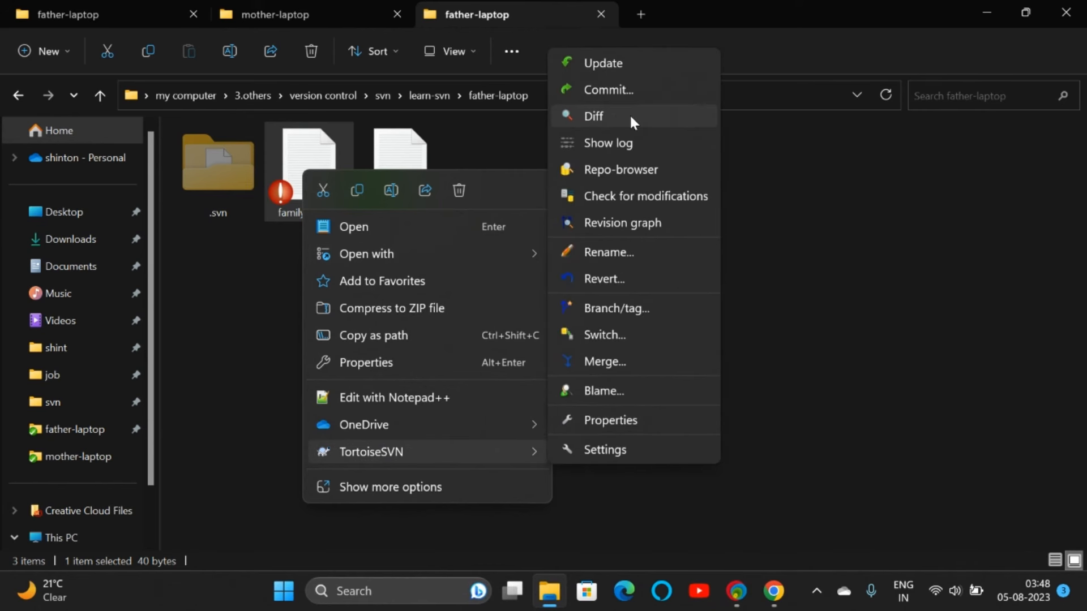
pyautogui.click(595, 116)
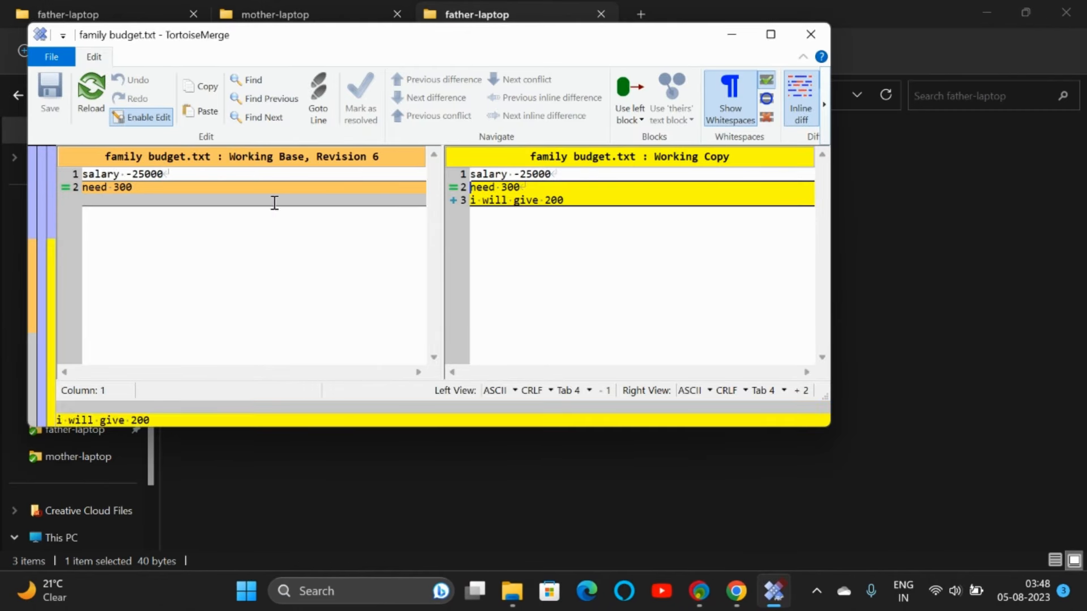
pyautogui.click(365, 165)
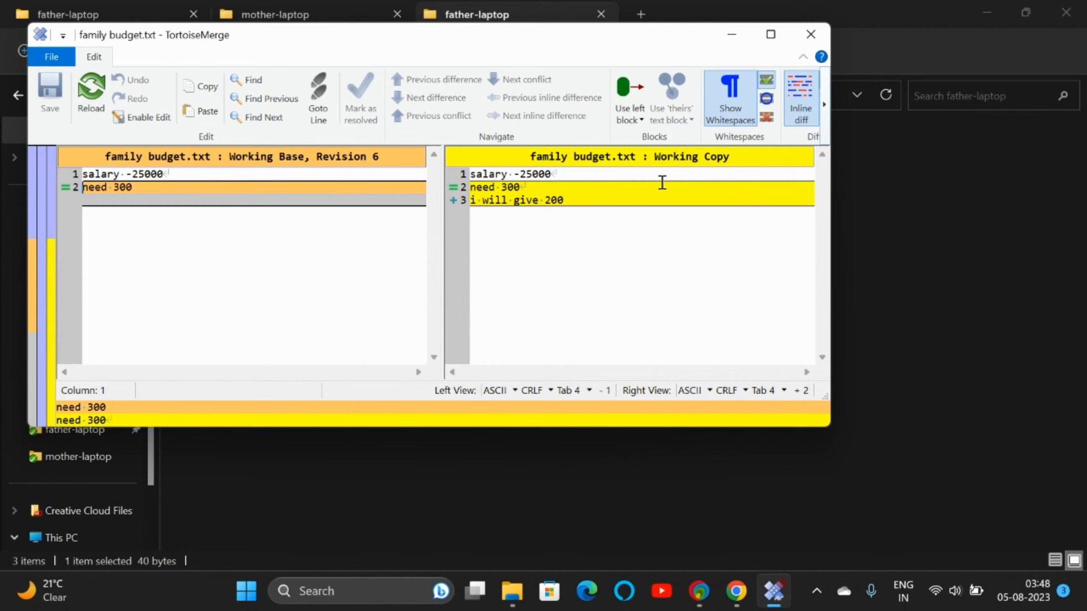
pyautogui.click(811, 35)
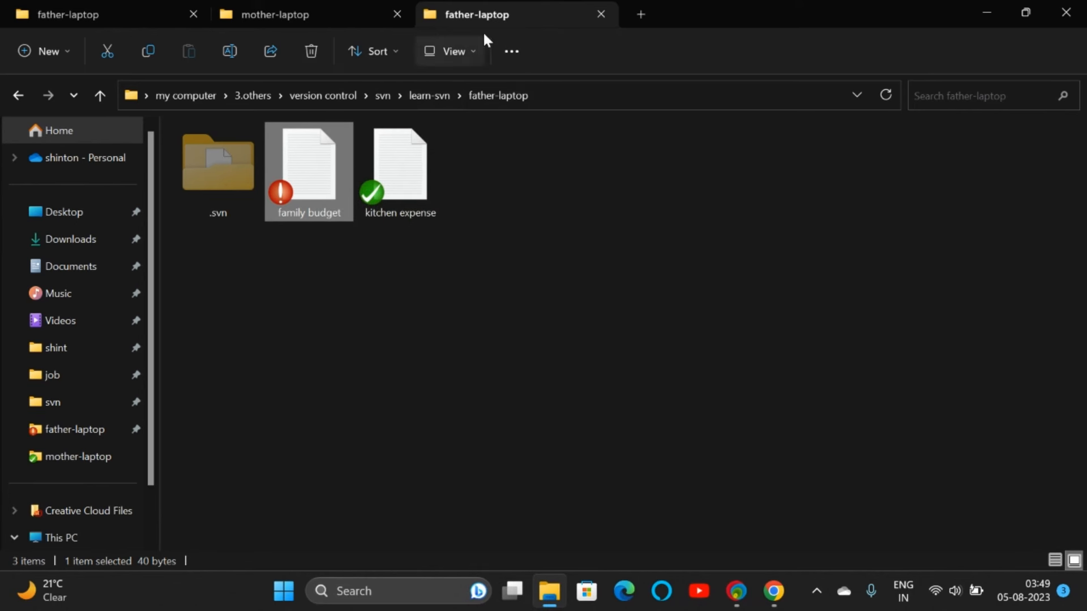
# Step: Commit the father-laptop working copy with the message 'what i will give'
pyautogui.click(479, 94)
pyautogui.click(430, 96)
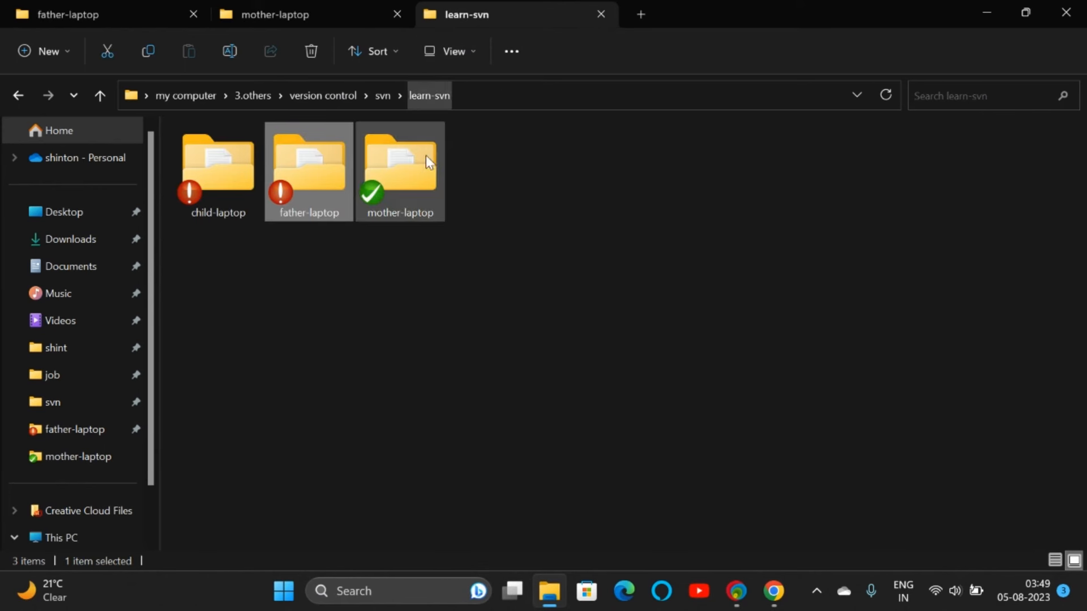
pyautogui.rightClick(298, 178)
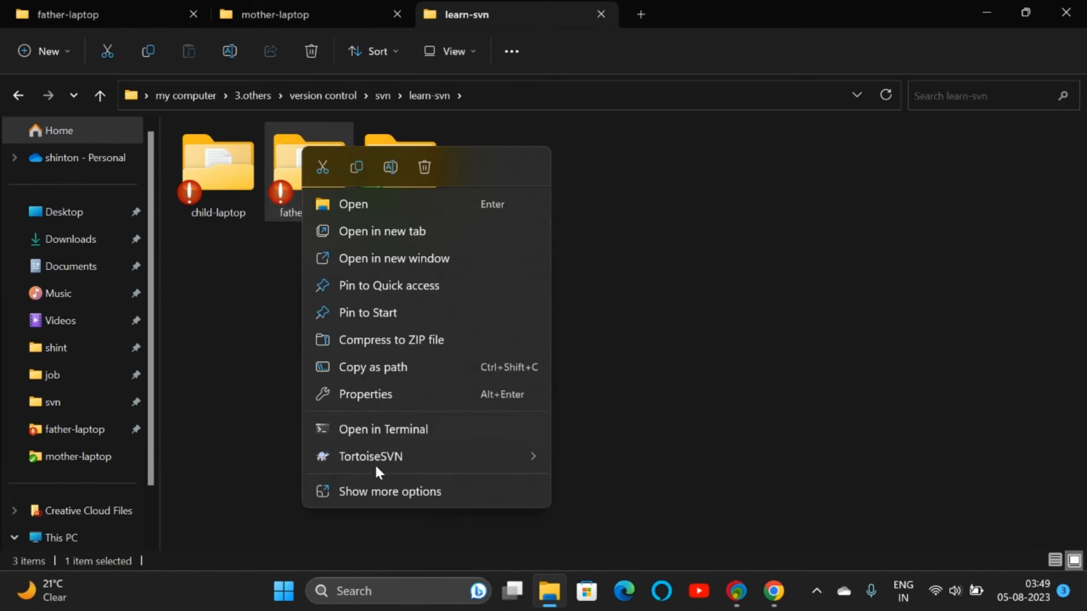
pyautogui.moveTo(375, 456)
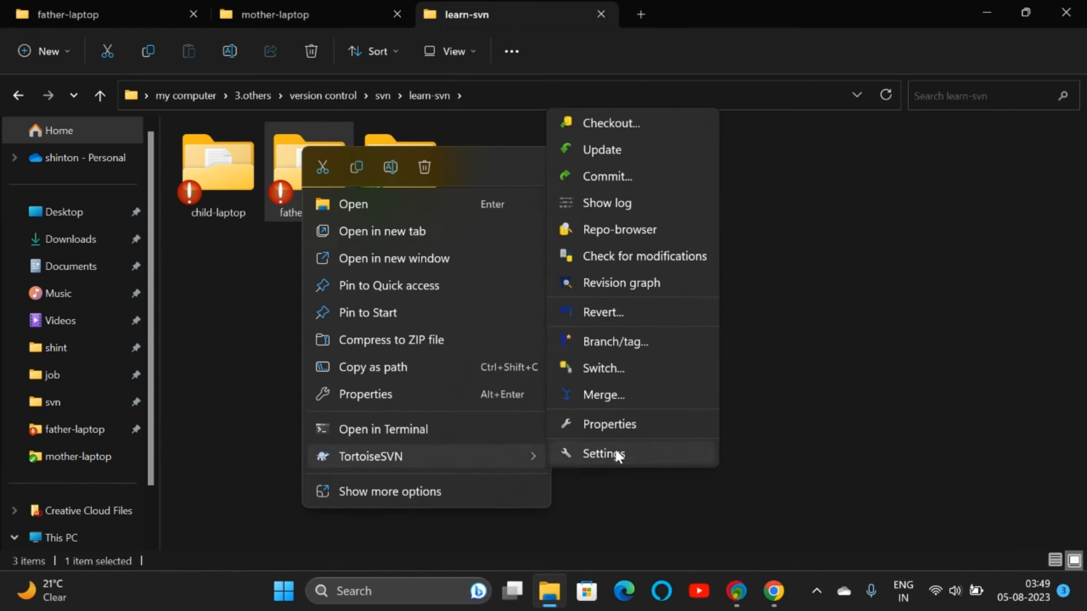
pyautogui.click(605, 169)
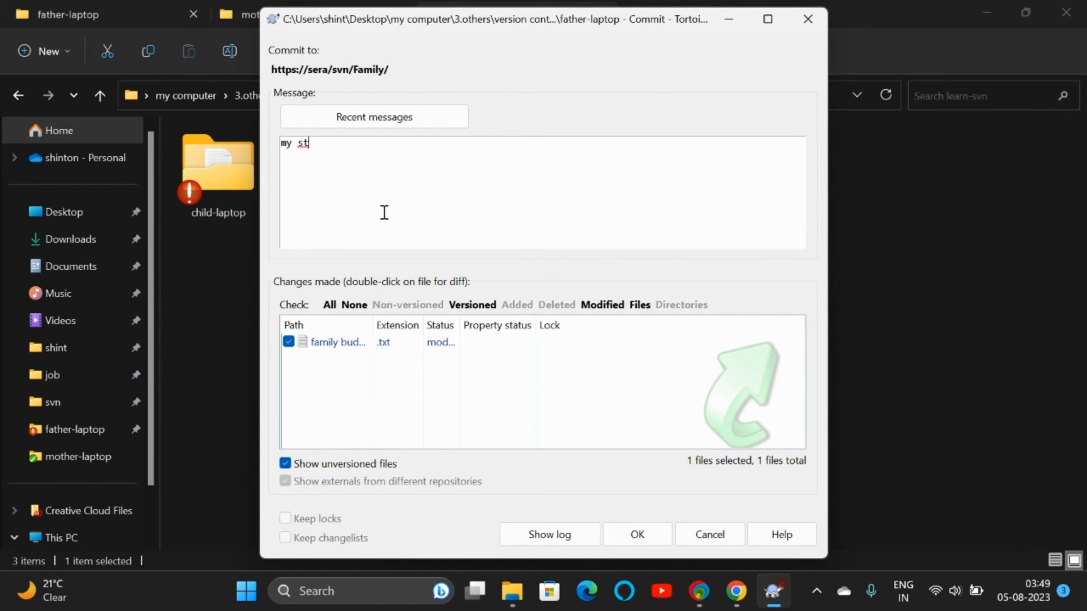
pyautogui.write('what i will give')
pyautogui.click(628, 531)
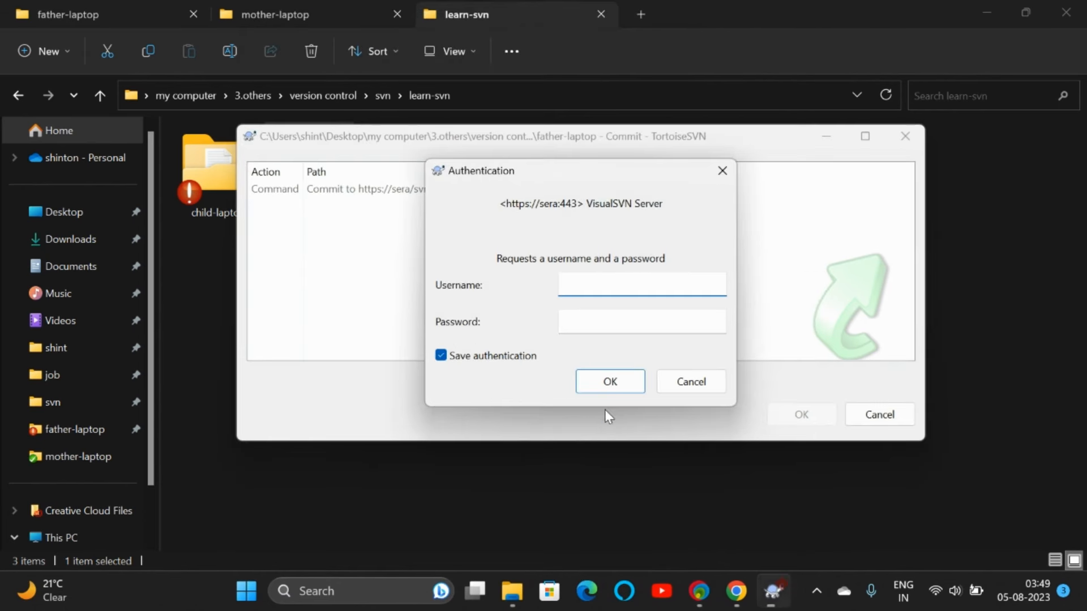
# Step: Authenticate with father's account so the commit completes at revision 7
pyautogui.click(521, 359)
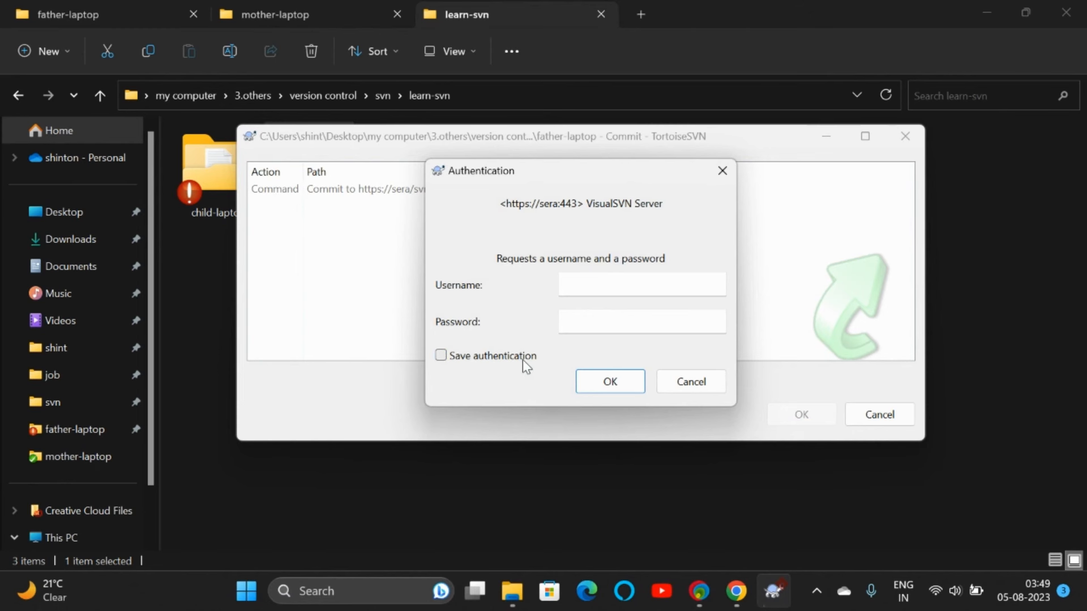
pyautogui.click(600, 287)
pyautogui.write('father')
pyautogui.press('Tab')
pyautogui.write('father')
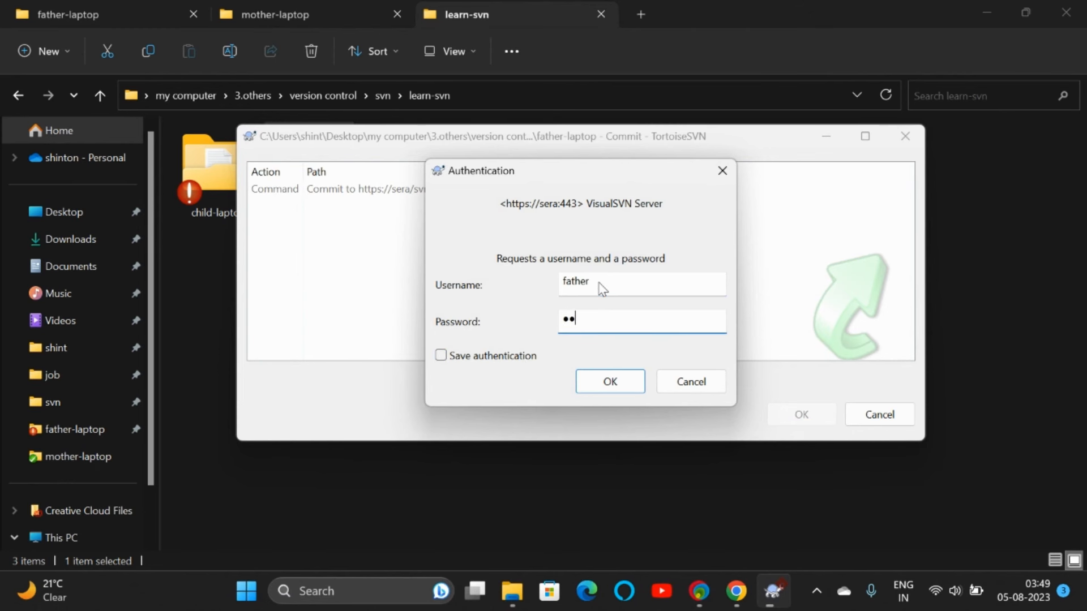
pyautogui.press('Return')
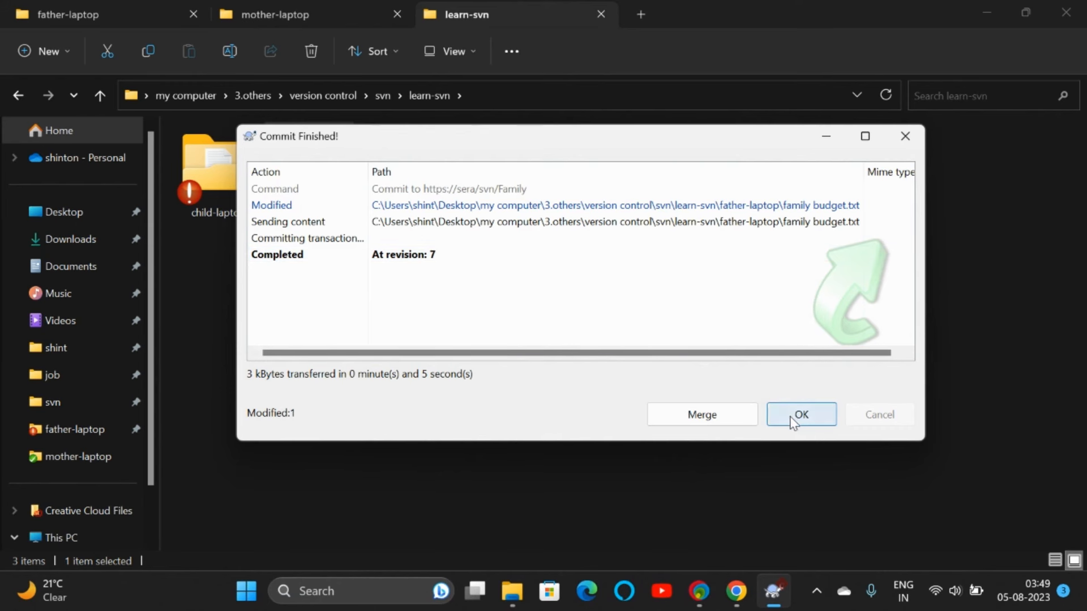
pyautogui.click(798, 415)
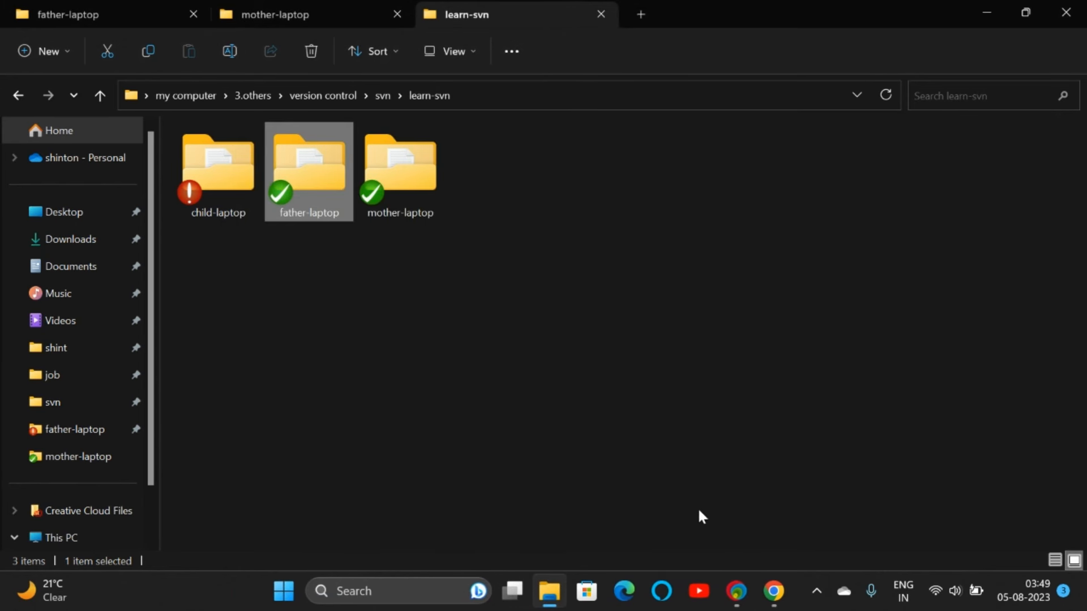
pyautogui.moveTo(322, 172)
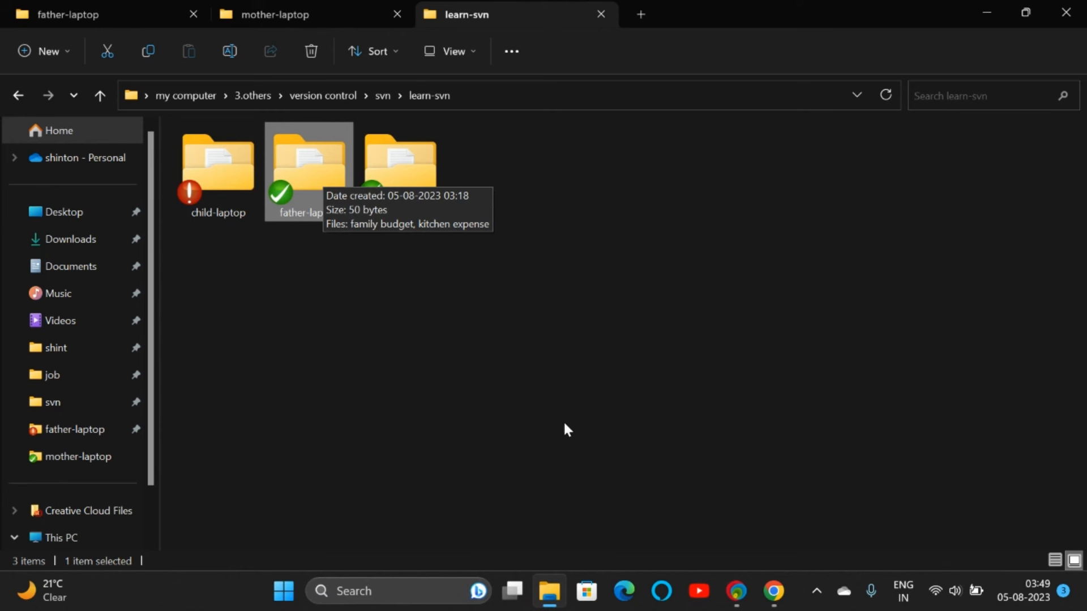
# Step: Reload the Family repository page and view family budget.txt at r7 ending with 'i will give 200'
pyautogui.click(772, 600)
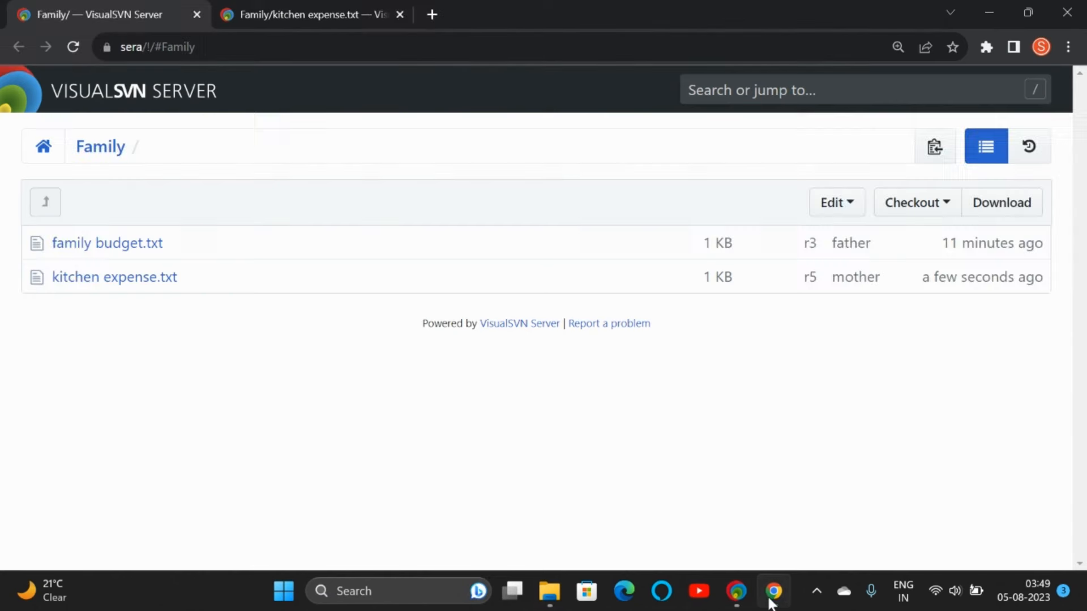
pyautogui.click(77, 47)
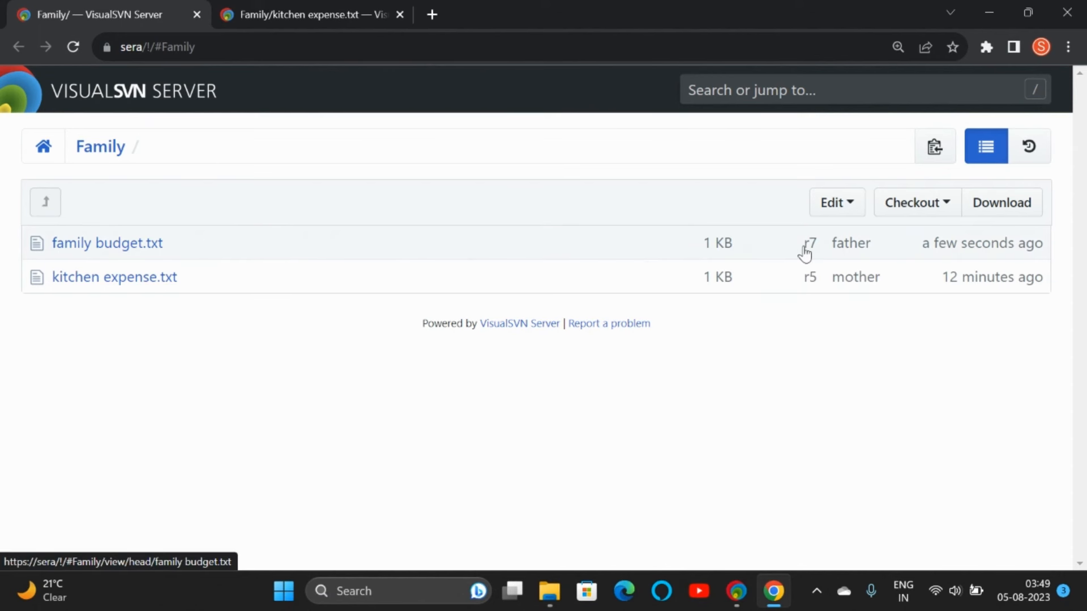
pyautogui.click(288, 19)
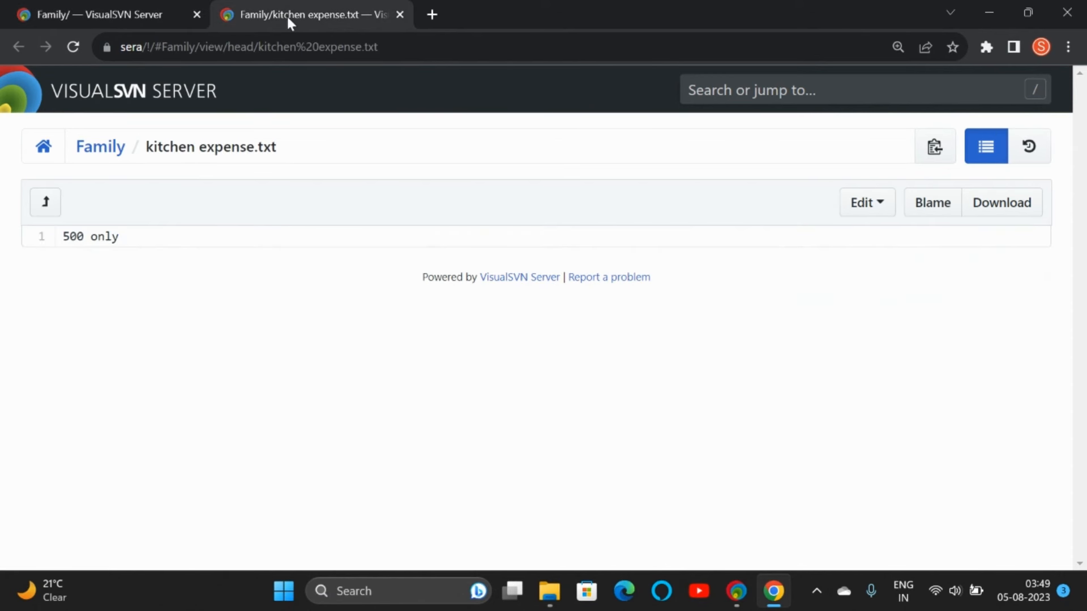
pyautogui.click(114, 151)
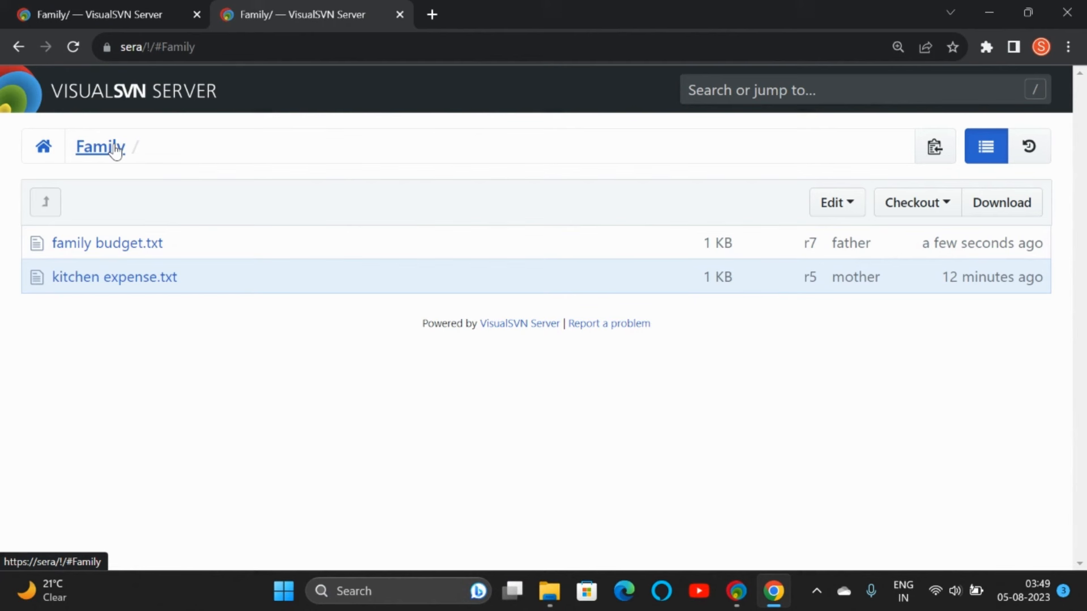
pyautogui.click(108, 242)
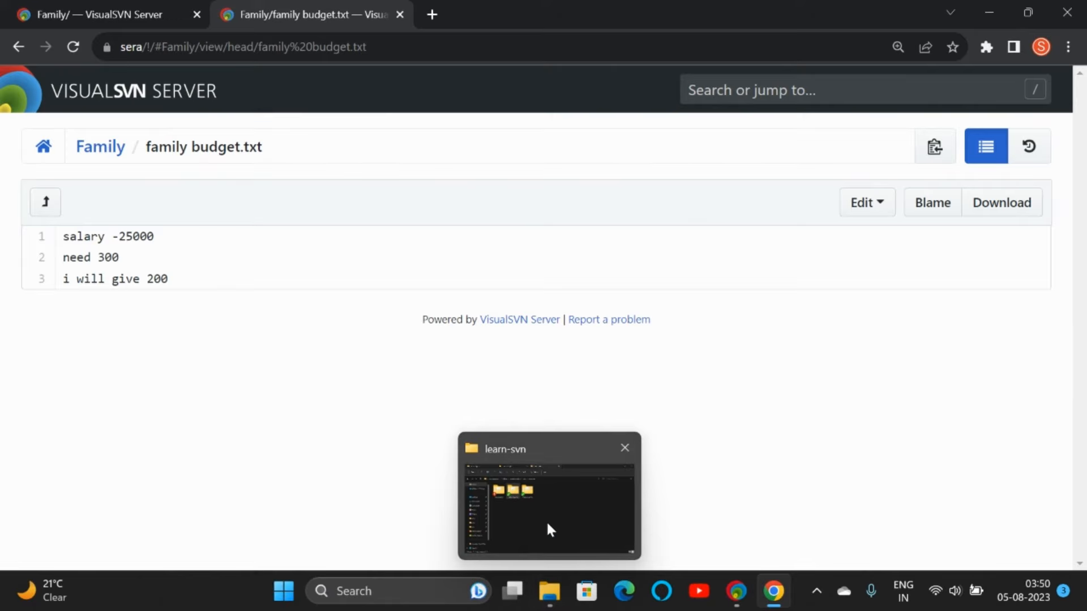
pyautogui.click(547, 525)
# Step: Open father-laptop's revision log, authenticating with father's account
pyautogui.rightClick(325, 177)
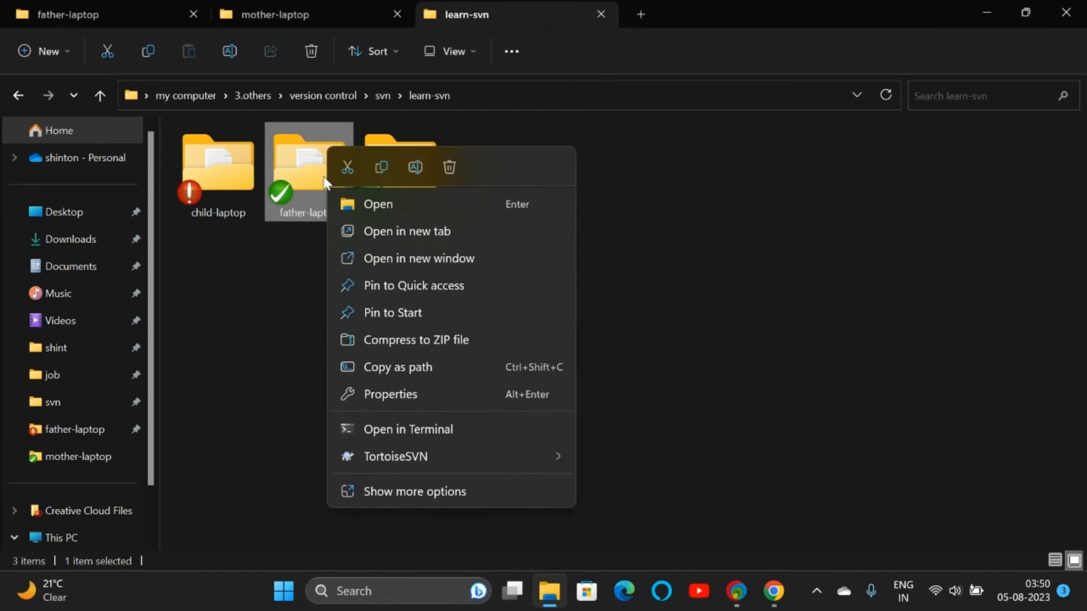
pyautogui.moveTo(406, 460)
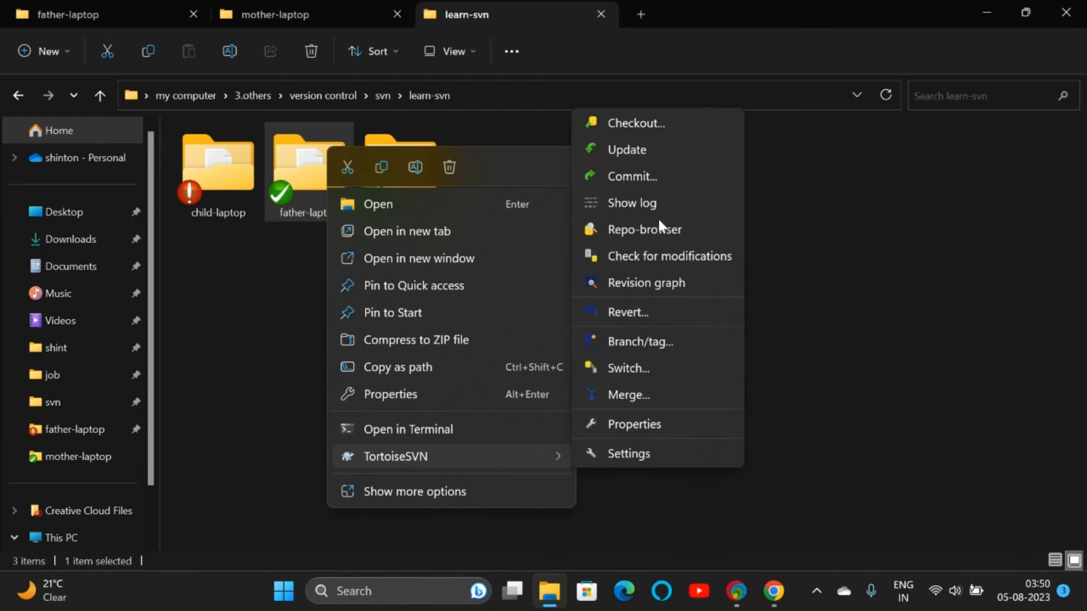
pyautogui.click(642, 202)
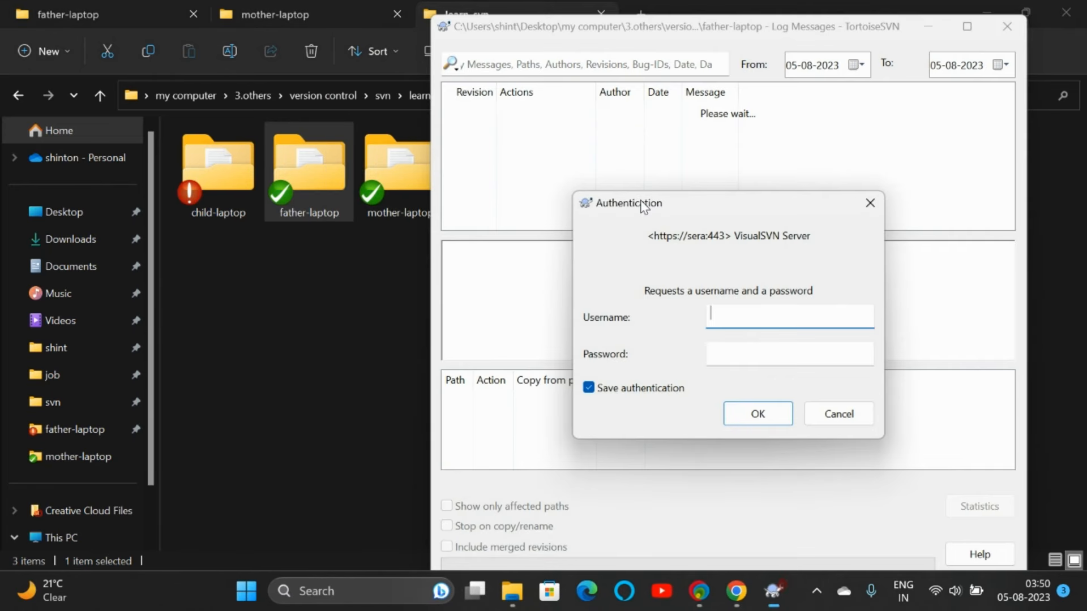
pyautogui.click(613, 390)
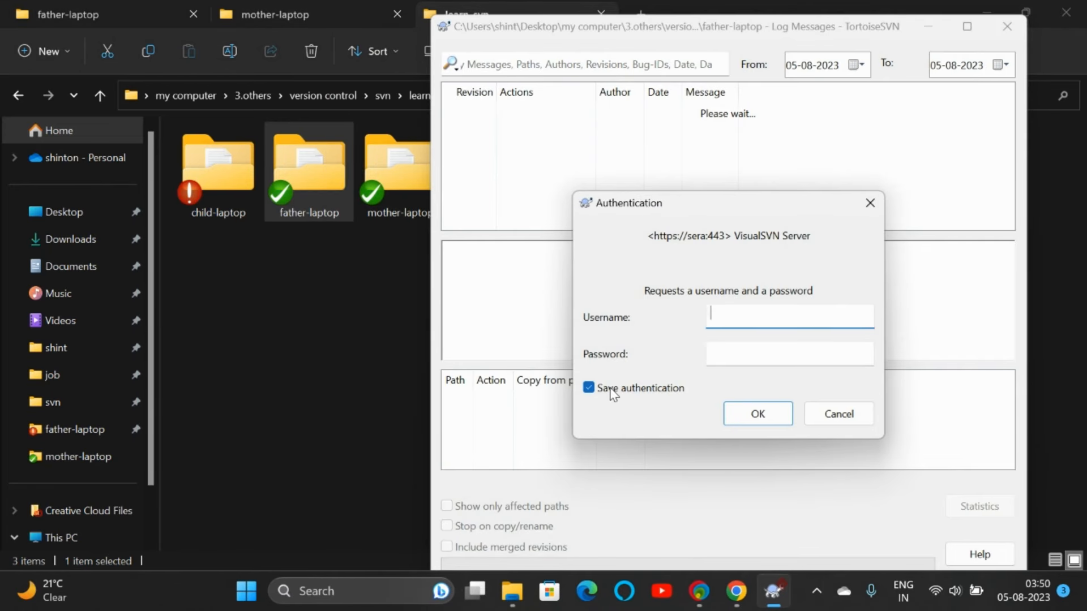
pyautogui.click(731, 321)
pyautogui.write('father')
pyautogui.press('Tab')
pyautogui.write('•')
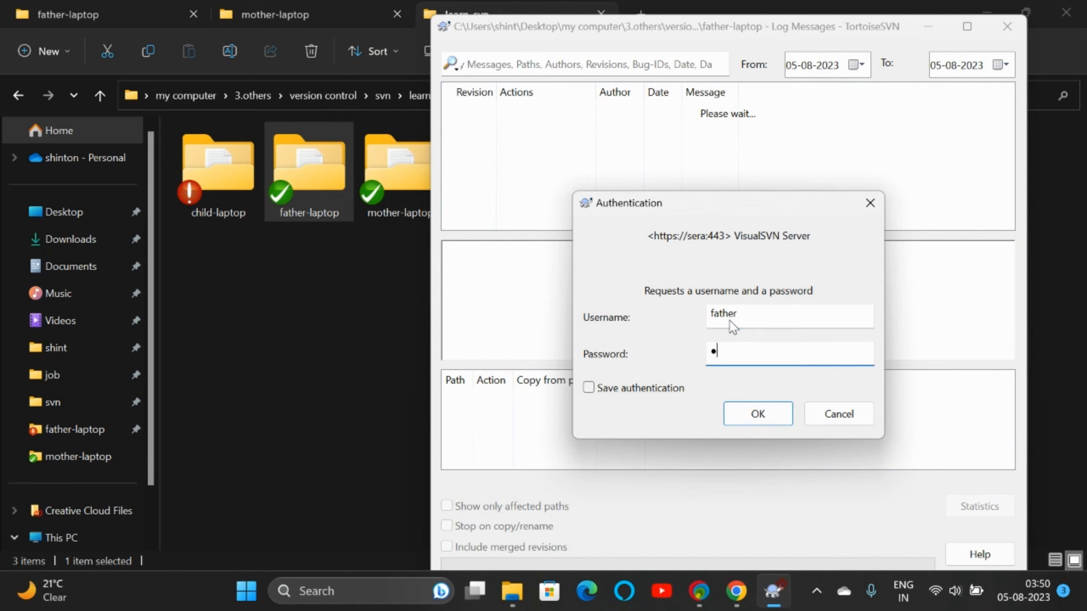
pyautogui.press('Return')
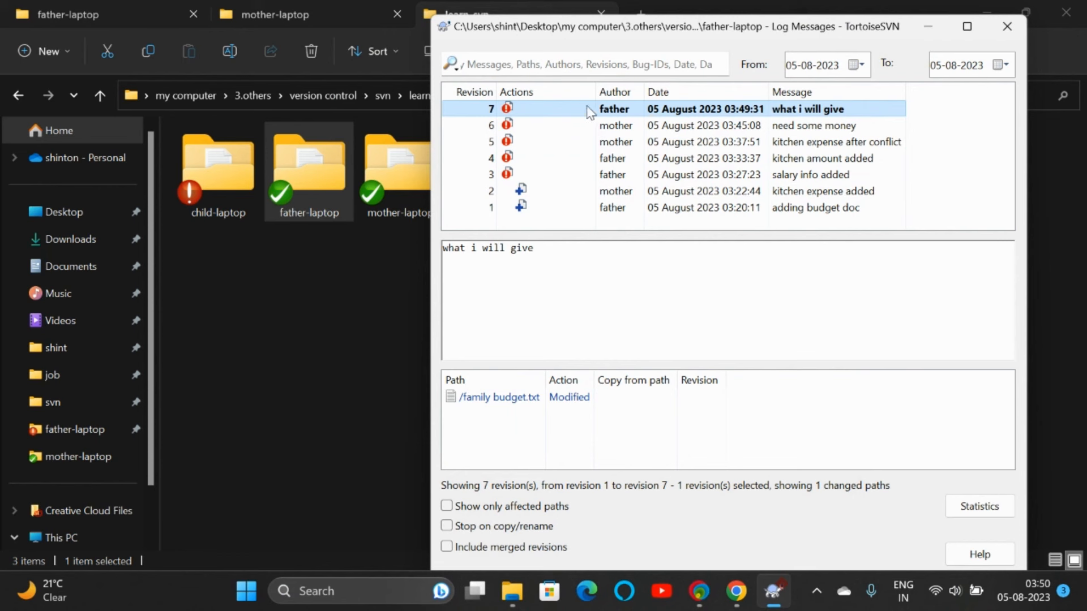
# Step: Revert the father-laptop working copy to revision 6, undoing r7's change
pyautogui.moveTo(514, 111)
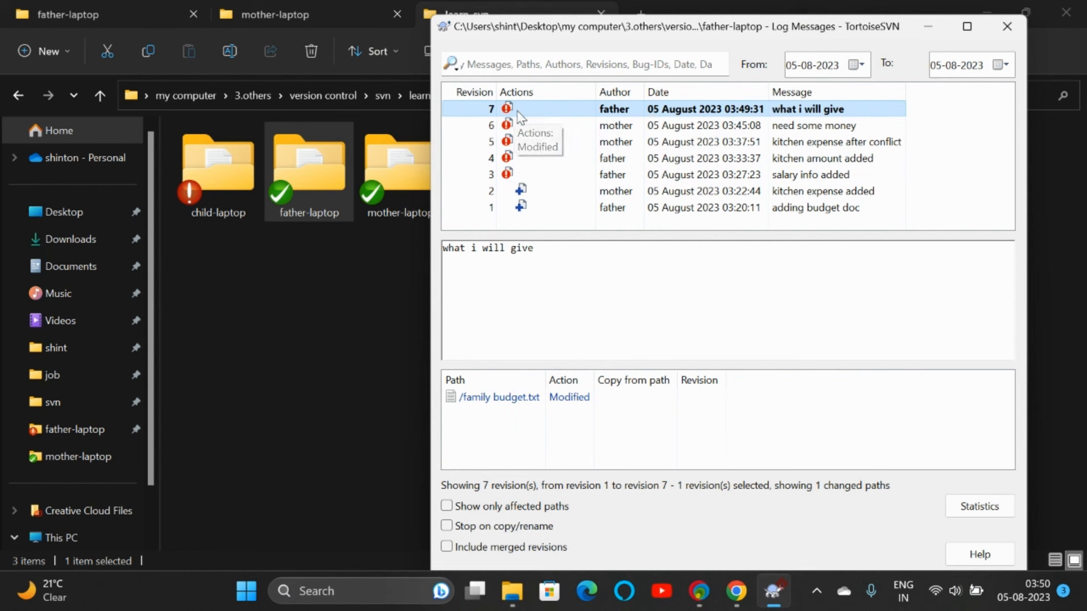
pyautogui.click(523, 124)
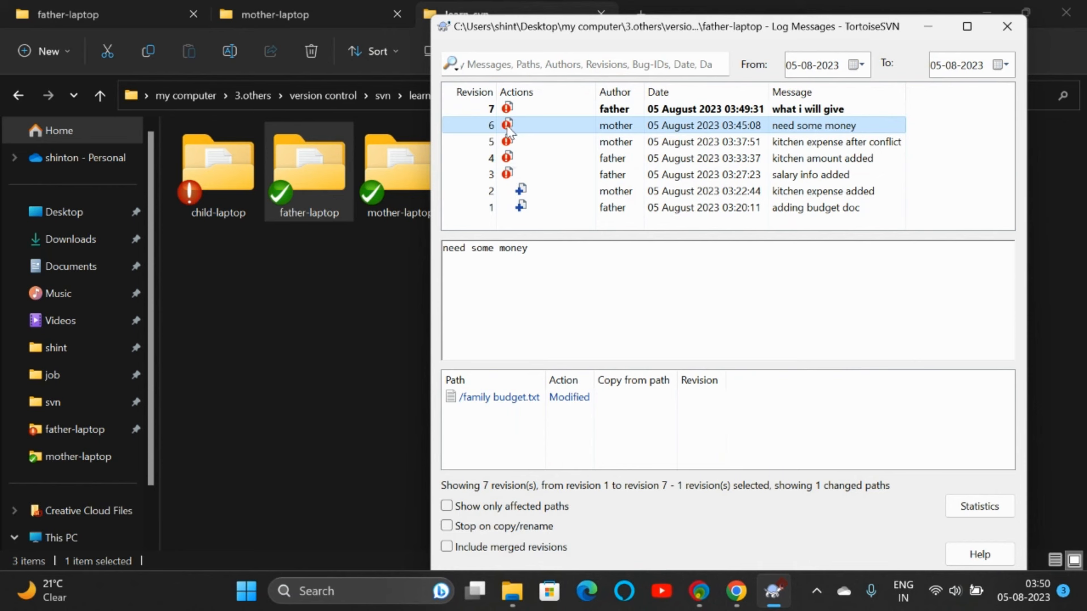
pyautogui.rightClick(514, 124)
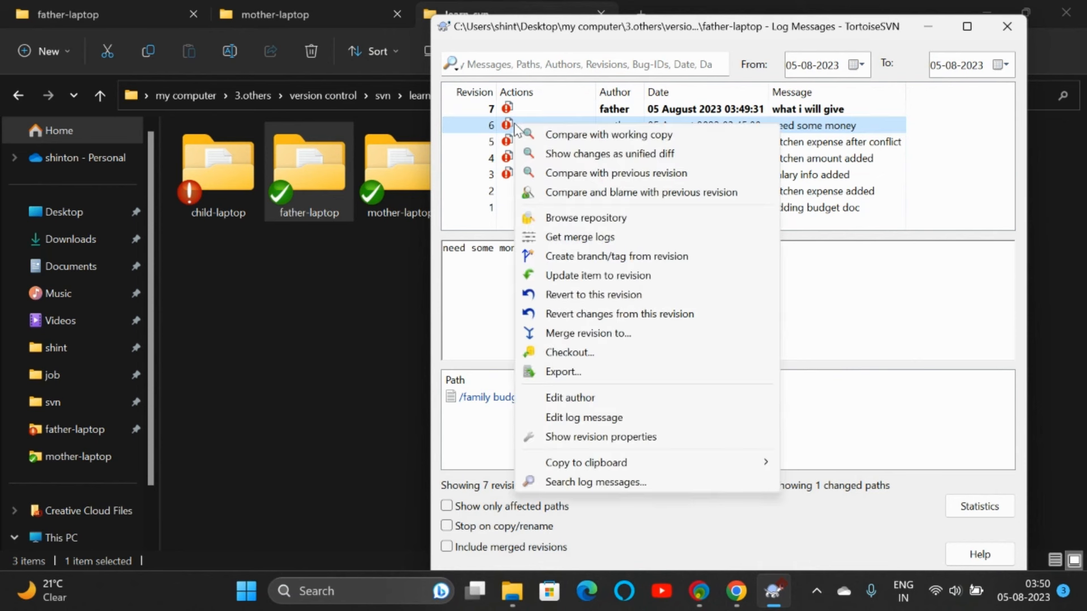
pyautogui.click(573, 295)
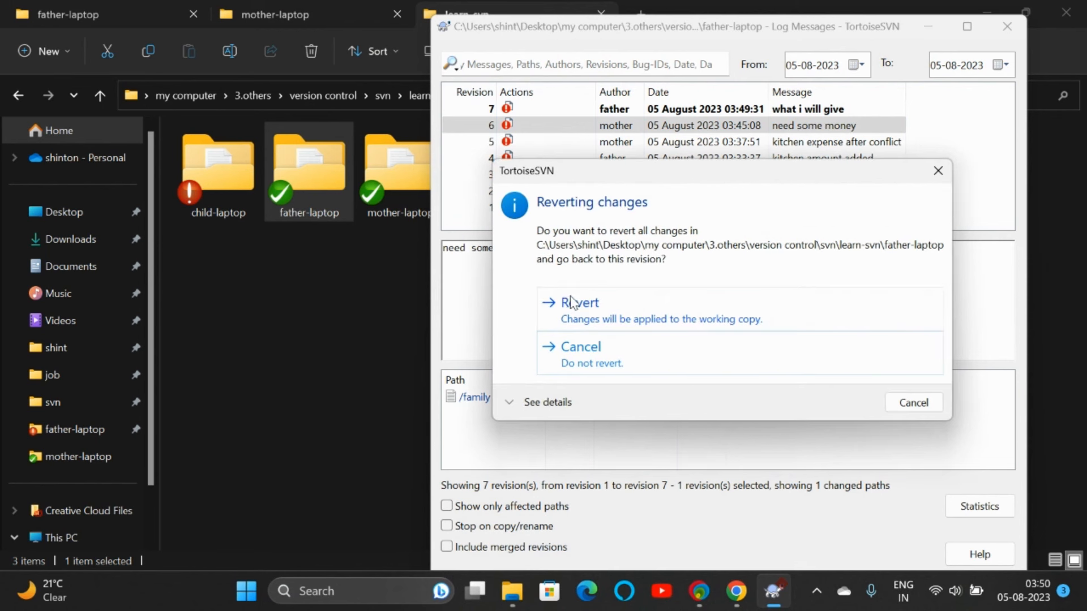
pyautogui.click(579, 310)
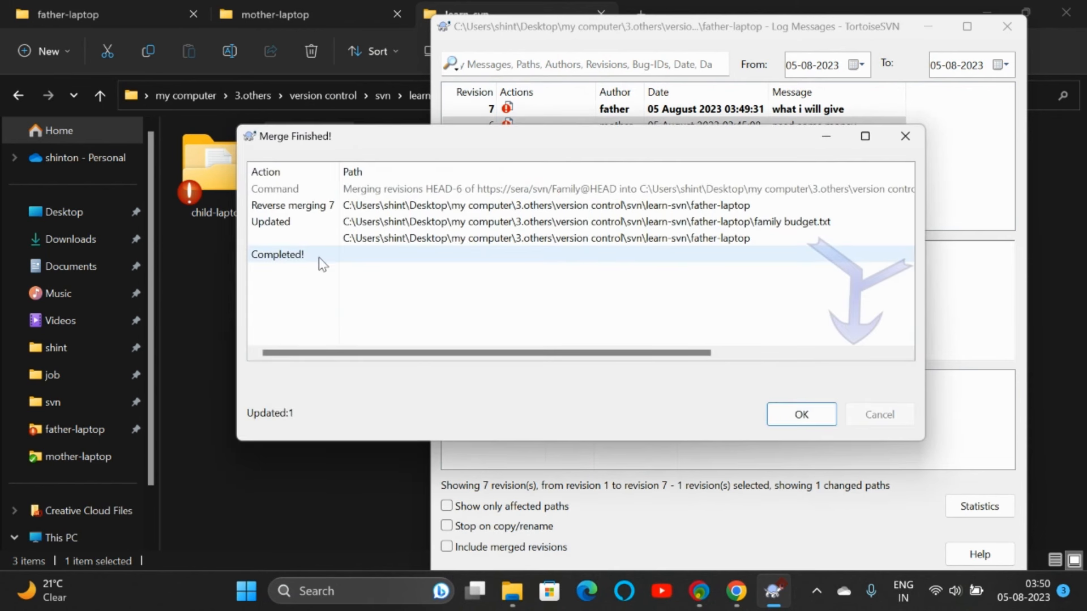
pyautogui.click(813, 413)
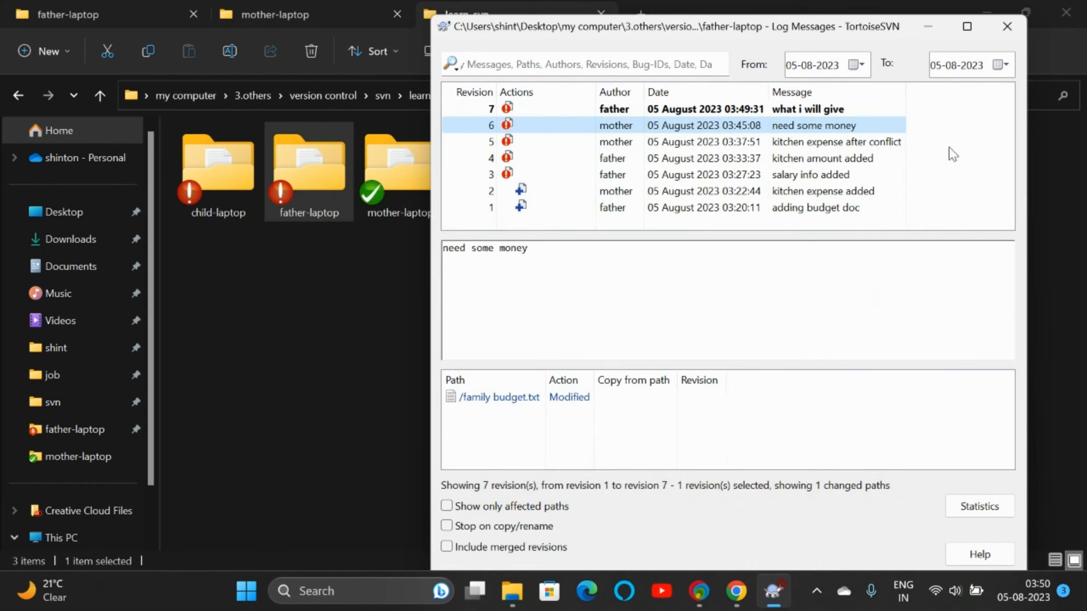
# Step: Confirm local family budget ends at 'need 300' while the server copy still has 'i will give 200'
pyautogui.click(1007, 26)
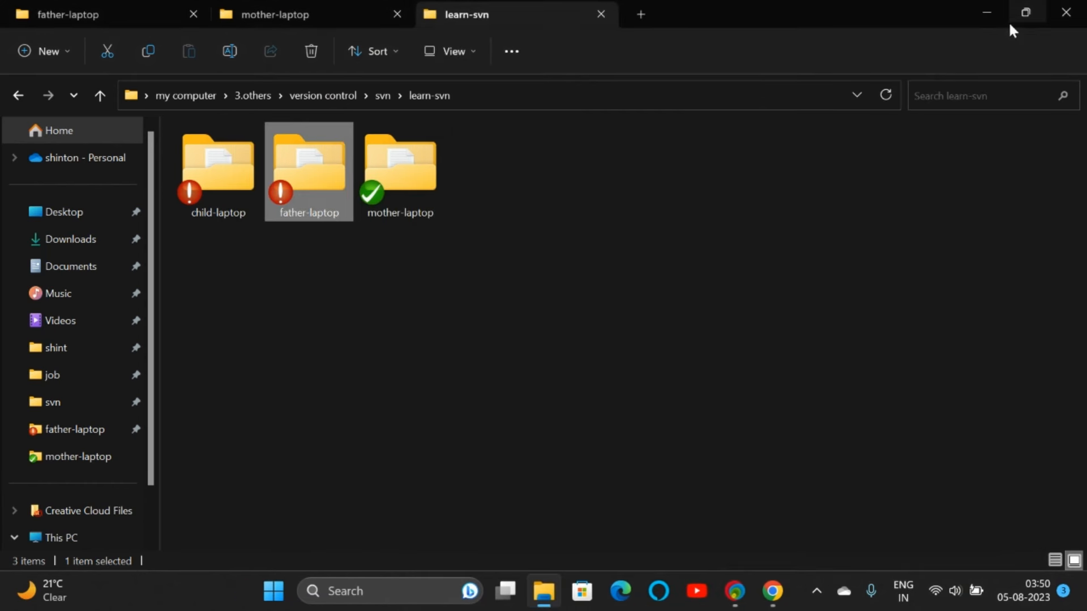
pyautogui.doubleClick(300, 178)
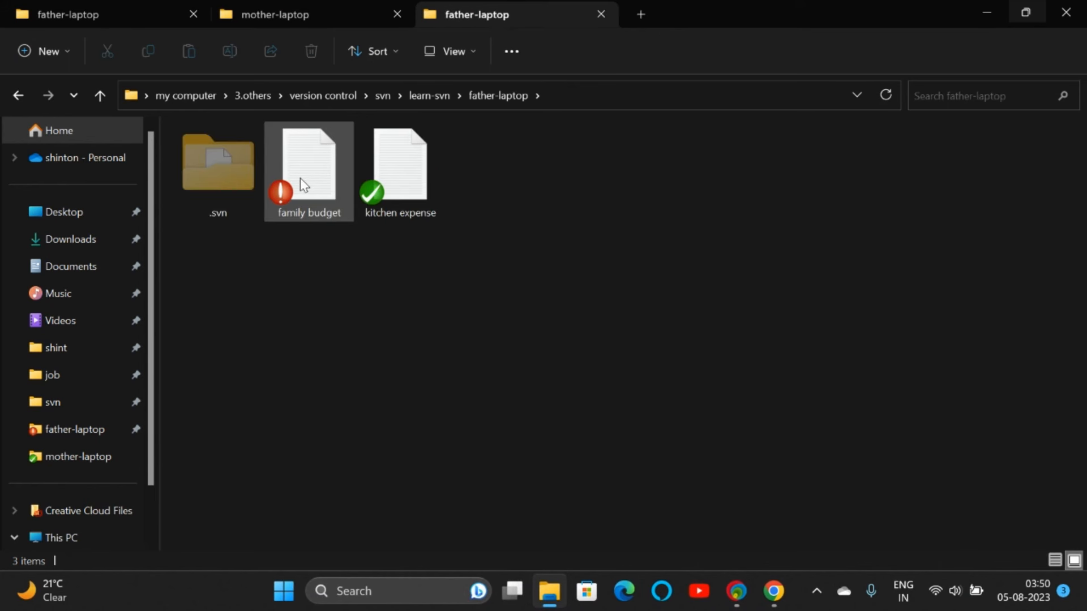
pyautogui.doubleClick(310, 181)
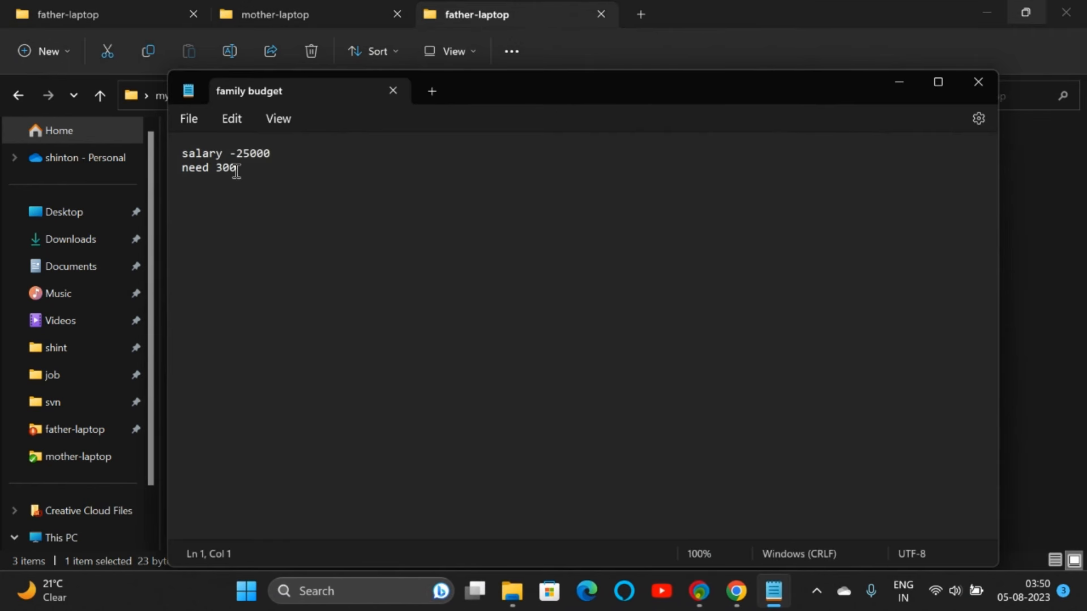
pyautogui.click(736, 590)
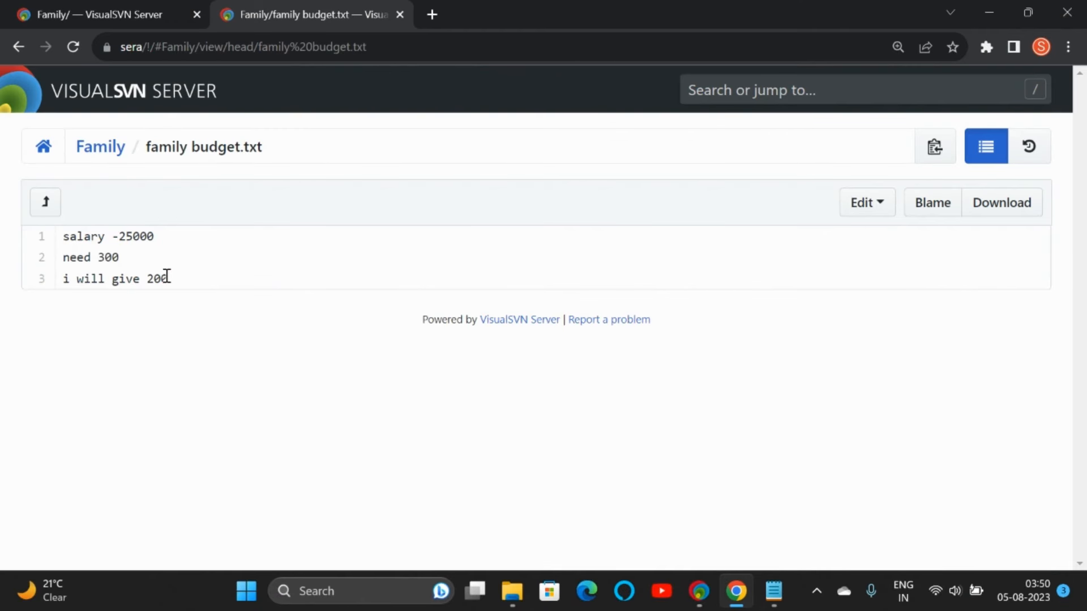
pyautogui.click(70, 50)
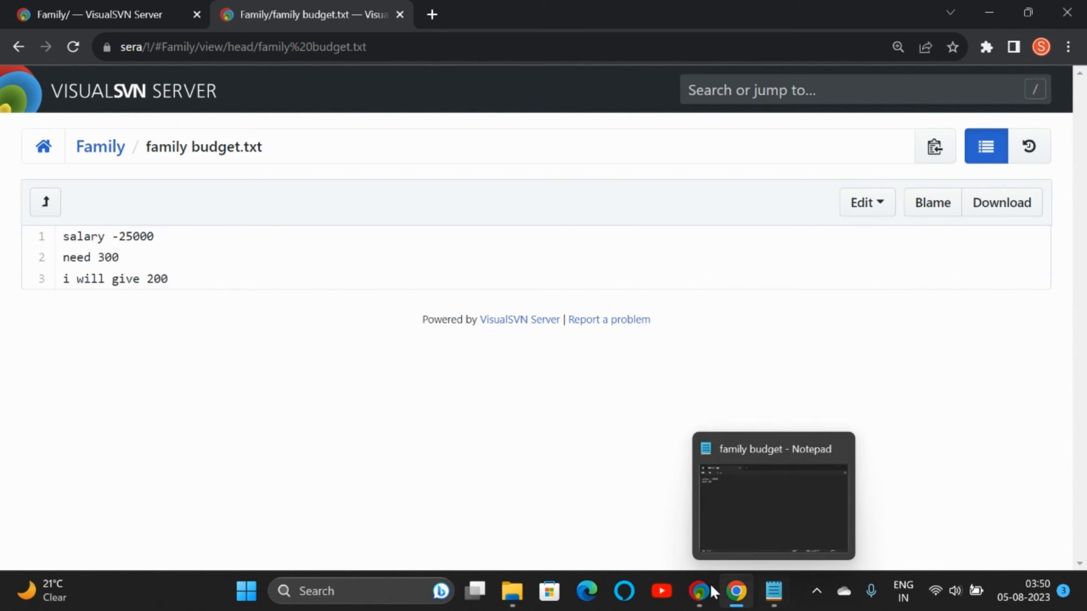
# Step: Return to learn-svn and bring up TortoiseSVN actions for father-laptop
pyautogui.click(511, 590)
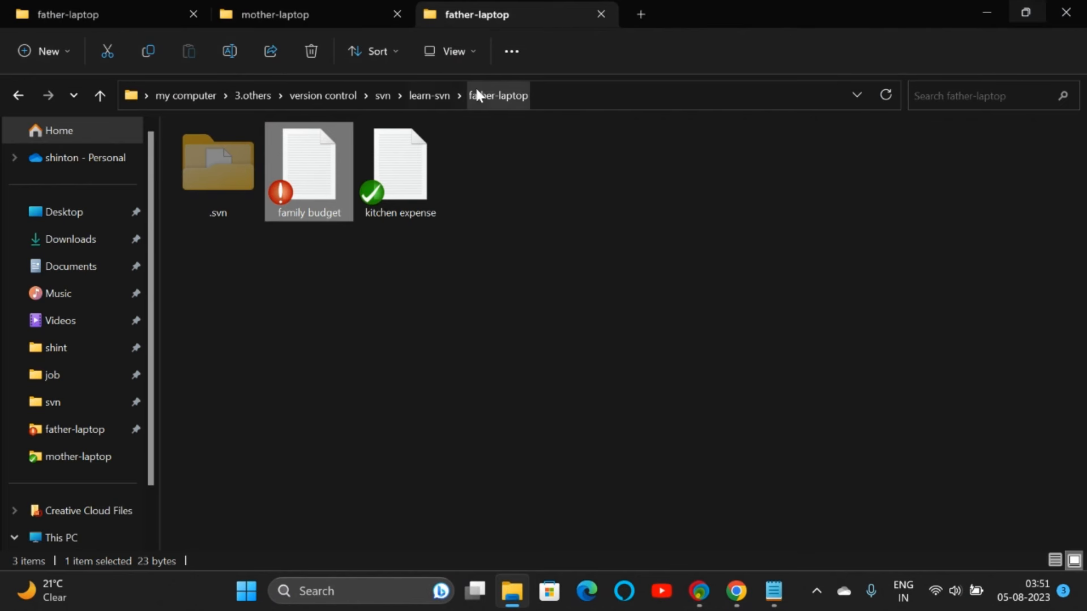
pyautogui.click(441, 94)
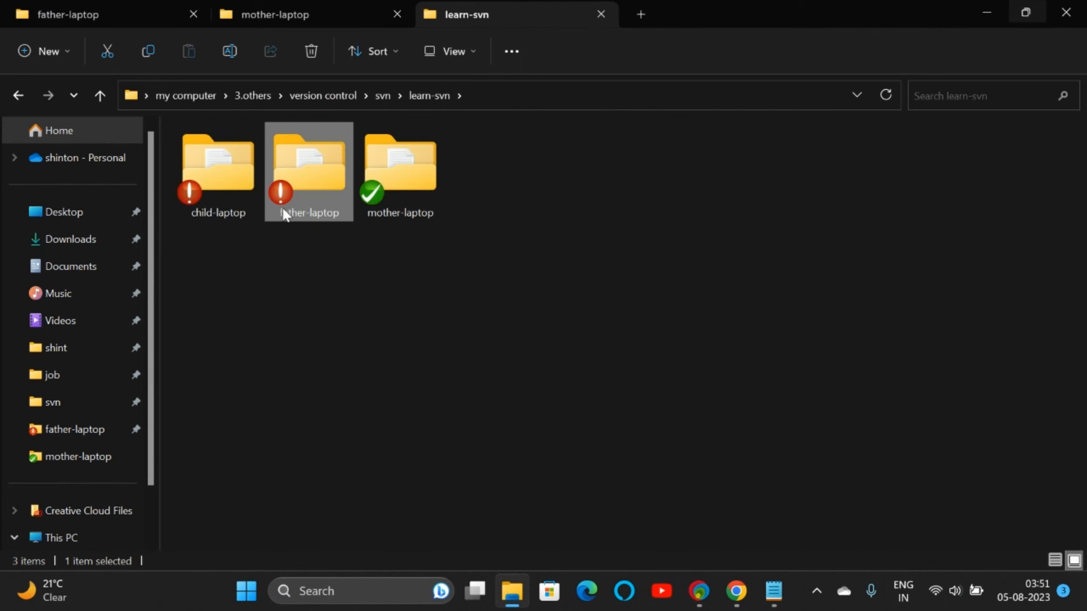
pyautogui.moveTo(287, 190)
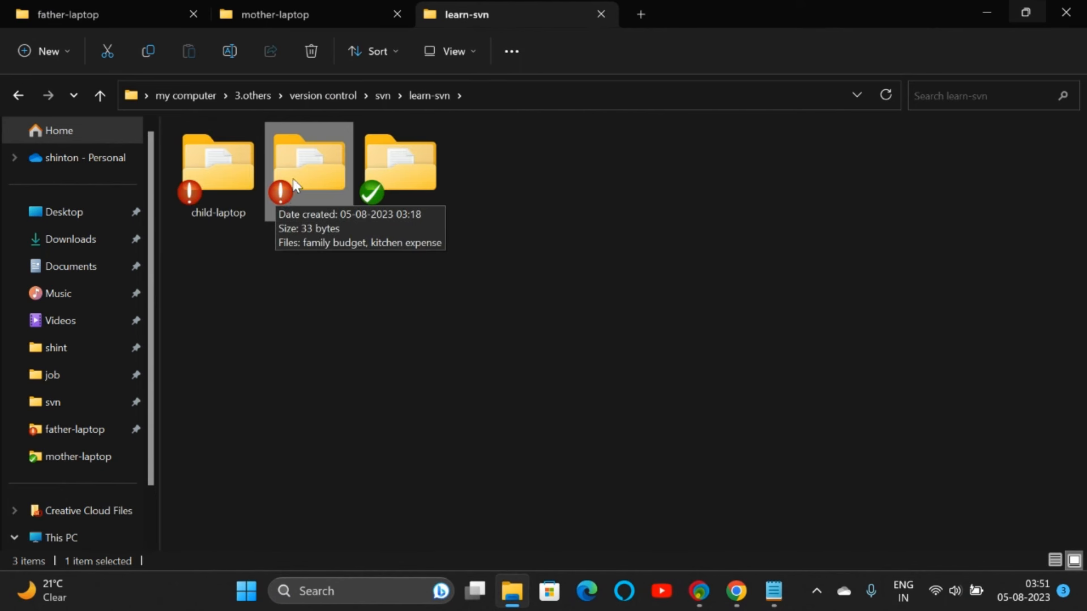
pyautogui.rightClick(293, 186)
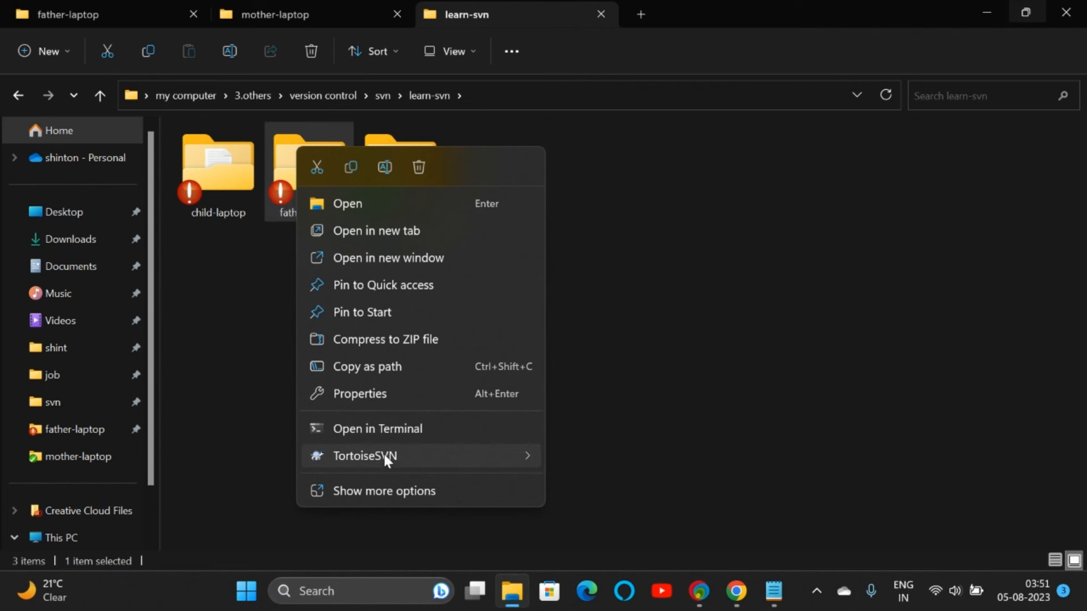
# Step: Commit the father-laptop changes with the message 'reverted money statement'
pyautogui.moveTo(384, 458)
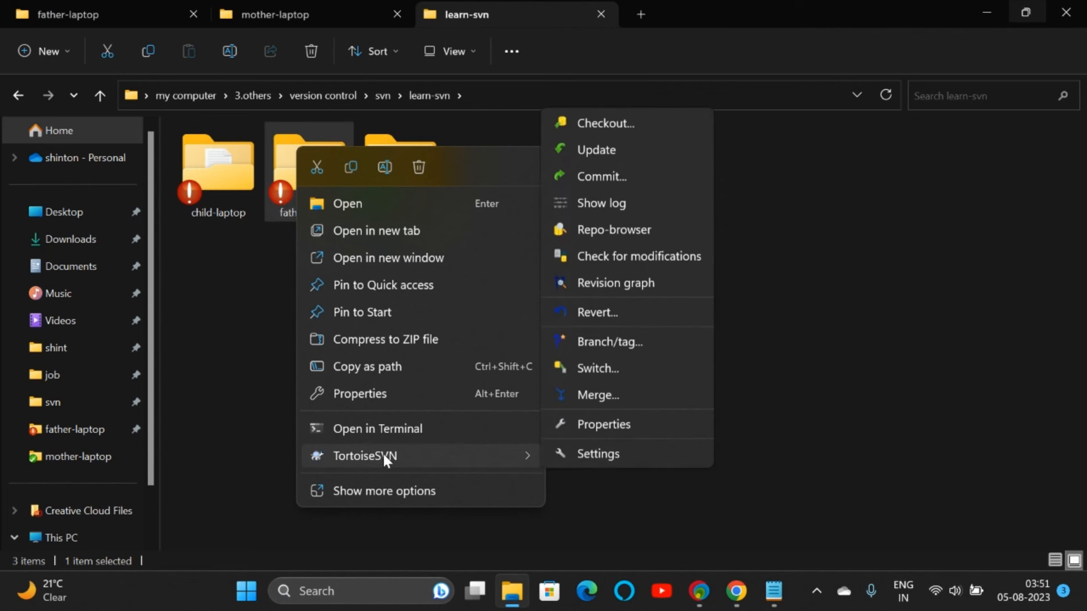
pyautogui.click(612, 178)
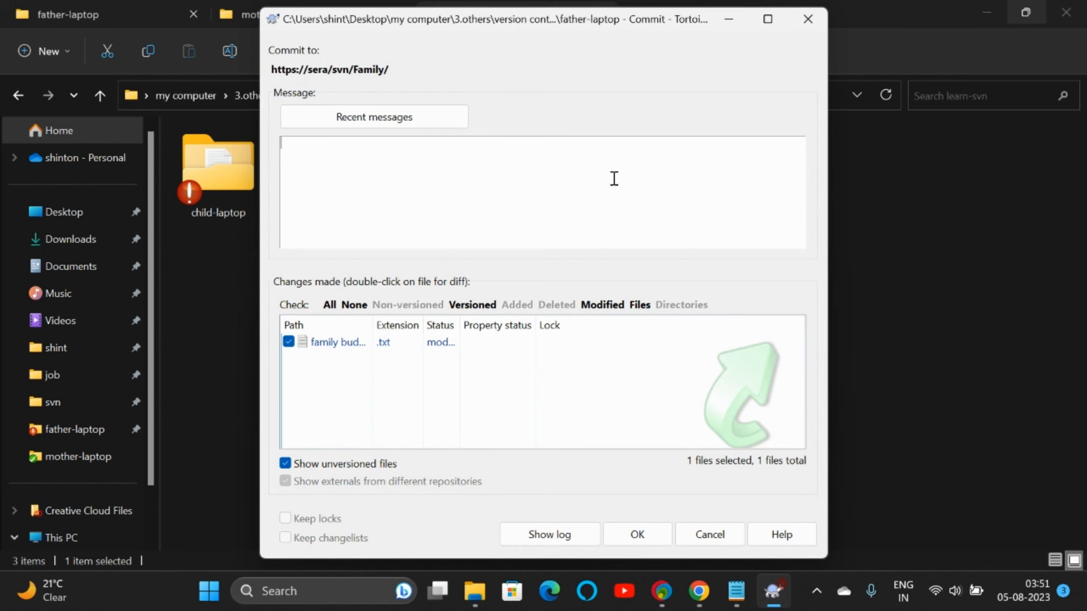
pyautogui.write('reverted ')
pyautogui.write('previous')
pyautogui.press('BackSpace')
pyautogui.press('BackSpace')
pyautogui.press('BackSpace')
pyautogui.press('BackSpace')
pyautogui.press('BackSpace')
pyautogui.press('BackSpace')
pyautogui.press('BackSpace')
pyautogui.press('BackSpace')
pyautogui.write('y statement')
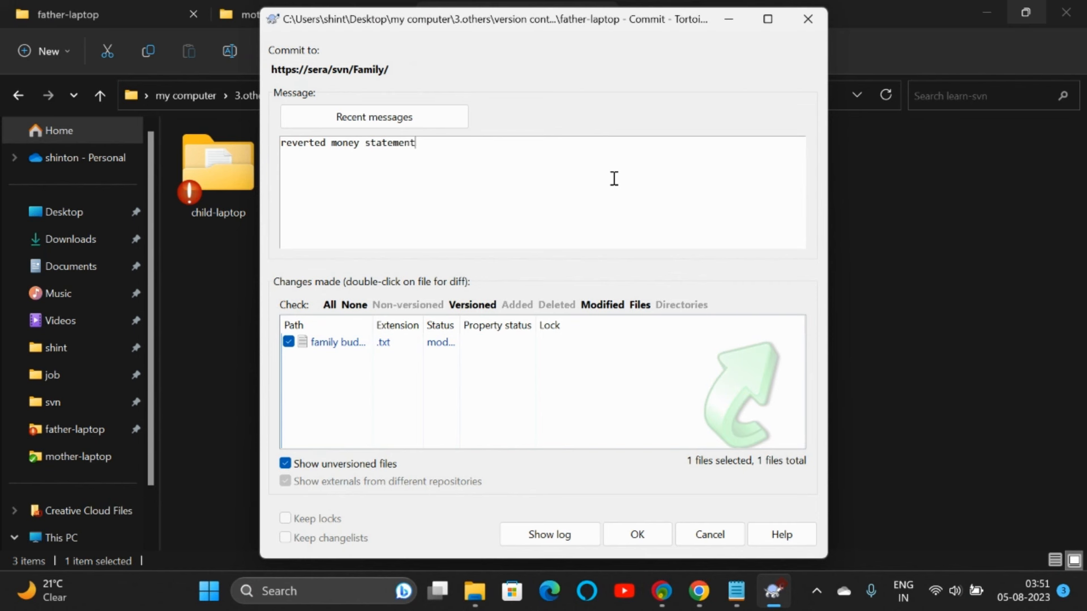
pyautogui.click(638, 545)
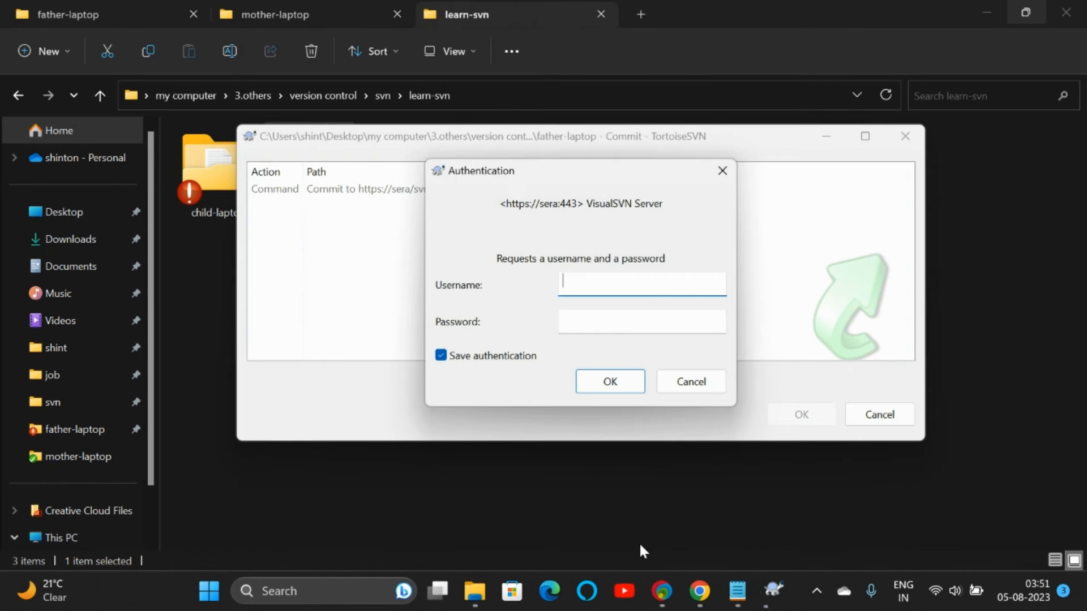
# Step: Enter the repository username and password without saving them, completing the commit as revision 8
pyautogui.click(527, 362)
pyautogui.click(594, 291)
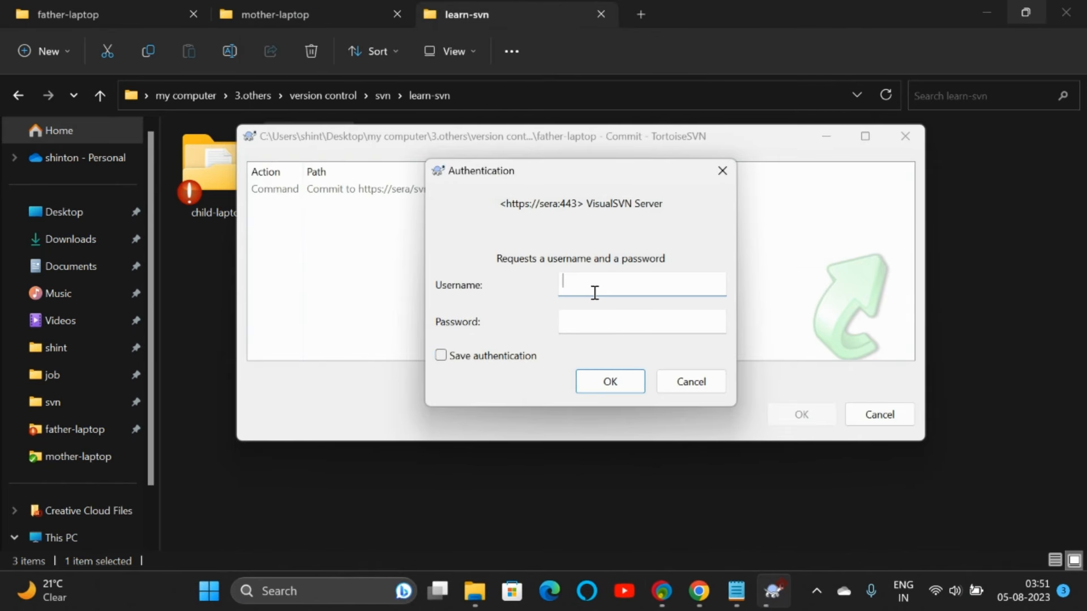
pyautogui.write('father')
pyautogui.press('Tab')
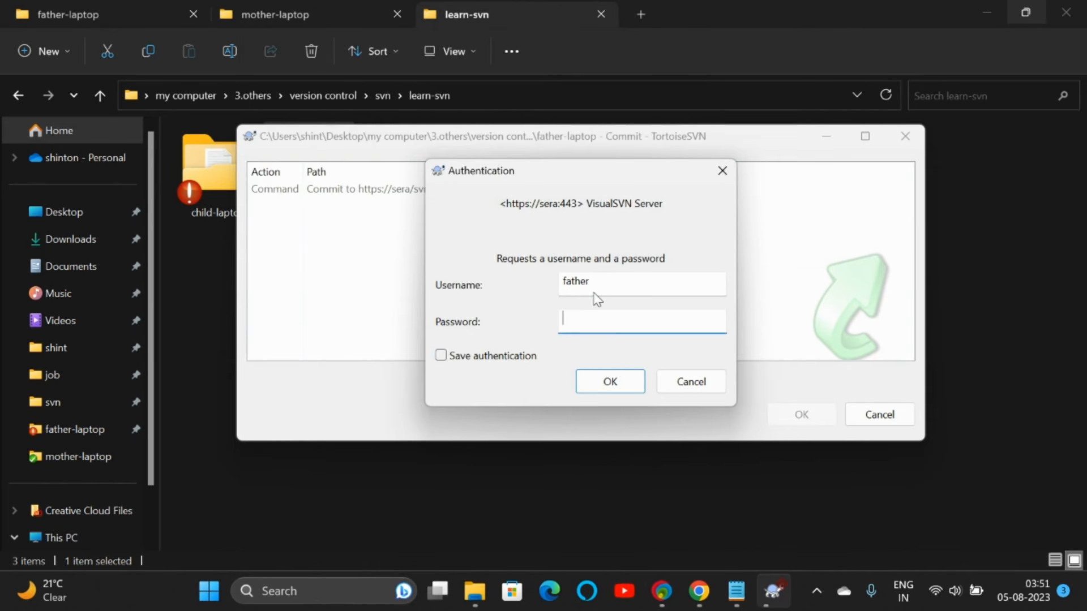
pyautogui.write('father')
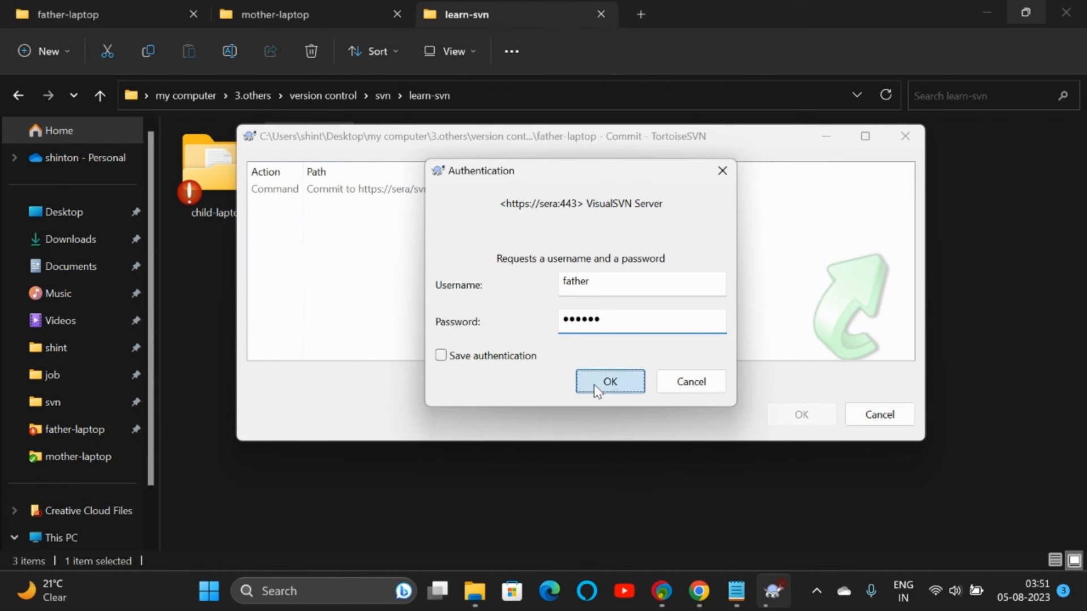
pyautogui.click(593, 385)
pyautogui.click(800, 414)
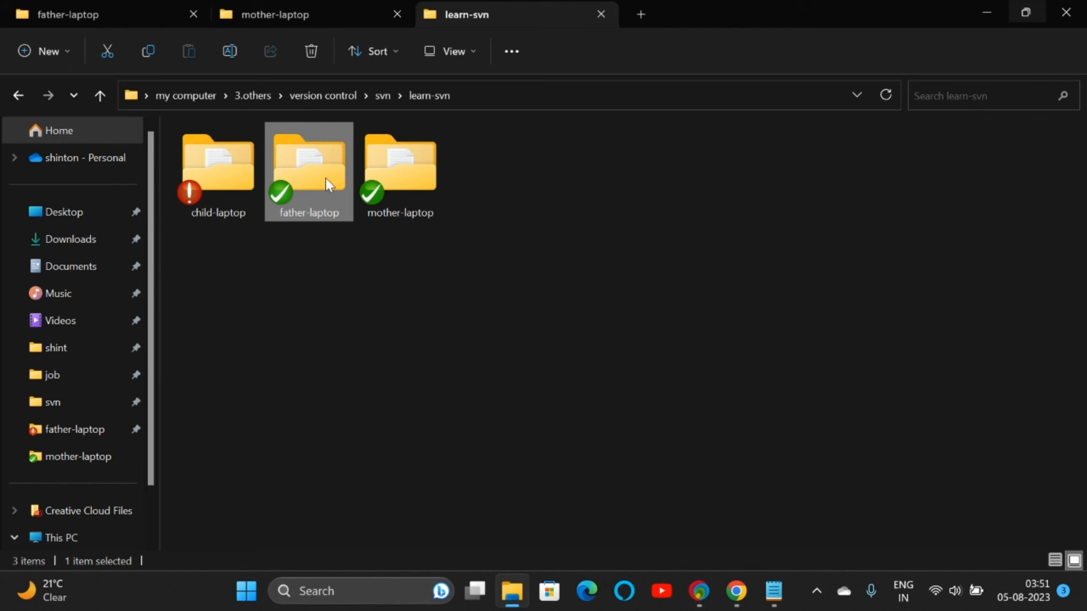
# Step: Reload the family budget.txt page in Chrome to see only 'salary -25000' and 'need 300'
pyautogui.click(735, 591)
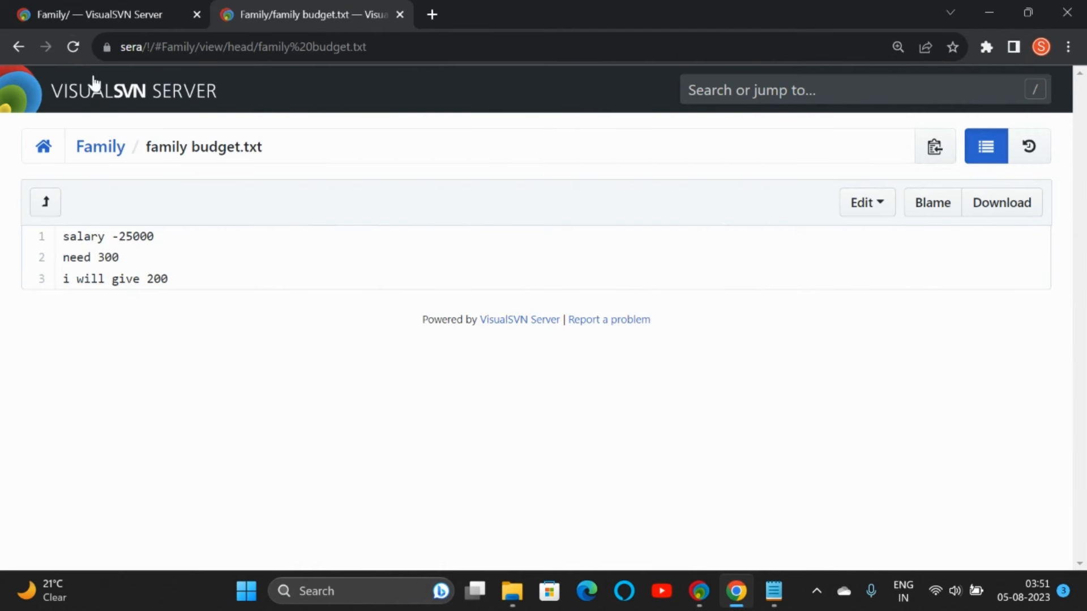
pyautogui.click(74, 45)
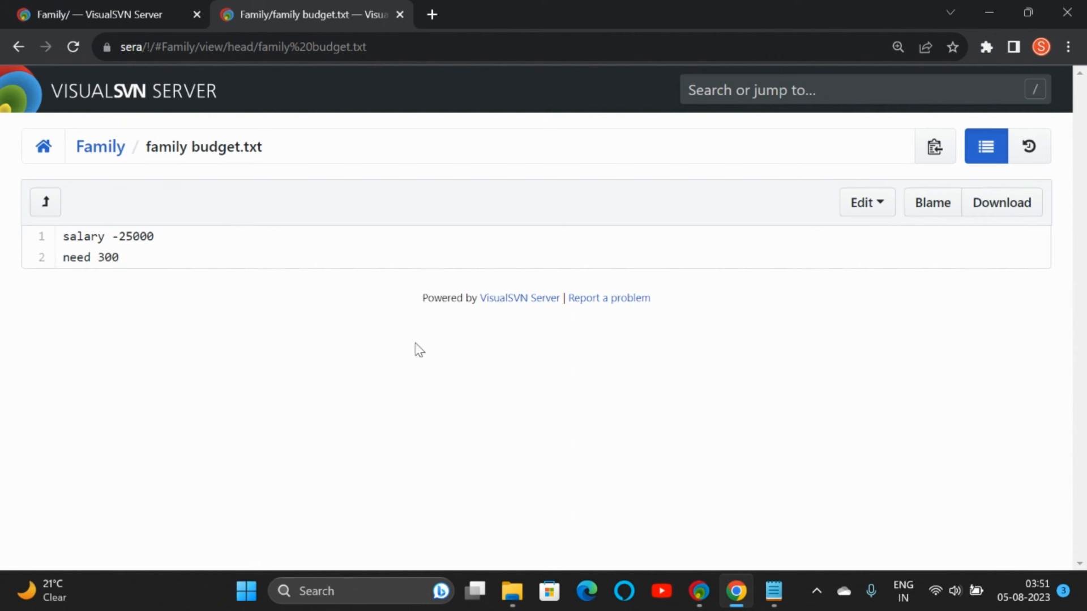
pyautogui.moveTo(692, 591)
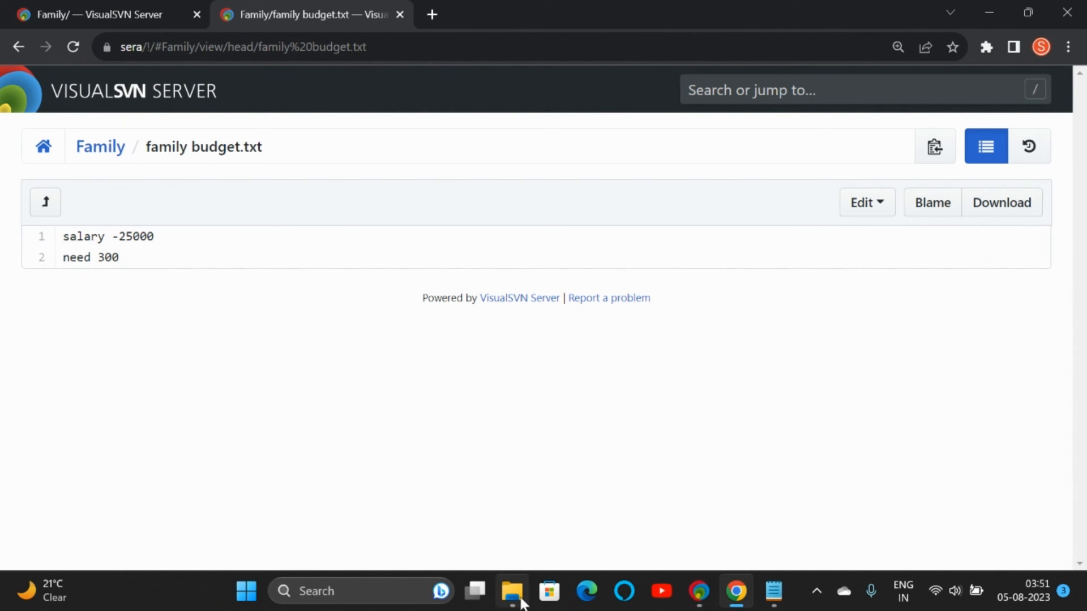
# Step: Open the father-laptop revision log, authenticating with username and password without saving them
pyautogui.click(505, 591)
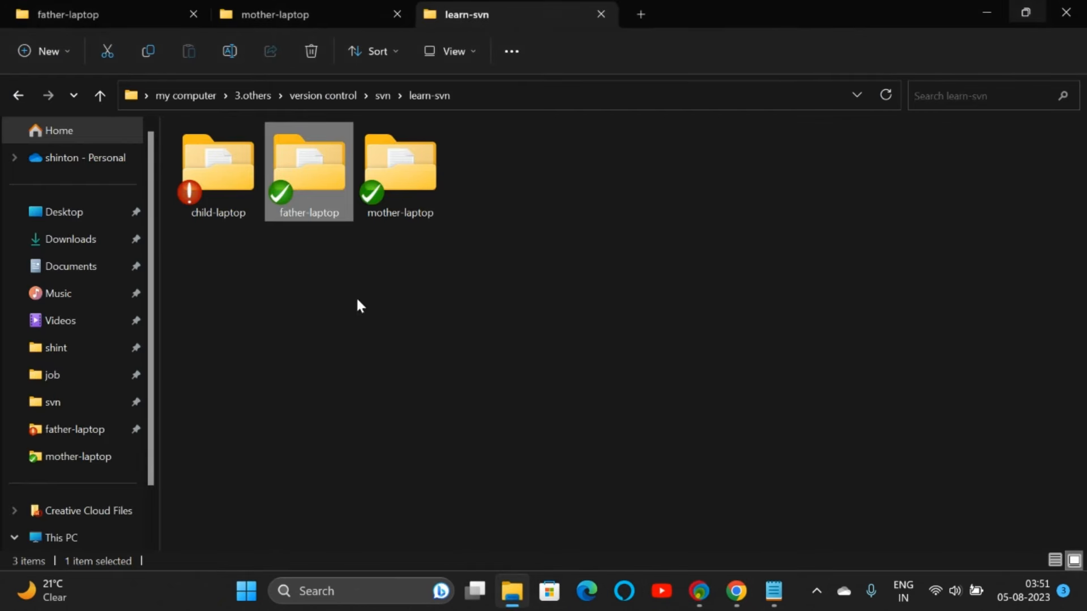
pyautogui.rightClick(321, 188)
pyautogui.moveTo(416, 453)
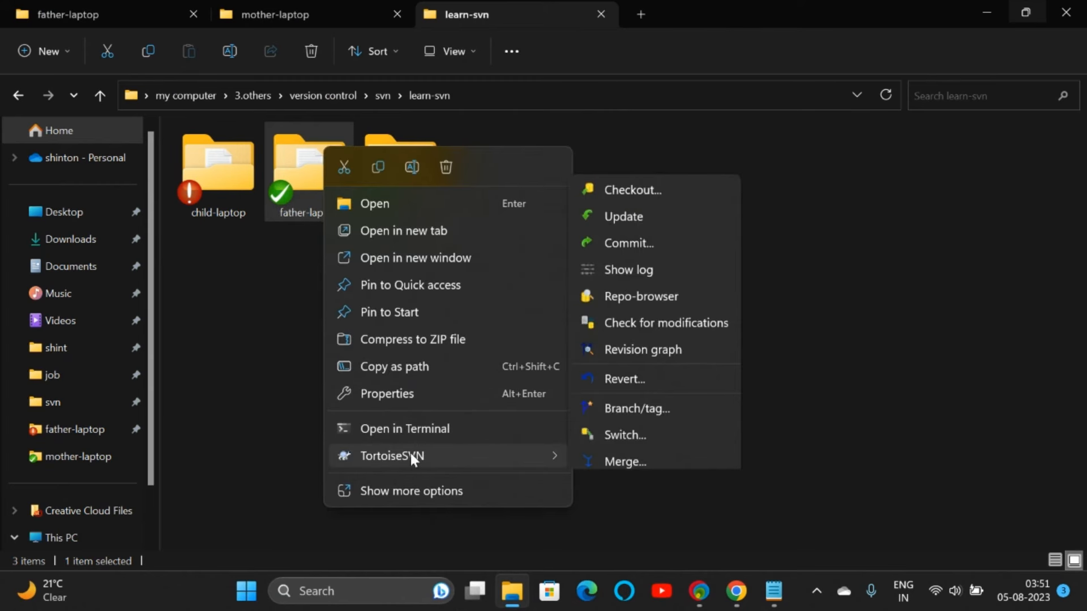
pyautogui.click(651, 204)
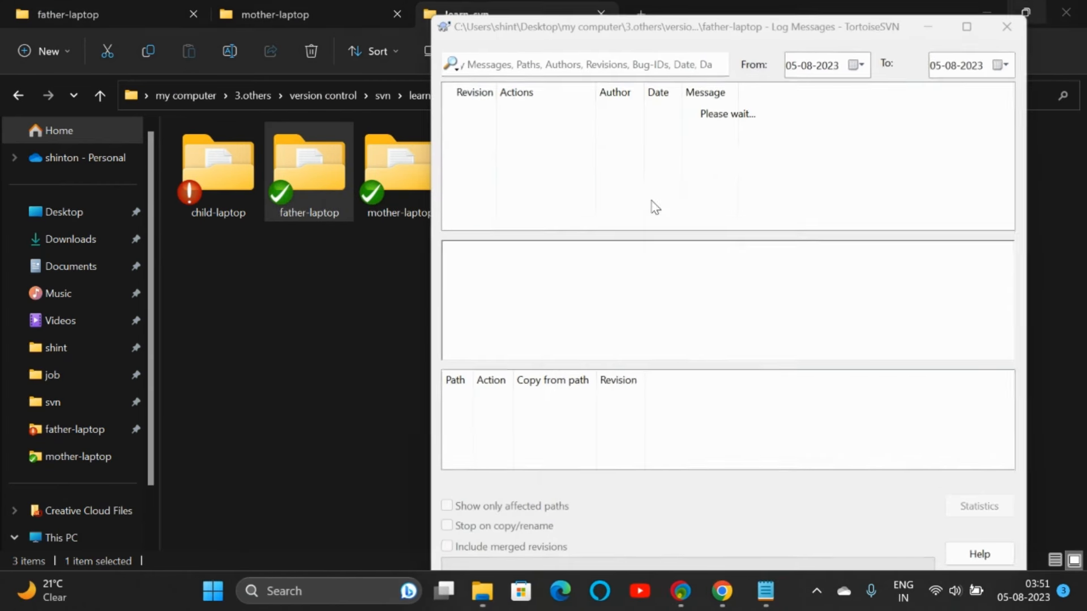
pyautogui.click(626, 389)
pyautogui.click(744, 316)
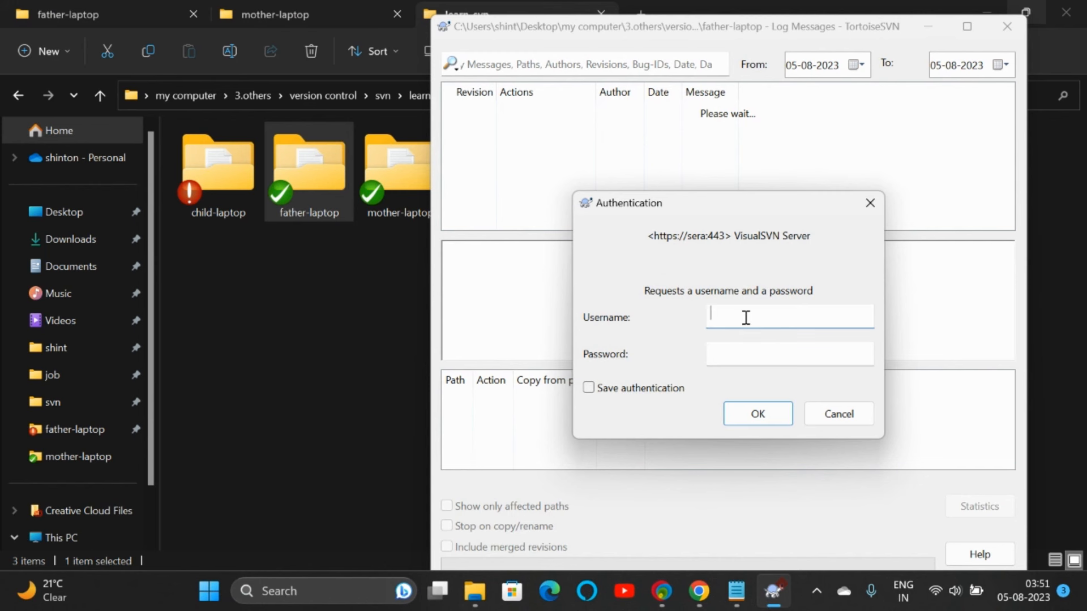
pyautogui.write('father')
pyautogui.press('Tab')
pyautogui.write('fa')
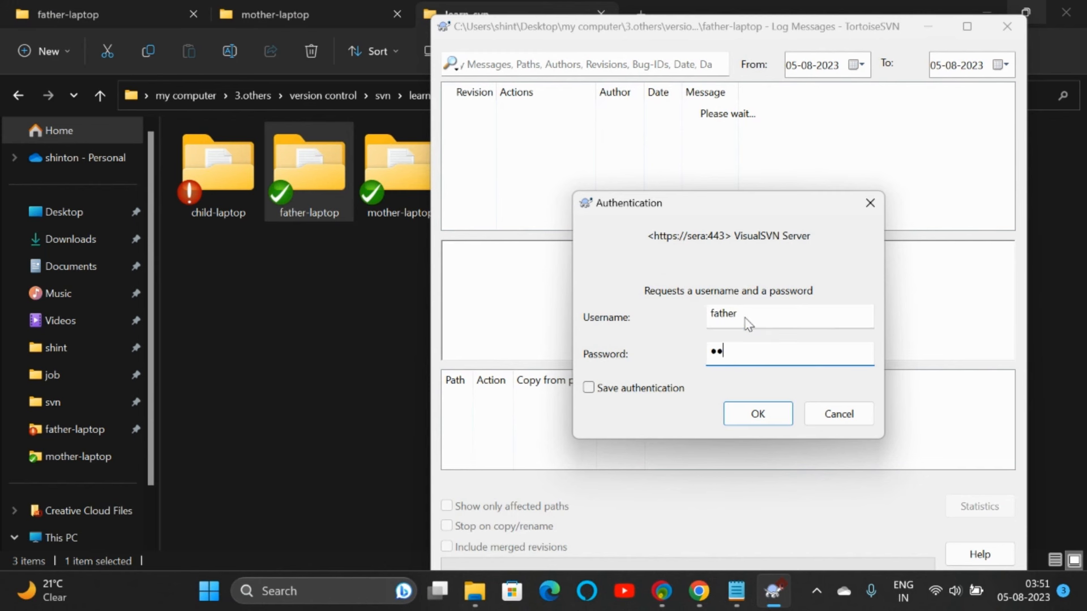
pyautogui.press('Return')
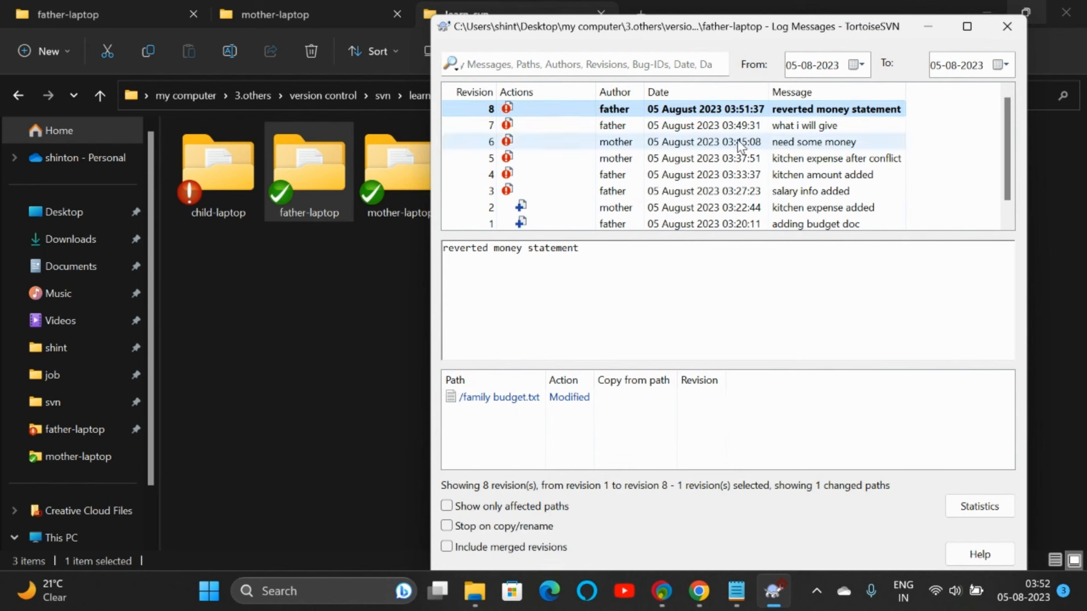
# Step: Inspect revision 5's details in the log, dismissing its context menu unused
pyautogui.click(521, 160)
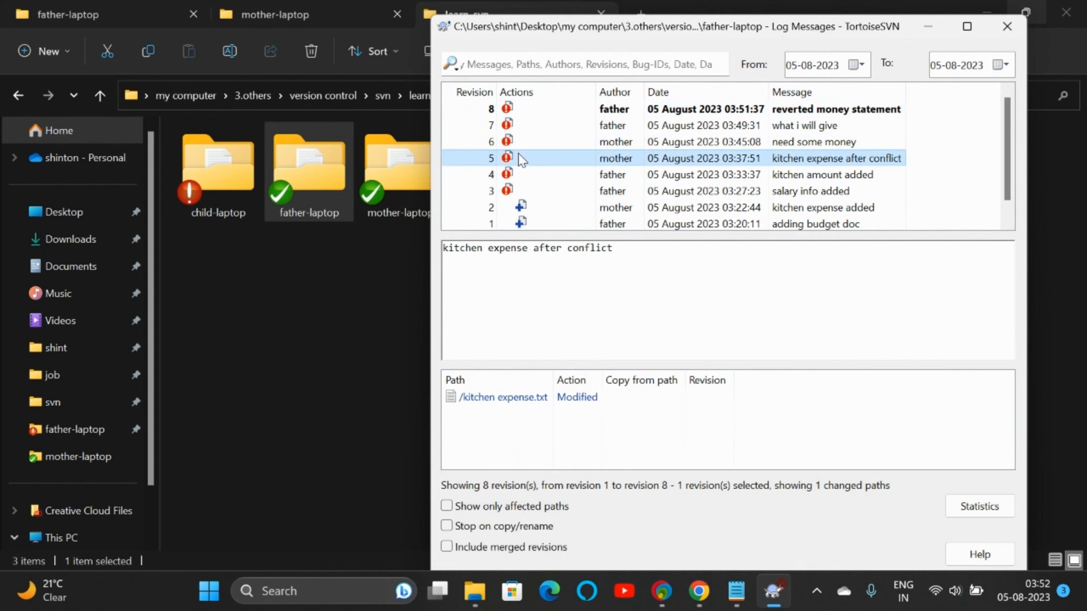
pyautogui.rightClick(520, 158)
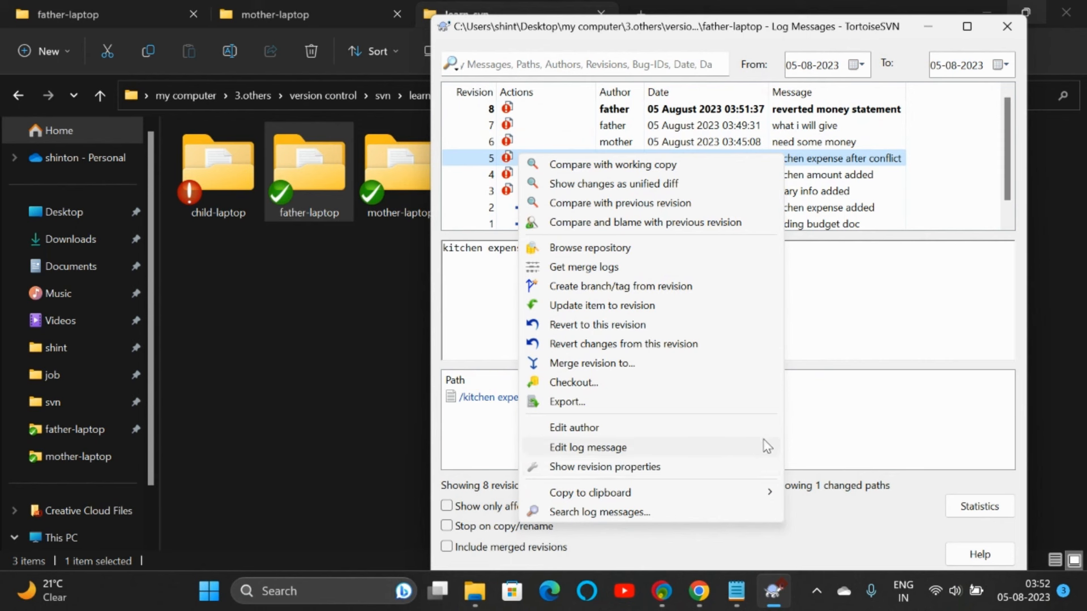
pyautogui.click(819, 440)
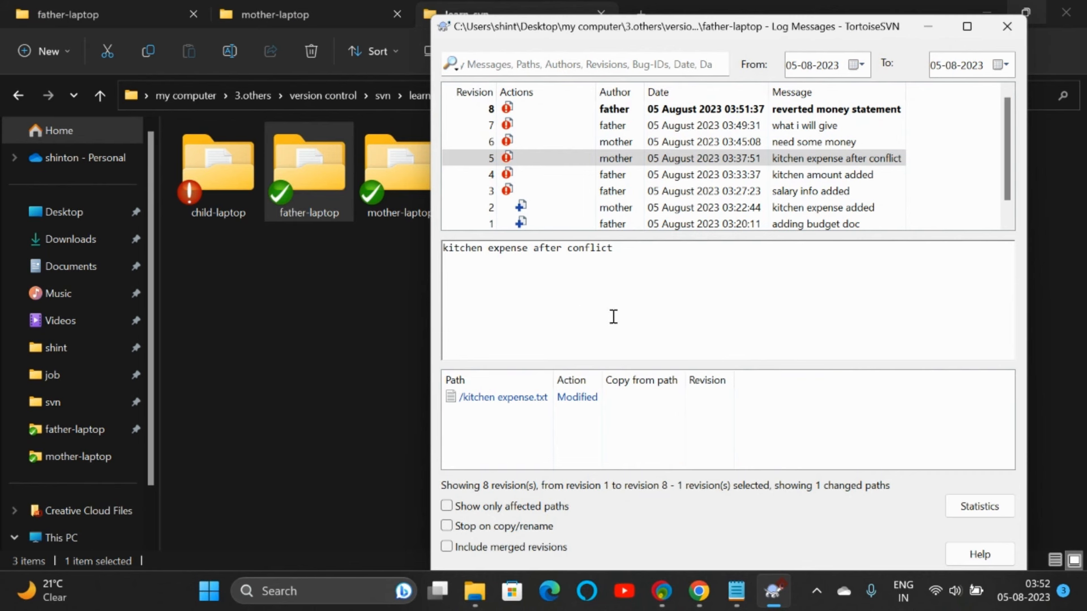
# Step: Refresh the Family repository in the VisualSVN Server console
pyautogui.click(646, 574)
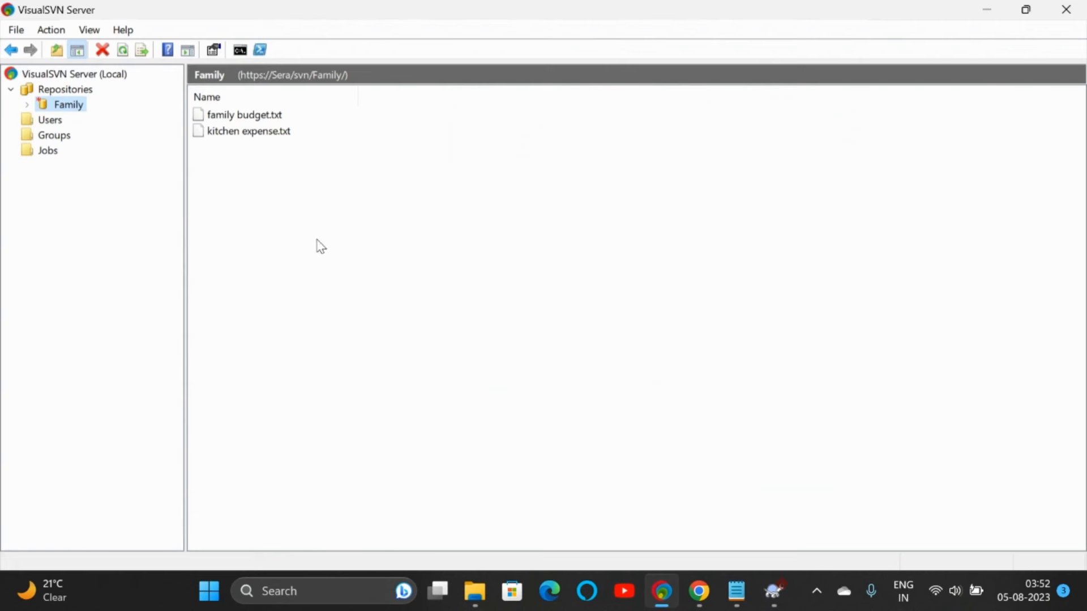
pyautogui.rightClick(65, 112)
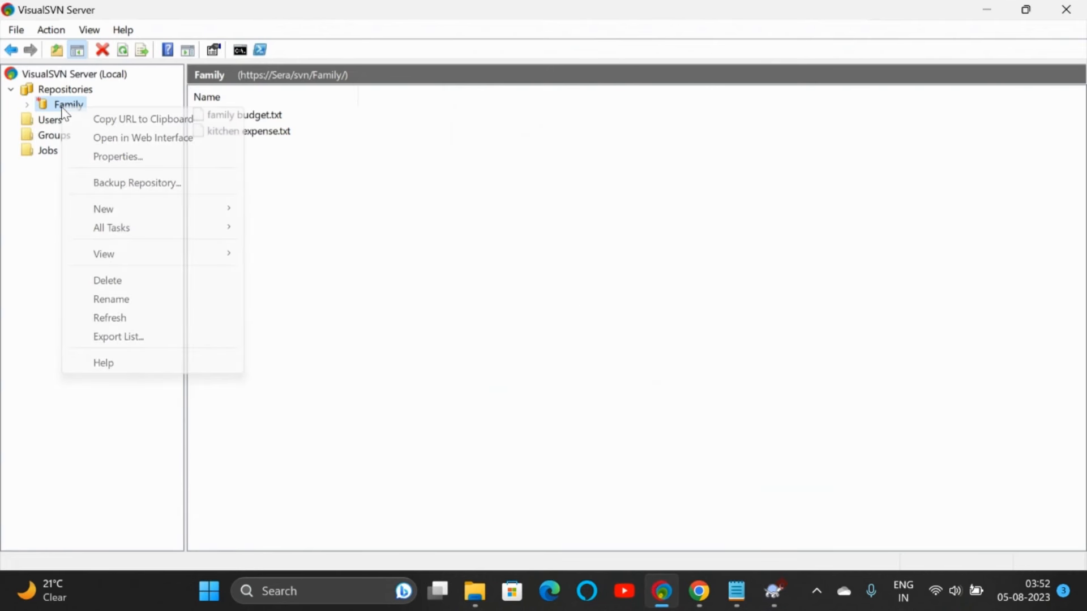
pyautogui.click(115, 317)
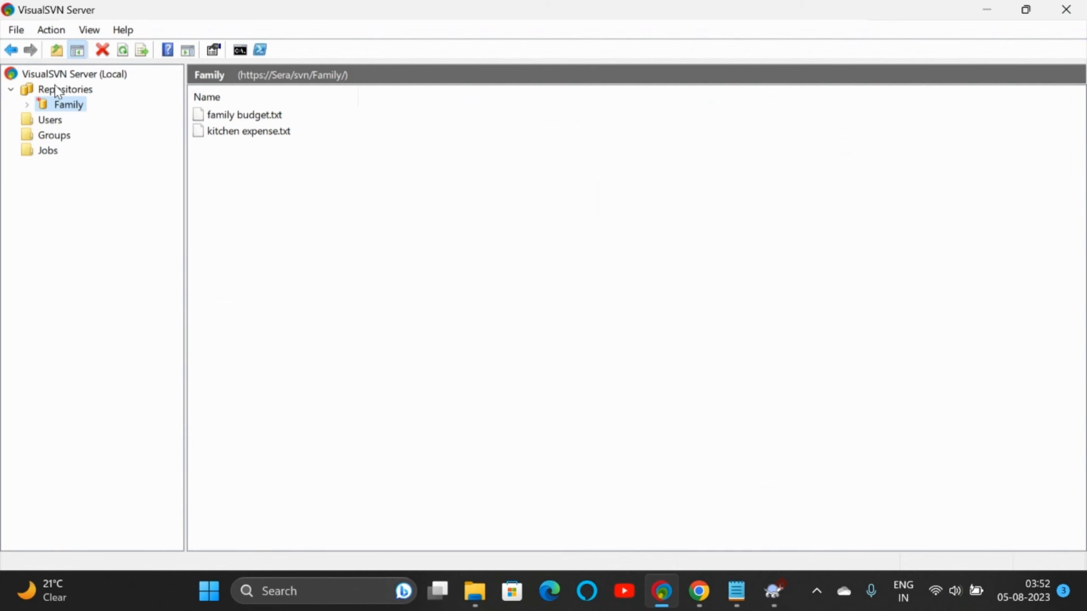
# Step: List all repositories showing Family with 8 revisions, then open the Repositories group's context menu
pyautogui.click(45, 122)
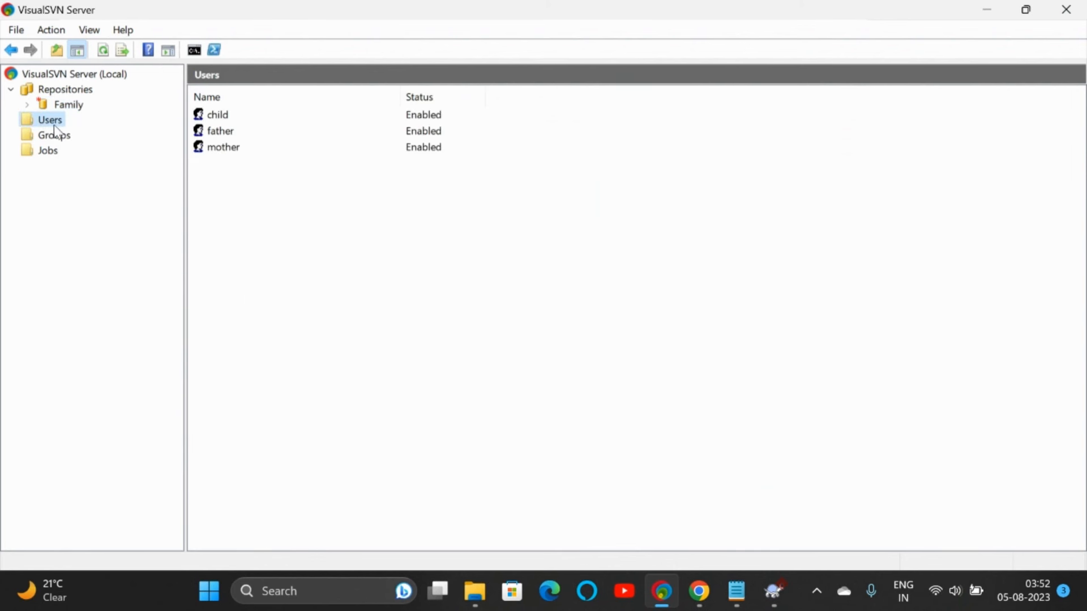
pyautogui.click(73, 93)
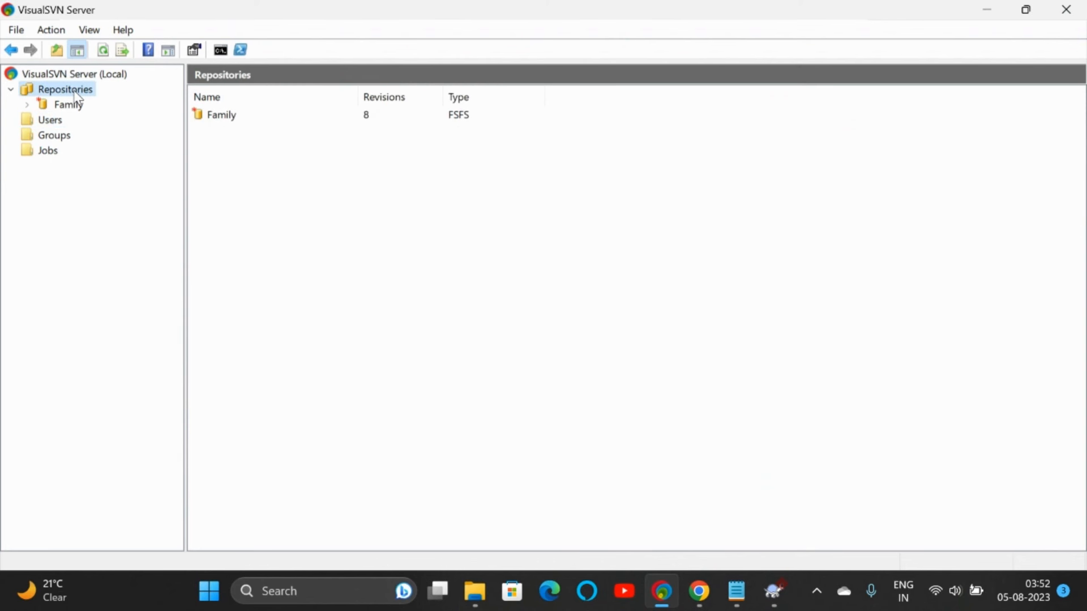
pyautogui.click(381, 125)
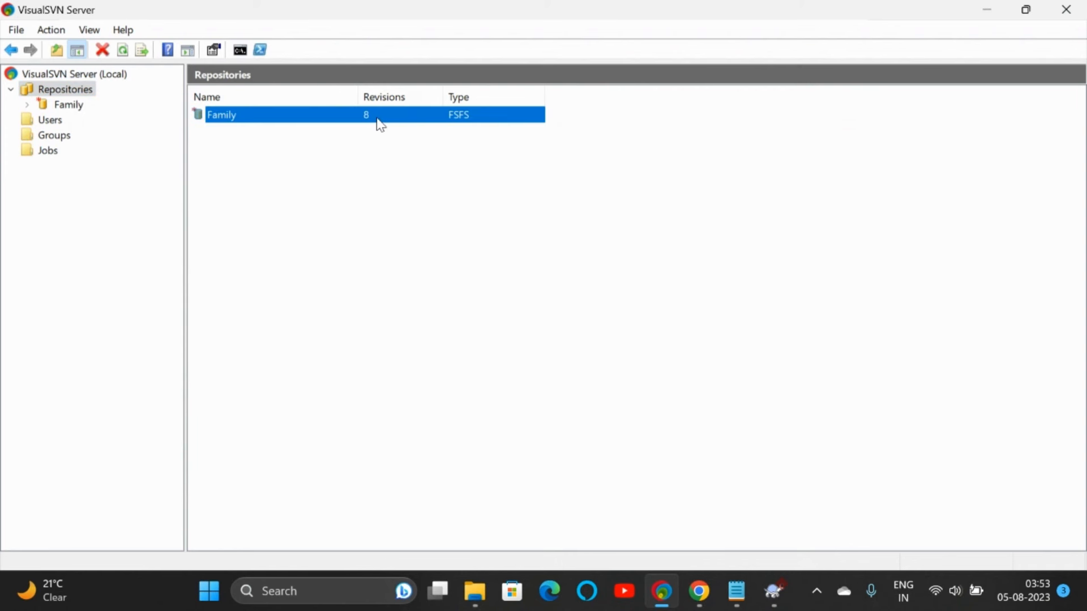
pyautogui.click(76, 91)
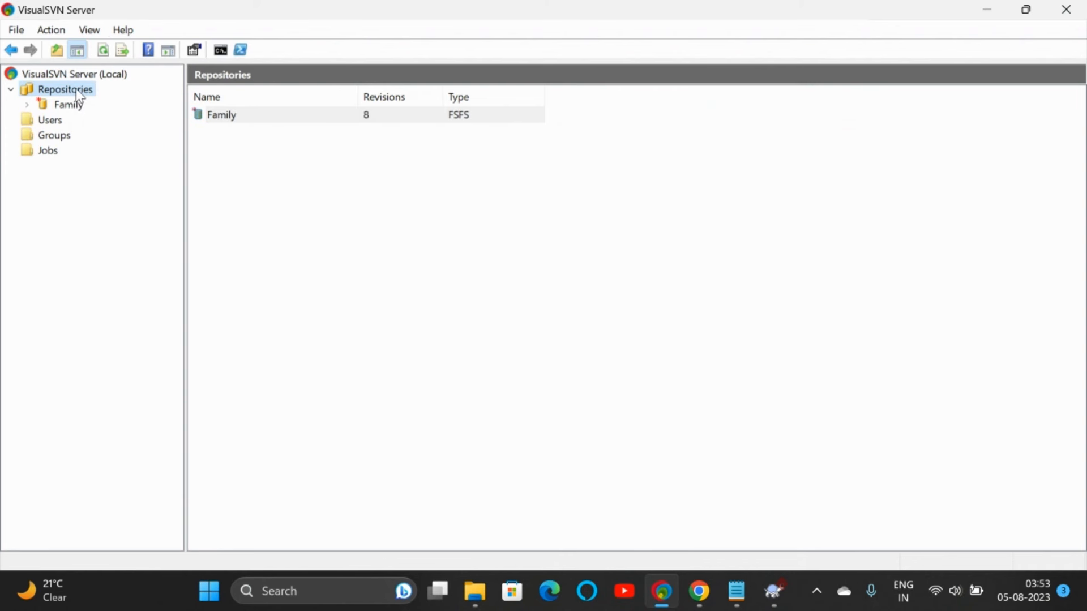
pyautogui.rightClick(79, 97)
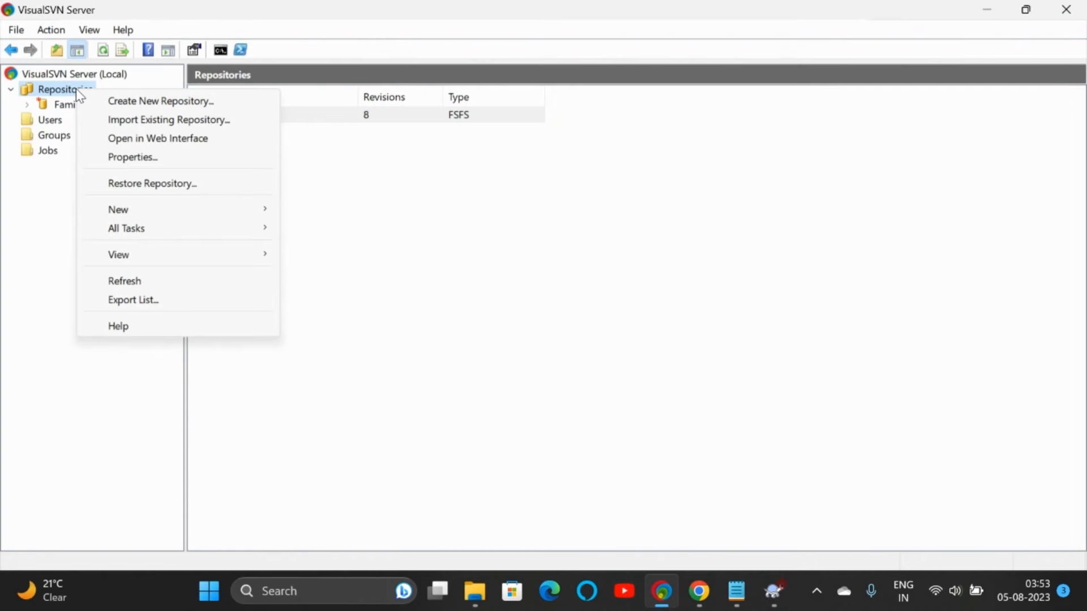
# Step: Create an FSFS single-project repository 'school' with trunk, branches, tags and customized permissions
pyautogui.click(140, 107)
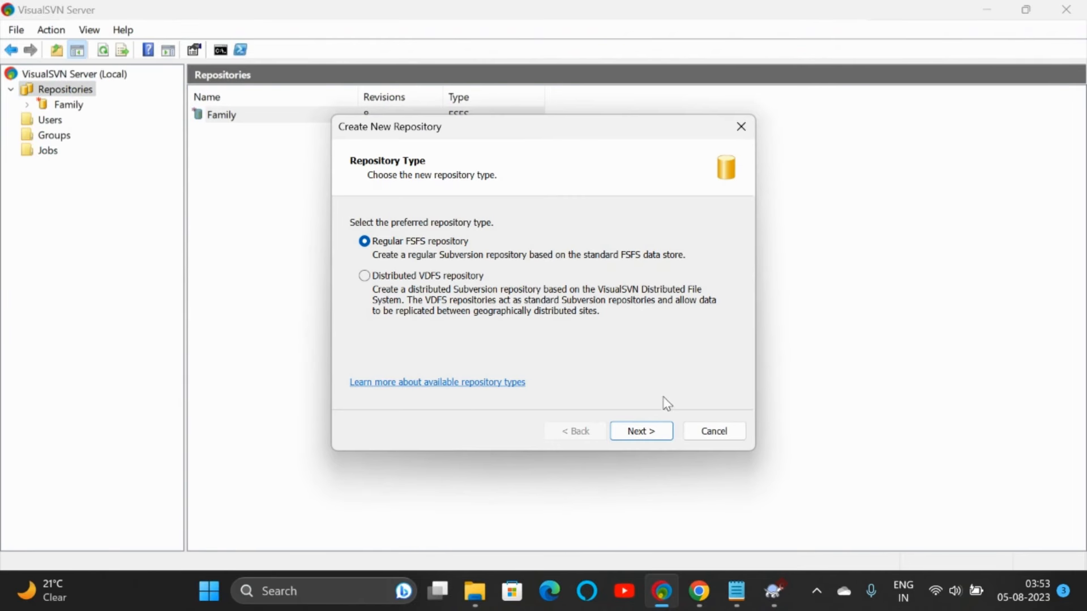
pyautogui.click(648, 433)
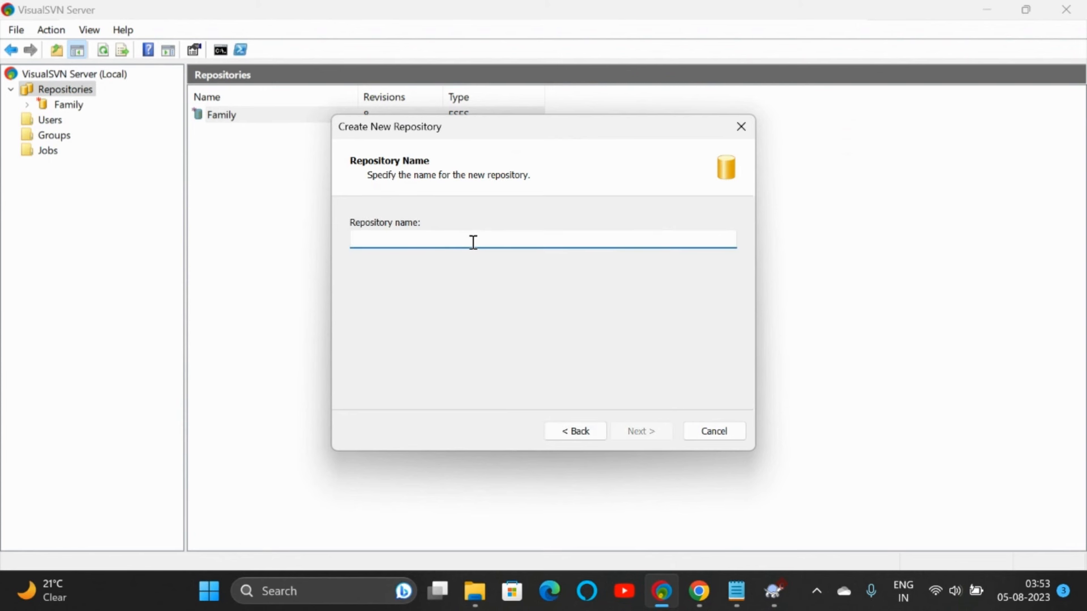
pyautogui.write('school')
pyautogui.click(638, 432)
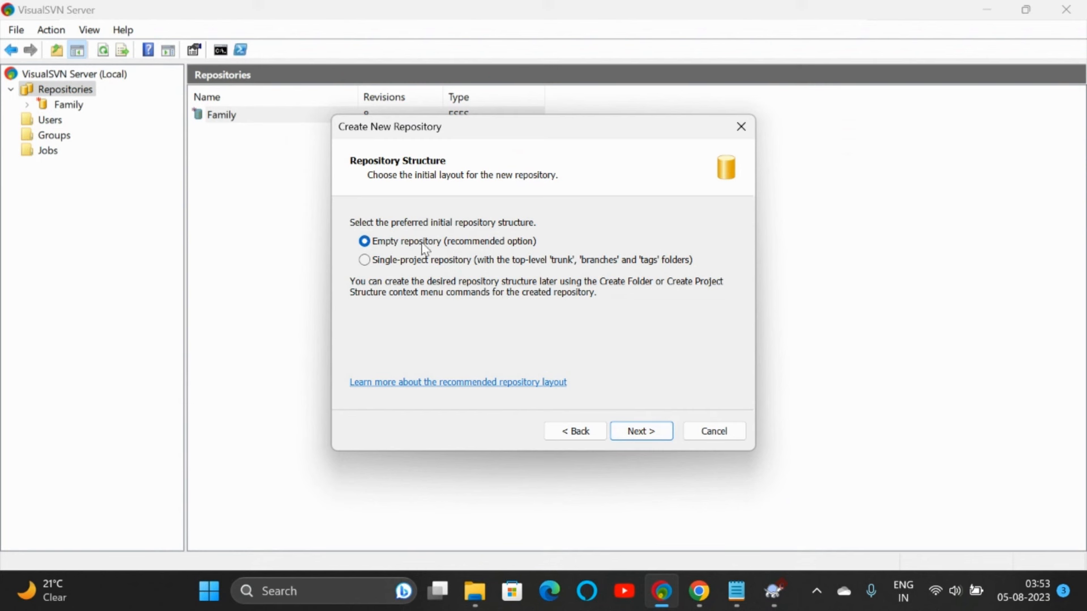
pyautogui.click(407, 261)
pyautogui.click(638, 436)
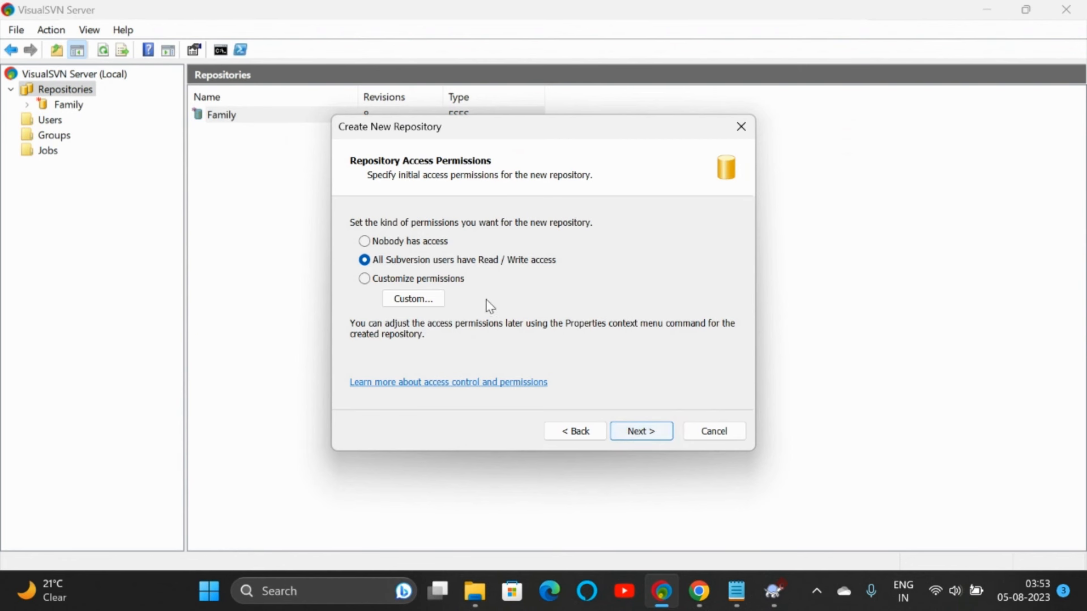
pyautogui.click(451, 283)
pyautogui.click(655, 433)
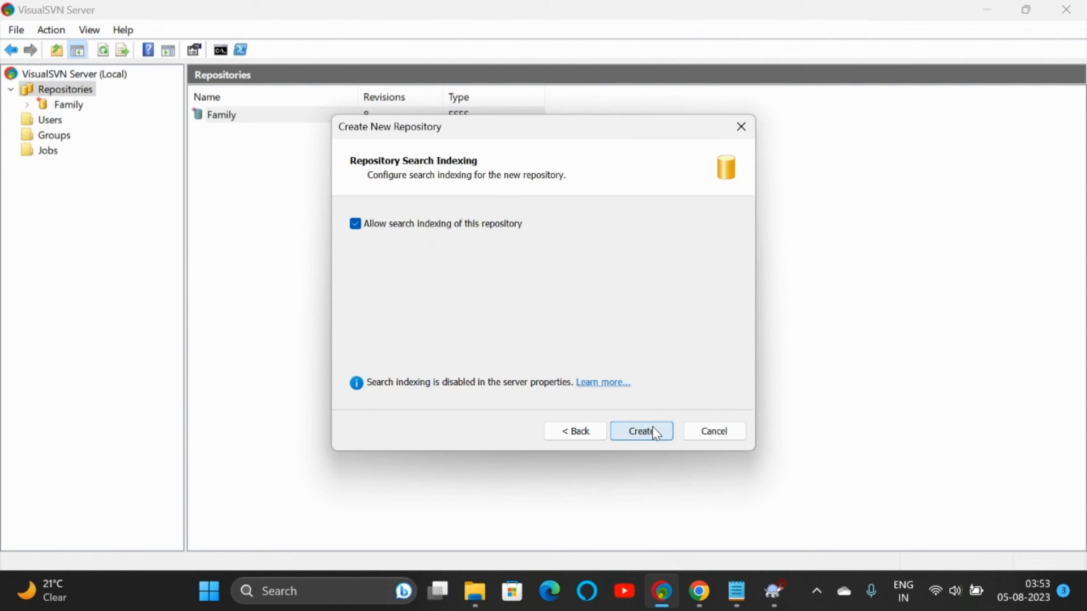
pyautogui.click(656, 433)
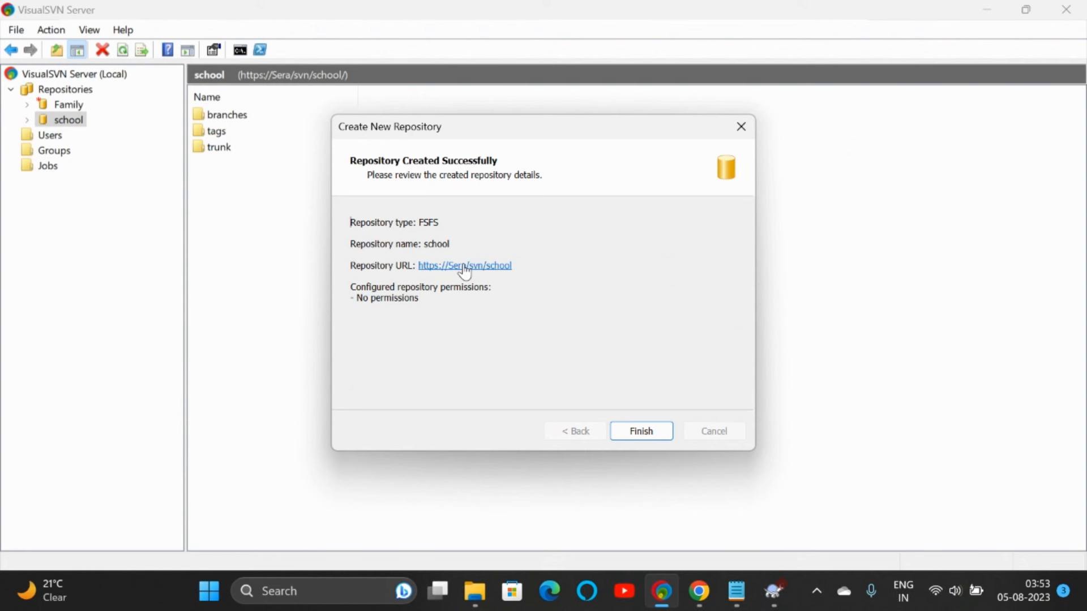
# Step: Check the school repository's URL in the browser, which returns 403 Forbidden, then return to VisualSVN Server
pyautogui.click(465, 267)
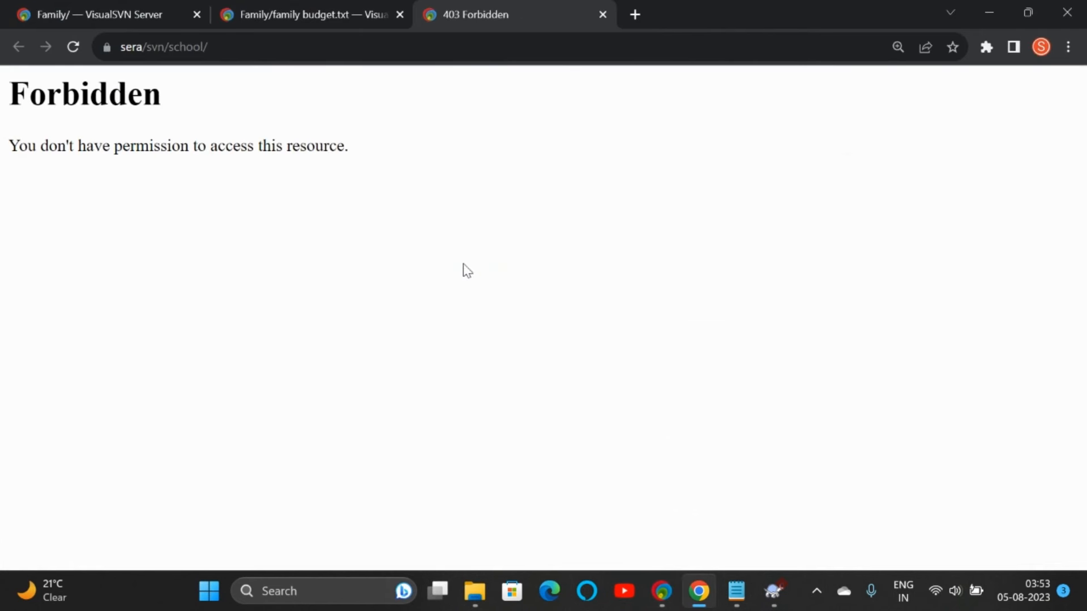
pyautogui.click(602, 14)
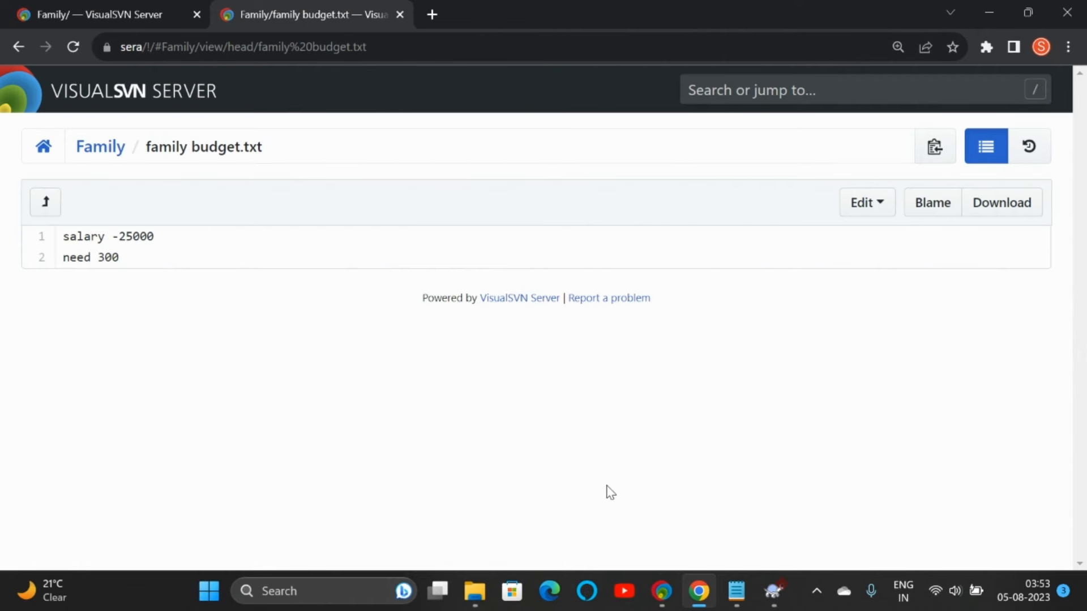
pyautogui.click(476, 589)
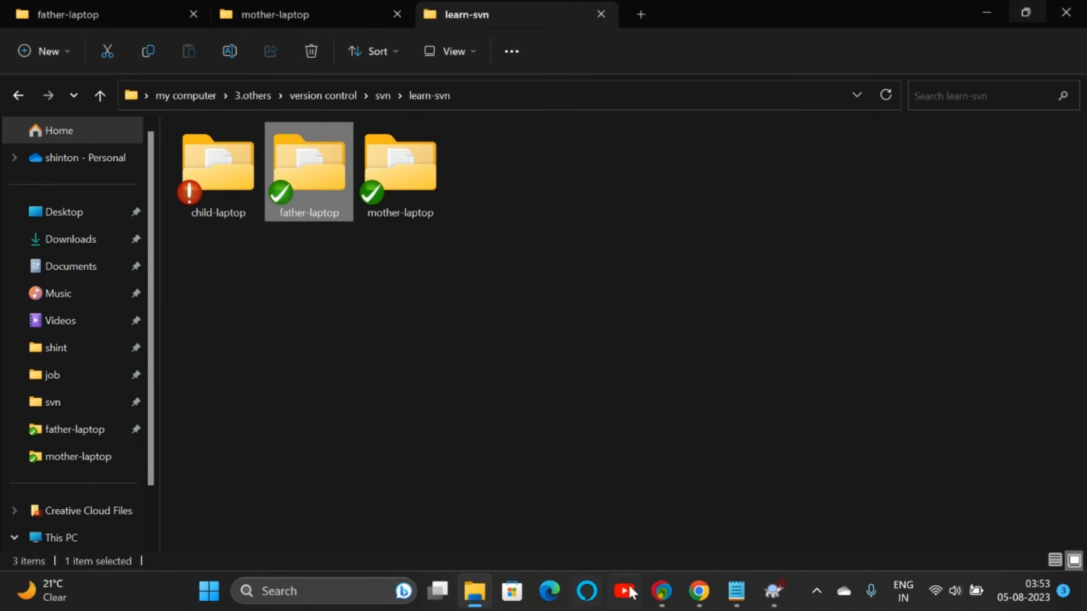
pyautogui.click(649, 590)
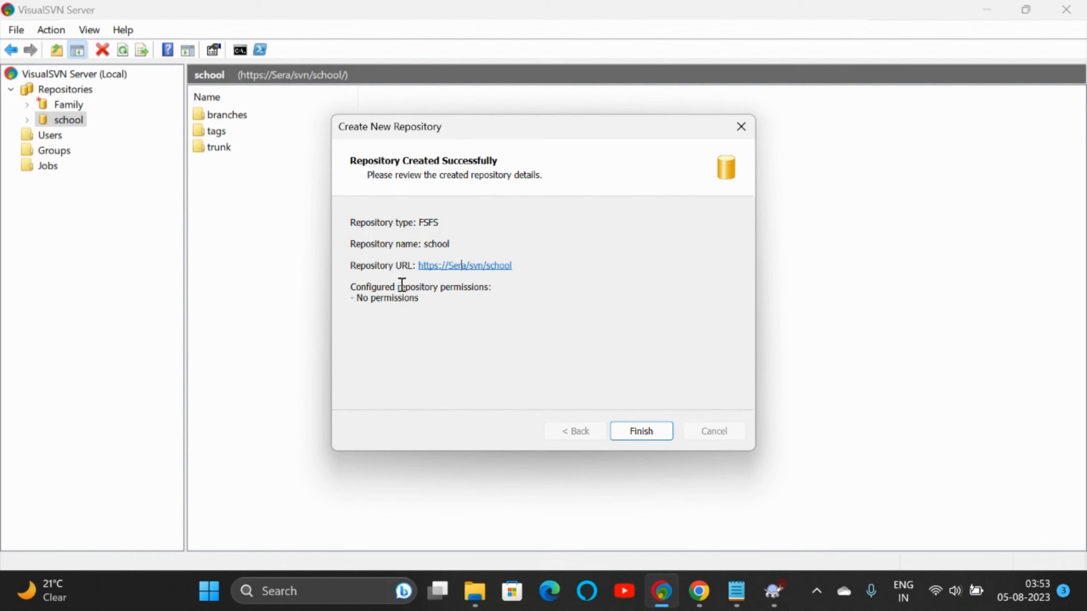
# Step: Finish the creation summary, view the school repository, then show Family's family budget.txt and kitchen expense.txt
pyautogui.tripleClick(387, 299)
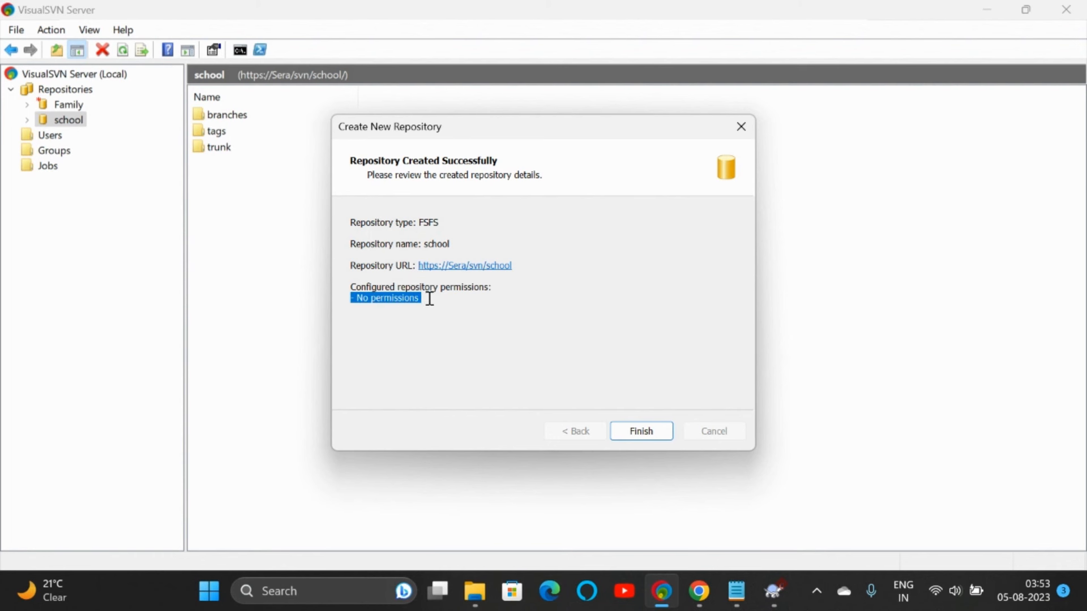
pyautogui.click(623, 427)
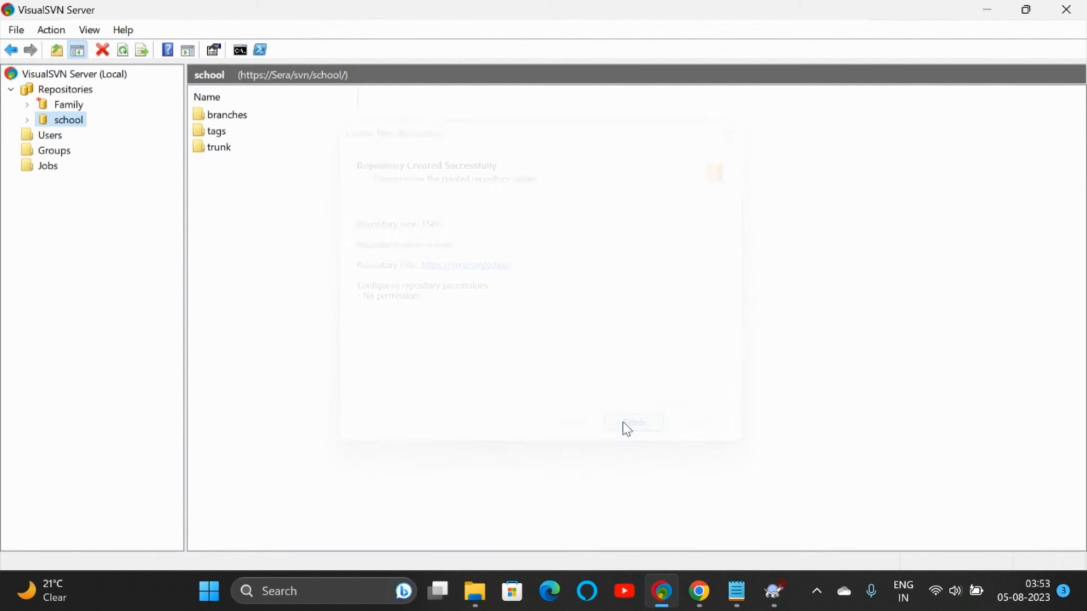
pyautogui.click(61, 120)
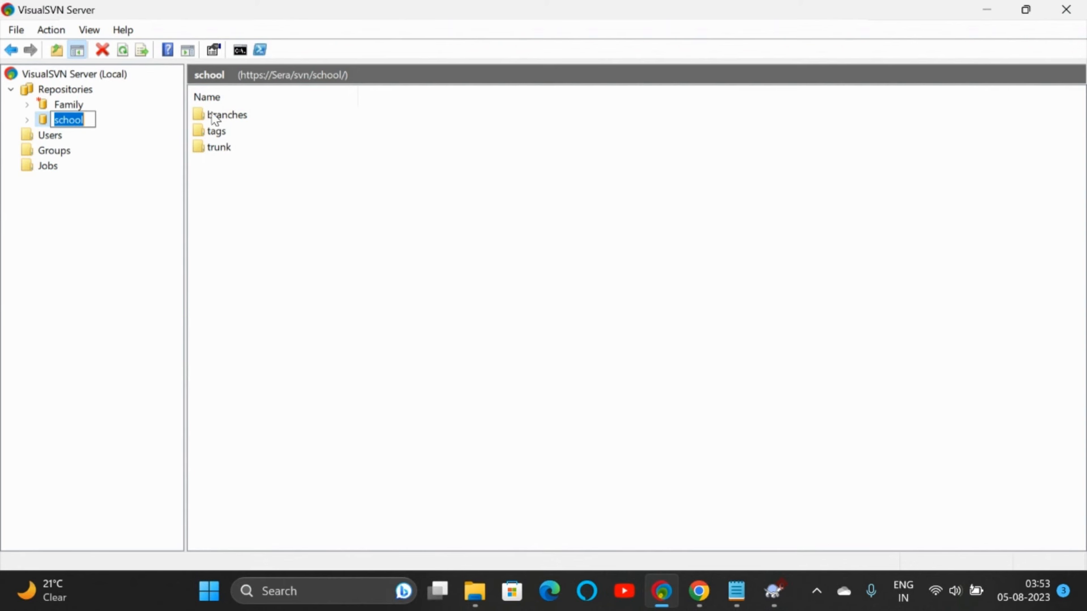
pyautogui.click(211, 112)
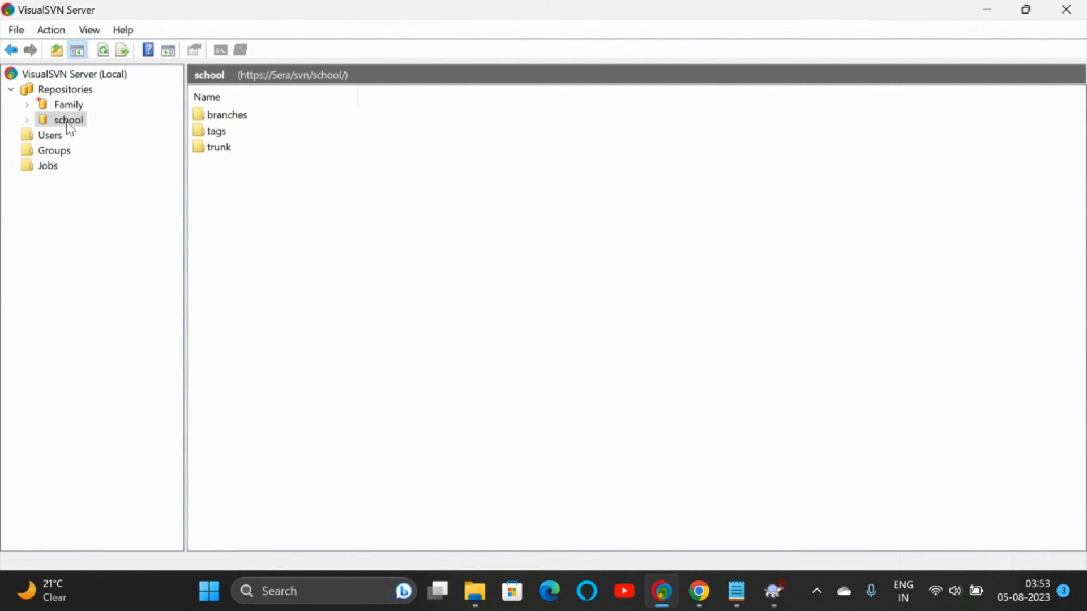
pyautogui.click(66, 105)
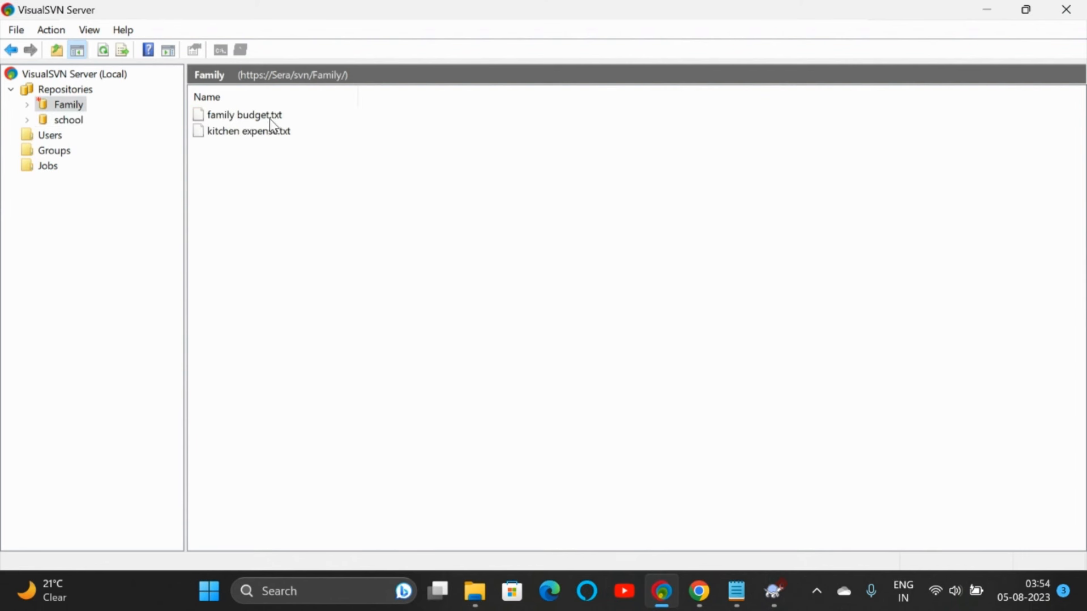